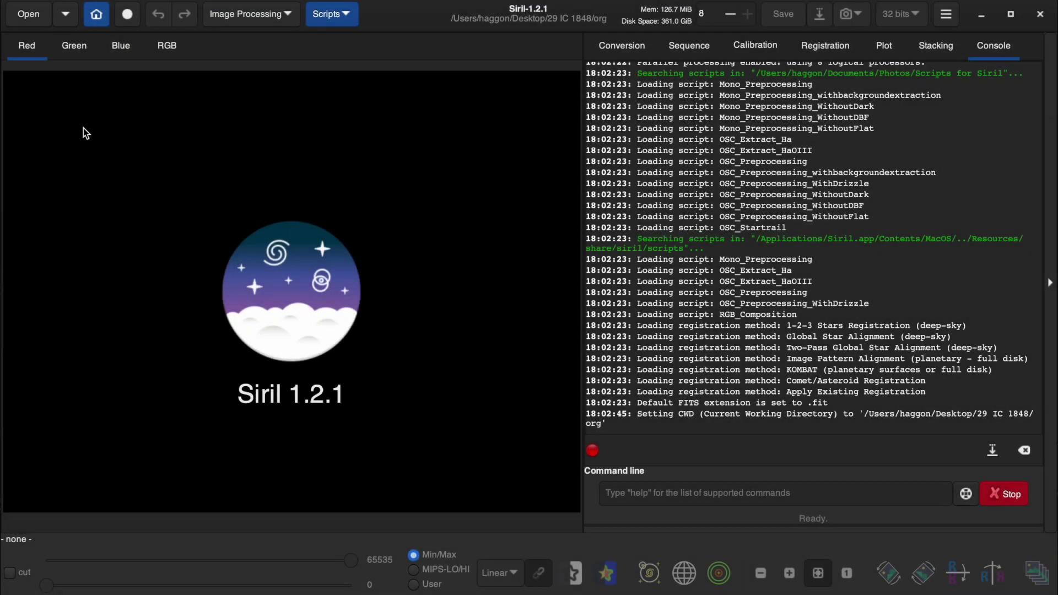
- Open the 2023-12-28 stacked TIFF img-1459.tif and view it with AutoStretch
{"action": "left_click", "coordinate": [29, 14]}
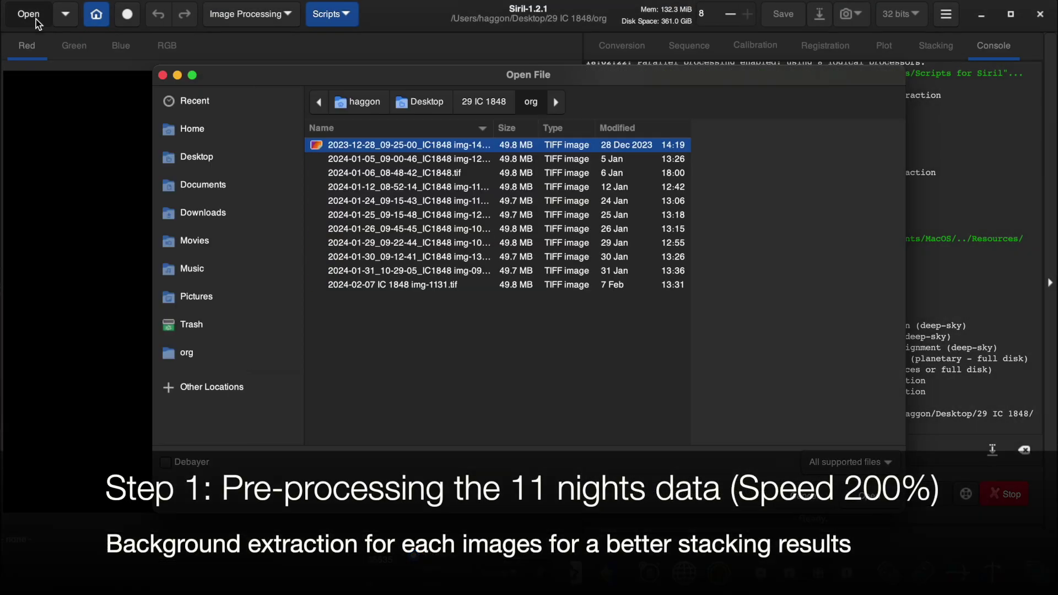
{"action": "left_click", "coordinate": [872, 508]}
{"action": "left_click", "coordinate": [485, 573]}
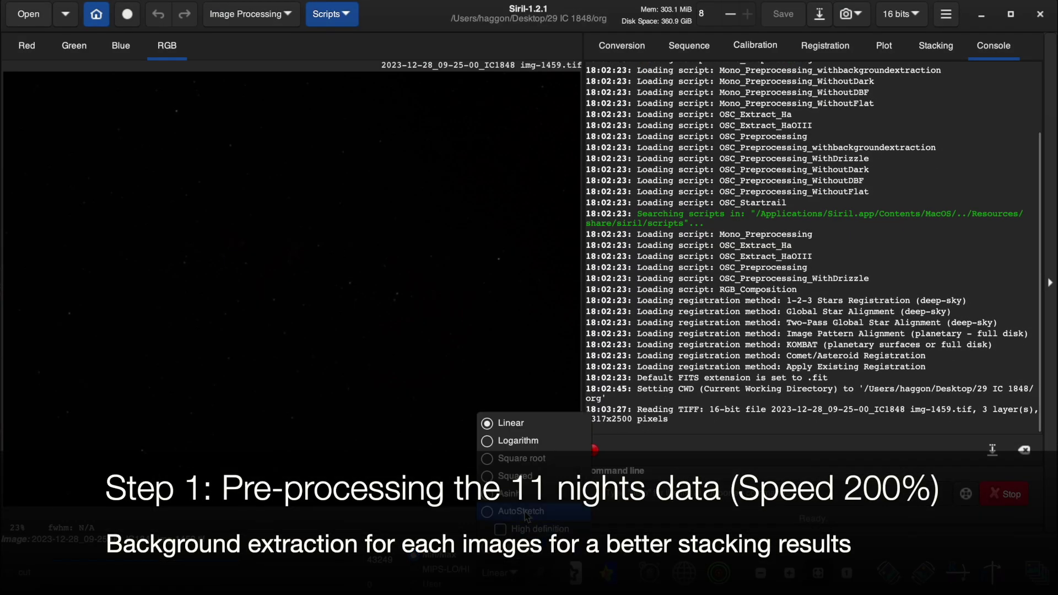
{"action": "left_click", "coordinate": [496, 511]}
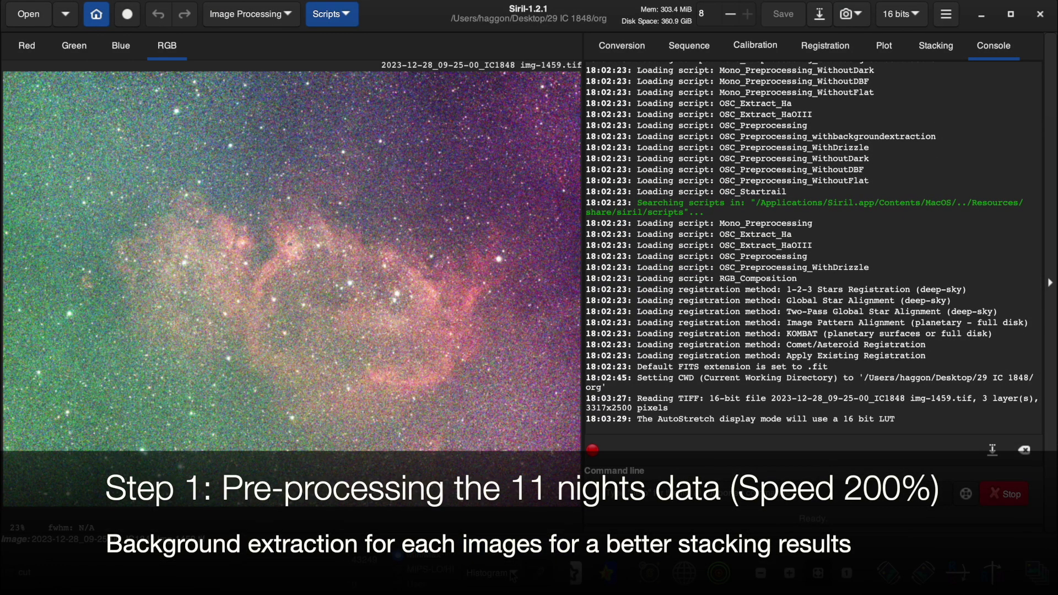
- Generate a background sample grid at tolerance 1.00, add two empty-sky samples, and compute the background
{"action": "left_click", "coordinate": [232, 15]}
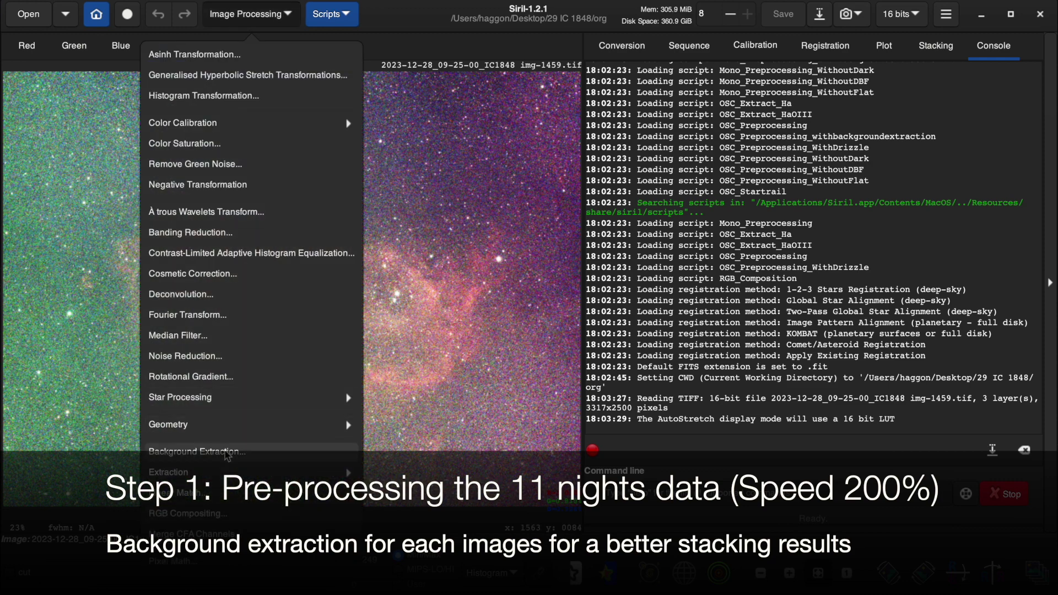
{"action": "left_click", "coordinate": [226, 452]}
{"action": "left_click_drag", "start_coordinate": [473, 66], "coordinate": [714, 78]}
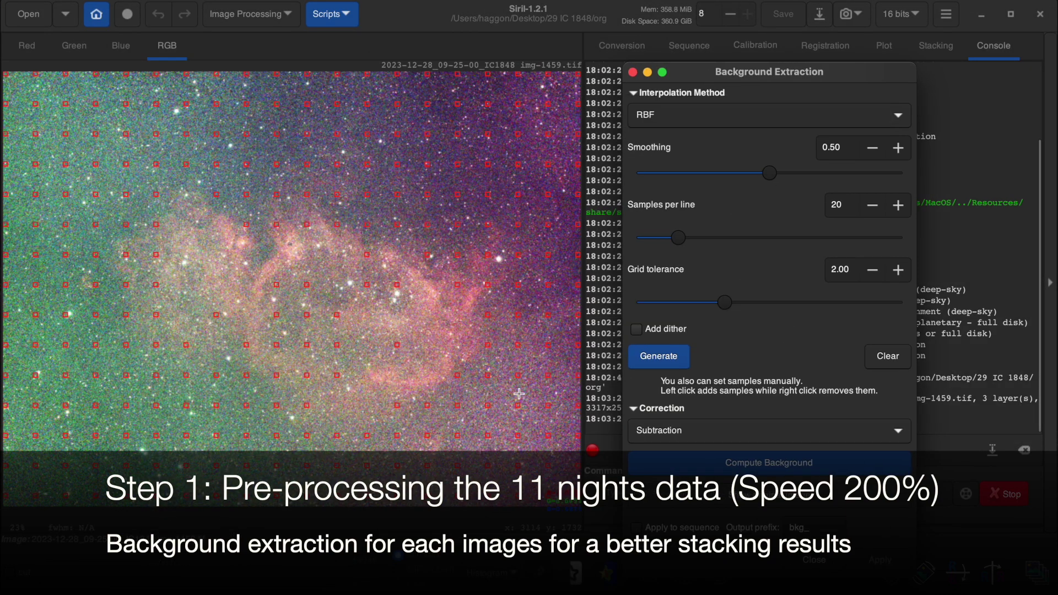
{"action": "left_click_drag", "start_coordinate": [725, 302], "coordinate": [680, 302]}
{"action": "left_click", "coordinate": [659, 361]}
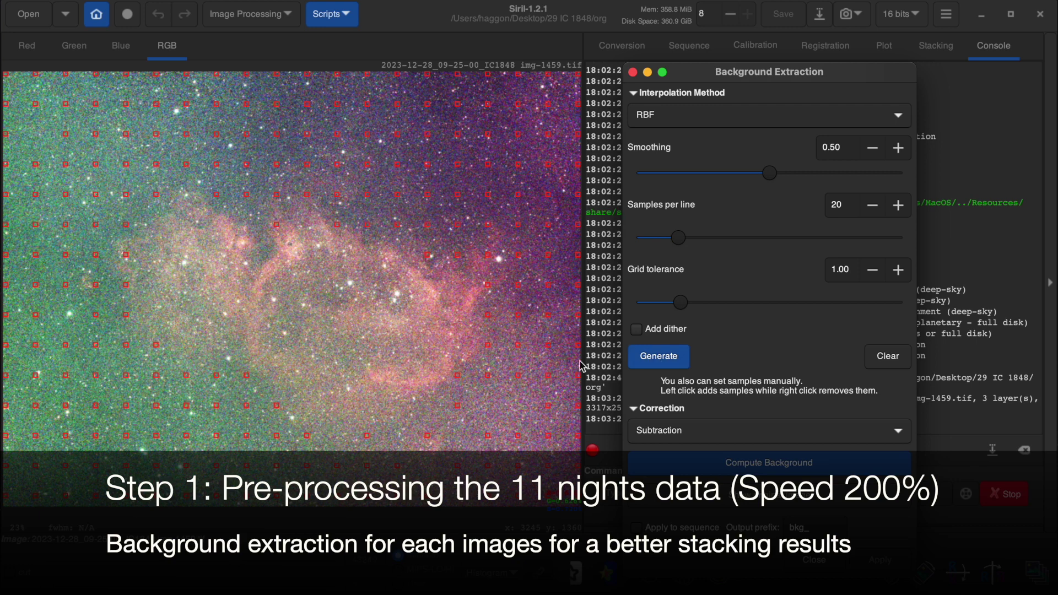
{"action": "left_click", "coordinate": [237, 356]}
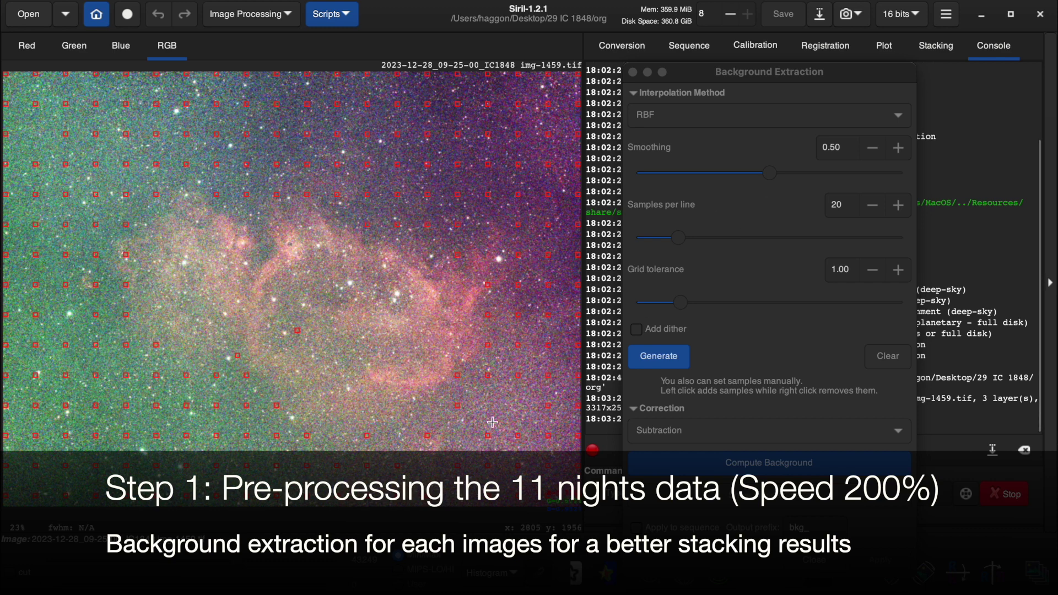
{"action": "left_click", "coordinate": [434, 416]}
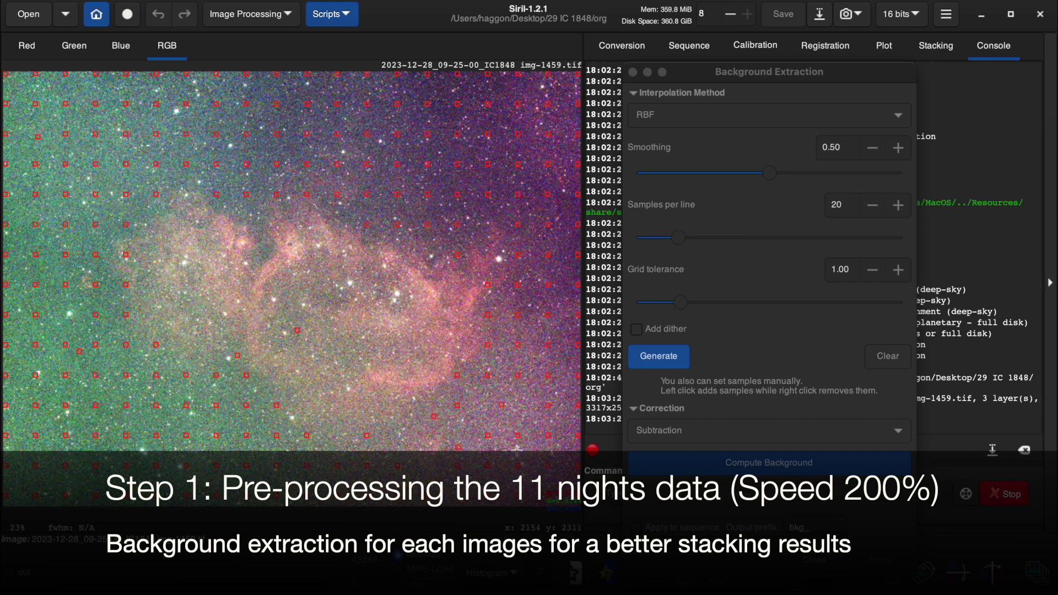
{"action": "left_click", "coordinate": [788, 459]}
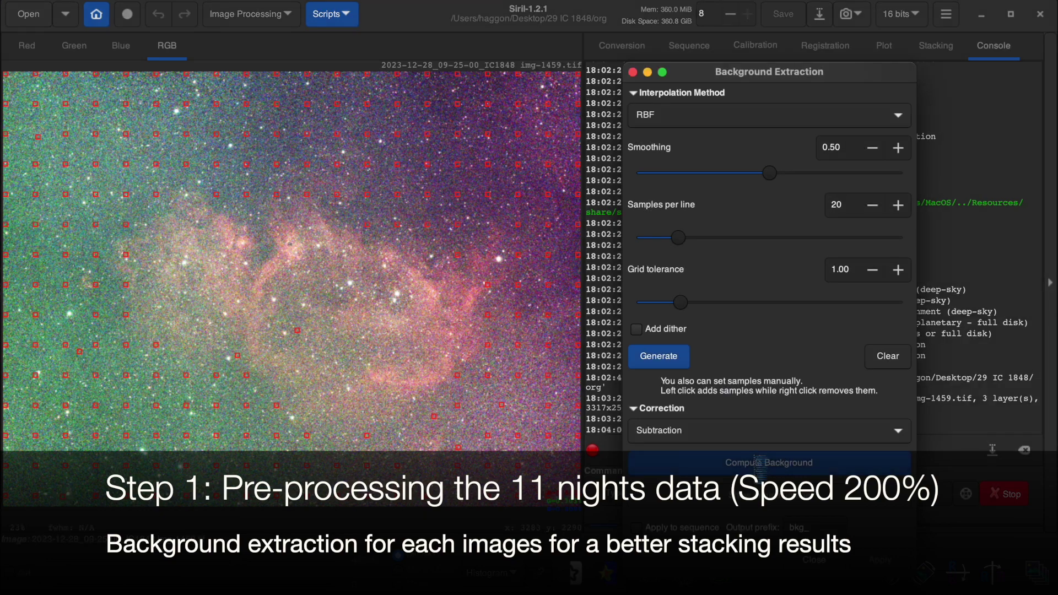
- Refine the background model with dither, smoothing 0.50 (0.70 tried), and an extra left-sky sample
{"action": "left_click", "coordinate": [636, 329]}
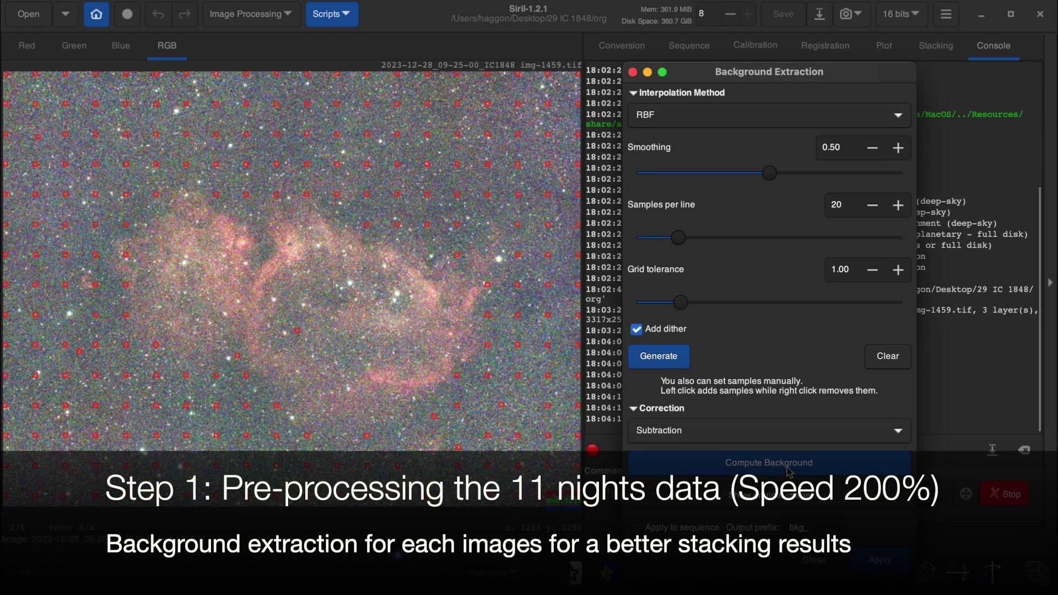
{"action": "left_click", "coordinate": [790, 468]}
{"action": "left_click_drag", "start_coordinate": [770, 173], "coordinate": [821, 173]}
{"action": "left_click", "coordinate": [744, 465]}
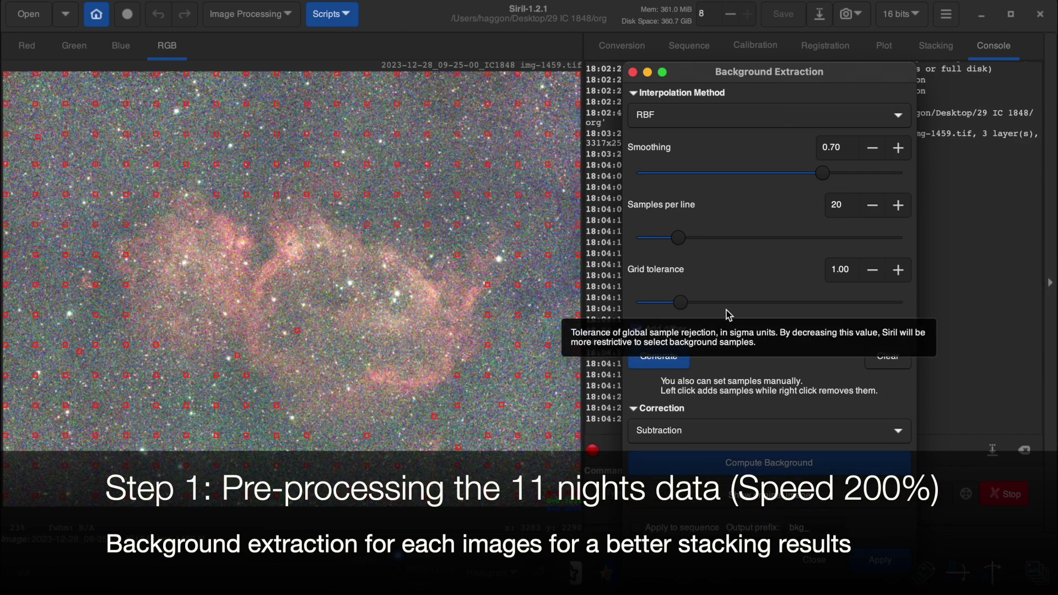
{"action": "left_click", "coordinate": [752, 175]}
{"action": "left_click", "coordinate": [709, 463]}
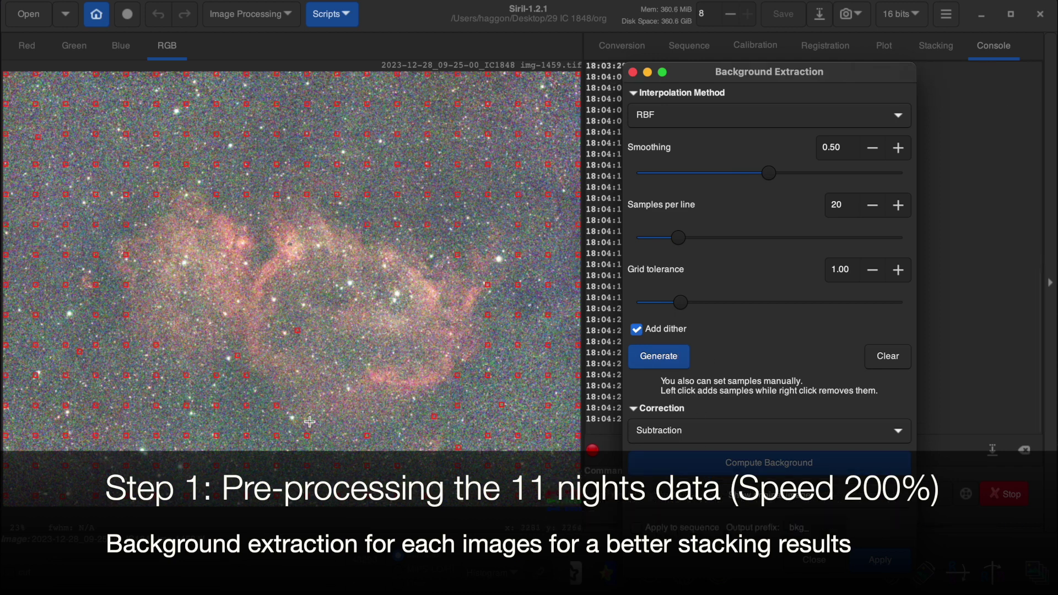
{"action": "left_click", "coordinate": [159, 346]}
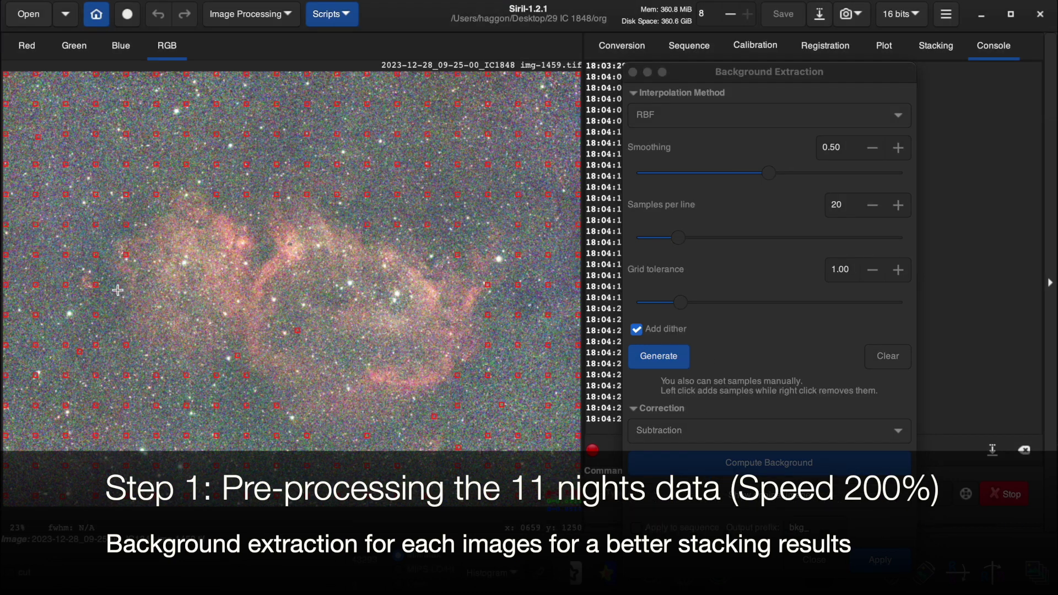
{"action": "left_click", "coordinate": [100, 274]}
{"action": "left_click", "coordinate": [738, 385]}
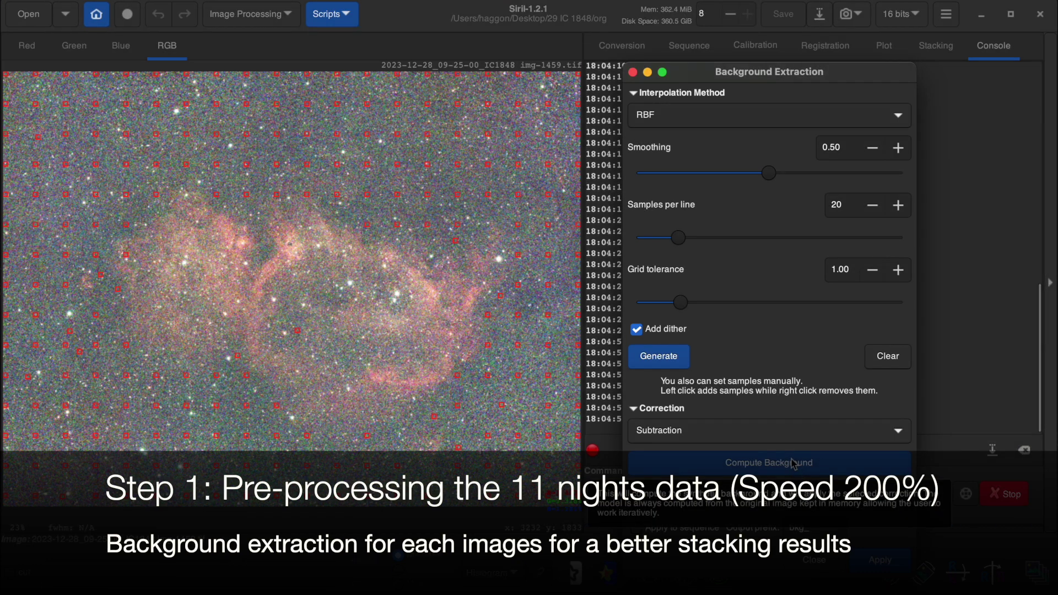
- Apply the background correction and save it over img-1459.tif as a 16-bit TIFF
{"action": "left_click", "coordinate": [869, 561]}
{"action": "left_click", "coordinate": [819, 14]}
{"action": "key", "text": "Return"}
{"action": "left_click", "coordinate": [610, 330]}
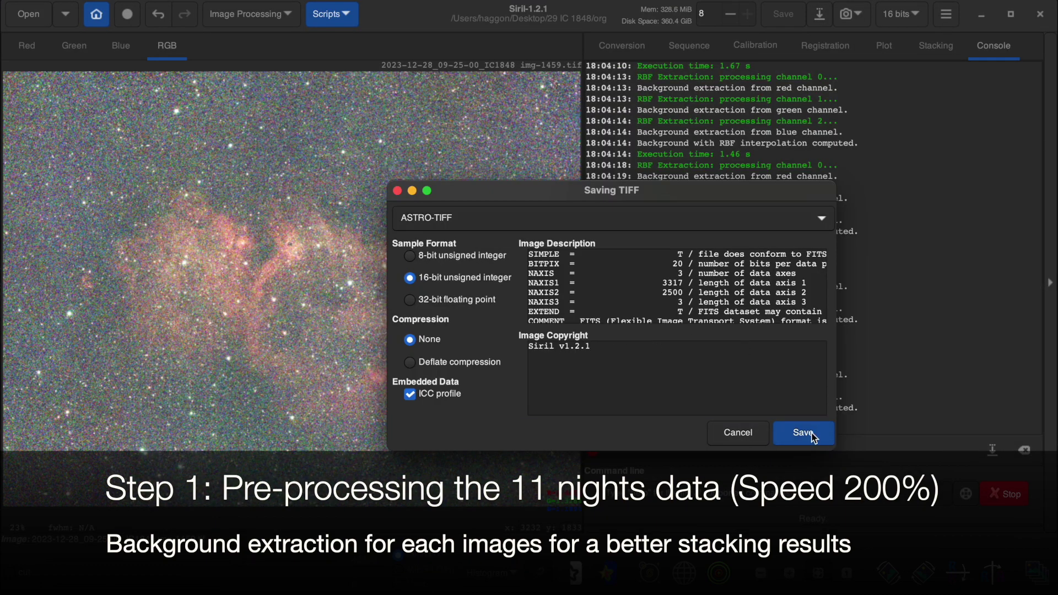
{"action": "left_click", "coordinate": [812, 437]}
{"action": "left_click", "coordinate": [690, 373]}
- Open the 2024-01-05 stacked image img-1248.tif
{"action": "left_click", "coordinate": [29, 14]}
{"action": "left_click", "coordinate": [458, 159]}
{"action": "left_click", "coordinate": [864, 503]}
{"action": "left_click", "coordinate": [276, 14]}
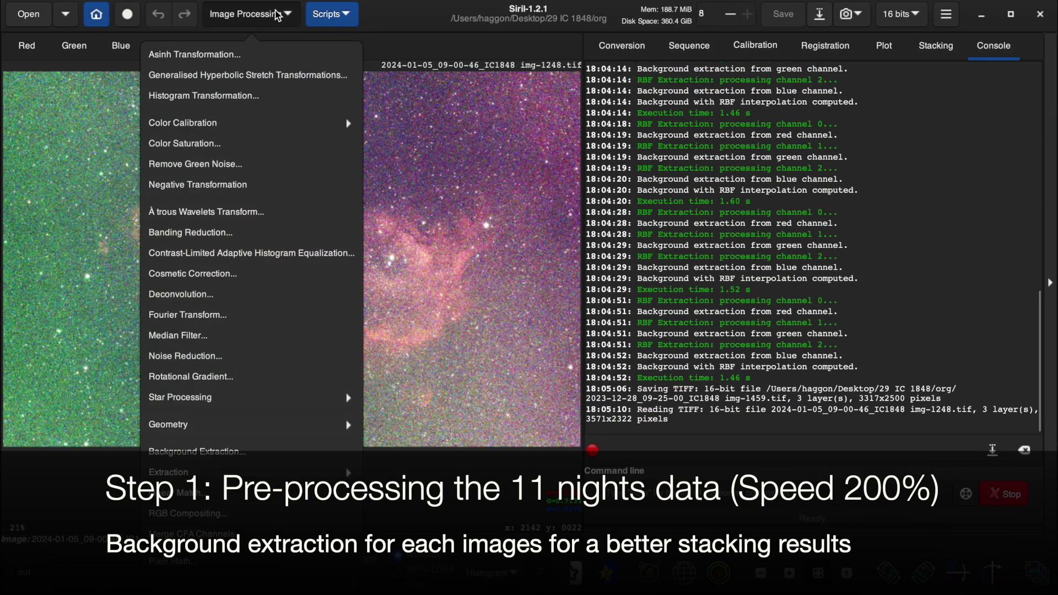
- Generate a background sample grid, adding samples on empty sky and removing misplaced ones
{"action": "left_click", "coordinate": [228, 453]}
{"action": "left_click", "coordinate": [667, 356]}
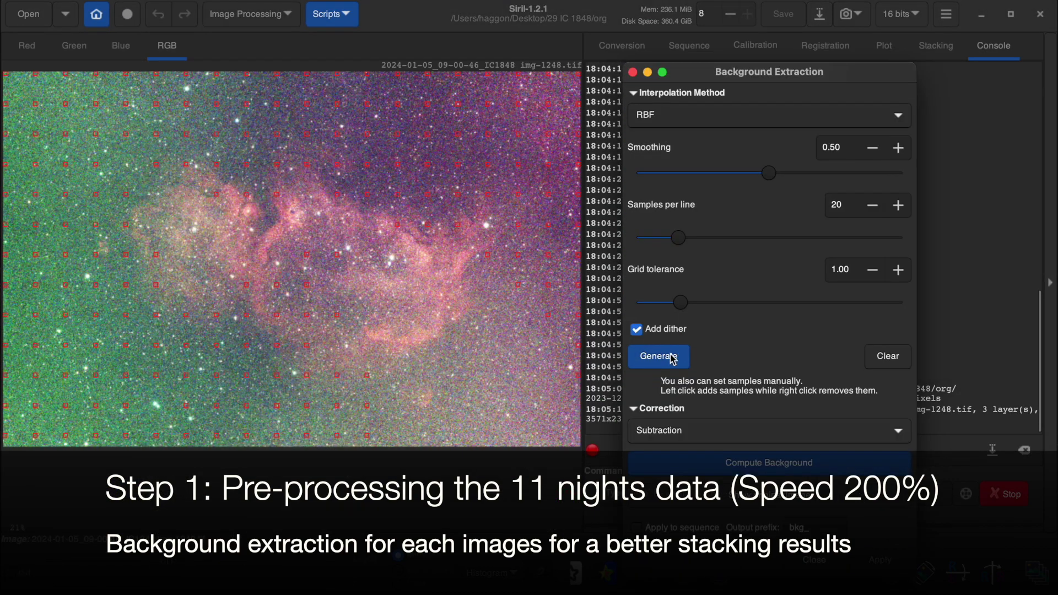
{"action": "left_click", "coordinate": [478, 319]}
{"action": "left_click", "coordinate": [445, 348]}
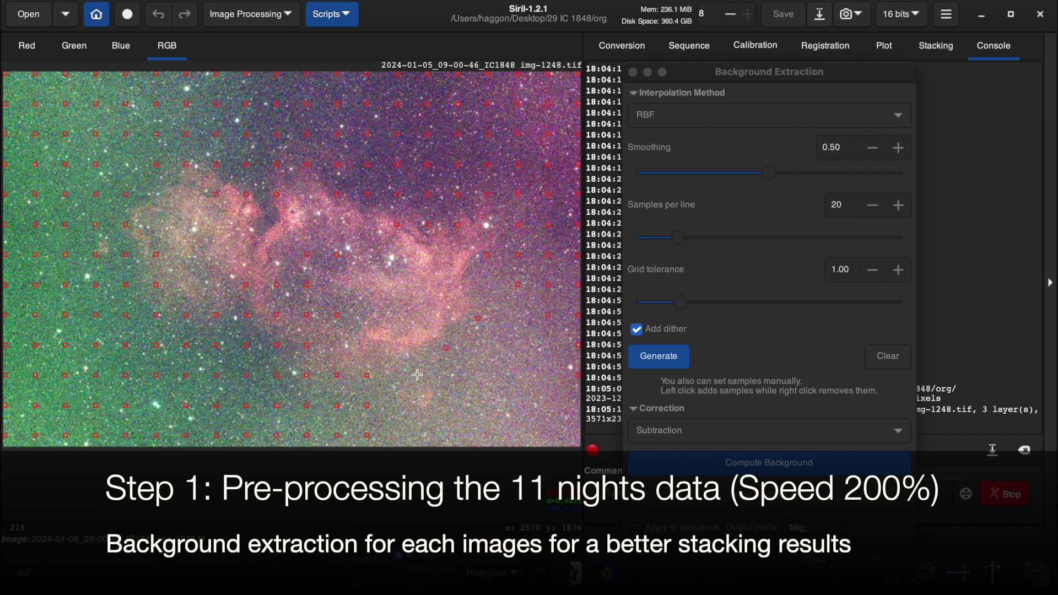
{"action": "left_click", "coordinate": [526, 401]}
{"action": "left_click", "coordinate": [499, 360]}
{"action": "right_click", "coordinate": [339, 259]}
{"action": "right_click", "coordinate": [151, 263]}
{"action": "right_click", "coordinate": [219, 197]}
{"action": "left_click", "coordinate": [336, 183]}
{"action": "left_click", "coordinate": [495, 300]}
- Compute the background model repeatedly while adjusting individual samples
{"action": "left_click", "coordinate": [769, 462]}
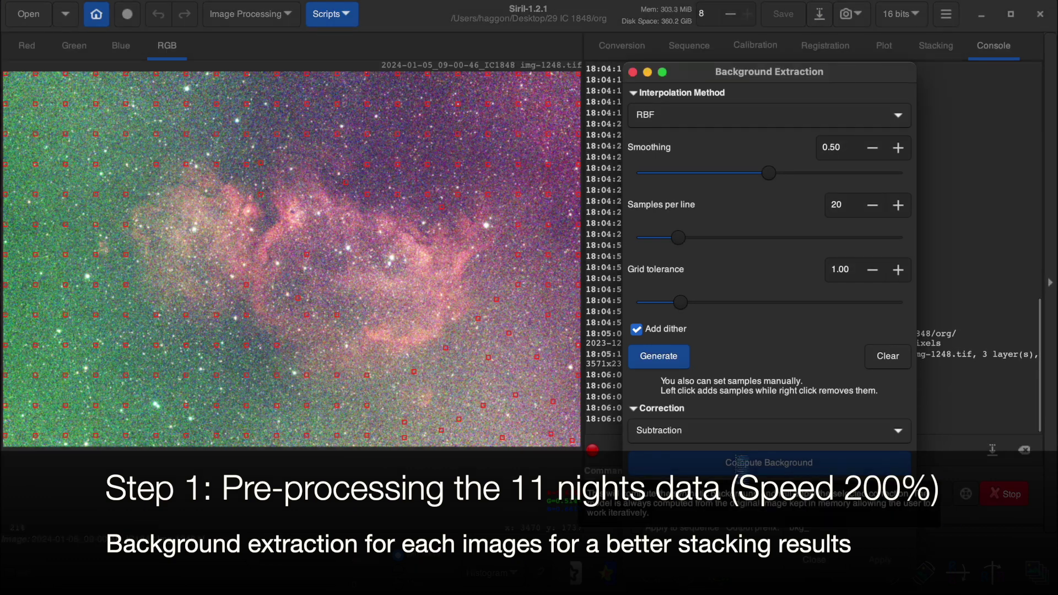
{"action": "left_click", "coordinate": [119, 210]}
{"action": "left_click", "coordinate": [704, 473]}
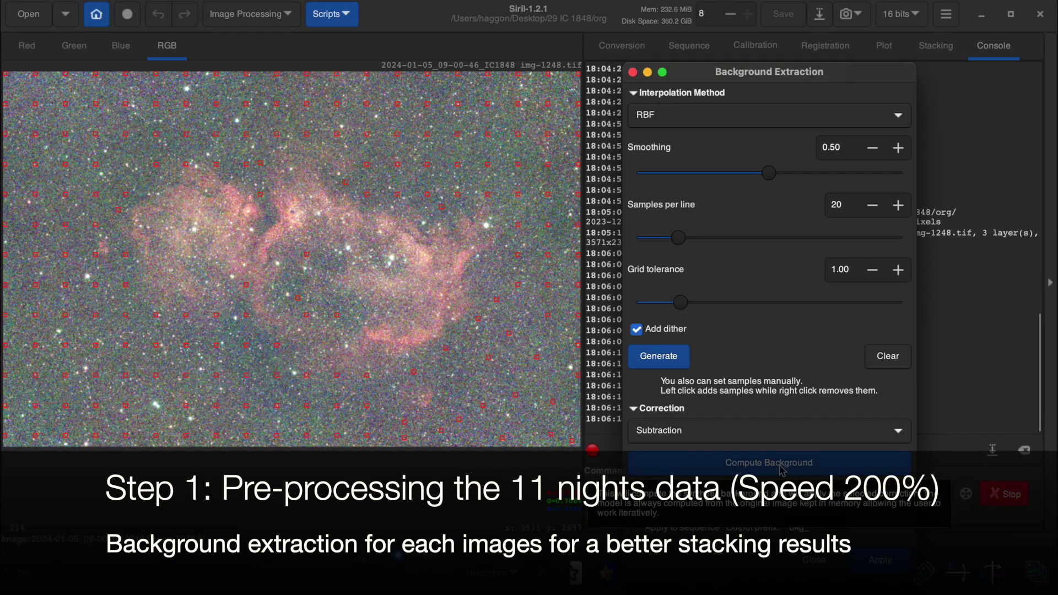
{"action": "left_click", "coordinate": [336, 320]}
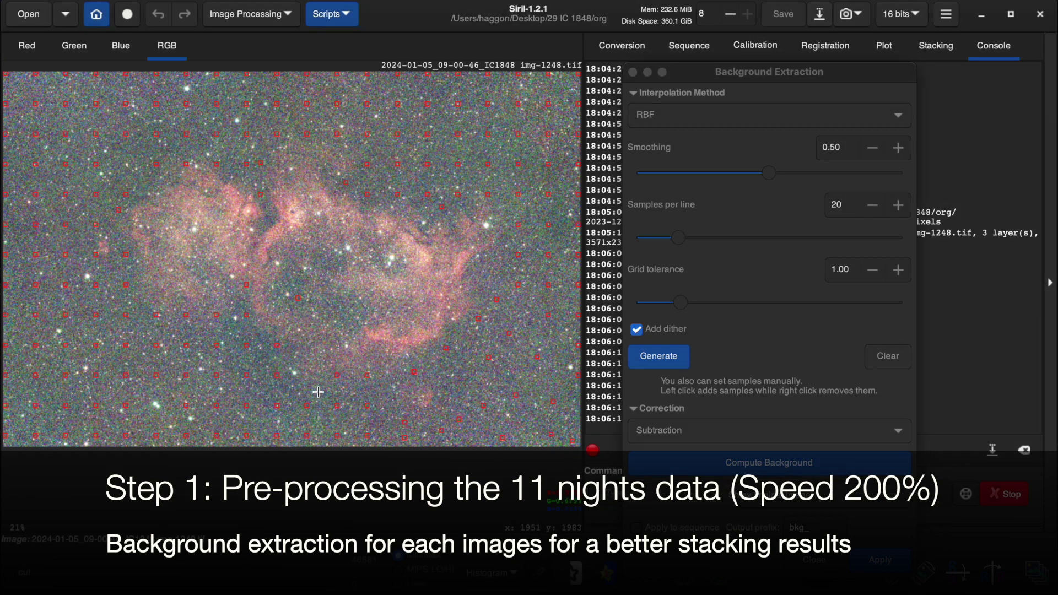
{"action": "left_click", "coordinate": [738, 465]}
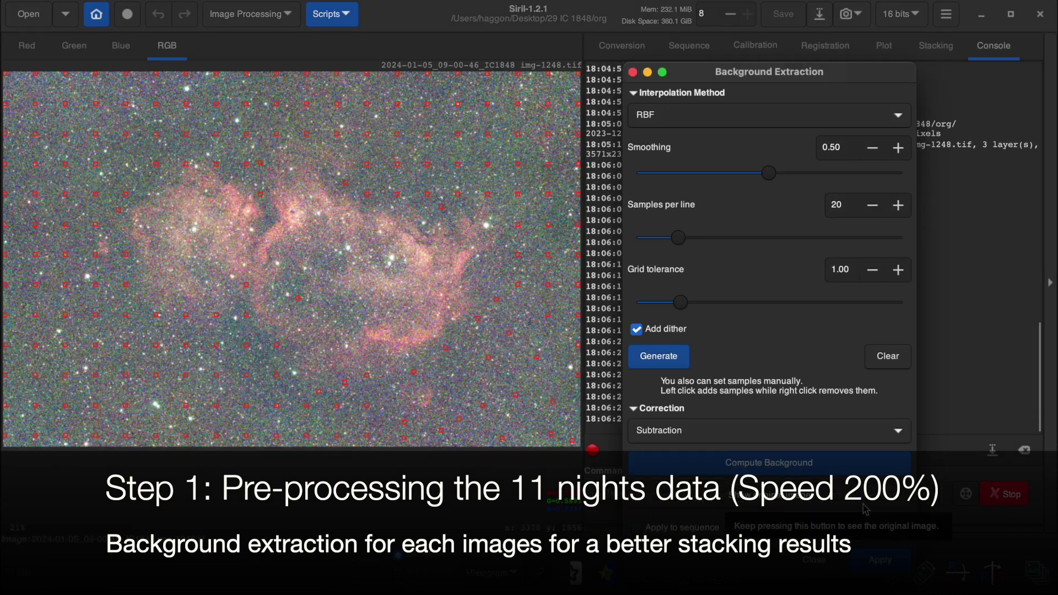
{"action": "left_click", "coordinate": [213, 312]}
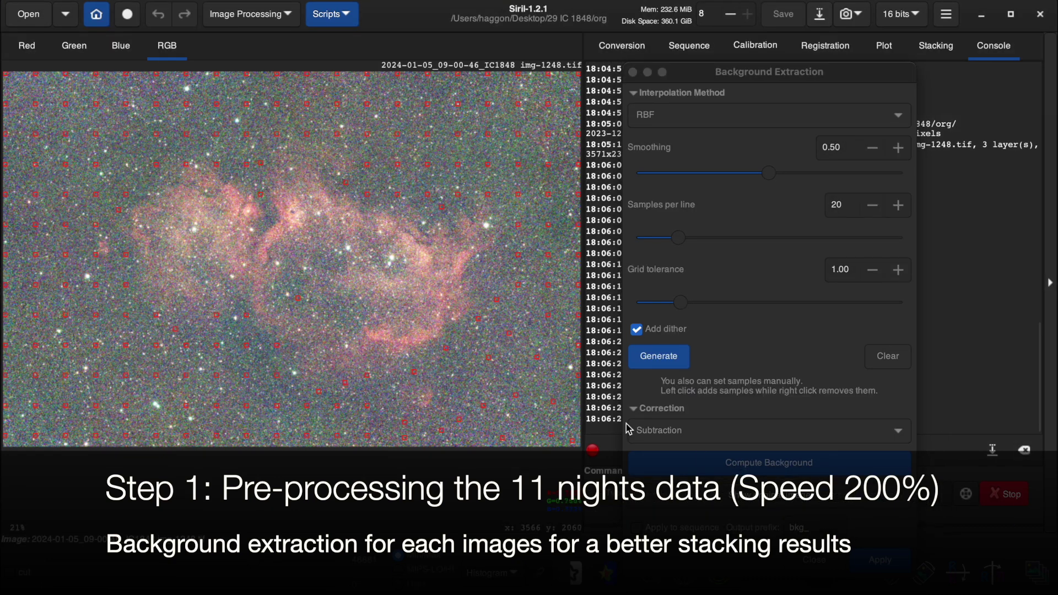
{"action": "left_click", "coordinate": [736, 465]}
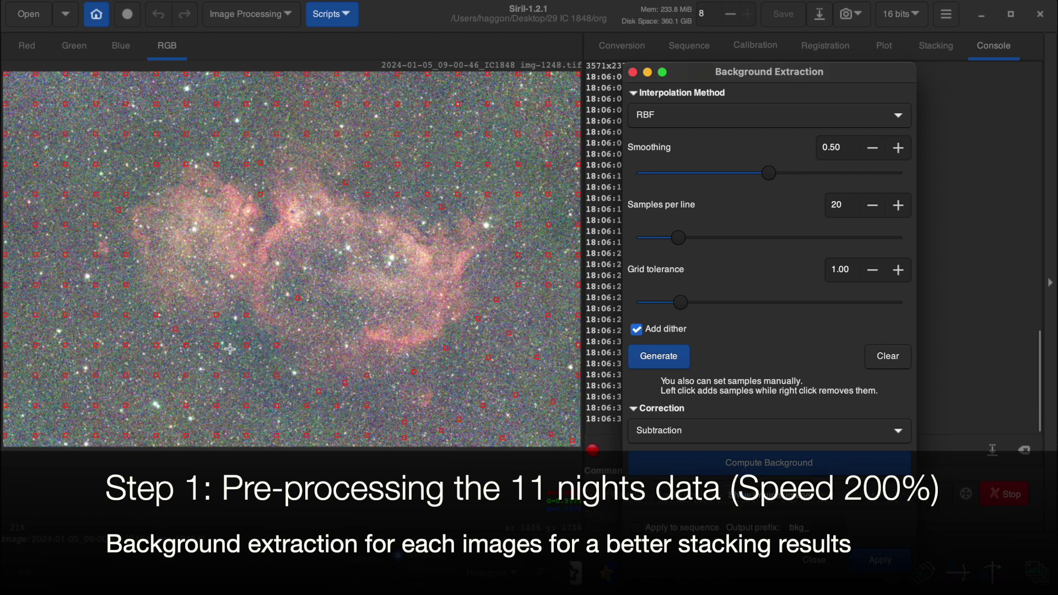
{"action": "left_click", "coordinate": [215, 316]}
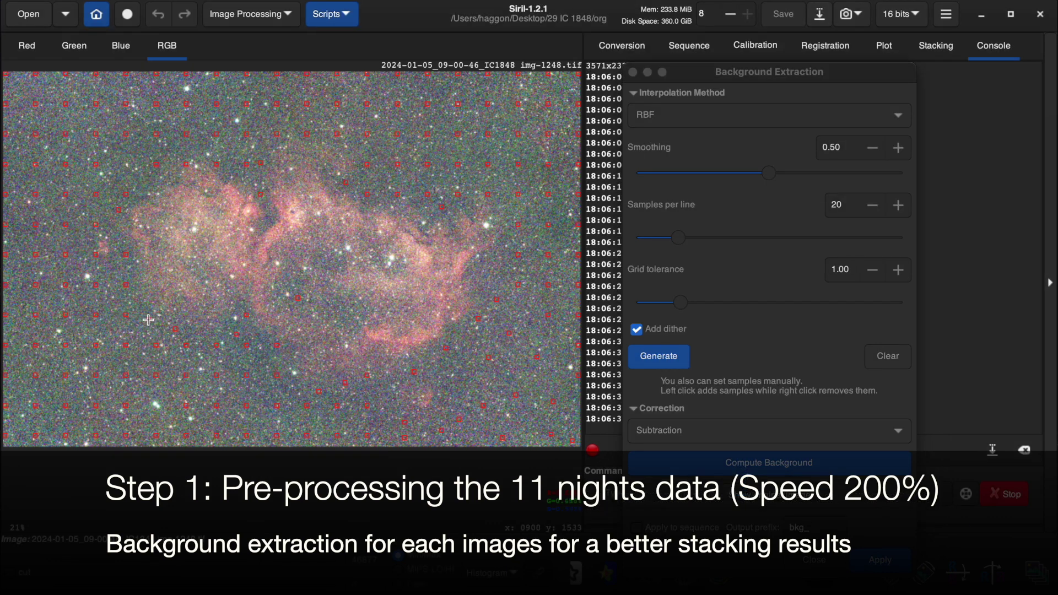
{"action": "left_click", "coordinate": [789, 467]}
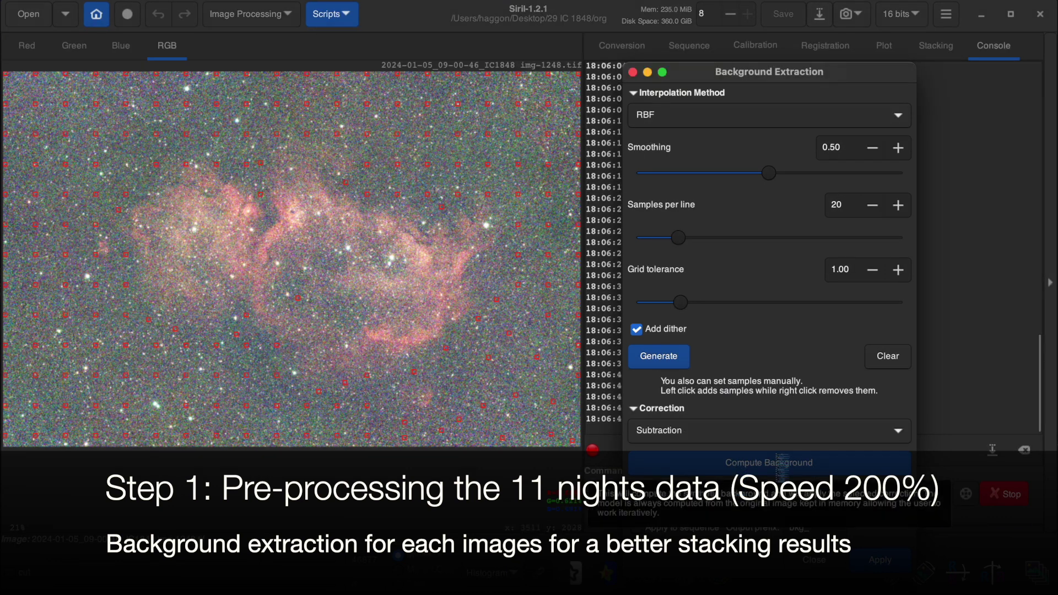
- Apply the correction and save it over img-1248.tif as a 16-bit TIFF
{"action": "left_click", "coordinate": [880, 559]}
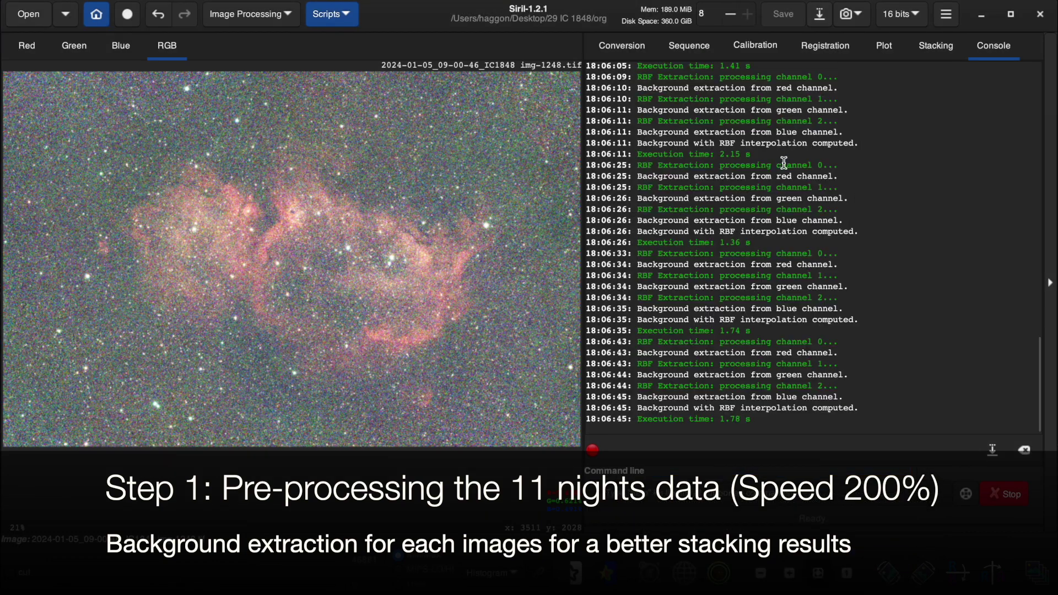
{"action": "left_click", "coordinate": [819, 13]}
{"action": "key", "text": "Return"}
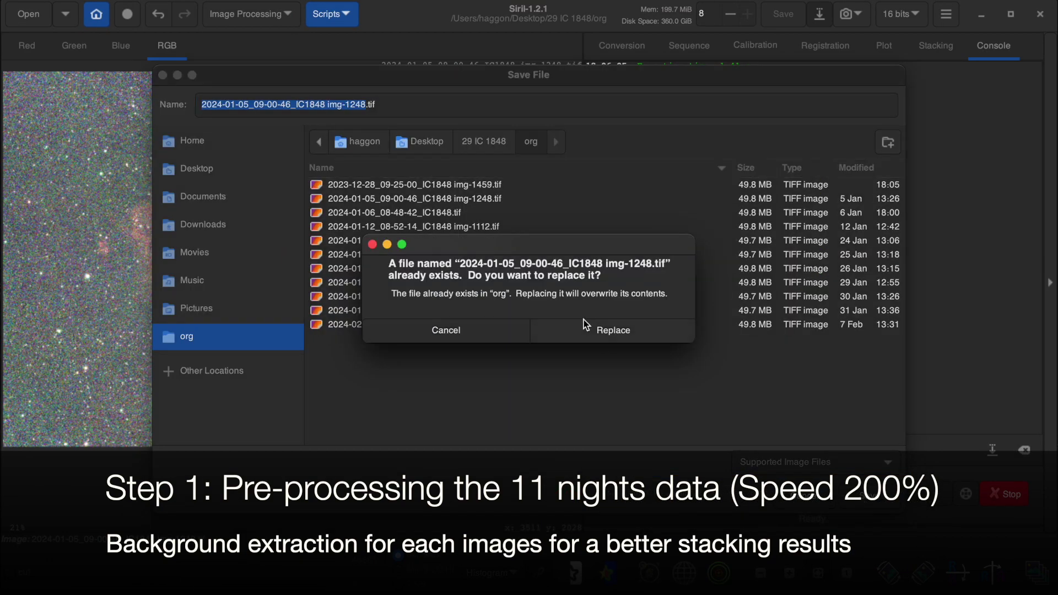
{"action": "left_click", "coordinate": [606, 328]}
{"action": "left_click", "coordinate": [711, 435]}
{"action": "left_click", "coordinate": [630, 369]}
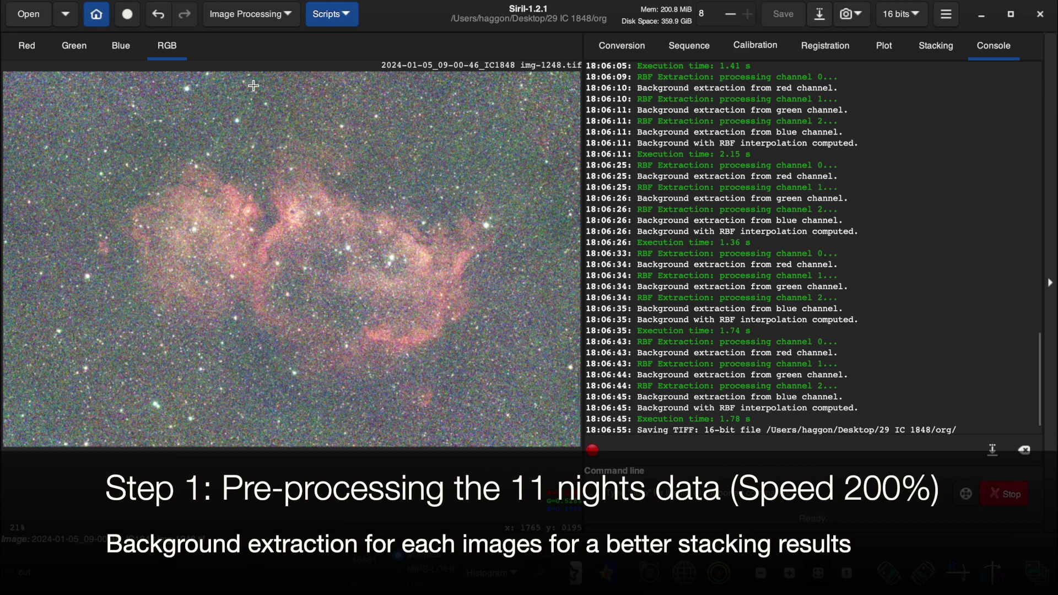
- Open the 2024-01-06 IC1848 stacked image
{"action": "left_click", "coordinate": [28, 14]}
{"action": "left_click", "coordinate": [565, 175]}
{"action": "left_click", "coordinate": [880, 496]}
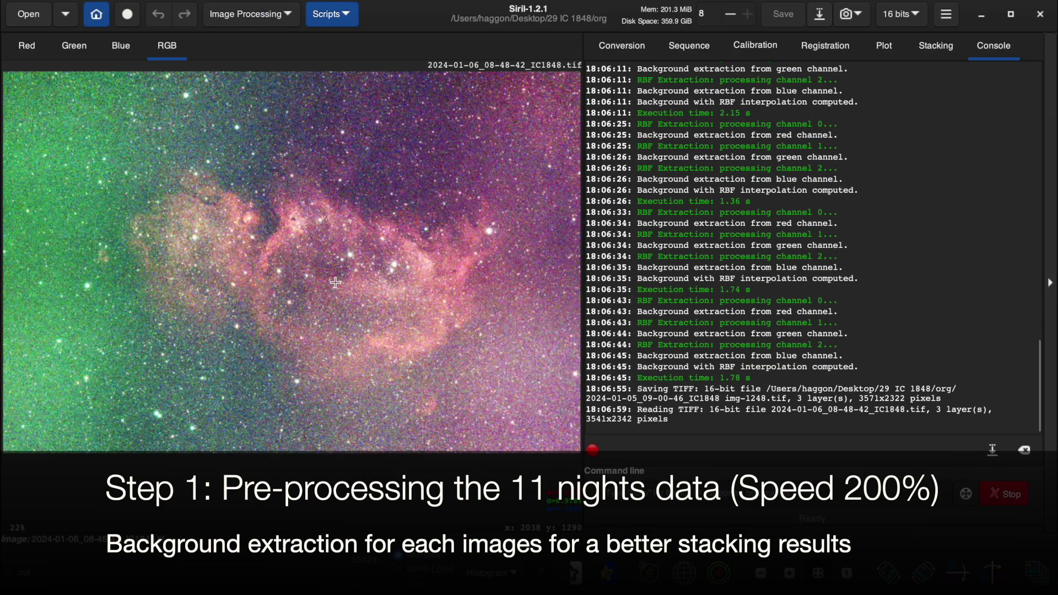
- Start Background Extraction and regenerate the sample grid at 21 samples per line
{"action": "left_click", "coordinate": [249, 13]}
{"action": "left_click", "coordinate": [215, 451]}
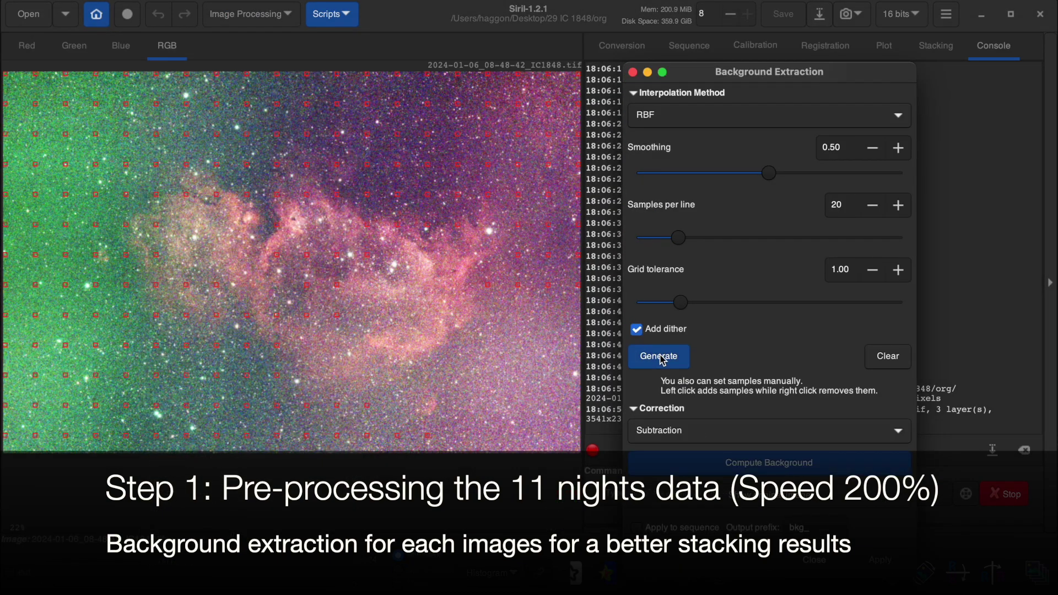
{"action": "left_click", "coordinate": [390, 396]}
{"action": "left_click", "coordinate": [685, 243]}
{"action": "left_click", "coordinate": [660, 366]}
{"action": "left_click", "coordinate": [438, 442]}
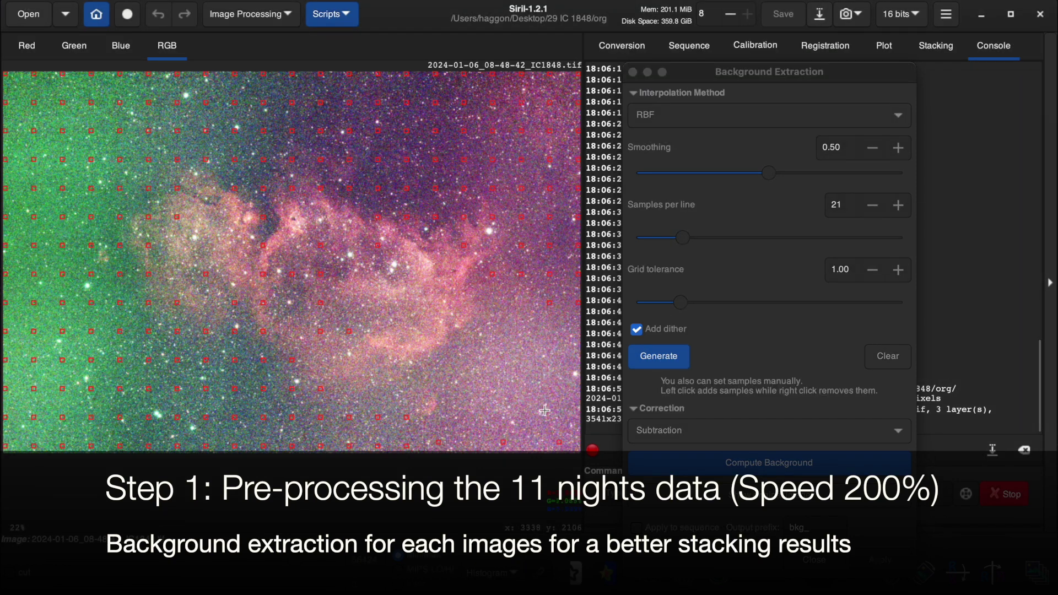
- Add samples in empty lower and right sky and remove ones sitting on the nebula
{"action": "left_click", "coordinate": [540, 364]}
{"action": "left_click", "coordinate": [299, 300]}
{"action": "right_click", "coordinate": [348, 323]}
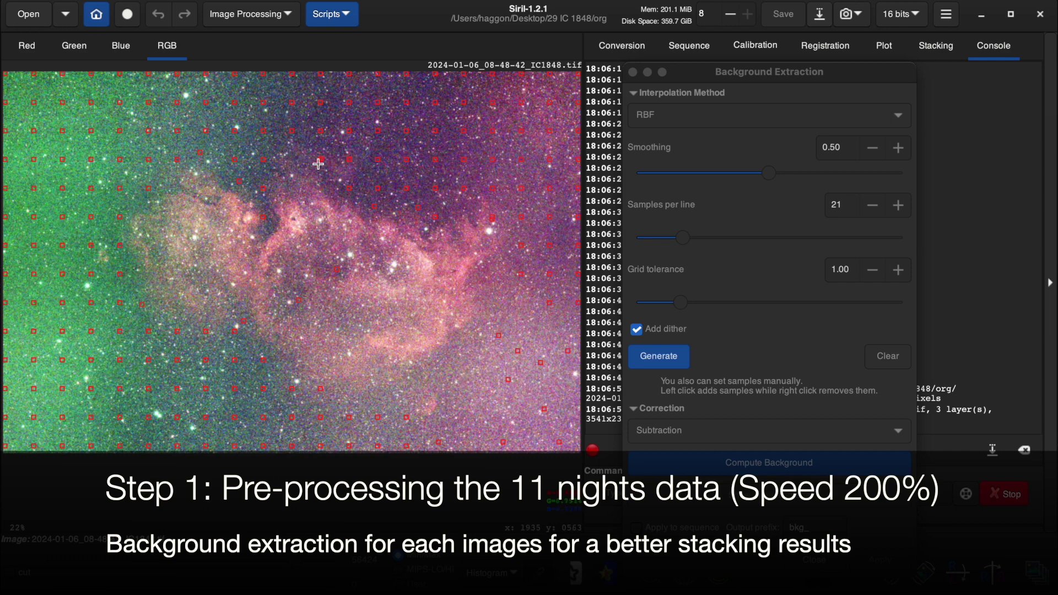
{"action": "right_click", "coordinate": [349, 188]}
{"action": "left_click", "coordinate": [357, 191]}
{"action": "left_click", "coordinate": [567, 394]}
- Compute the background to remove the green gradient, apply it, and start Save As
{"action": "left_click", "coordinate": [729, 464]}
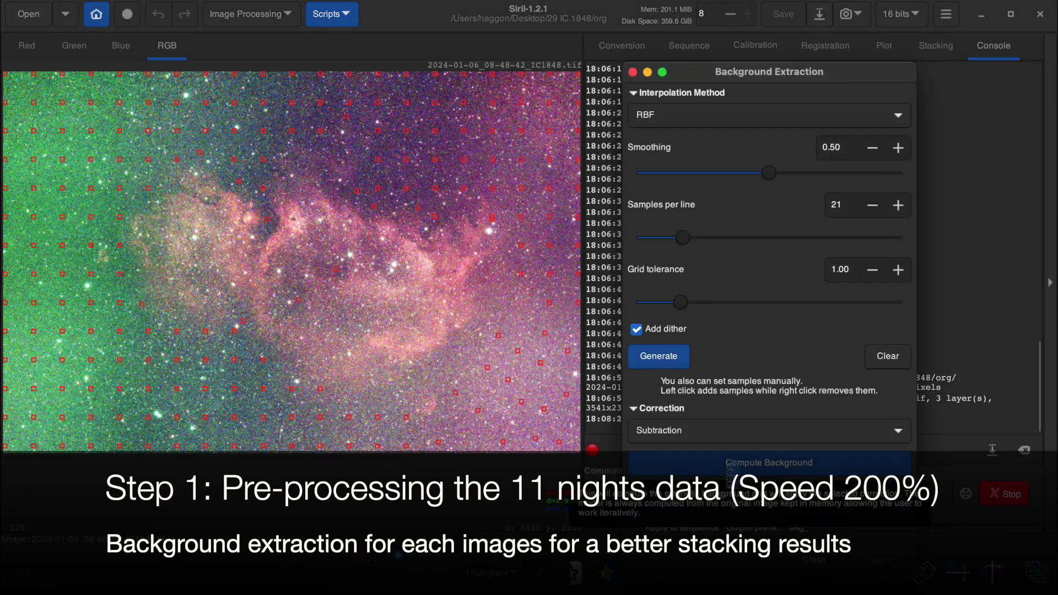
{"action": "left_click", "coordinate": [490, 217]}
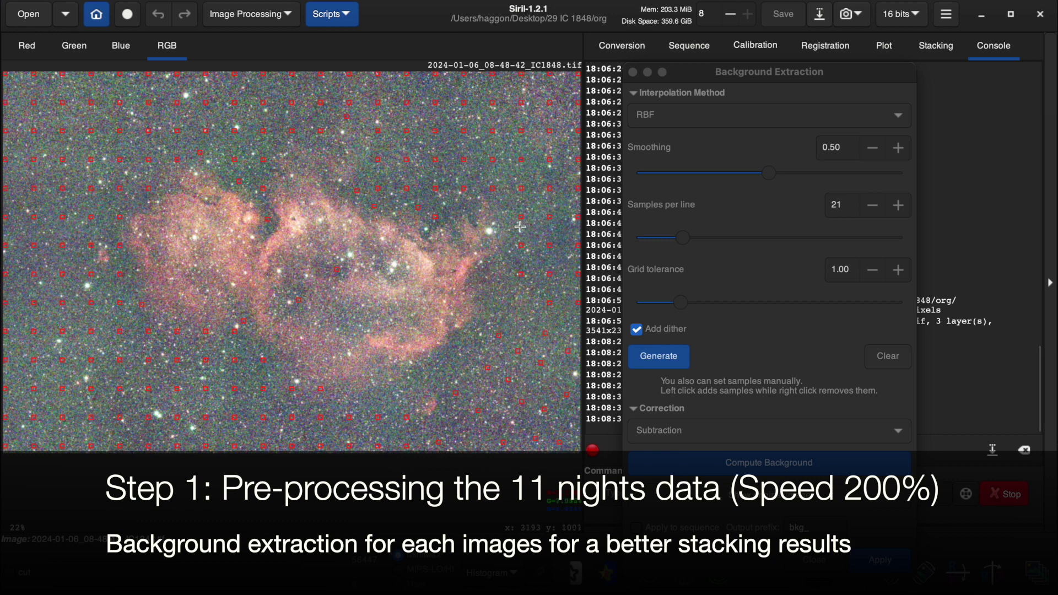
{"action": "left_click", "coordinate": [686, 465]}
{"action": "left_click", "coordinate": [814, 559]}
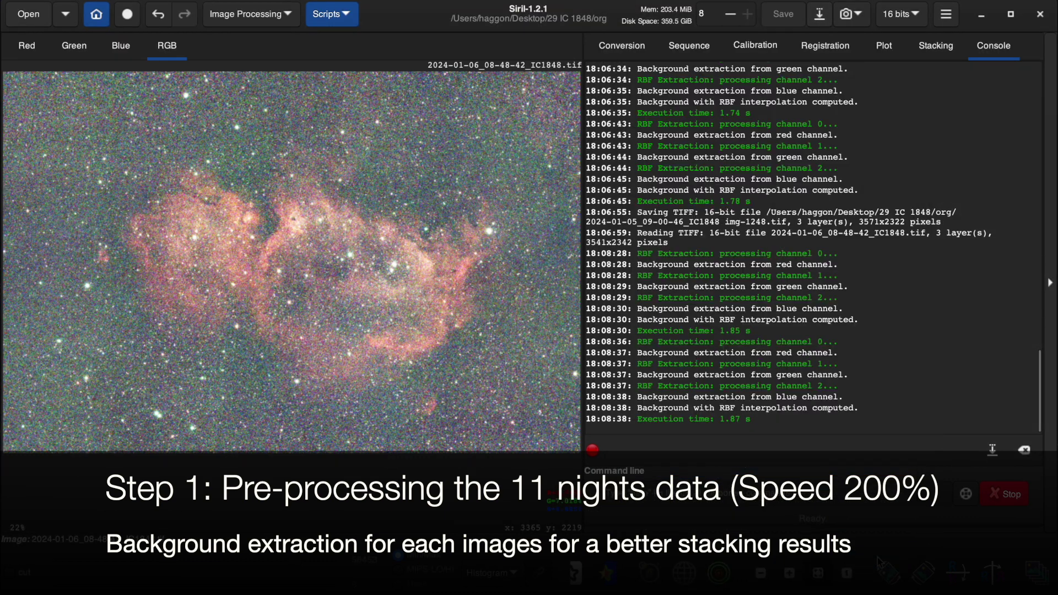
{"action": "left_click", "coordinate": [815, 22]}
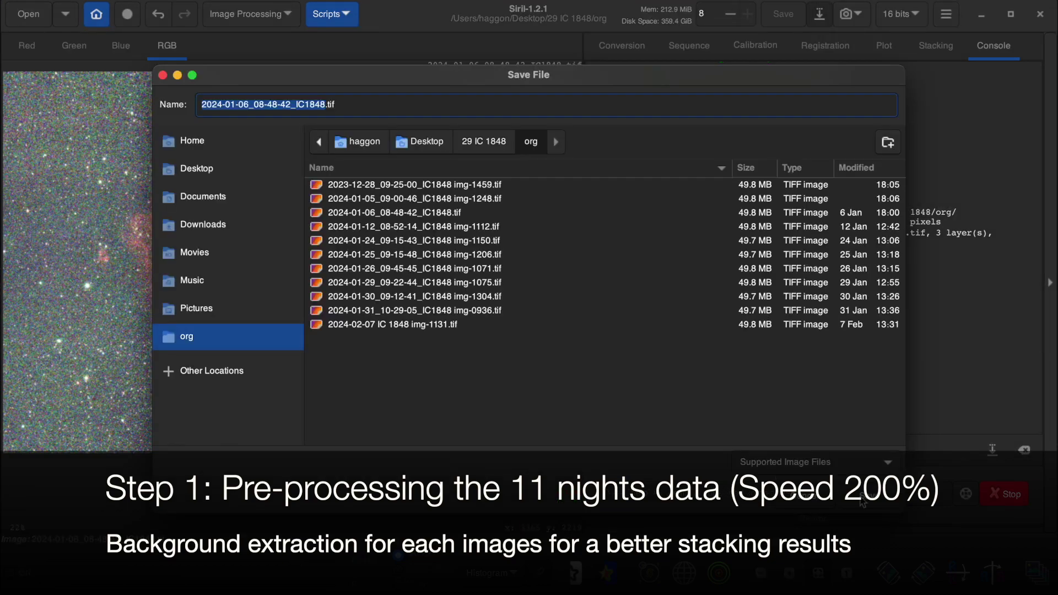
- Save the 2024-01-06 image over its TIFF as 16-bit
{"action": "key", "text": "Return"}
{"action": "left_click", "coordinate": [609, 331]}
{"action": "left_click", "coordinate": [714, 429]}
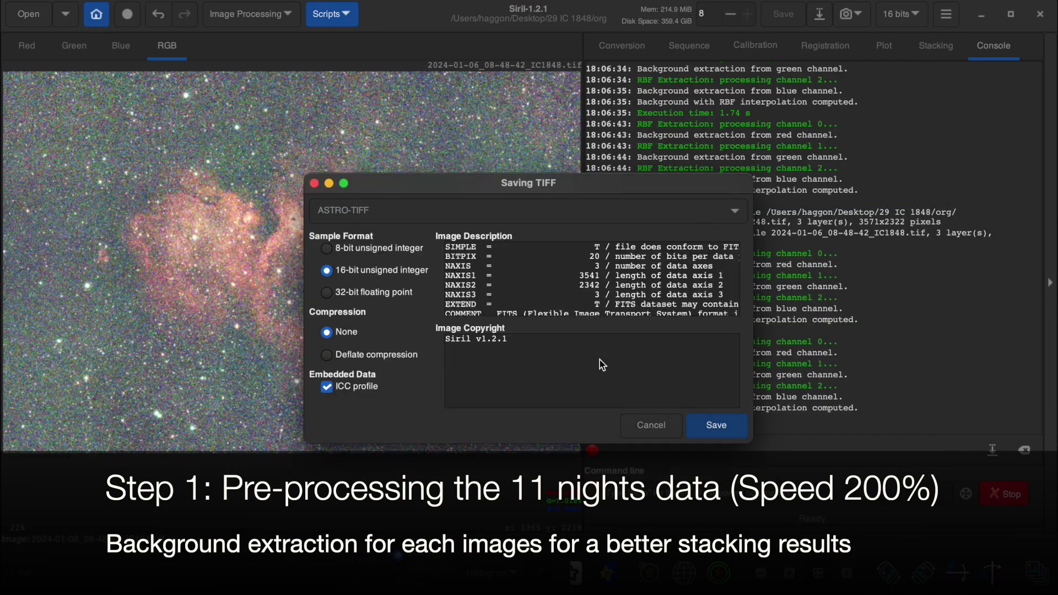
- Open the 2024-01-12 img-1112.tif and generate a background sample grid
{"action": "key", "text": "ctrl+o"}
{"action": "left_click", "coordinate": [468, 186]}
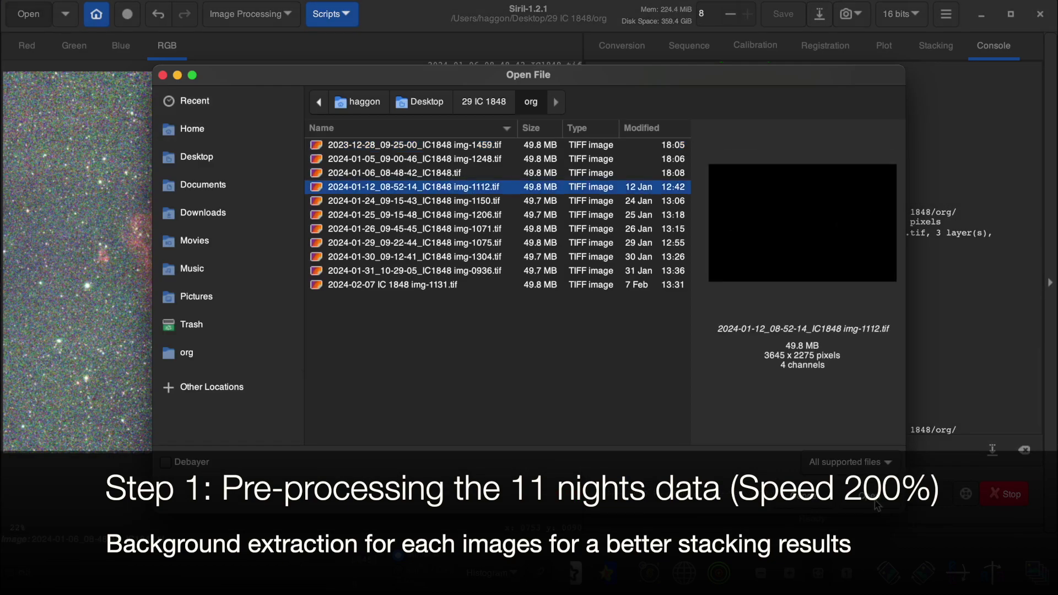
{"action": "double_click", "coordinate": [468, 187]}
{"action": "left_click", "coordinate": [266, 13]}
{"action": "left_click", "coordinate": [264, 250]}
{"action": "left_click", "coordinate": [658, 357]}
- Add background samples in the lower, lower-right, and clearer empty sky areas
{"action": "left_click", "coordinate": [374, 376]}
{"action": "left_click", "coordinate": [368, 408]}
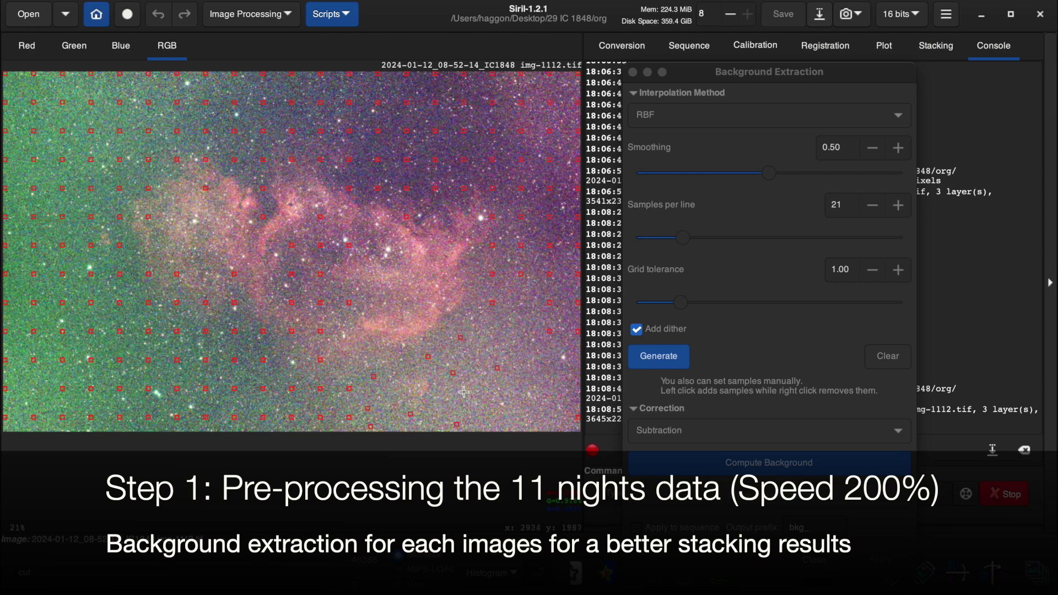
{"action": "left_click", "coordinate": [491, 414]}
{"action": "left_click", "coordinate": [525, 389]}
{"action": "left_click", "coordinate": [477, 260]}
{"action": "left_click", "coordinate": [268, 204]}
- Remove samples covering the nebula and add one beside it
{"action": "right_click", "coordinate": [262, 219]}
{"action": "right_click", "coordinate": [204, 304]}
{"action": "left_click", "coordinate": [241, 315]}
{"action": "right_click", "coordinate": [321, 303]}
{"action": "right_click", "coordinate": [321, 274]}
{"action": "right_click", "coordinate": [347, 304]}
{"action": "right_click", "coordinate": [291, 302]}
{"action": "right_click", "coordinate": [347, 159]}
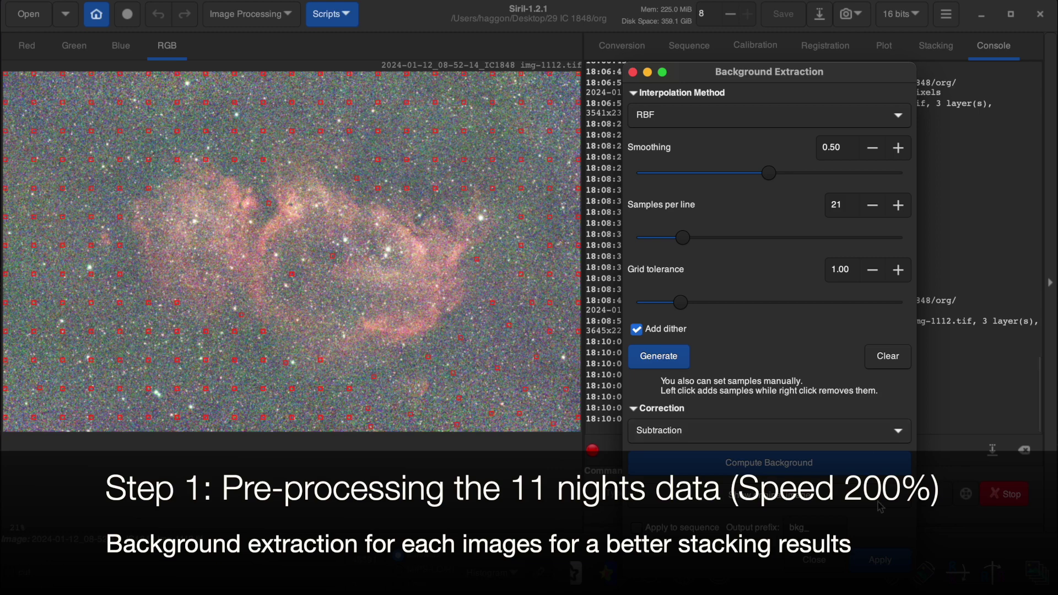
- Apply the correction and save it over img-1112.tif as a 16-bit TIFF
{"action": "left_click", "coordinate": [887, 560]}
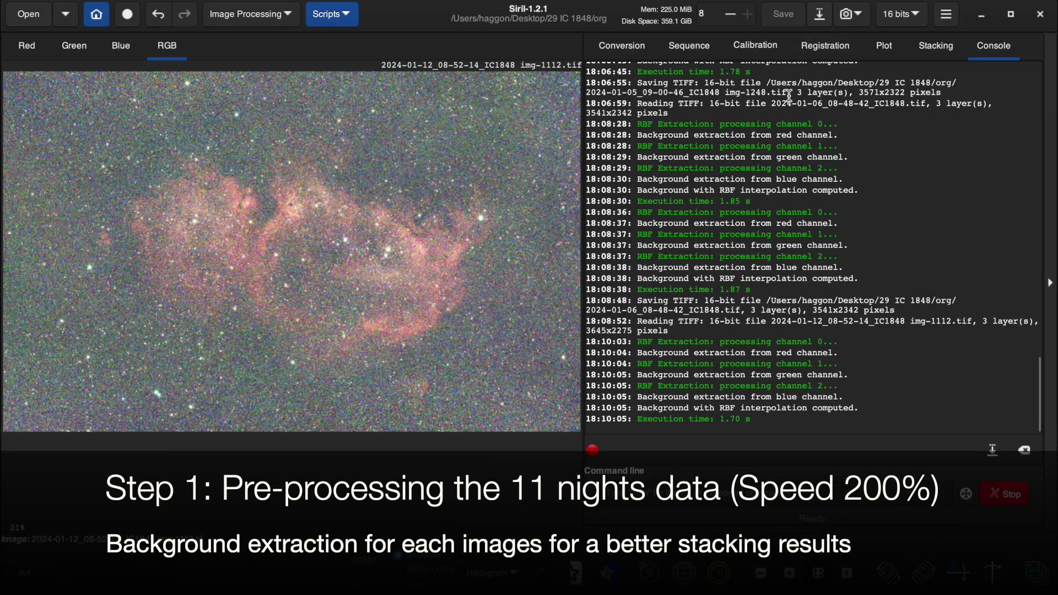
{"action": "left_click", "coordinate": [817, 16]}
{"action": "key", "text": "Return"}
{"action": "left_click", "coordinate": [560, 330]}
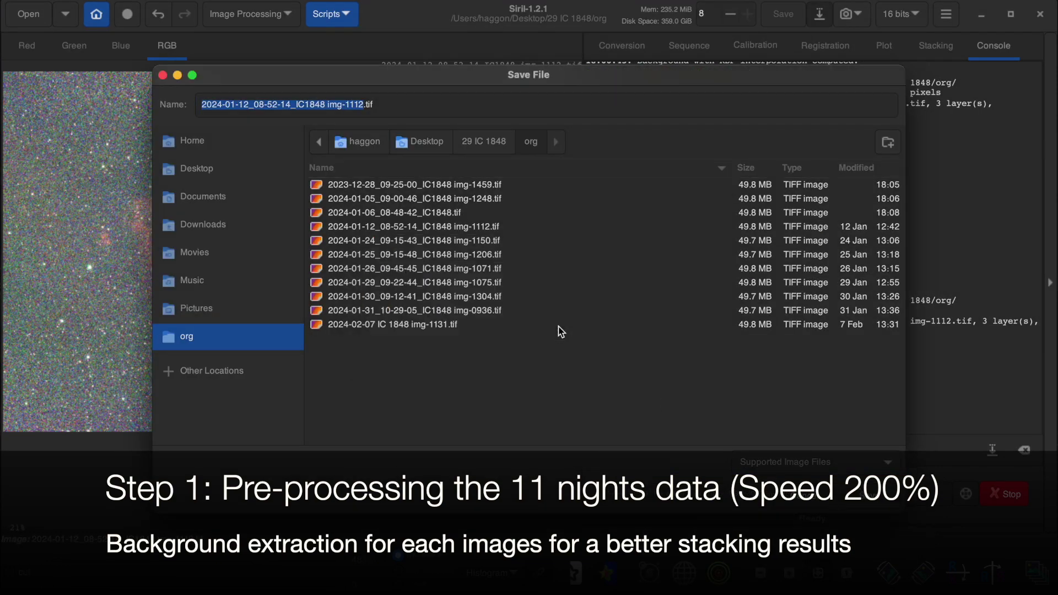
{"action": "left_click", "coordinate": [708, 426]}
{"action": "left_click", "coordinate": [621, 368]}
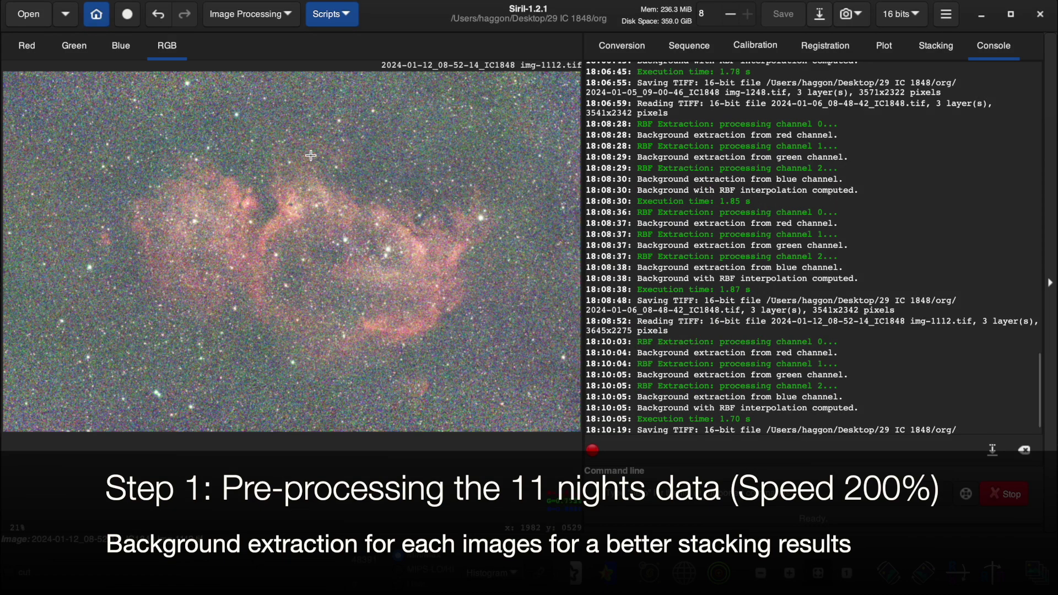
{"action": "left_click", "coordinate": [33, 13]}
- Open the 2024-01-24 img-1150 image and generate a background sample grid with 23 samples per line
{"action": "double_click", "coordinate": [483, 201]}
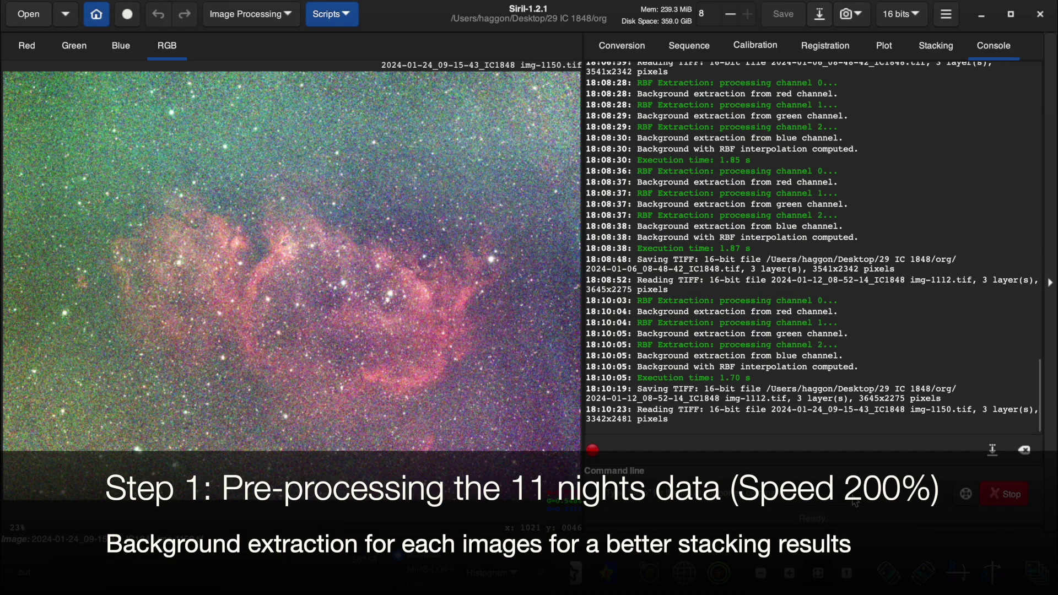
{"action": "left_click", "coordinate": [249, 14]}
{"action": "left_click", "coordinate": [221, 444]}
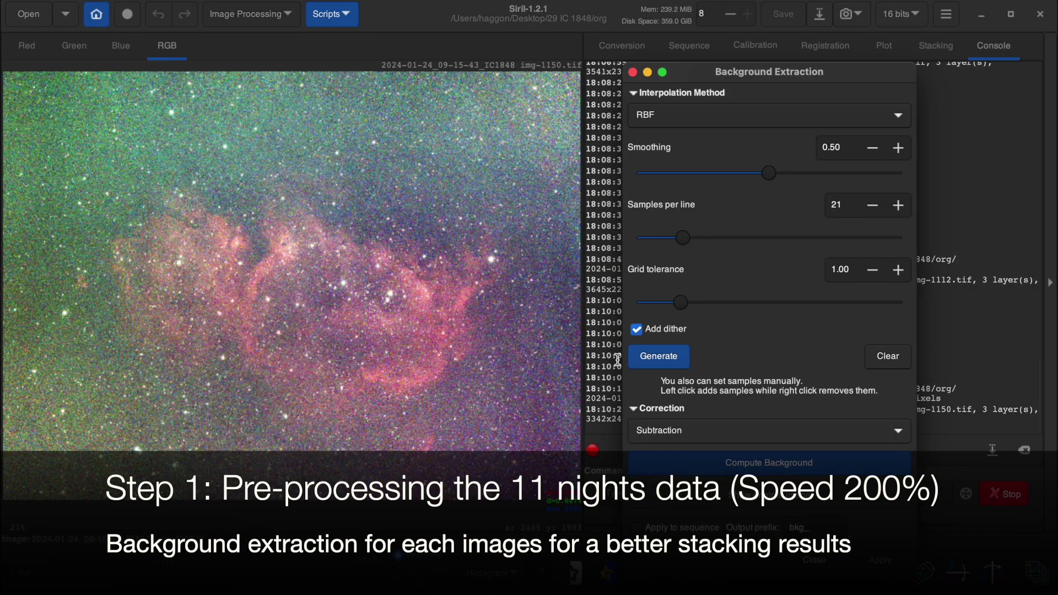
{"action": "left_click_drag", "start_coordinate": [684, 236], "coordinate": [688, 246]}
{"action": "left_click", "coordinate": [664, 362]}
{"action": "left_click", "coordinate": [663, 356]}
{"action": "left_click", "coordinate": [443, 137]}
- Add six background samples in the upper-right sky and near the right edge
{"action": "left_click", "coordinate": [482, 125]}
{"action": "left_click", "coordinate": [481, 98]}
{"action": "left_click", "coordinate": [508, 89]}
{"action": "left_click", "coordinate": [505, 132]}
{"action": "left_click", "coordinate": [554, 125]}
{"action": "left_click", "coordinate": [567, 150]}
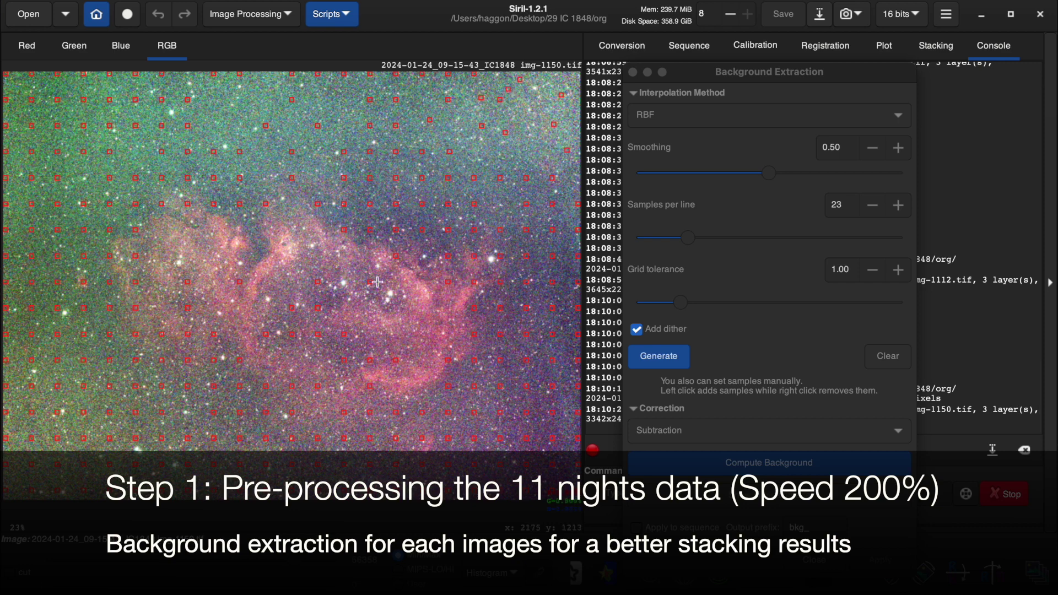
- Remove the samples covering the nebula's centre and right side
{"action": "right_click", "coordinate": [317, 282]}
{"action": "right_click", "coordinate": [319, 334]}
{"action": "right_click", "coordinate": [344, 359]}
{"action": "right_click", "coordinate": [368, 387]}
{"action": "right_click", "coordinate": [397, 360]}
{"action": "right_click", "coordinate": [369, 283]}
{"action": "right_click", "coordinate": [396, 256]}
{"action": "right_click", "coordinate": [447, 257]}
{"action": "right_click", "coordinate": [474, 257]}
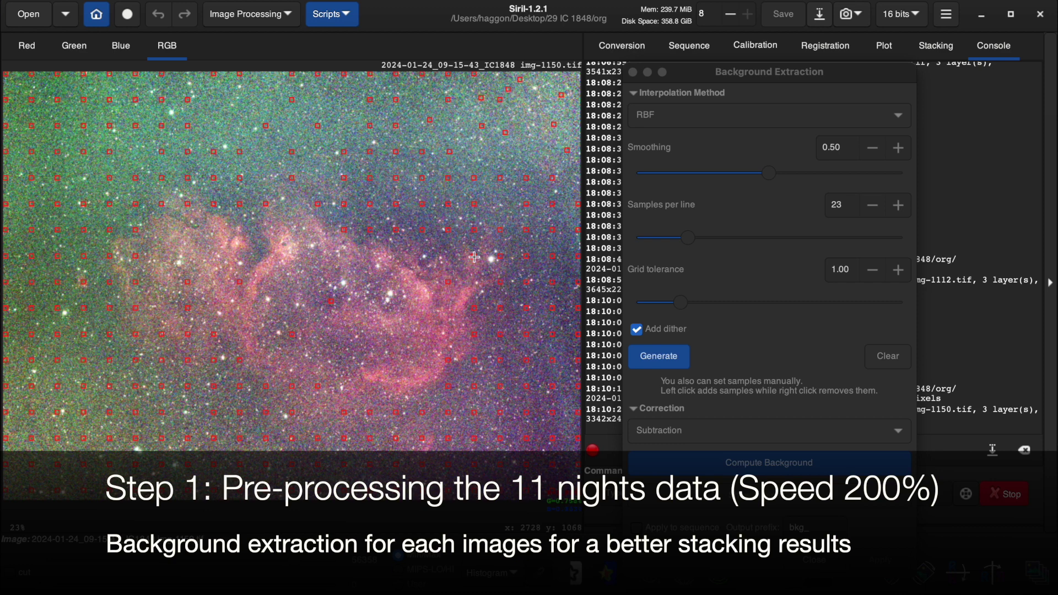
{"action": "right_click", "coordinate": [448, 281]}
- Remove the remaining samples along the nebula's lower part and left edge
{"action": "right_click", "coordinate": [316, 387]}
{"action": "right_click", "coordinate": [188, 334]}
{"action": "right_click", "coordinate": [136, 258]}
{"action": "right_click", "coordinate": [135, 306]}
{"action": "right_click", "coordinate": [136, 335]}
- Add three samples along the top sky, then compute and apply the background extraction
{"action": "left_click", "coordinate": [543, 106]}
{"action": "left_click", "coordinate": [335, 103]}
{"action": "left_click", "coordinate": [252, 102]}
{"action": "left_click", "coordinate": [744, 425]}
{"action": "left_click", "coordinate": [726, 466]}
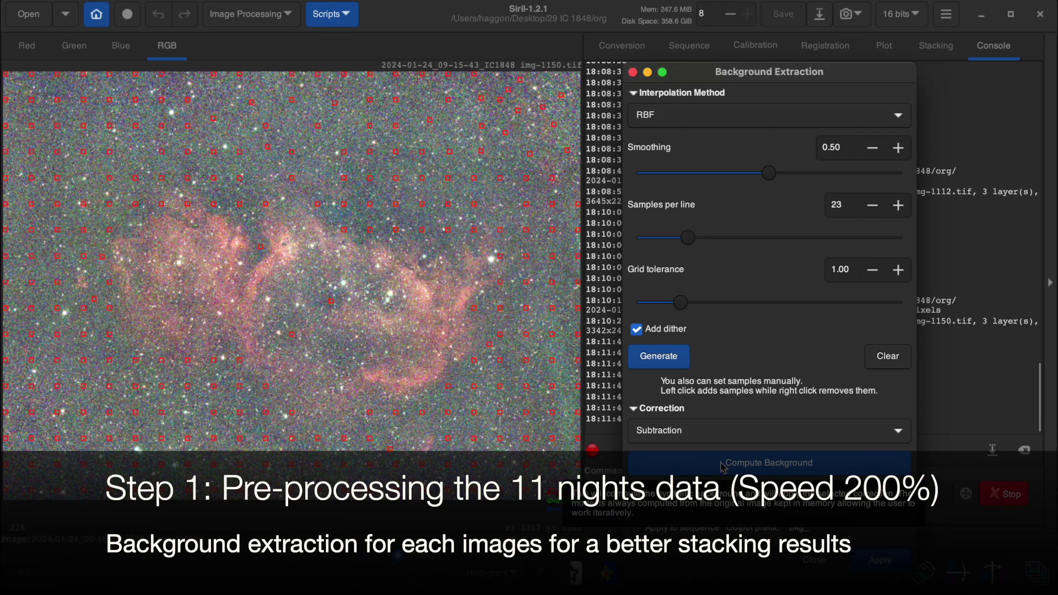
{"action": "left_click", "coordinate": [876, 566]}
- Save the corrected image over the original img-1150 file as 16-bit TIFF
{"action": "key", "text": "ctrl+shift+s"}
{"action": "left_click", "coordinate": [873, 493]}
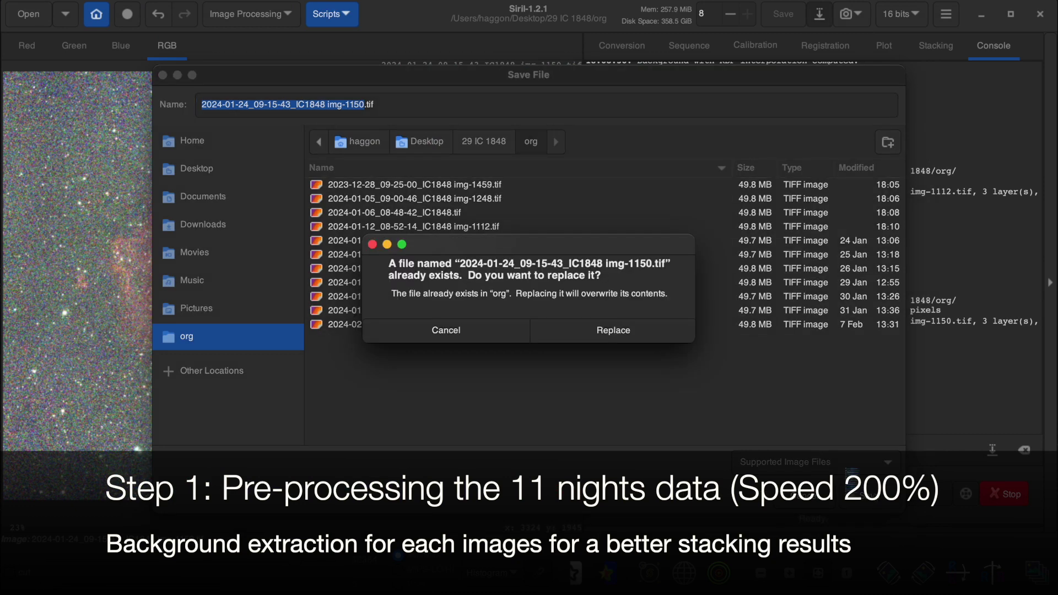
{"action": "left_click", "coordinate": [613, 330]}
{"action": "left_click", "coordinate": [719, 429]}
- Finish saving img-1150 despite the warning and open the 2024-01-25 img-1206 image
{"action": "left_click", "coordinate": [600, 377]}
{"action": "left_click", "coordinate": [28, 13]}
{"action": "left_click", "coordinate": [413, 214]}
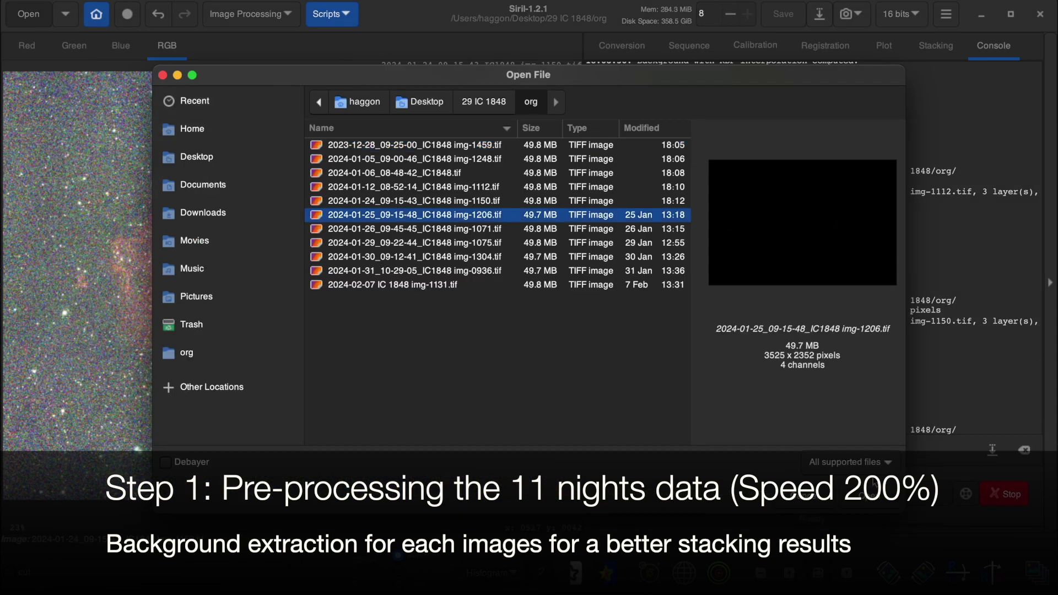
{"action": "left_click", "coordinate": [870, 501]}
- Generate a background extraction sample grid with 15 samples per line
{"action": "left_click", "coordinate": [259, 11]}
{"action": "left_click", "coordinate": [182, 450]}
{"action": "left_click", "coordinate": [655, 359]}
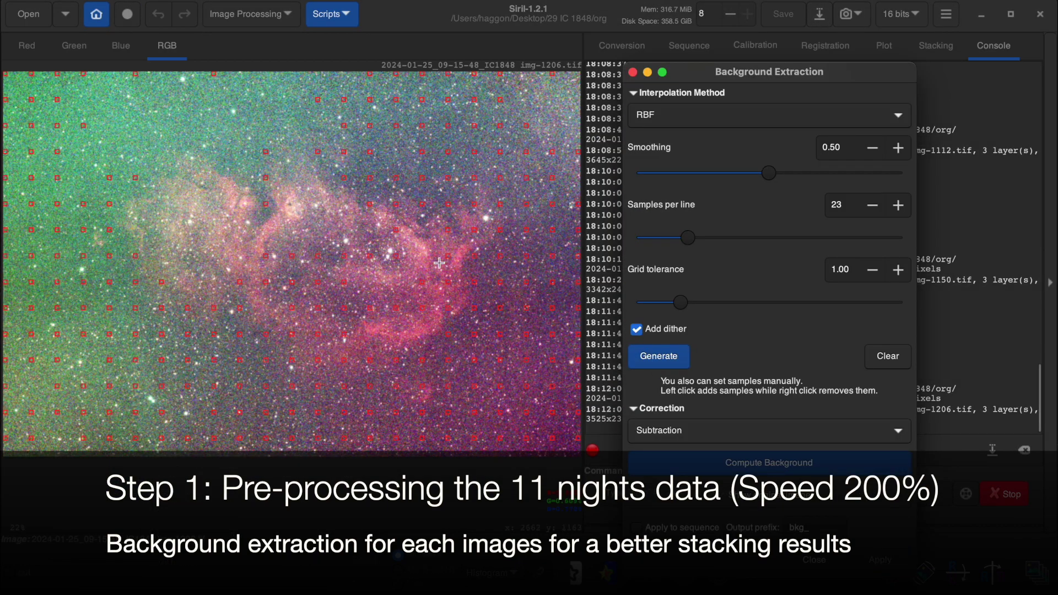
{"action": "left_click_drag", "start_coordinate": [689, 238], "coordinate": [671, 243]}
{"action": "left_click", "coordinate": [660, 362]}
{"action": "left_click", "coordinate": [664, 358]}
{"action": "left_click", "coordinate": [830, 206]}
{"action": "left_click", "coordinate": [683, 363]}
- Remove samples touching the nebula and add replacement samples in clear lower-right and upper sky
{"action": "left_click", "coordinate": [351, 288]}
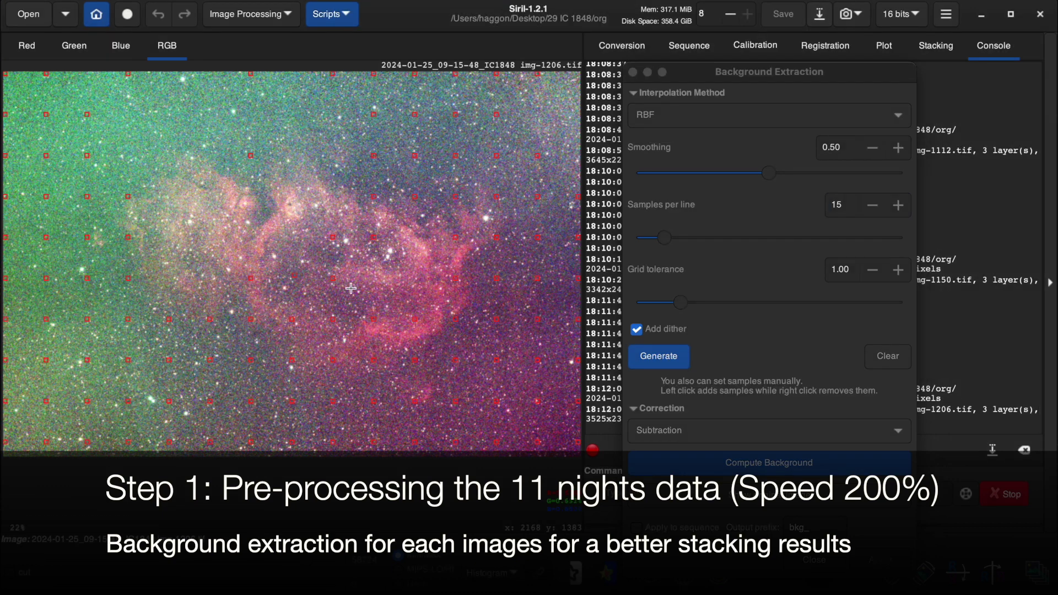
{"action": "right_click", "coordinate": [375, 239]}
{"action": "right_click", "coordinate": [372, 362]}
{"action": "right_click", "coordinate": [374, 318]}
{"action": "left_click", "coordinate": [463, 325]}
{"action": "left_click", "coordinate": [440, 362]}
{"action": "right_click", "coordinate": [455, 196]}
{"action": "left_click", "coordinate": [462, 192]}
{"action": "right_click", "coordinate": [415, 196]}
{"action": "left_click", "coordinate": [425, 193]}
{"action": "left_click", "coordinate": [259, 108]}
{"action": "left_click", "coordinate": [259, 133]}
- Compute the background, add a lower-left sky sample, recompute, and apply the correction
{"action": "left_click", "coordinate": [879, 559]}
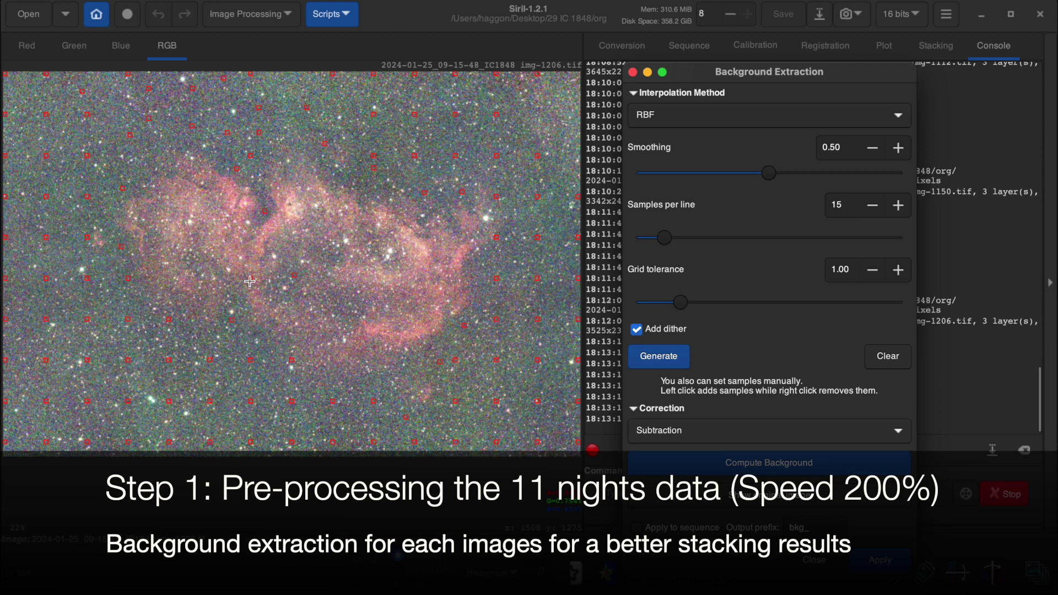
{"action": "left_click", "coordinate": [725, 463]}
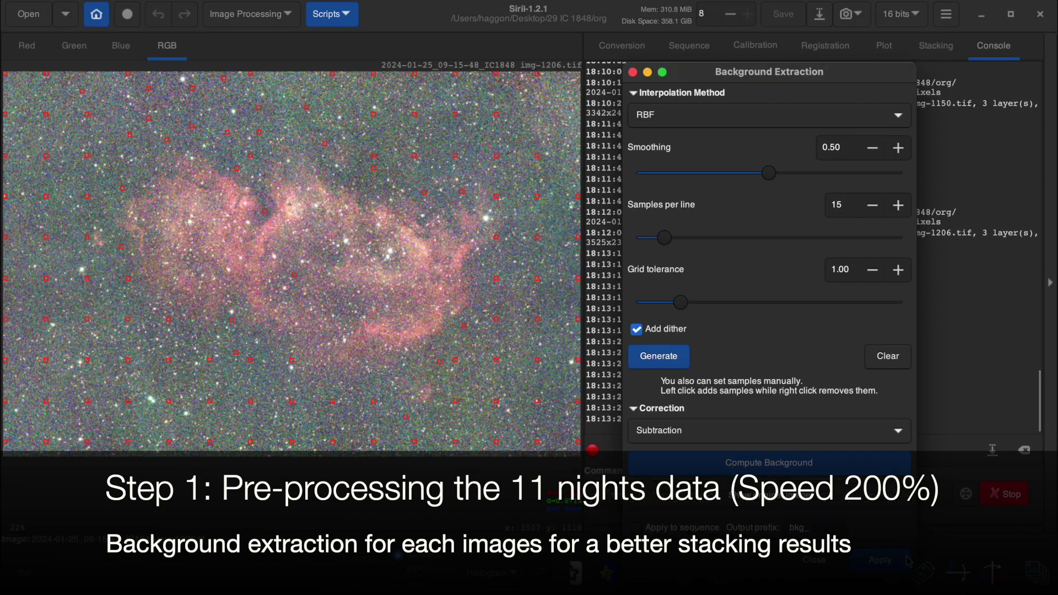
{"action": "left_click", "coordinate": [273, 379]}
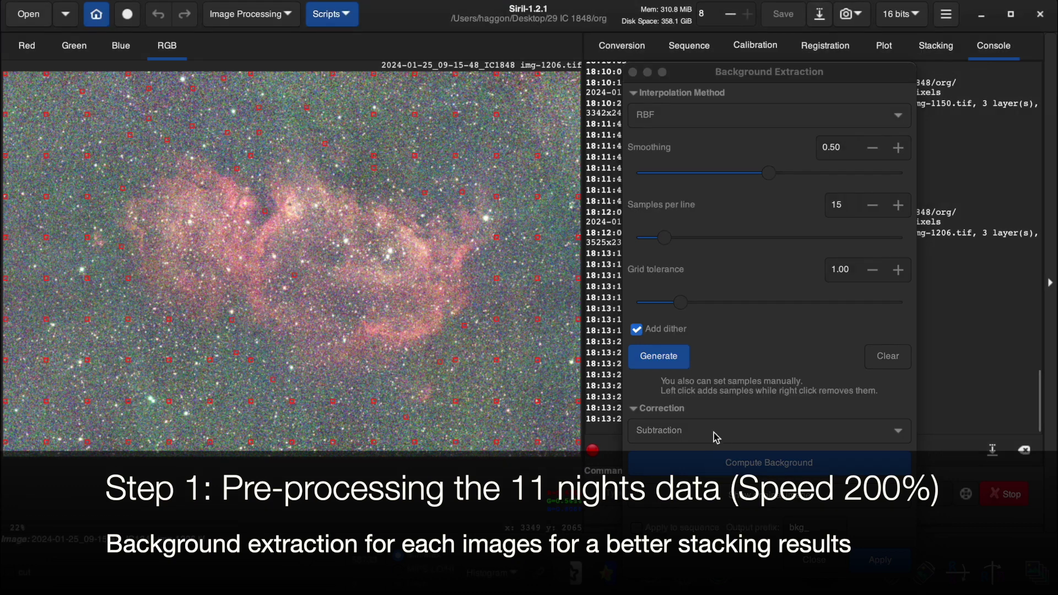
{"action": "left_click", "coordinate": [719, 463]}
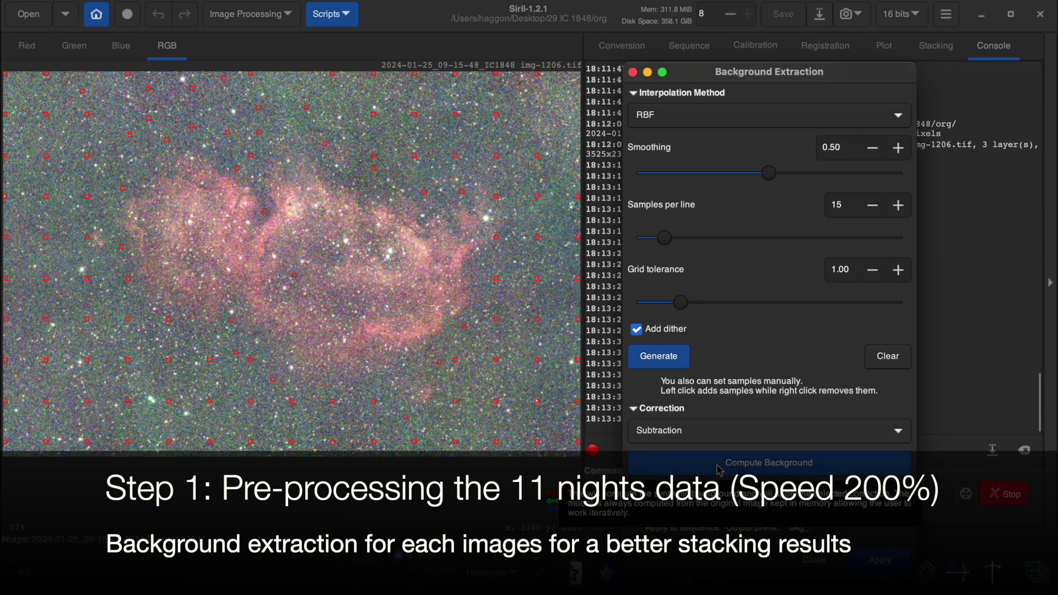
{"action": "left_click", "coordinate": [880, 559]}
- Save the corrected img-1206 over its original file as 16-bit TIFF
{"action": "left_click", "coordinate": [819, 13]}
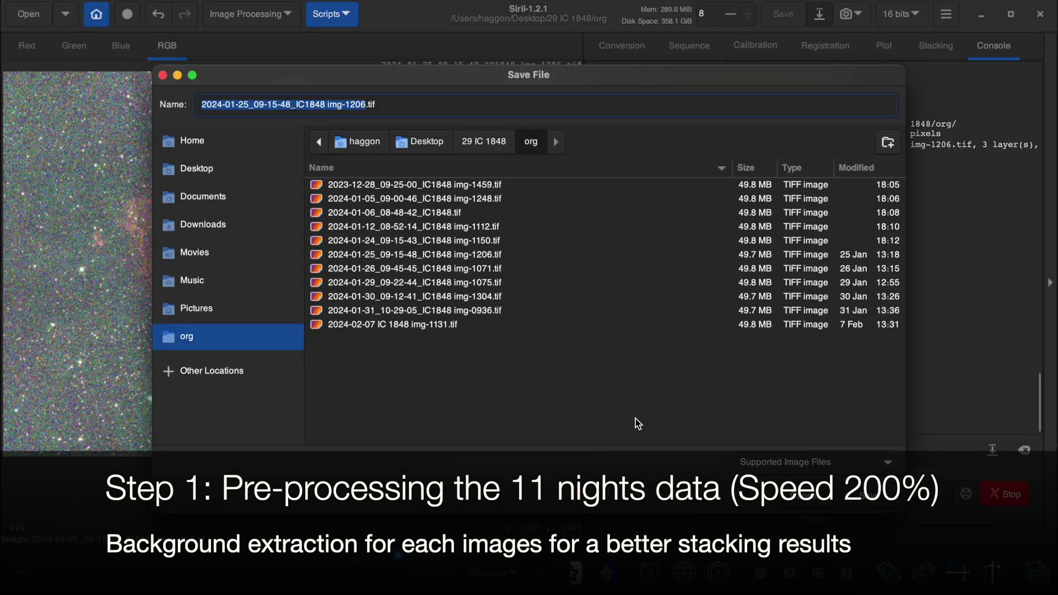
{"action": "key", "text": "Return"}
{"action": "left_click", "coordinate": [592, 329]}
{"action": "left_click", "coordinate": [716, 425]}
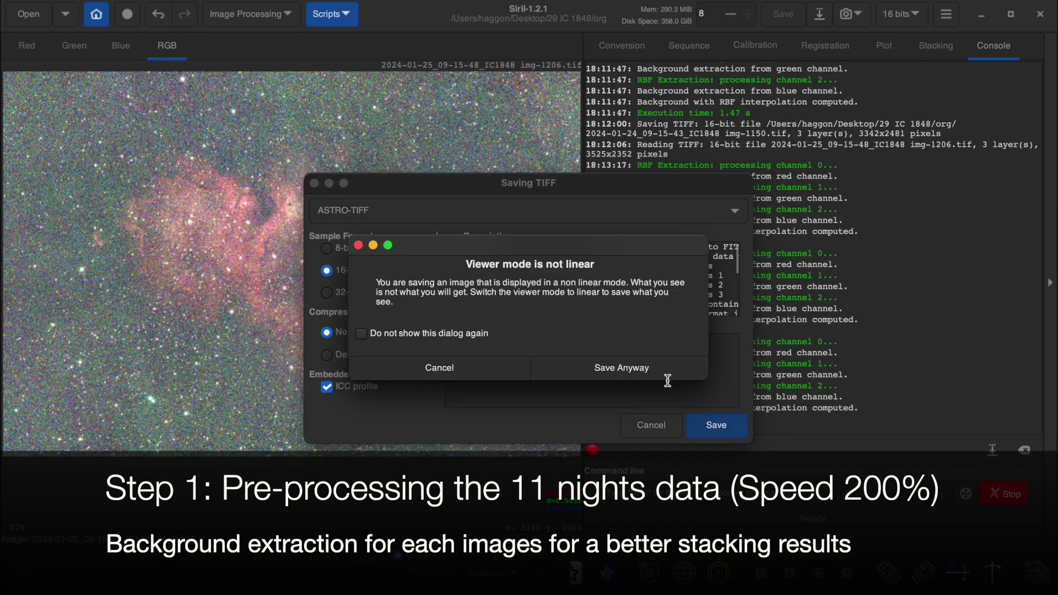
{"action": "left_click", "coordinate": [585, 366]}
- Open the 2024-01-26 img-1071 image and generate a background extraction sample grid
{"action": "left_click", "coordinate": [29, 14]}
{"action": "left_click", "coordinate": [490, 228]}
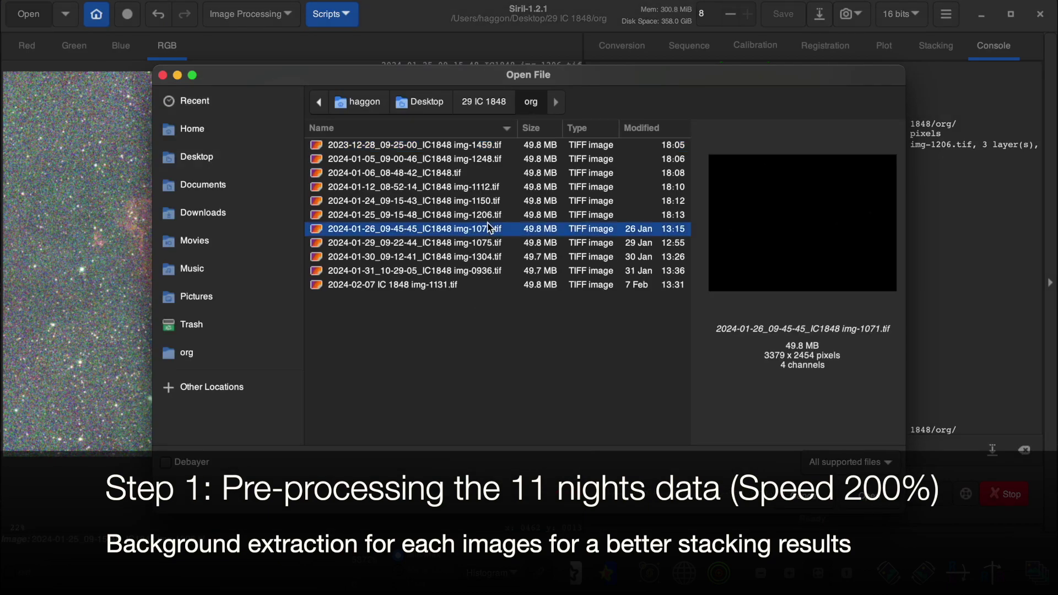
{"action": "left_click", "coordinate": [874, 502]}
{"action": "left_click", "coordinate": [250, 14]}
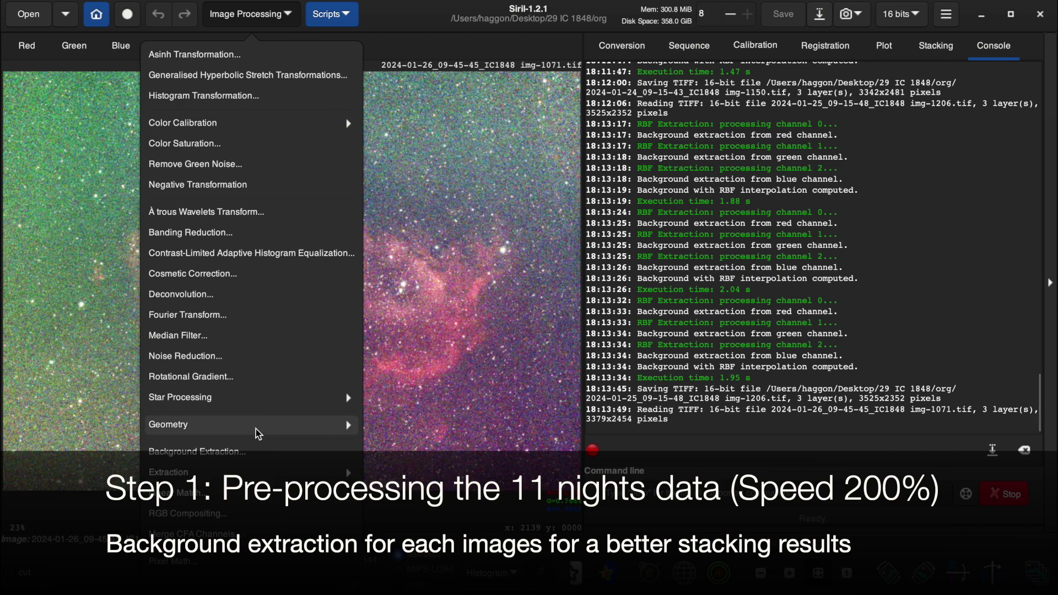
{"action": "left_click", "coordinate": [248, 429]}
{"action": "left_click", "coordinate": [658, 356]}
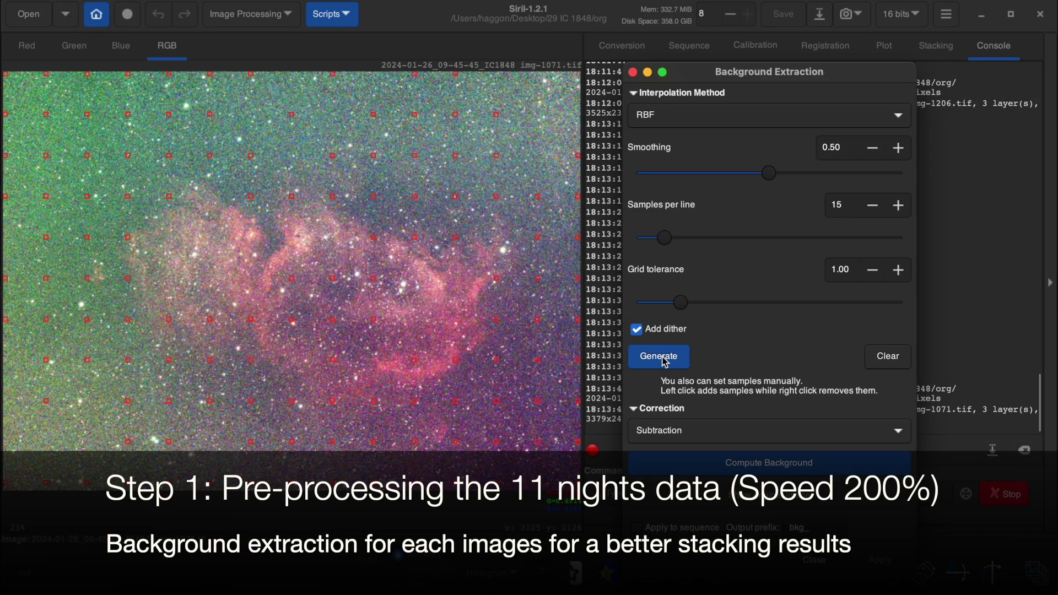
- Remove three samples on the central nebula glow and add two sky samples below
{"action": "left_click", "coordinate": [292, 318]}
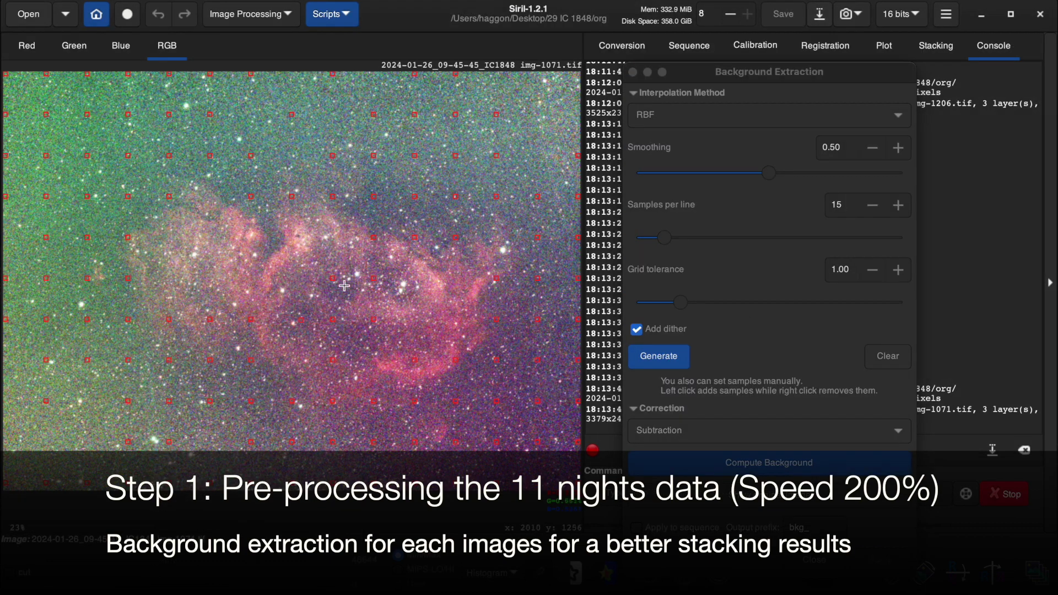
{"action": "right_click", "coordinate": [375, 280]}
{"action": "right_click", "coordinate": [380, 322]}
{"action": "right_click", "coordinate": [334, 360]}
{"action": "left_click", "coordinate": [334, 427]}
{"action": "left_click", "coordinate": [386, 426]}
- Remove samples on the nebula's top and left side and add five lower-left sky samples
{"action": "right_click", "coordinate": [376, 235]}
{"action": "right_click", "coordinate": [211, 322]}
{"action": "right_click", "coordinate": [169, 322]}
{"action": "right_click", "coordinate": [127, 239]}
{"action": "left_click", "coordinate": [108, 235]}
{"action": "left_click", "coordinate": [20, 415]}
{"action": "left_click", "coordinate": [50, 439]}
{"action": "left_click", "coordinate": [95, 413]}
{"action": "left_click", "coordinate": [66, 379]}
- Add sky samples on the right and upper areas, removing two more on the nebula
{"action": "left_click", "coordinate": [513, 300]}
{"action": "left_click", "coordinate": [462, 186]}
{"action": "right_click", "coordinate": [414, 238]}
{"action": "left_click", "coordinate": [433, 210]}
{"action": "left_click", "coordinate": [498, 86]}
{"action": "left_click", "coordinate": [531, 120]}
{"action": "right_click", "coordinate": [293, 198]}
{"action": "left_click", "coordinate": [282, 150]}
{"action": "left_click", "coordinate": [340, 115]}
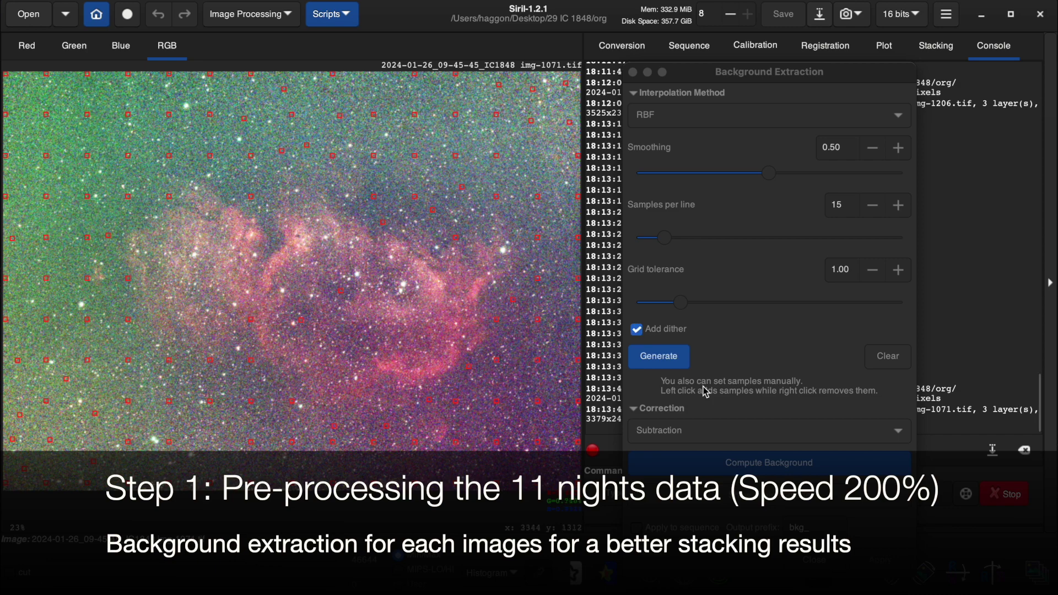
- Compute the background, add one more sky sample, and apply the extraction
{"action": "left_click", "coordinate": [748, 463]}
{"action": "left_click", "coordinate": [249, 348]}
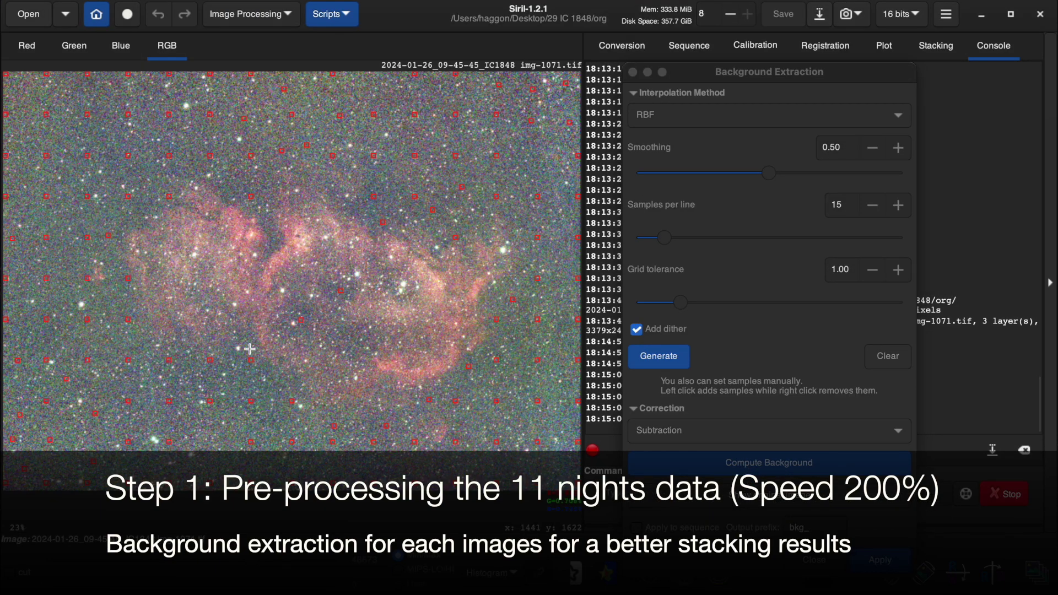
{"action": "left_click", "coordinate": [732, 446]}
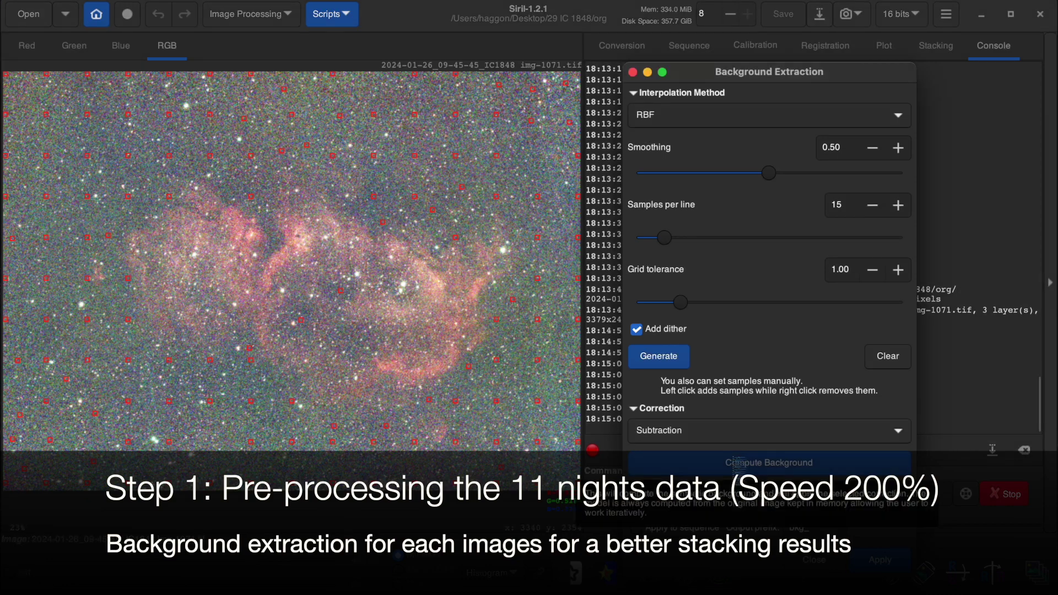
{"action": "left_click", "coordinate": [878, 562]}
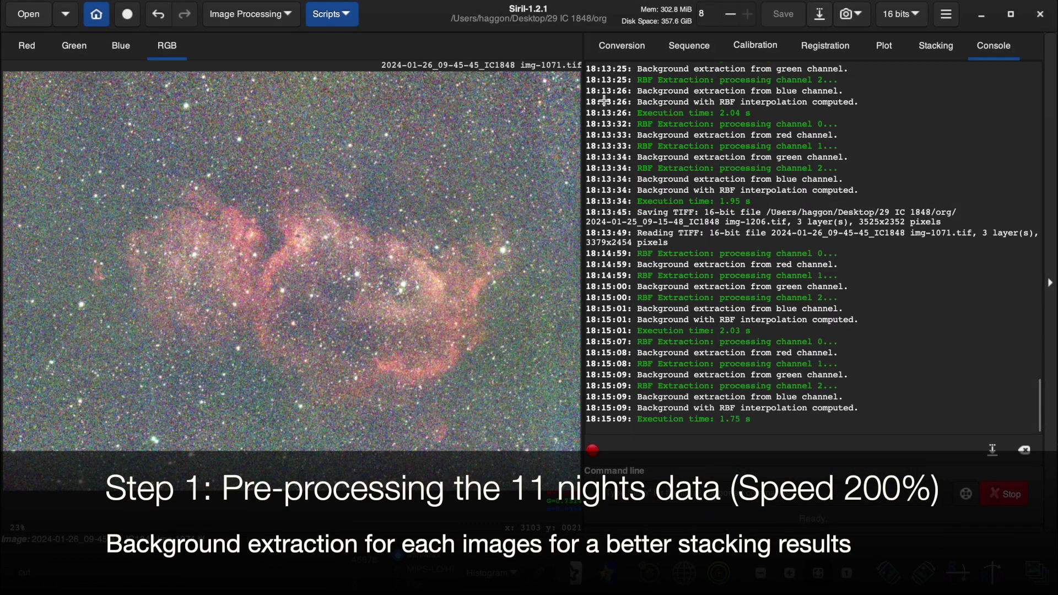
- Save img-1071 over its original TIFF file, then load the img-1075 frame
{"action": "left_click", "coordinate": [820, 14]}
{"action": "left_click", "coordinate": [863, 508]}
{"action": "left_click", "coordinate": [566, 330]}
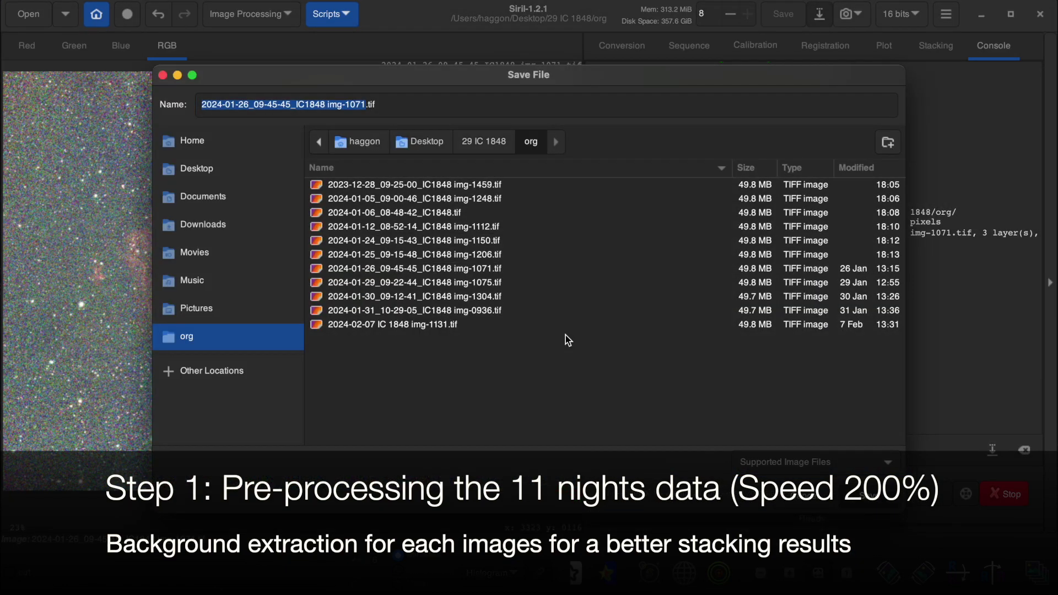
{"action": "left_click", "coordinate": [724, 433]}
{"action": "left_click", "coordinate": [618, 432]}
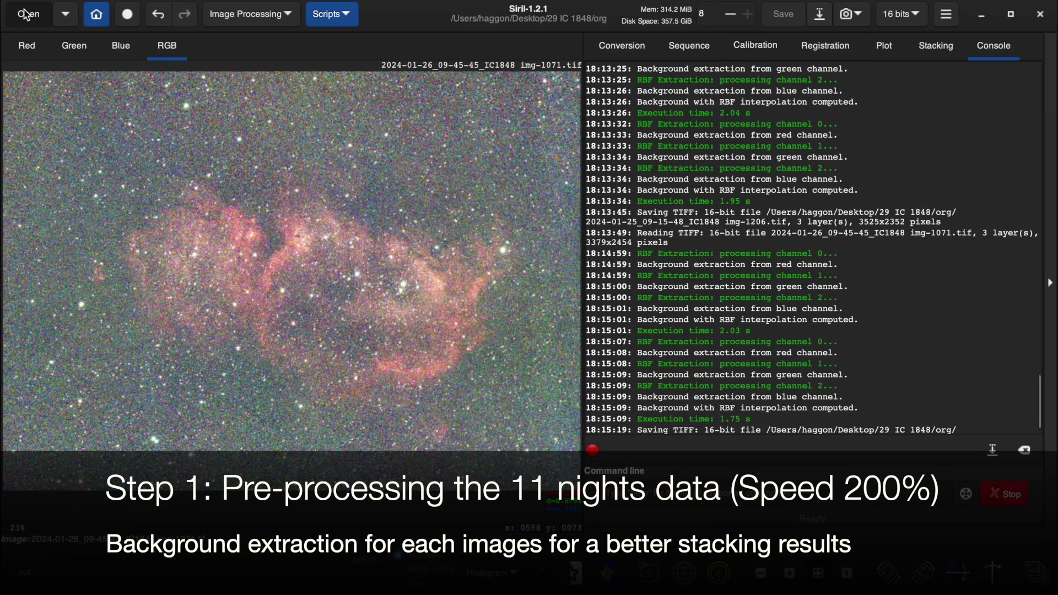
{"action": "left_click", "coordinate": [29, 14]}
{"action": "double_click", "coordinate": [530, 255]}
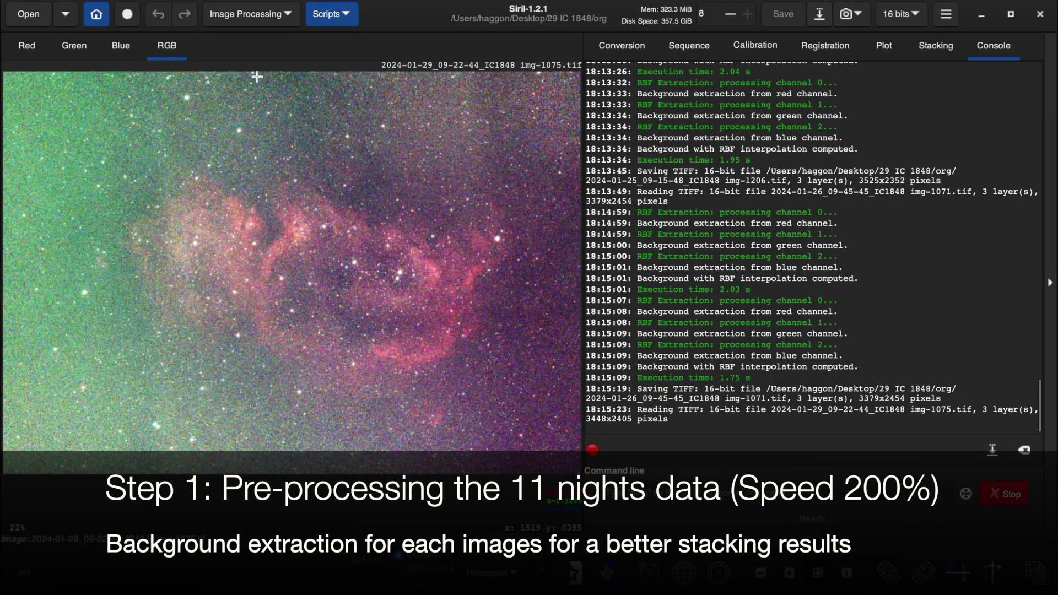
- Generate background samples on img-1075 with grid tolerance raised to 3.00
{"action": "left_click", "coordinate": [251, 14]}
{"action": "left_click", "coordinate": [223, 450]}
{"action": "left_click", "coordinate": [662, 360]}
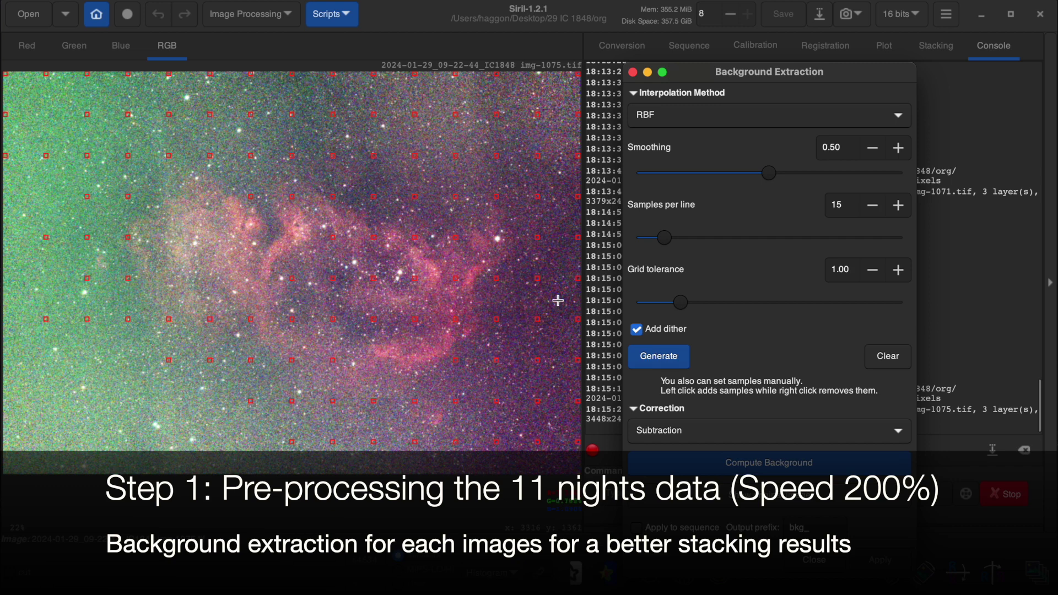
{"action": "left_click", "coordinate": [773, 312]}
{"action": "left_click", "coordinate": [658, 356]}
{"action": "left_click", "coordinate": [13, 468]}
- Add clear-sky samples and delete the first samples sitting on the nebula
{"action": "left_click", "coordinate": [152, 462]}
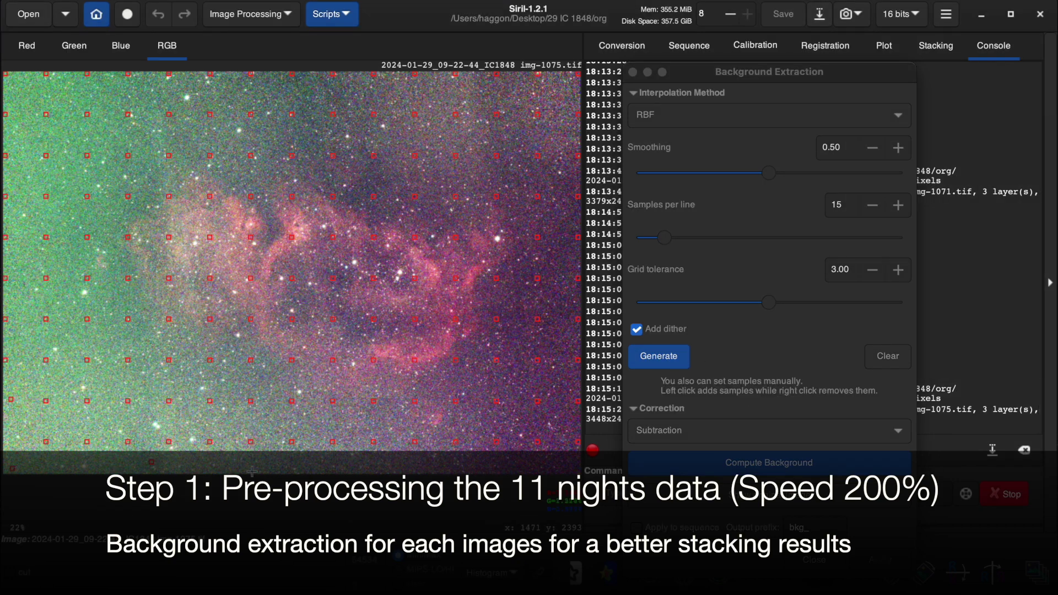
{"action": "right_click", "coordinate": [205, 319]}
{"action": "left_click", "coordinate": [235, 182]}
{"action": "right_click", "coordinate": [209, 239]}
{"action": "left_click", "coordinate": [272, 228]}
{"action": "right_click", "coordinate": [209, 278]}
{"action": "right_click", "coordinate": [250, 279]}
{"action": "left_click", "coordinate": [246, 333]}
- Delete the remaining nebula samples and add two clear-sky samples below it
{"action": "right_click", "coordinate": [414, 278]}
{"action": "right_click", "coordinate": [291, 240]}
{"action": "right_click", "coordinate": [457, 239]}
{"action": "right_click", "coordinate": [414, 319]}
{"action": "right_click", "coordinate": [415, 360]}
{"action": "right_click", "coordinate": [374, 360]}
{"action": "right_click", "coordinate": [169, 320]}
{"action": "left_click", "coordinate": [168, 341]}
{"action": "left_click", "coordinate": [121, 333]}
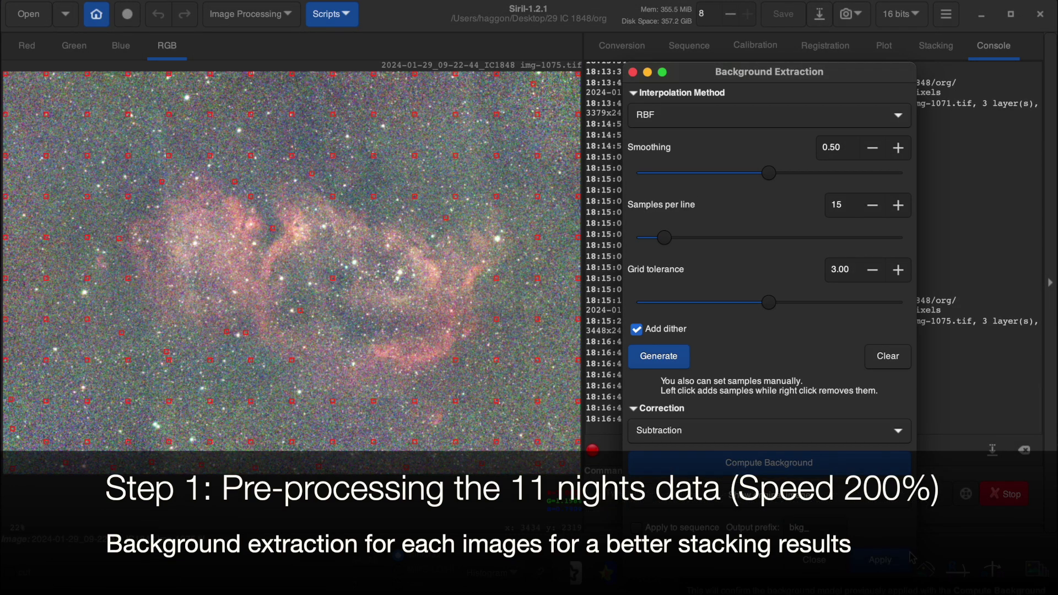
- Apply the background removal, save over img-1075.tif as TIFF, and pick img-1304 next
{"action": "left_click", "coordinate": [893, 559]}
{"action": "left_click", "coordinate": [819, 15]}
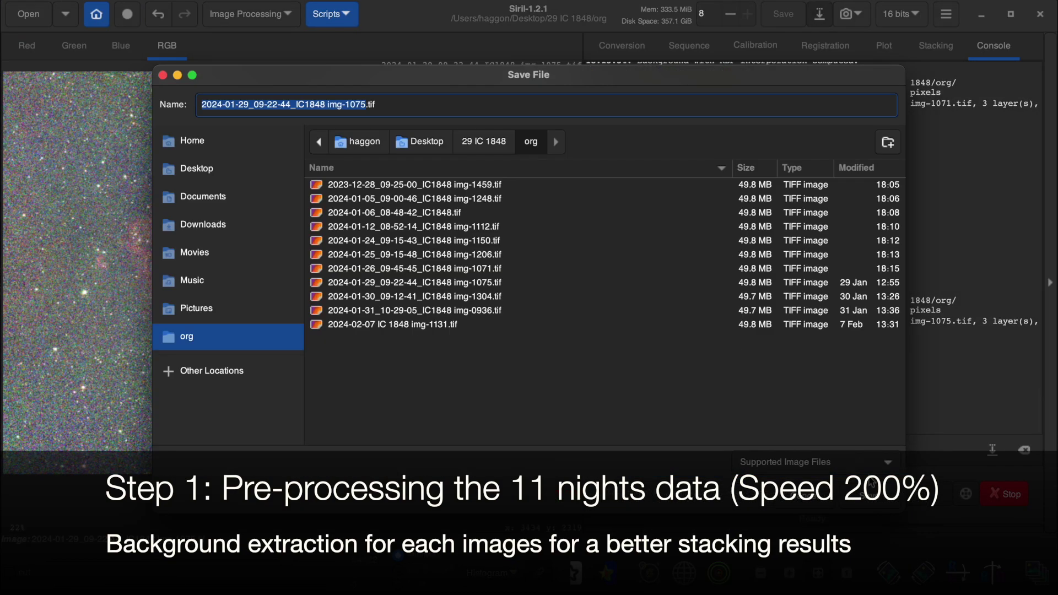
{"action": "left_click", "coordinate": [865, 504]}
{"action": "left_click", "coordinate": [567, 331]}
{"action": "left_click", "coordinate": [716, 427]}
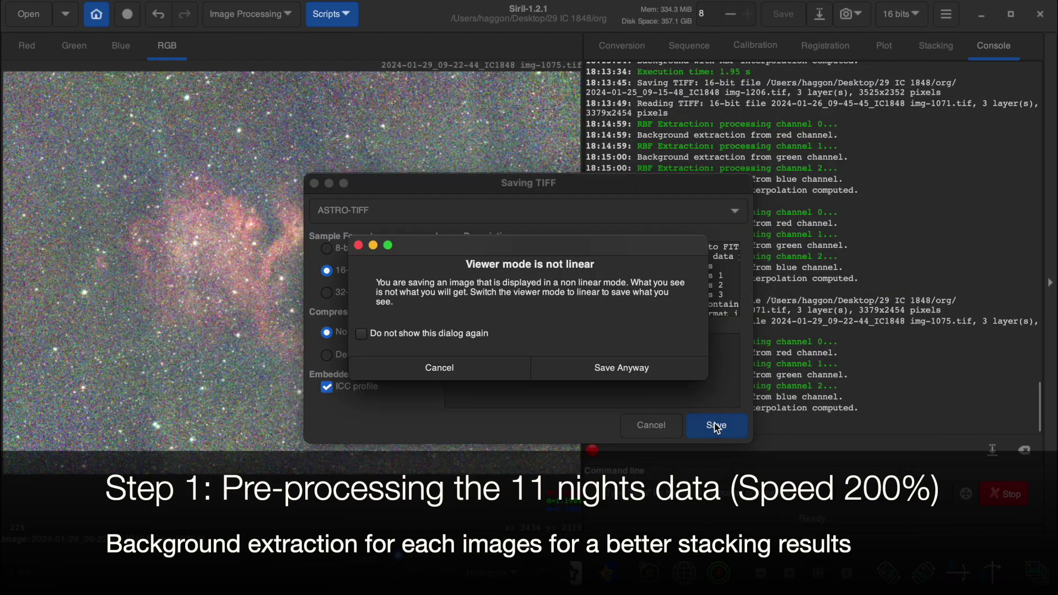
{"action": "left_click", "coordinate": [641, 378]}
{"action": "left_click", "coordinate": [28, 14]}
{"action": "left_click", "coordinate": [528, 260]}
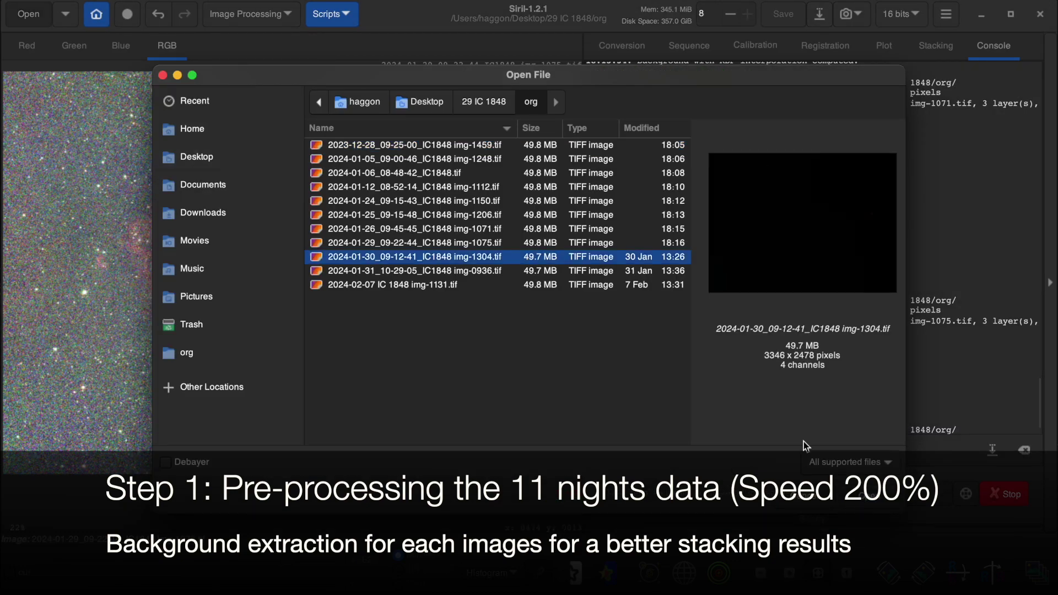
- Load img-1304 and generate a background sample grid in Background Extraction
{"action": "left_click", "coordinate": [865, 504]}
{"action": "left_click", "coordinate": [251, 13]}
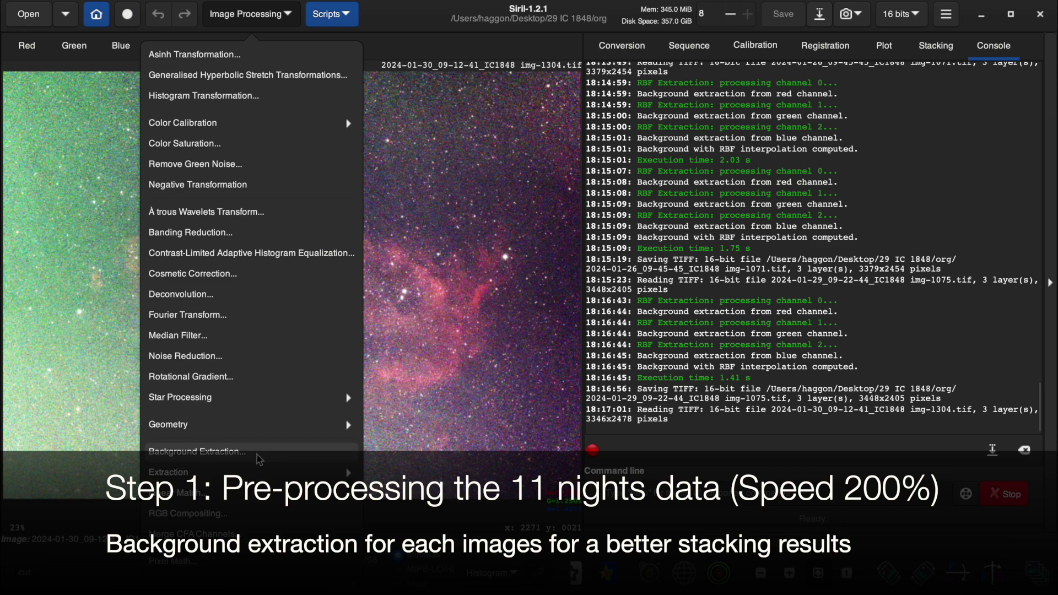
{"action": "left_click", "coordinate": [182, 576]}
{"action": "left_click", "coordinate": [672, 366]}
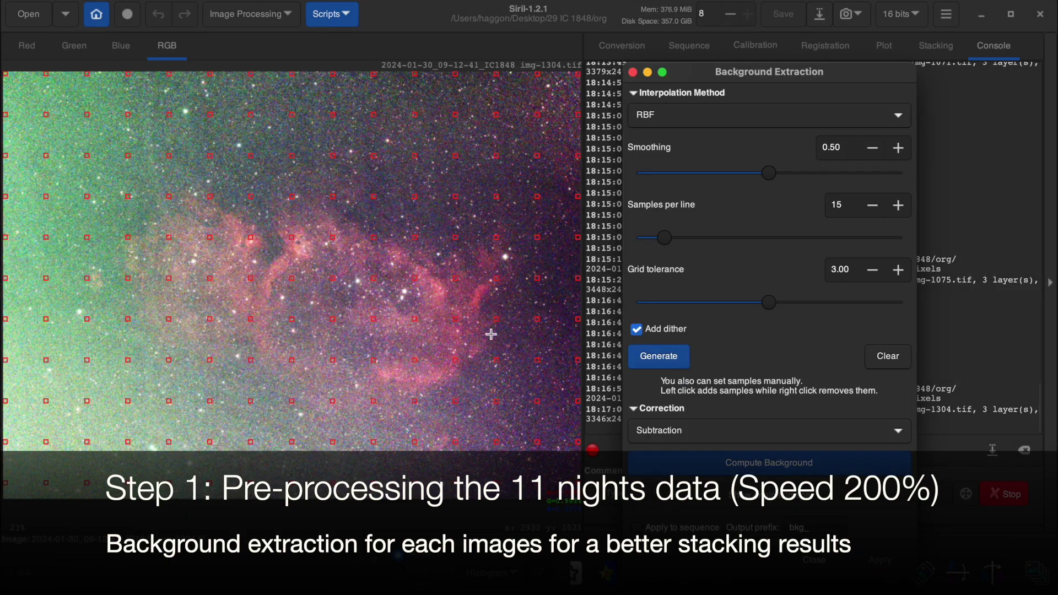
- Remove samples along the nebula's left edge and add one in a dark gap
{"action": "right_click", "coordinate": [169, 278]}
{"action": "right_click", "coordinate": [168, 237]}
{"action": "right_click", "coordinate": [128, 237]}
{"action": "right_click", "coordinate": [210, 237]}
{"action": "right_click", "coordinate": [210, 196]}
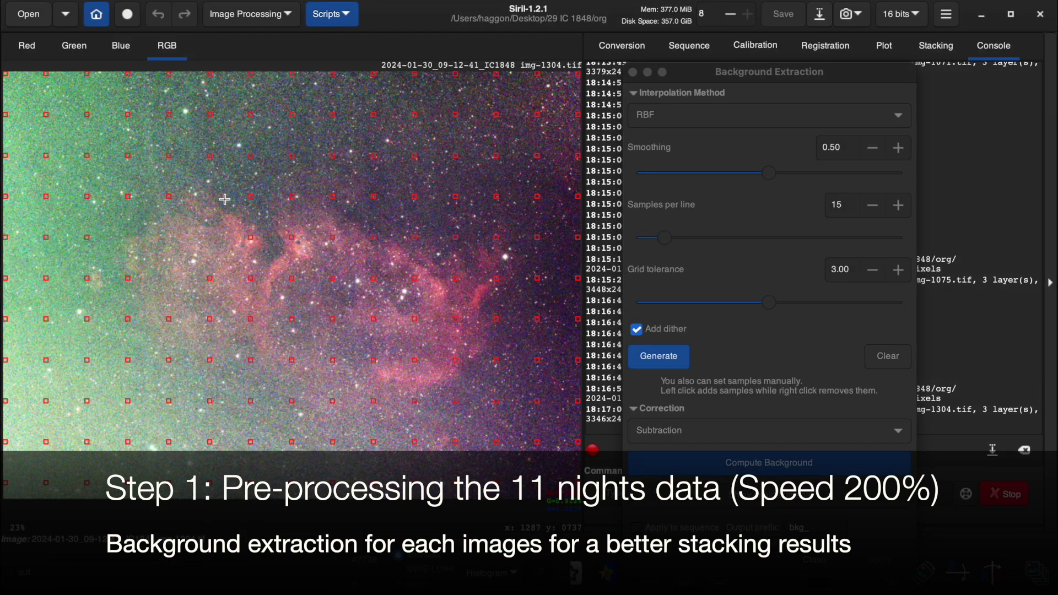
{"action": "left_click", "coordinate": [272, 248]}
{"action": "right_click", "coordinate": [292, 237]}
{"action": "right_click", "coordinate": [292, 278]}
{"action": "right_click", "coordinate": [248, 278]}
{"action": "right_click", "coordinate": [250, 317]}
- Remove central nebula samples, adding two samples in dark gaps
{"action": "right_click", "coordinate": [292, 319]}
{"action": "left_click", "coordinate": [303, 333]}
{"action": "right_click", "coordinate": [333, 319]}
{"action": "left_click", "coordinate": [340, 299]}
{"action": "right_click", "coordinate": [331, 241]}
{"action": "right_click", "coordinate": [373, 238]}
{"action": "right_click", "coordinate": [457, 280]}
{"action": "right_click", "coordinate": [497, 281]}
{"action": "right_click", "coordinate": [497, 238]}
- Remove the remaining samples on the lower nebula
{"action": "right_click", "coordinate": [456, 321]}
{"action": "right_click", "coordinate": [419, 363]}
{"action": "right_click", "coordinate": [375, 407]}
{"action": "right_click", "coordinate": [416, 407]}
{"action": "right_click", "coordinate": [335, 398]}
{"action": "right_click", "coordinate": [334, 362]}
{"action": "right_click", "coordinate": [292, 364]}
{"action": "right_click", "coordinate": [210, 322]}
- Compute and apply the background, save over img-1304.tif as TIFF, and load img-0936
{"action": "left_click", "coordinate": [769, 462]}
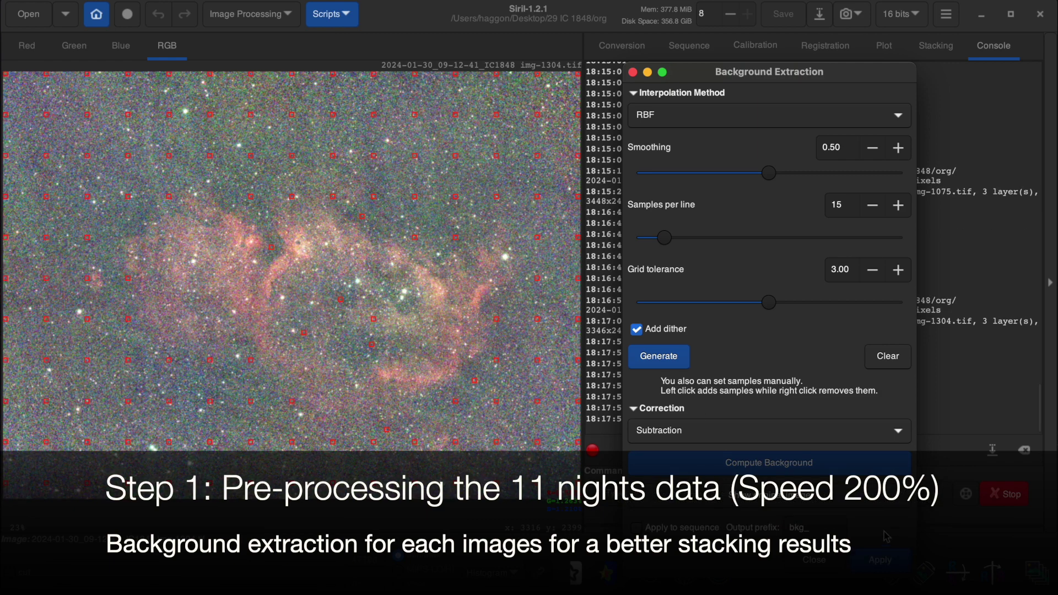
{"action": "left_click", "coordinate": [880, 560]}
{"action": "left_click", "coordinate": [820, 22]}
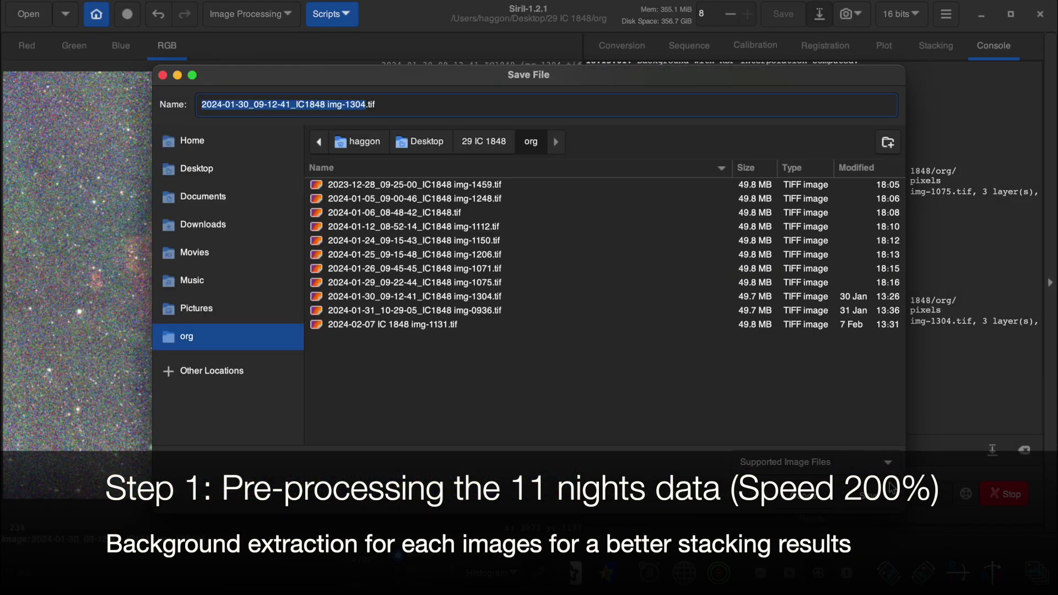
{"action": "left_click", "coordinate": [871, 504]}
{"action": "left_click", "coordinate": [637, 343]}
{"action": "left_click", "coordinate": [725, 429]}
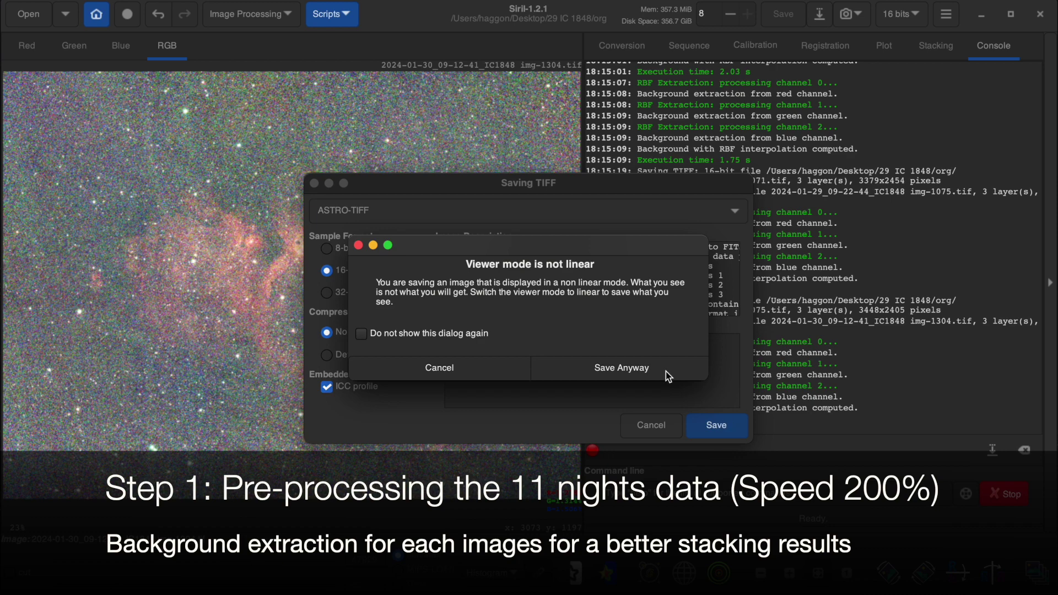
{"action": "left_click", "coordinate": [669, 372]}
{"action": "left_click", "coordinate": [44, 19]}
{"action": "double_click", "coordinate": [537, 270]}
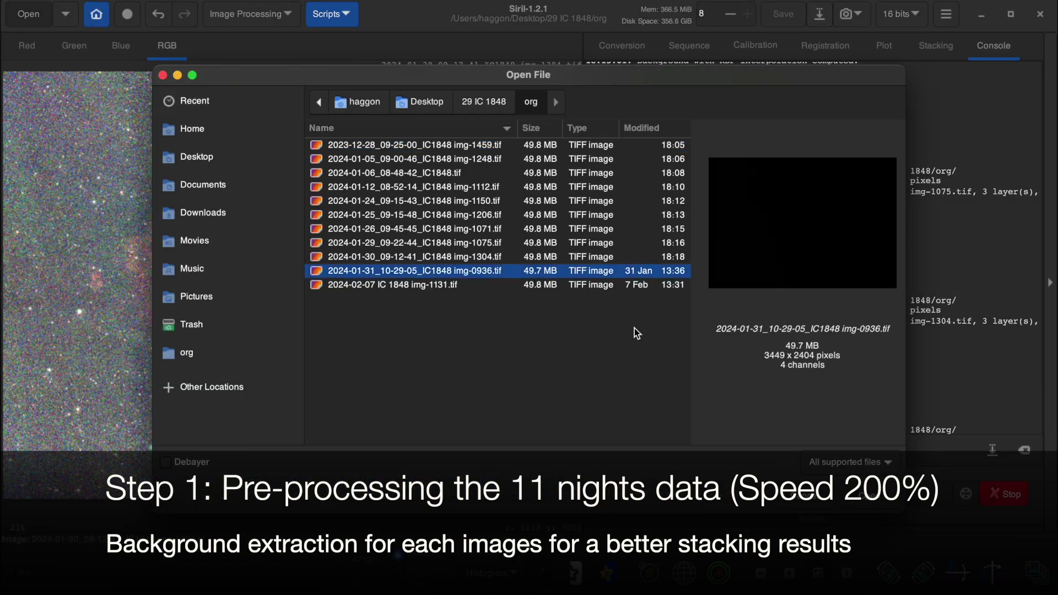
- Generate a denser background sample grid with 17 samples per line
{"action": "left_click", "coordinate": [251, 14]}
{"action": "left_click", "coordinate": [220, 451]}
{"action": "left_click", "coordinate": [659, 355]}
{"action": "left_click", "coordinate": [898, 204]}
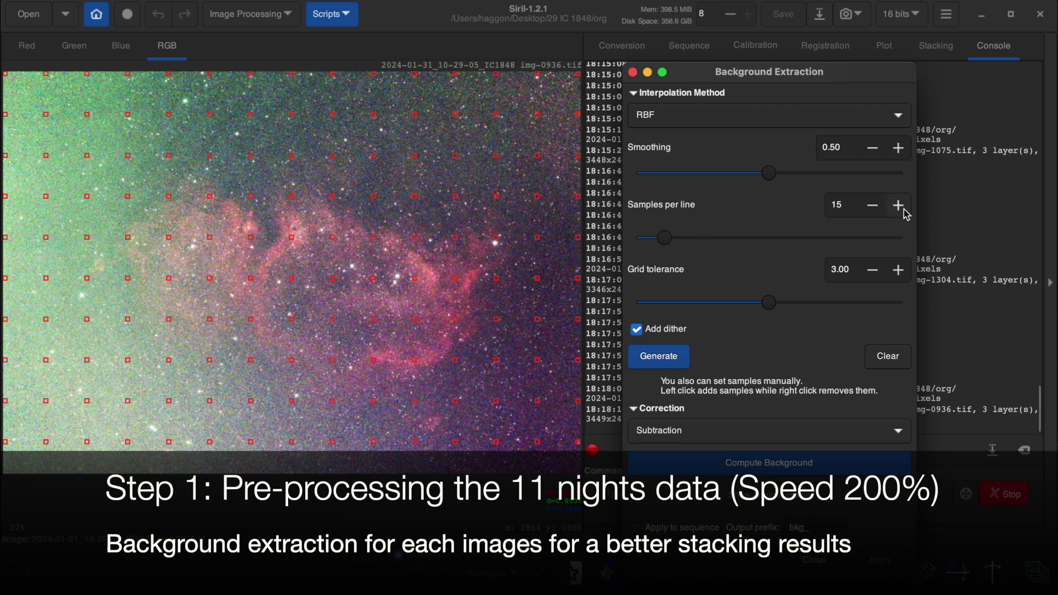
{"action": "left_click", "coordinate": [658, 355]}
{"action": "left_click", "coordinate": [898, 205]}
{"action": "left_click", "coordinate": [658, 356]}
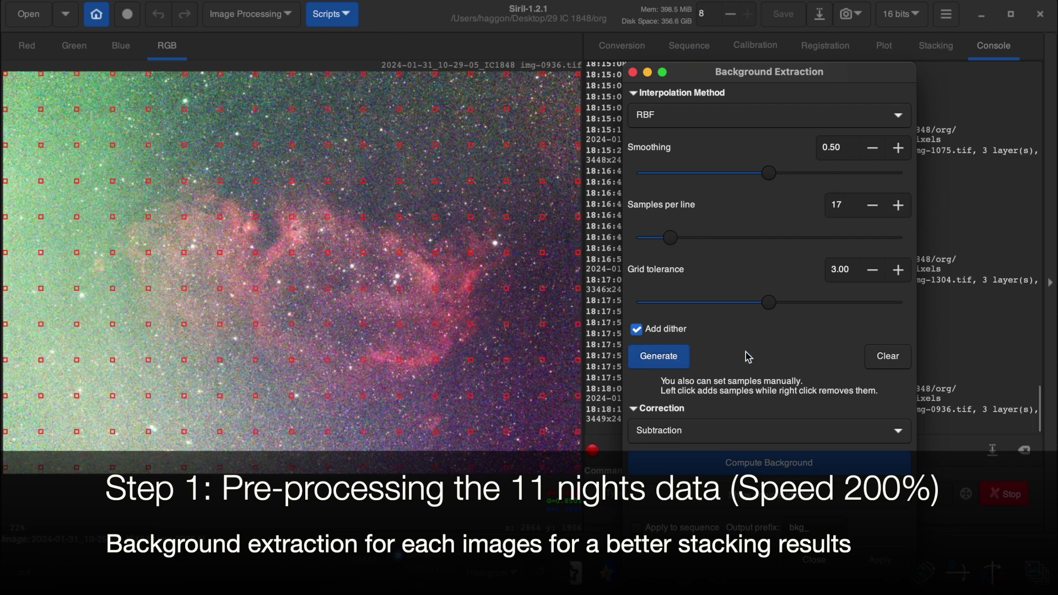
- Add dark-gap samples beside the nebula and remove those on its upper part
{"action": "left_click", "coordinate": [400, 291]}
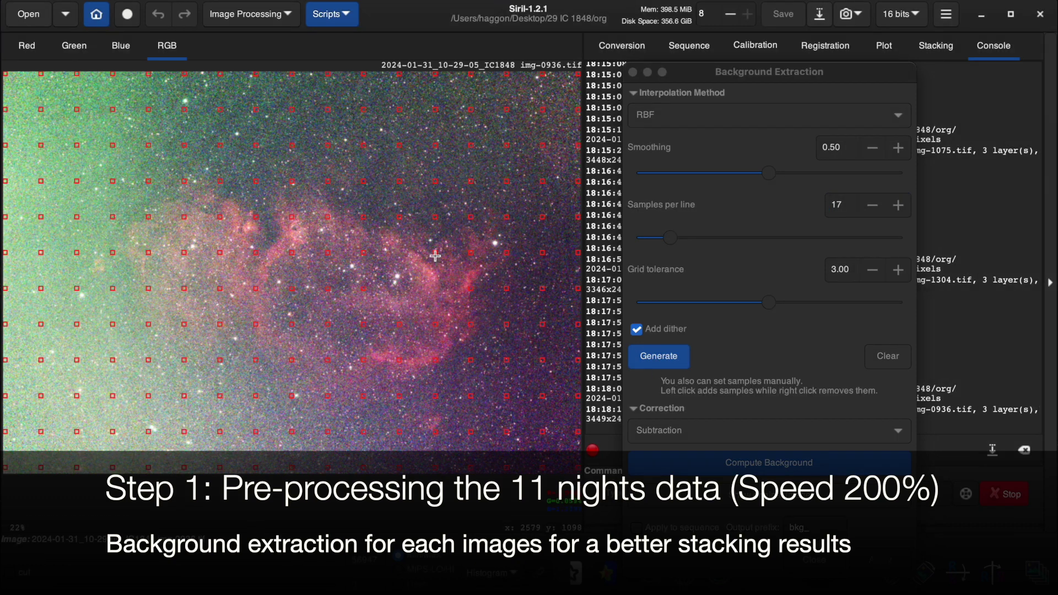
{"action": "left_click", "coordinate": [492, 298]}
{"action": "right_click", "coordinate": [365, 293]}
{"action": "left_click", "coordinate": [338, 279]}
{"action": "left_click", "coordinate": [297, 317]}
{"action": "right_click", "coordinate": [260, 252]}
{"action": "left_click", "coordinate": [270, 232]}
{"action": "right_click", "coordinate": [292, 216]}
{"action": "right_click", "coordinate": [327, 216]}
{"action": "right_click", "coordinate": [290, 252]}
- Remove samples on the lower nebula and add samples in dark gaps below it
{"action": "right_click", "coordinate": [327, 252]}
{"action": "right_click", "coordinate": [363, 253]}
{"action": "right_click", "coordinate": [365, 325]}
{"action": "right_click", "coordinate": [327, 359]}
{"action": "right_click", "coordinate": [363, 360]}
{"action": "right_click", "coordinate": [327, 395]}
{"action": "left_click", "coordinate": [327, 409]}
{"action": "left_click", "coordinate": [284, 398]}
{"action": "right_click", "coordinate": [291, 361]}
- Clear the last nebula samples, add a final sky sample, then compute and apply
{"action": "left_click", "coordinate": [278, 371]}
{"action": "right_click", "coordinate": [224, 329]}
{"action": "right_click", "coordinate": [223, 248]}
{"action": "right_click", "coordinate": [142, 219]}
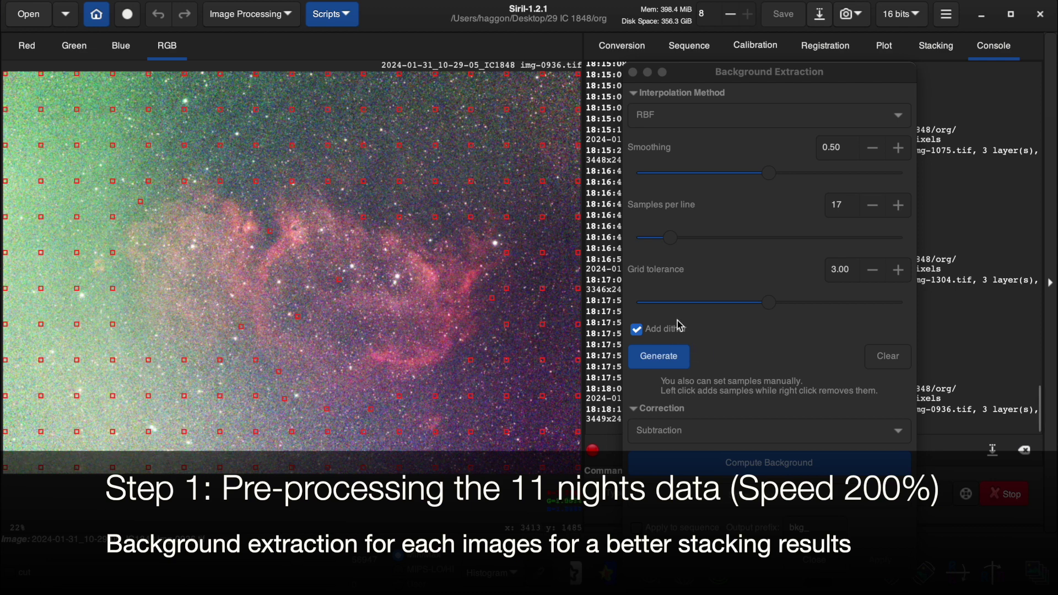
{"action": "left_click", "coordinate": [525, 281]}
{"action": "left_click", "coordinate": [749, 464]}
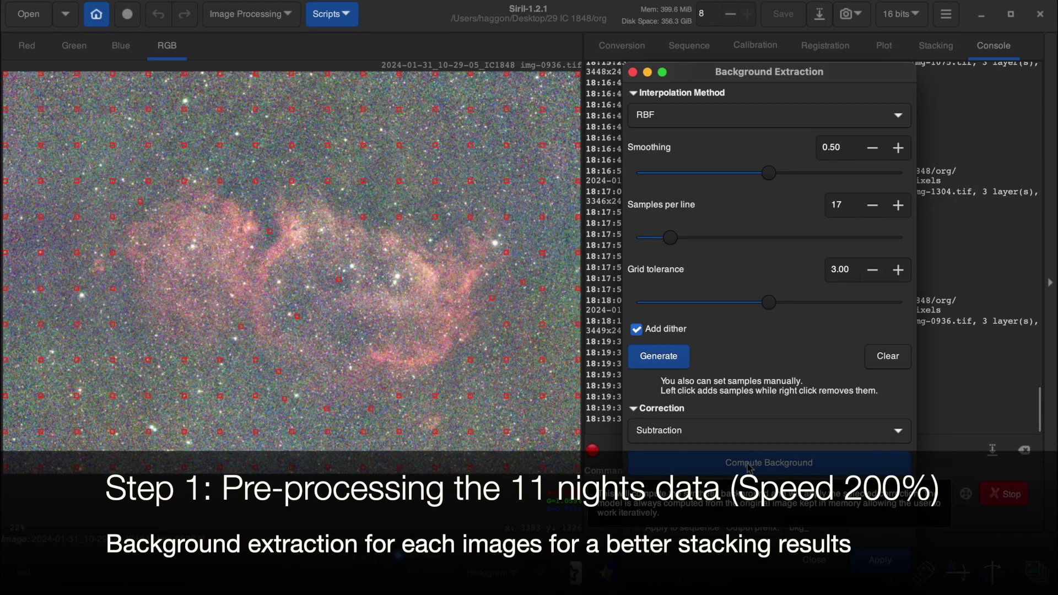
{"action": "left_click", "coordinate": [874, 560]}
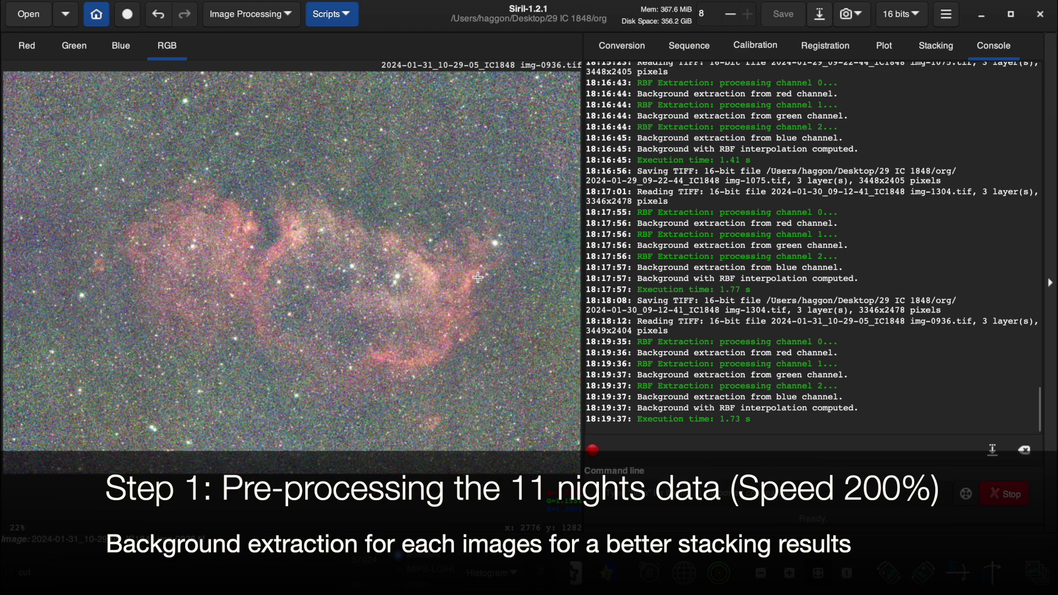
- Save the corrected img-0936 over its TIFF file despite the non-linear warning
{"action": "left_click", "coordinate": [825, 15]}
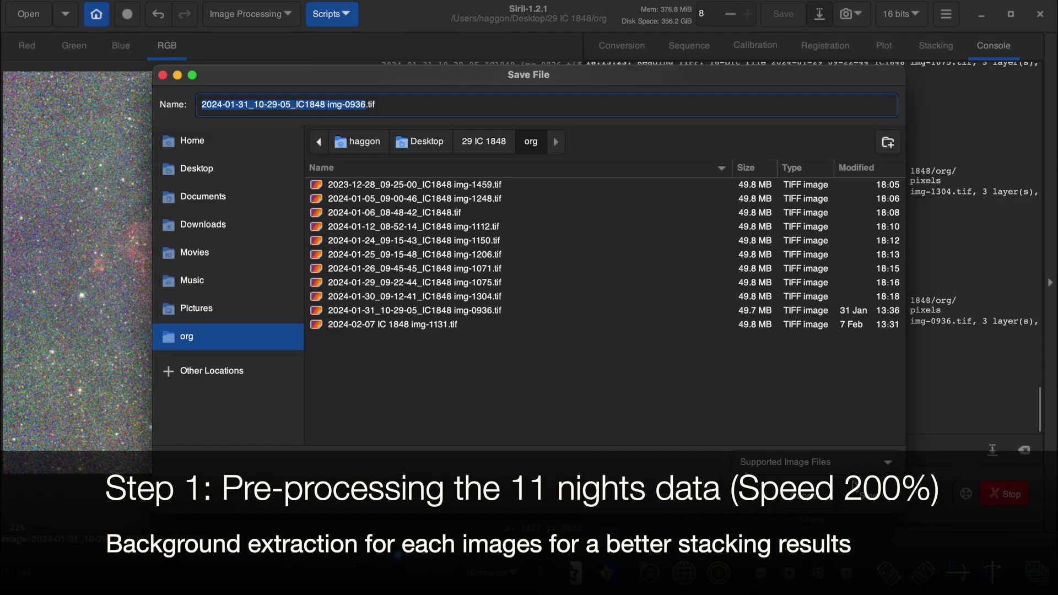
{"action": "left_click", "coordinate": [855, 487]}
{"action": "left_click", "coordinate": [568, 332]}
{"action": "left_click", "coordinate": [725, 430]}
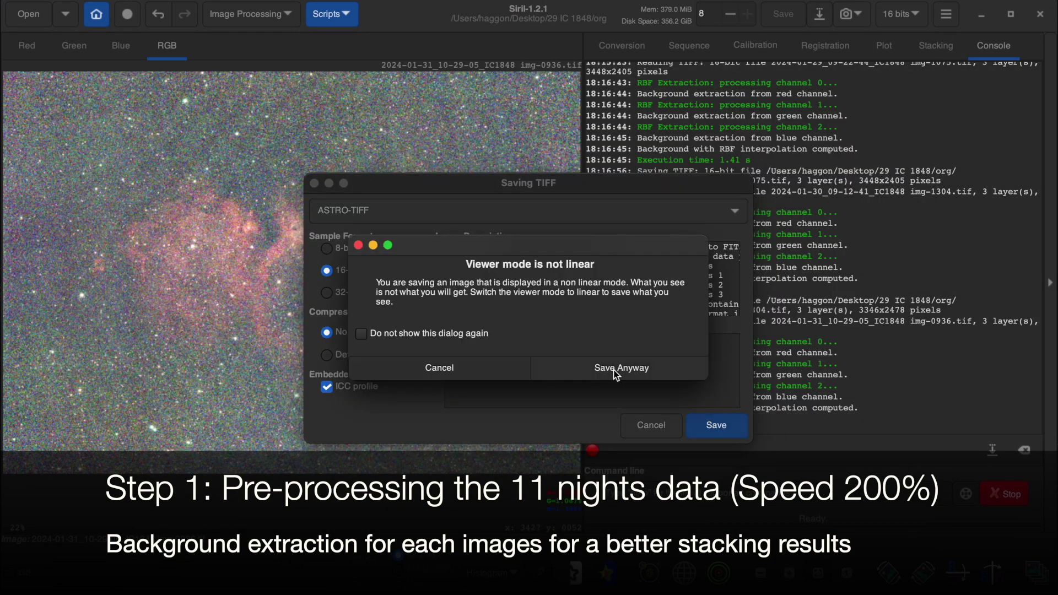
{"action": "left_click", "coordinate": [620, 367]}
- Open the 2024-02-07 img-1131.tif frame and start Background Extraction with a left-edge sample
{"action": "key", "text": "ctrl+o"}
{"action": "double_click", "coordinate": [460, 285]}
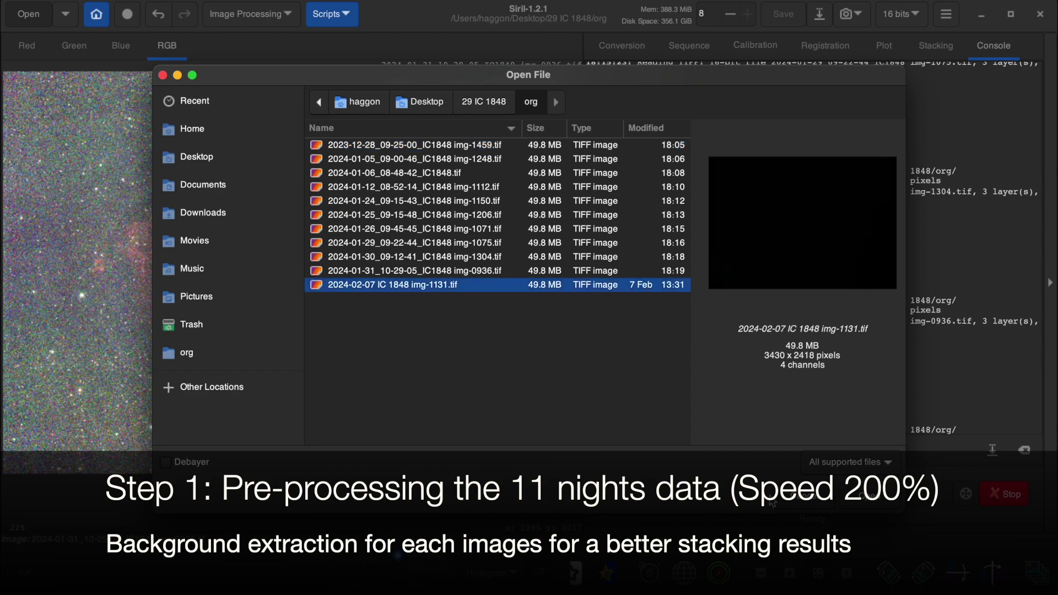
{"action": "left_click", "coordinate": [259, 16]}
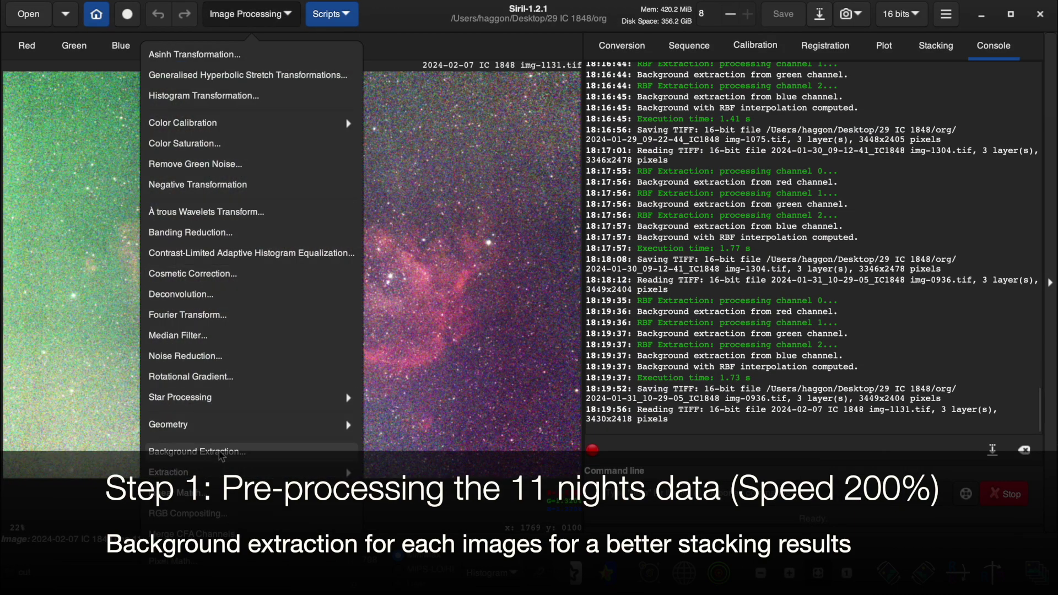
{"action": "left_click", "coordinate": [240, 451]}
{"action": "left_click", "coordinate": [77, 434]}
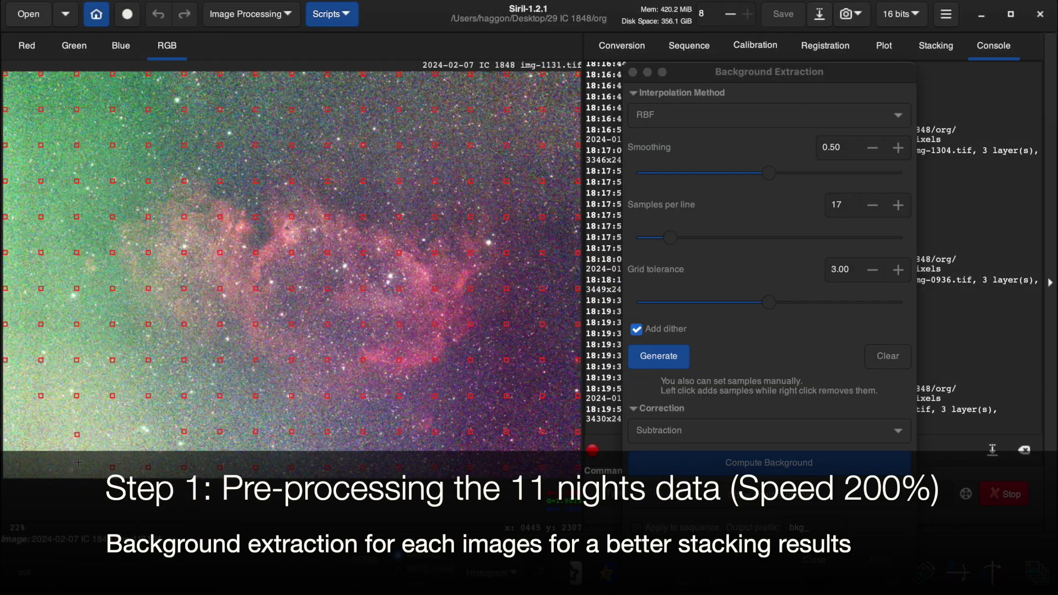
- Add background samples in the left sky and remove samples sitting on the nebula's centre
{"action": "left_click", "coordinate": [124, 439]}
{"action": "left_click", "coordinate": [111, 424]}
{"action": "left_click", "coordinate": [14, 379]}
{"action": "right_click", "coordinate": [152, 287]}
{"action": "right_click", "coordinate": [191, 184]}
{"action": "left_click", "coordinate": [189, 168]}
{"action": "right_click", "coordinate": [254, 226]}
{"action": "right_click", "coordinate": [222, 251]}
{"action": "right_click", "coordinate": [258, 257]}
{"action": "right_click", "coordinate": [256, 290]}
{"action": "right_click", "coordinate": [218, 293]}
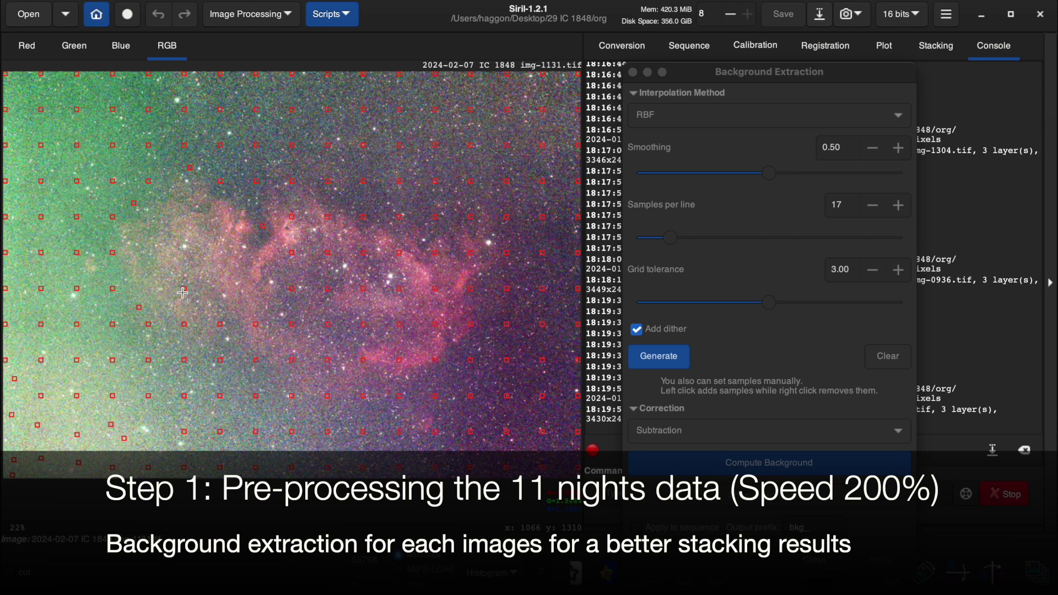
{"action": "right_click", "coordinate": [186, 325]}
{"action": "left_click", "coordinate": [179, 334]}
{"action": "right_click", "coordinate": [221, 325]}
{"action": "right_click", "coordinate": [261, 324]}
{"action": "right_click", "coordinate": [293, 288]}
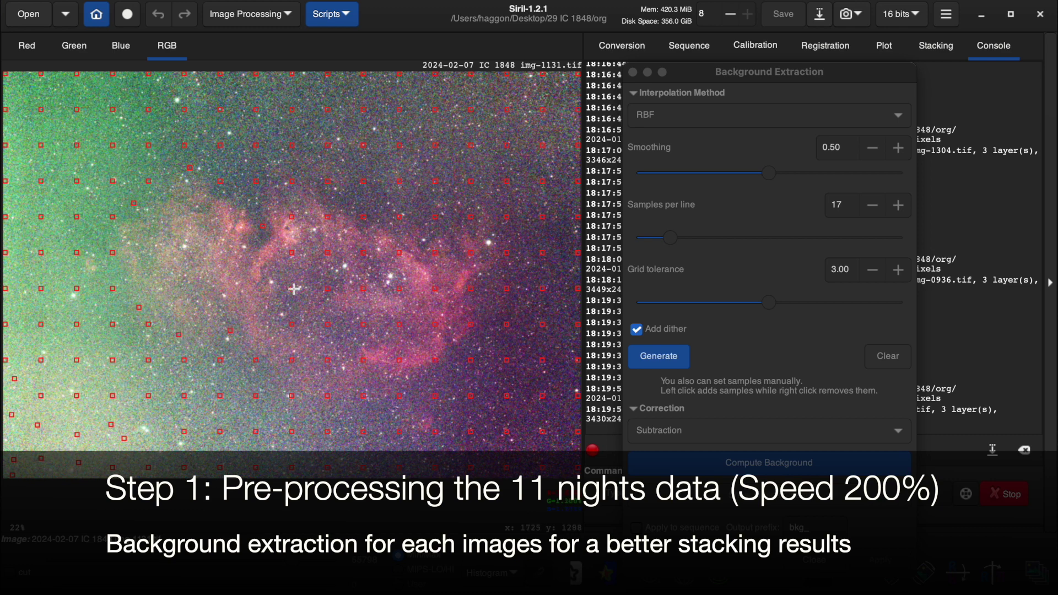
- Move samples off the nebula's right side, lower edge and top into clear sky
{"action": "left_click", "coordinate": [332, 284]}
{"action": "right_click", "coordinate": [293, 253]}
{"action": "right_click", "coordinate": [327, 218]}
{"action": "right_click", "coordinate": [432, 255]}
{"action": "right_click", "coordinate": [467, 253]}
{"action": "right_click", "coordinate": [469, 289]}
{"action": "right_click", "coordinate": [292, 396]}
{"action": "left_click", "coordinate": [282, 404]}
{"action": "right_click", "coordinate": [327, 395]}
{"action": "left_click", "coordinate": [331, 414]}
{"action": "right_click", "coordinate": [363, 396]}
{"action": "right_click", "coordinate": [364, 144]}
{"action": "left_click", "coordinate": [375, 150]}
{"action": "right_click", "coordinate": [400, 216]}
{"action": "left_click", "coordinate": [412, 207]}
- Compute and apply the background model, then overwrite img-1131.tif as a 16-bit TIFF
{"action": "left_click", "coordinate": [745, 467]}
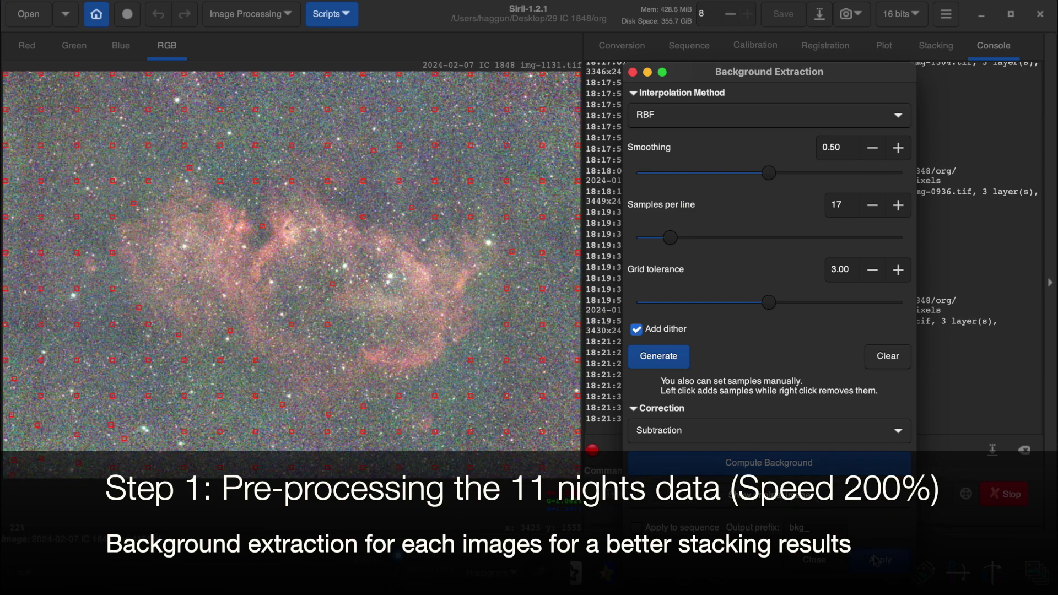
{"action": "left_click", "coordinate": [877, 560]}
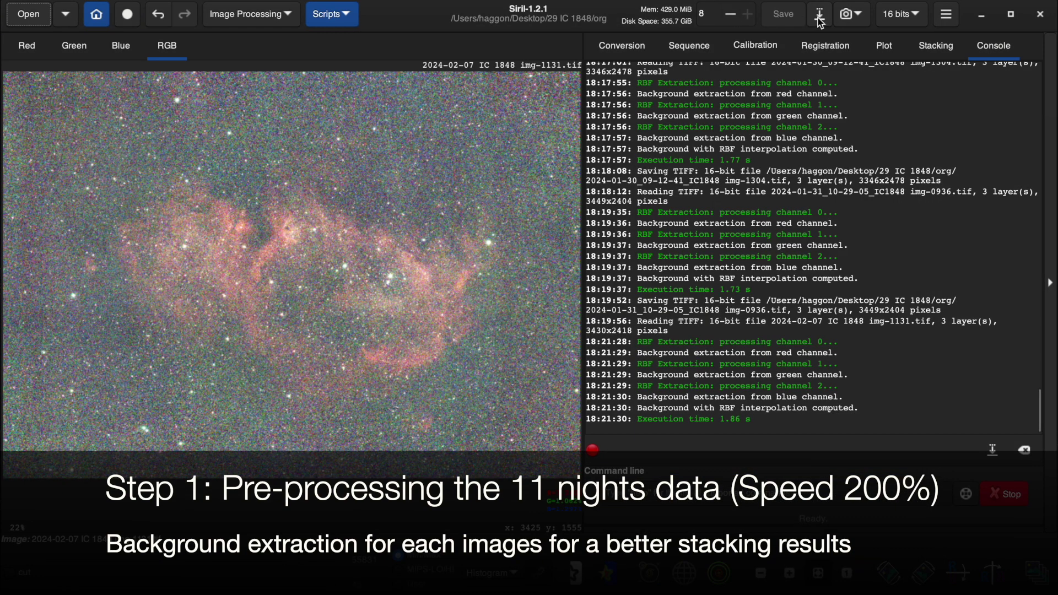
{"action": "left_click", "coordinate": [819, 16]}
{"action": "left_click", "coordinate": [861, 504]}
{"action": "left_click", "coordinate": [616, 332]}
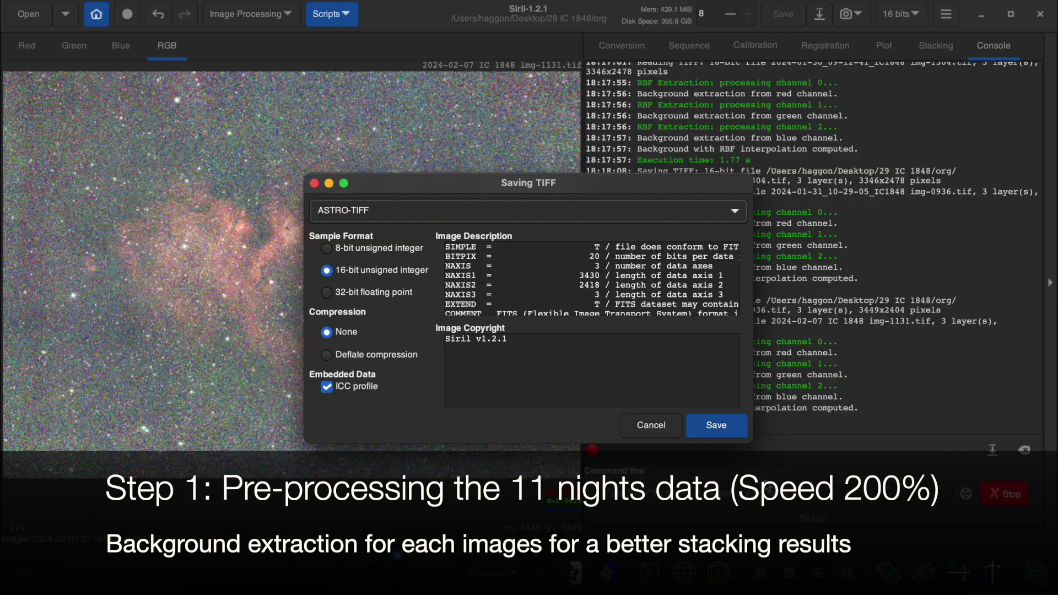
{"action": "left_click", "coordinate": [717, 424]}
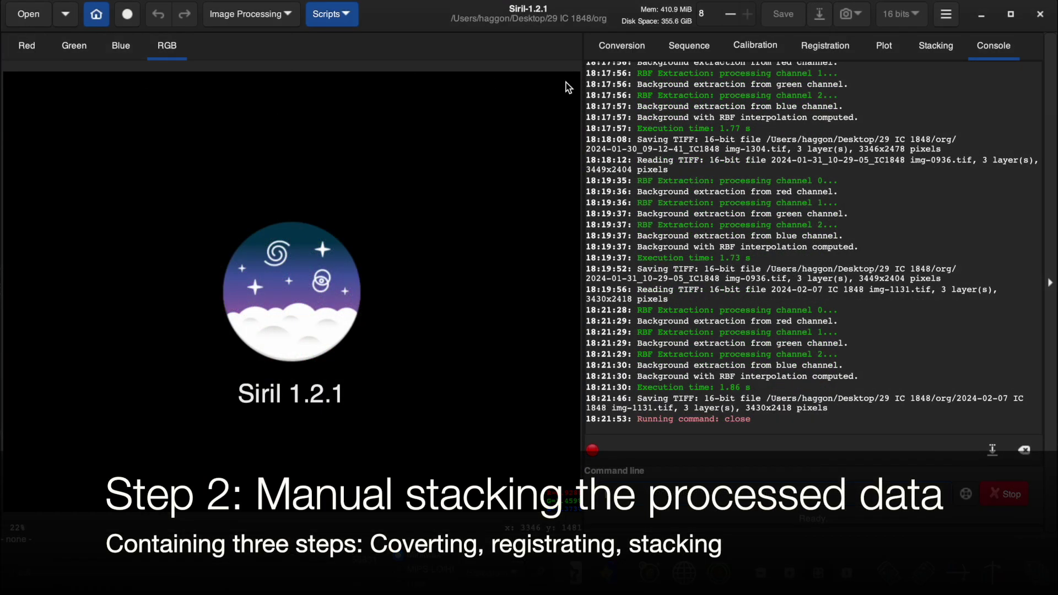
{"action": "left_click", "coordinate": [636, 49]}
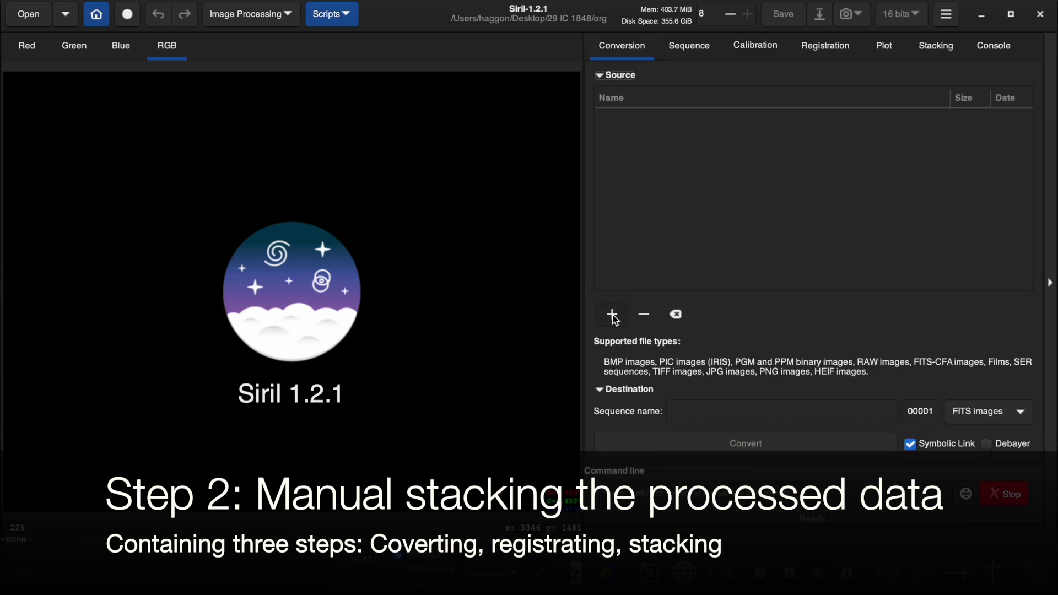
- Convert all eleven processed TIFF frames into a FITS sequence named IC 1808
{"action": "left_click", "coordinate": [612, 315]}
{"action": "left_click", "coordinate": [468, 288], "text": "shift"}
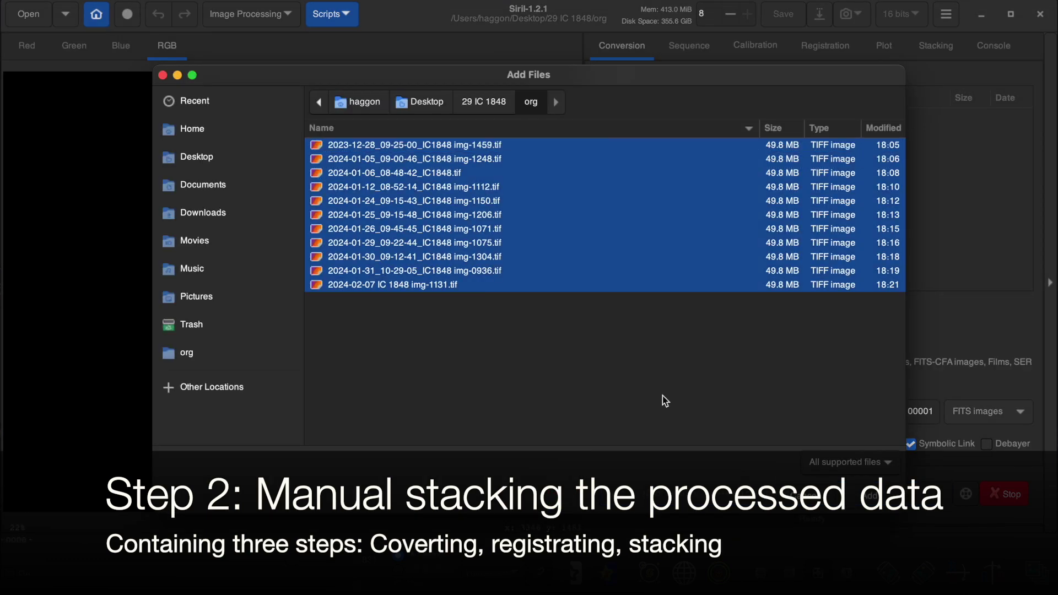
{"action": "left_click", "coordinate": [869, 498]}
{"action": "left_click", "coordinate": [708, 411]}
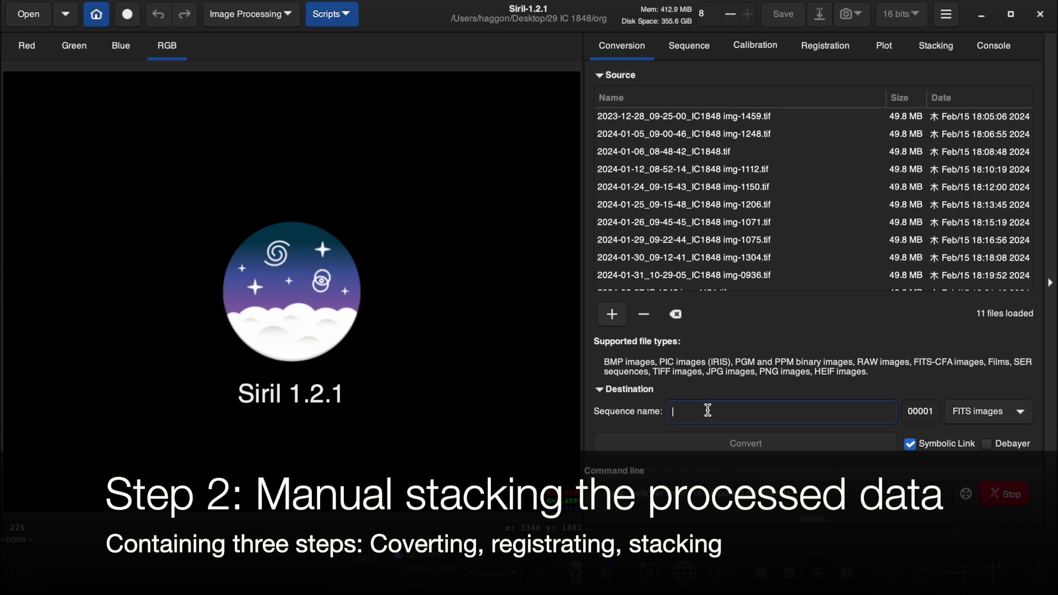
{"action": "type", "text": "IC 1808"}
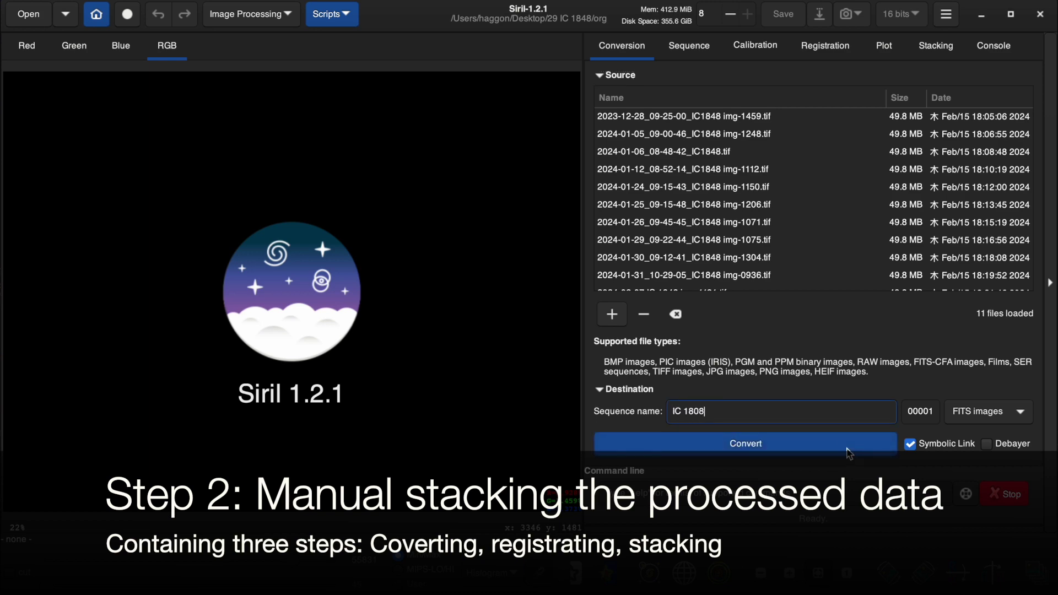
{"action": "left_click", "coordinate": [847, 450]}
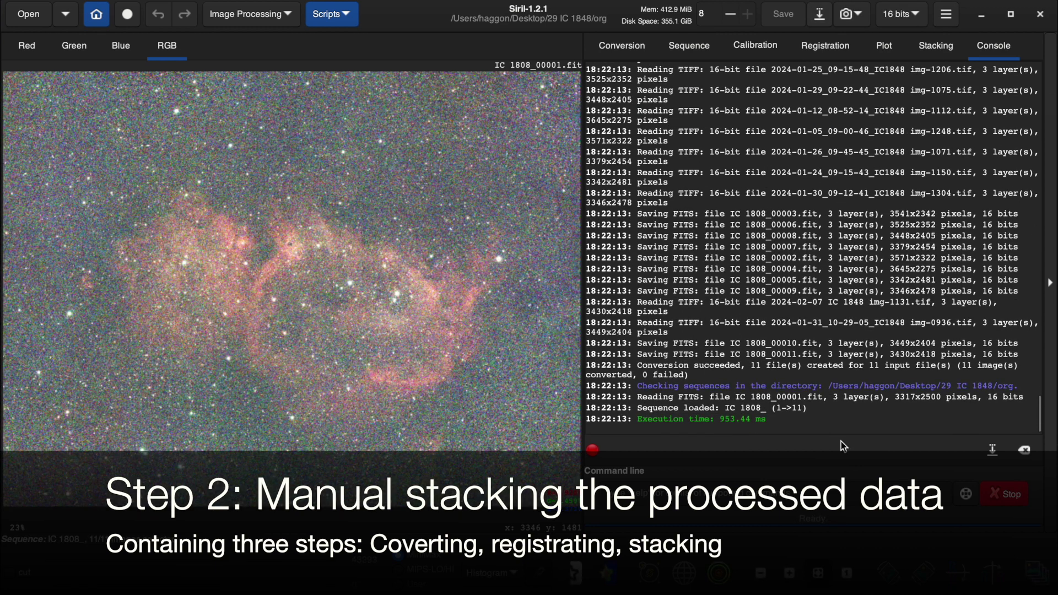
- Inspect the red, green and blue channels and switch the preview to autostretch
{"action": "left_click", "coordinate": [751, 56]}
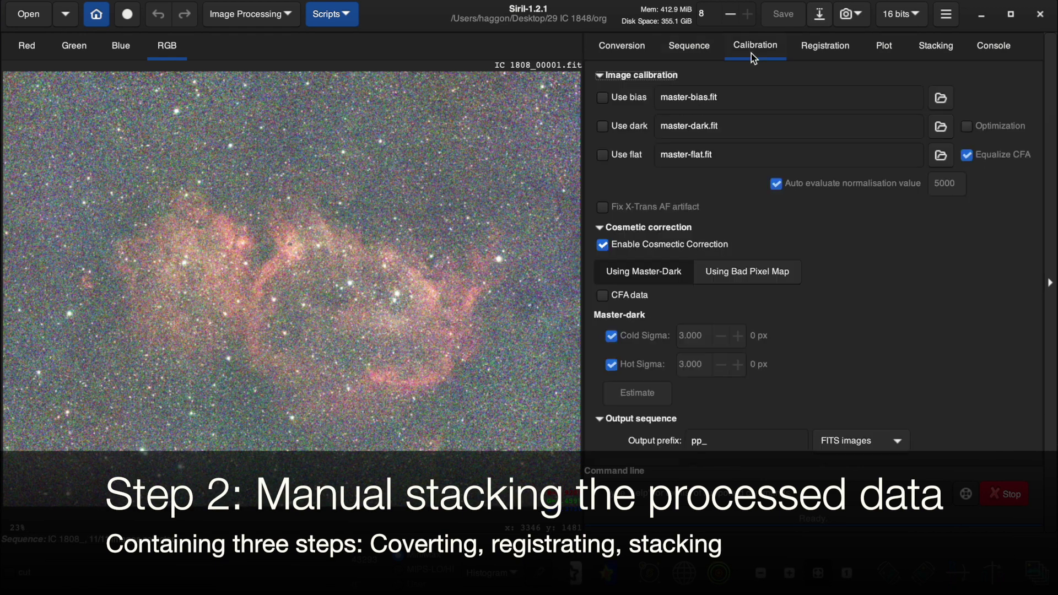
{"action": "left_click", "coordinate": [835, 55]}
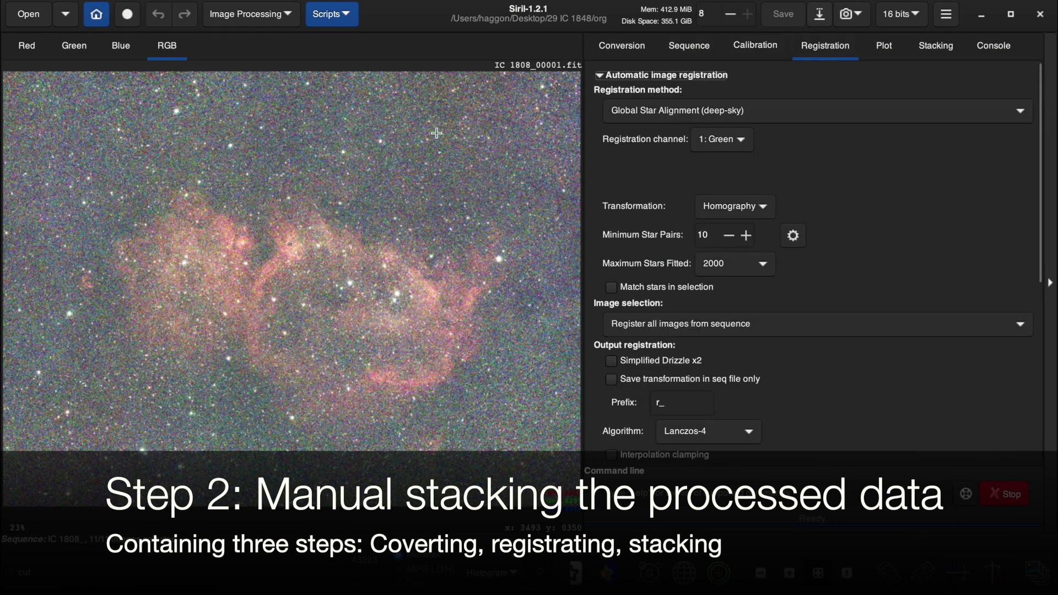
{"action": "left_click", "coordinate": [124, 50]}
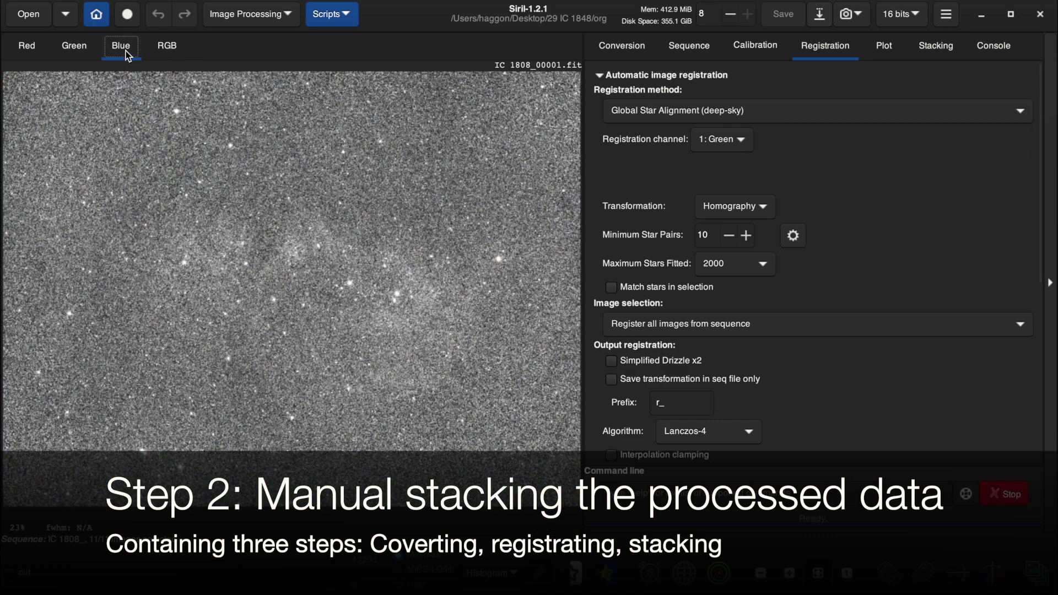
{"action": "left_click", "coordinate": [86, 50]}
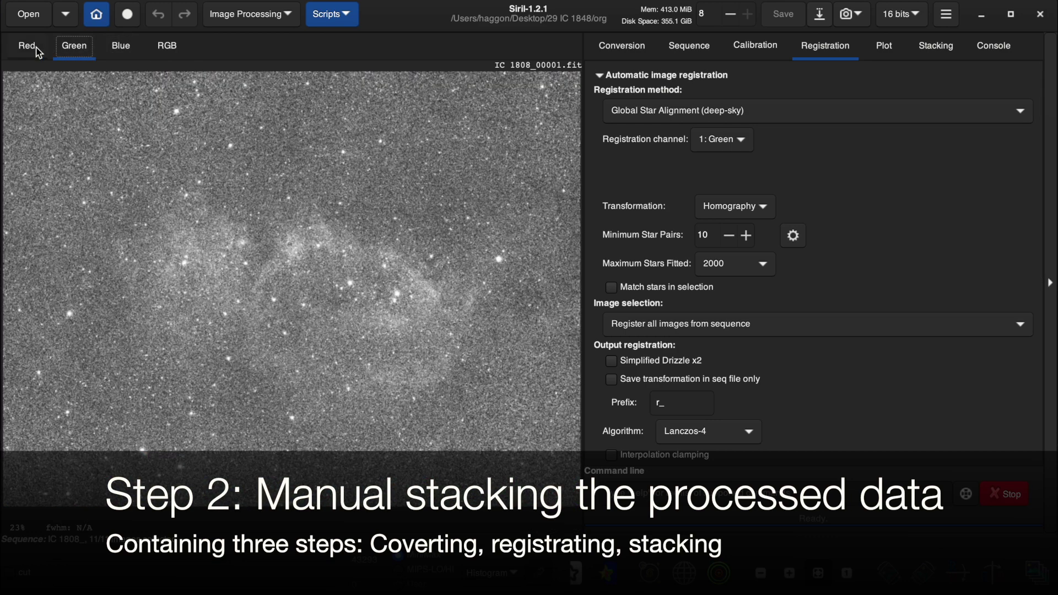
{"action": "left_click", "coordinate": [39, 52]}
{"action": "left_click", "coordinate": [58, 51]}
{"action": "left_click", "coordinate": [58, 54]}
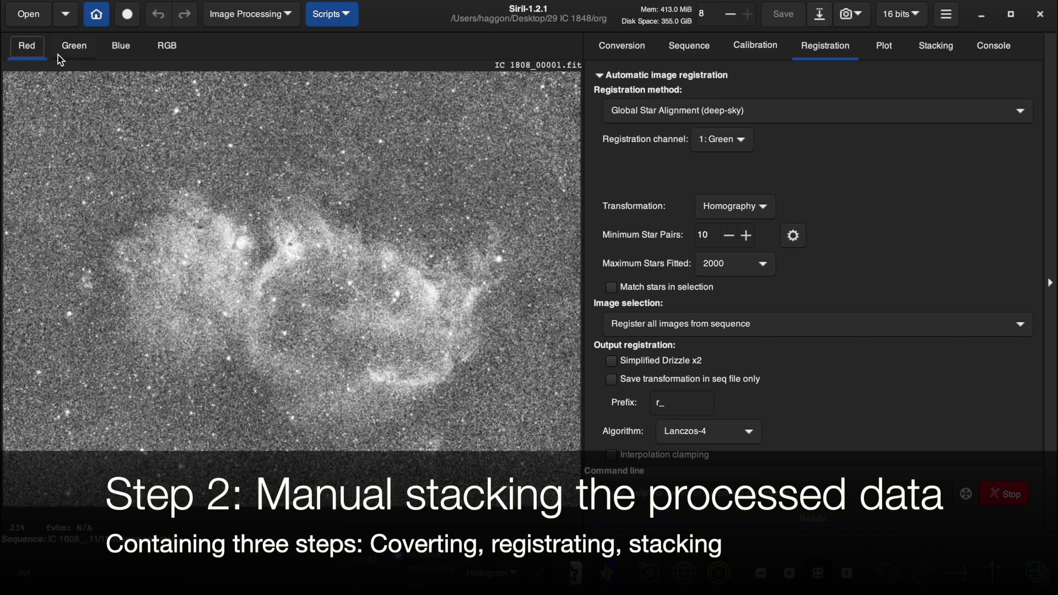
{"action": "left_click", "coordinate": [67, 55]}
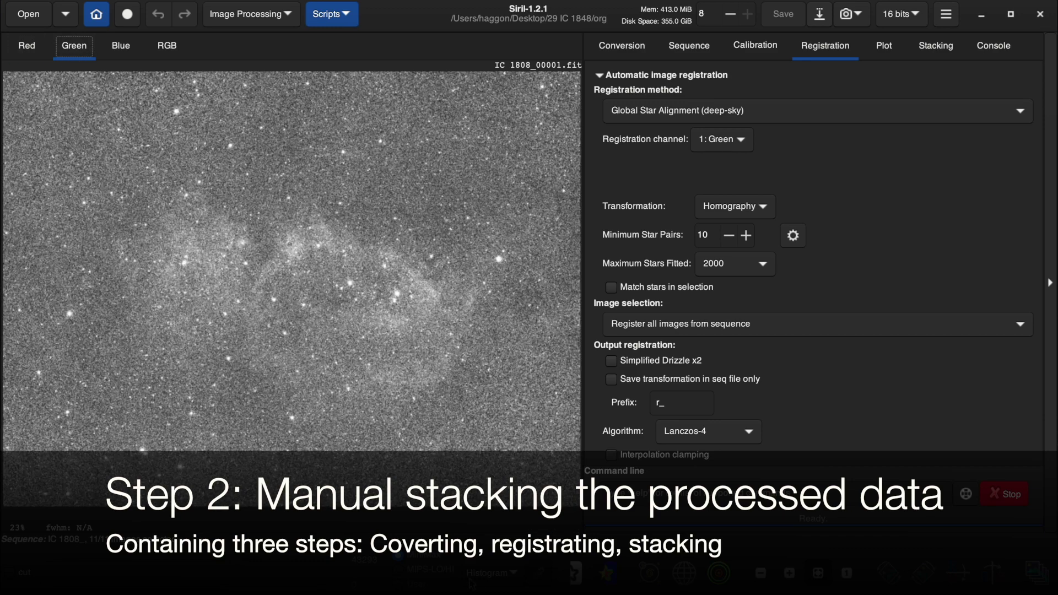
{"action": "left_click", "coordinate": [488, 573]}
{"action": "left_click", "coordinate": [497, 518]}
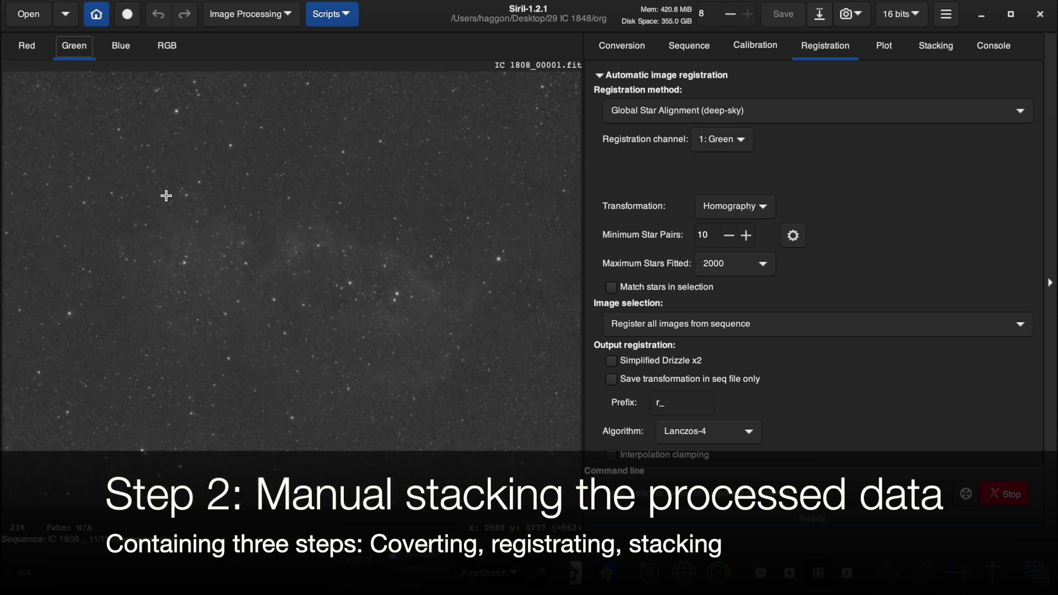
- Recheck each channel, return to colour view, and register all 11 frames with Global Star Alignment
{"action": "left_click", "coordinate": [40, 48]}
{"action": "left_click", "coordinate": [71, 58]}
{"action": "left_click", "coordinate": [31, 54]}
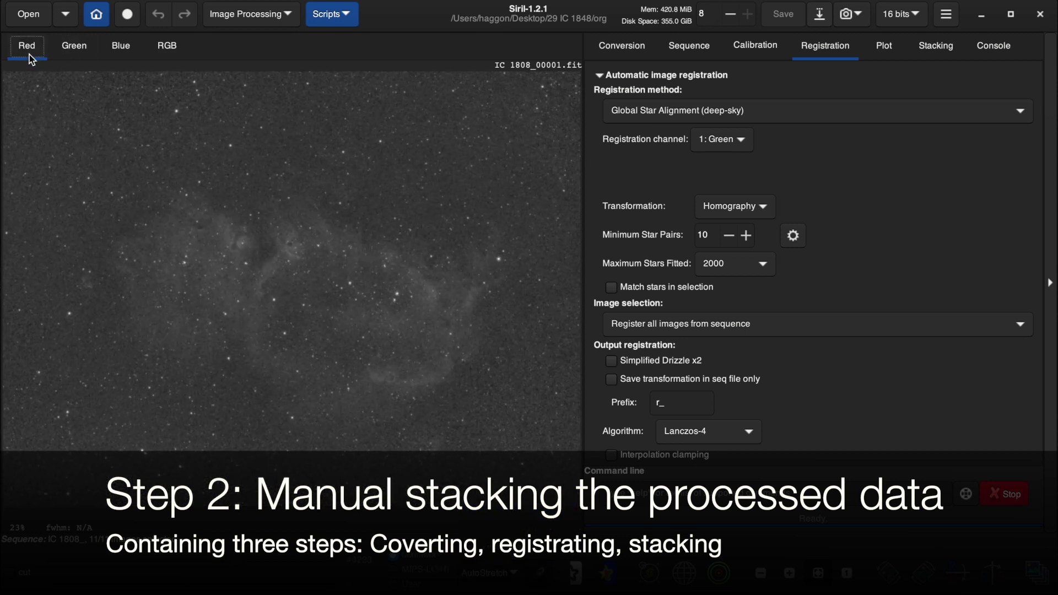
{"action": "left_click", "coordinate": [77, 47]}
{"action": "left_click", "coordinate": [129, 51]}
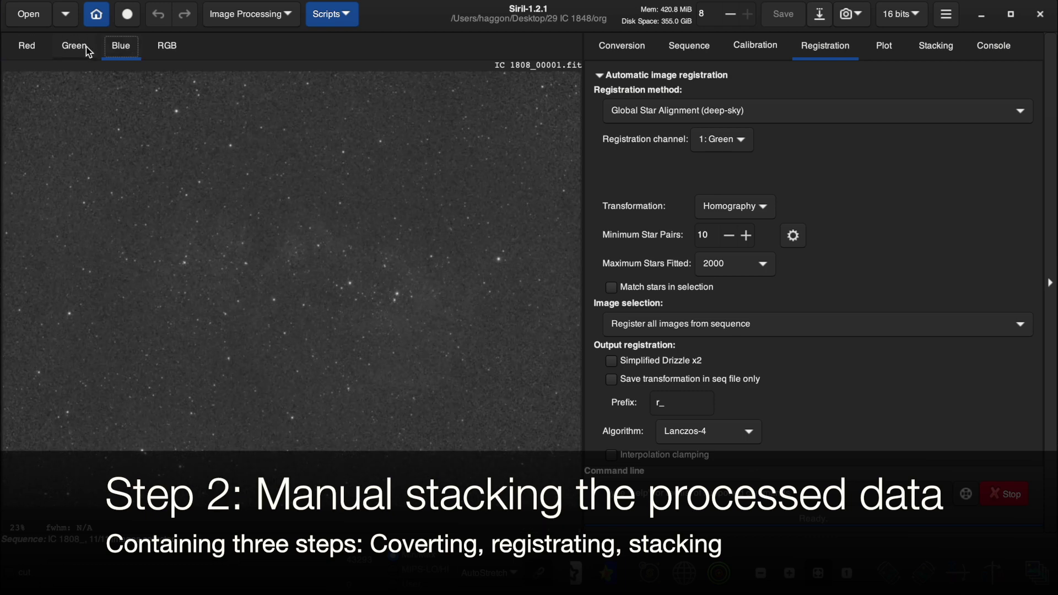
{"action": "left_click", "coordinate": [177, 42]}
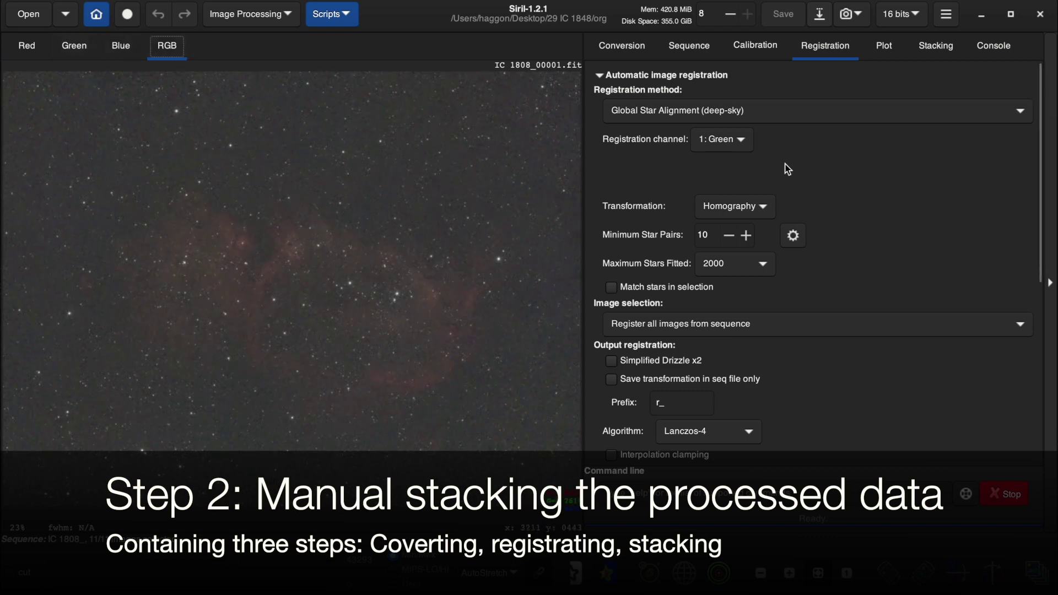
{"action": "scroll", "coordinate": [872, 207], "scroll_direction": "down", "scroll_amount": 2}
{"action": "scroll", "coordinate": [847, 337], "scroll_direction": "down", "scroll_amount": 5}
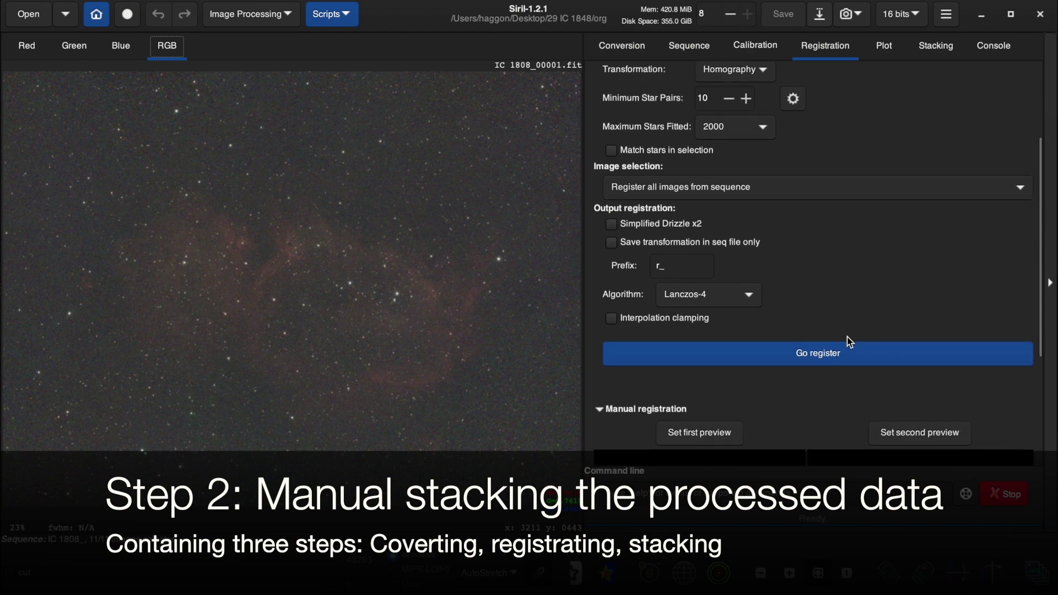
{"action": "left_click", "coordinate": [847, 339]}
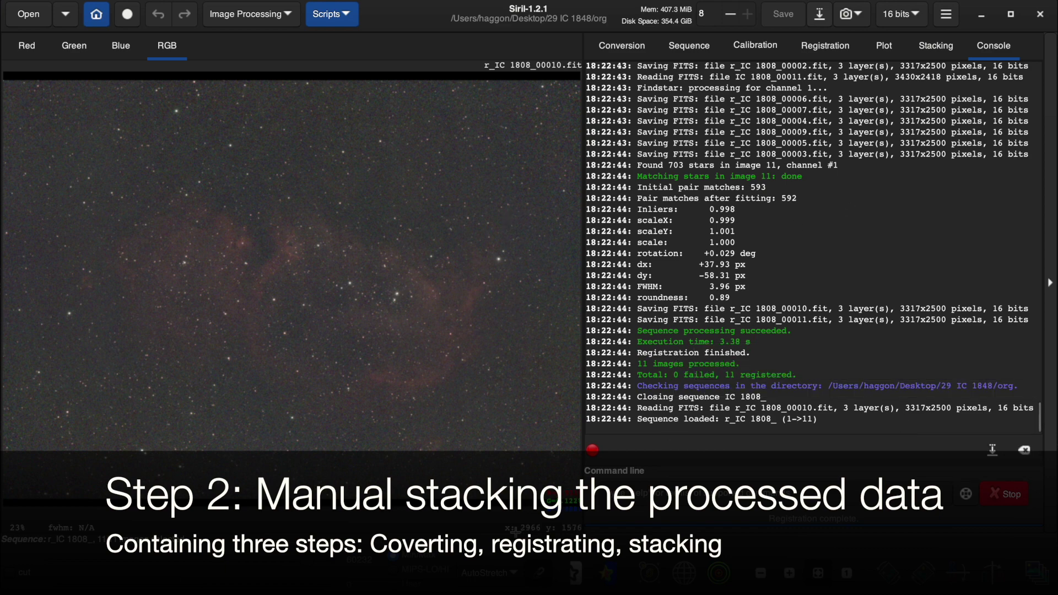
- Set the preview to histogram stretch and review the stacking settings, FWHM plot and processing log
{"action": "left_click", "coordinate": [489, 573]}
{"action": "left_click", "coordinate": [485, 520]}
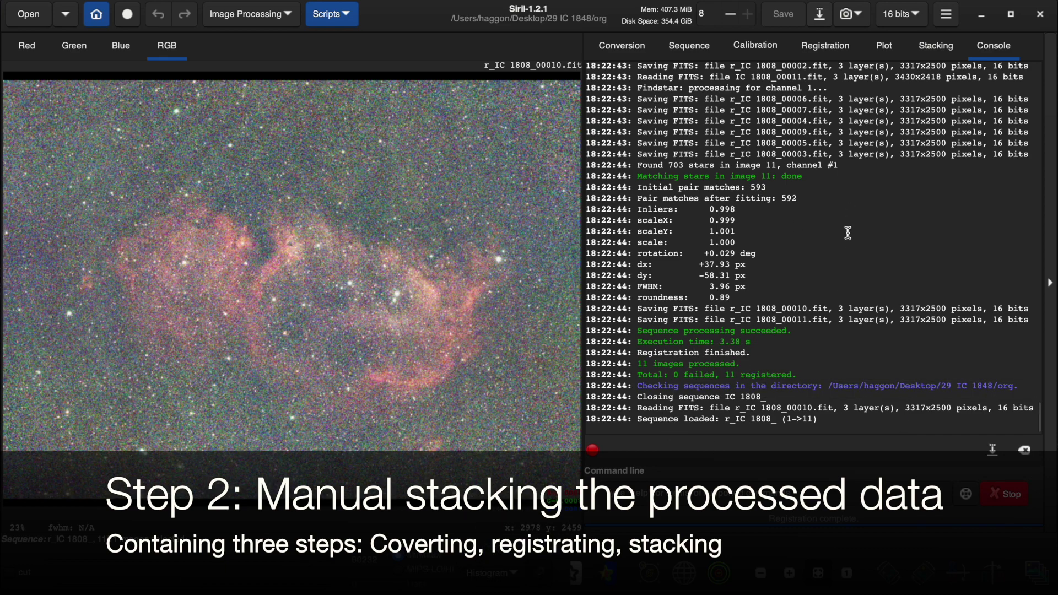
{"action": "left_click", "coordinate": [939, 49]}
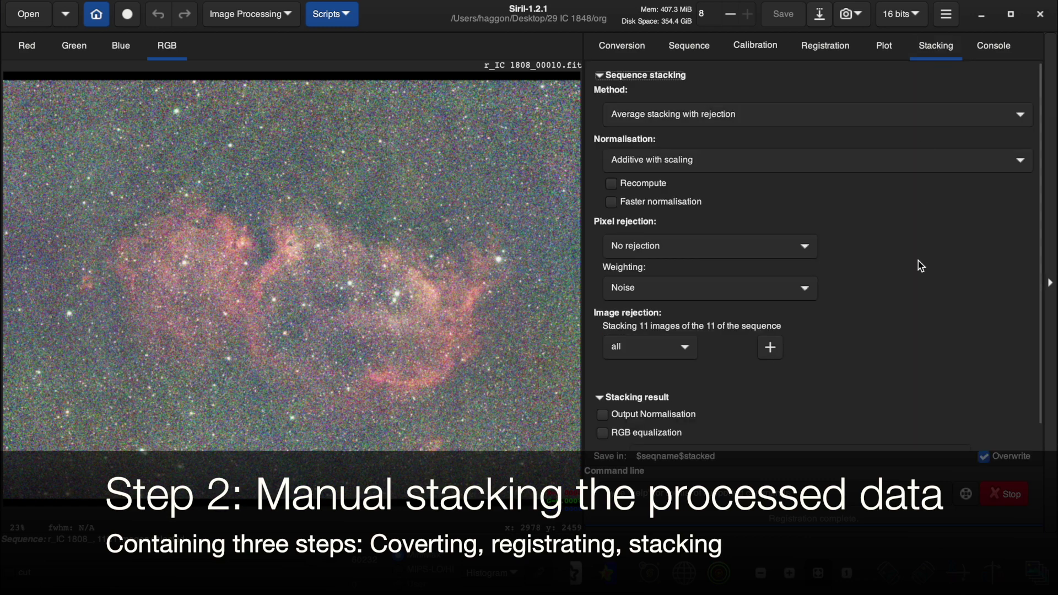
{"action": "scroll", "coordinate": [920, 266], "scroll_direction": "down", "scroll_amount": 2}
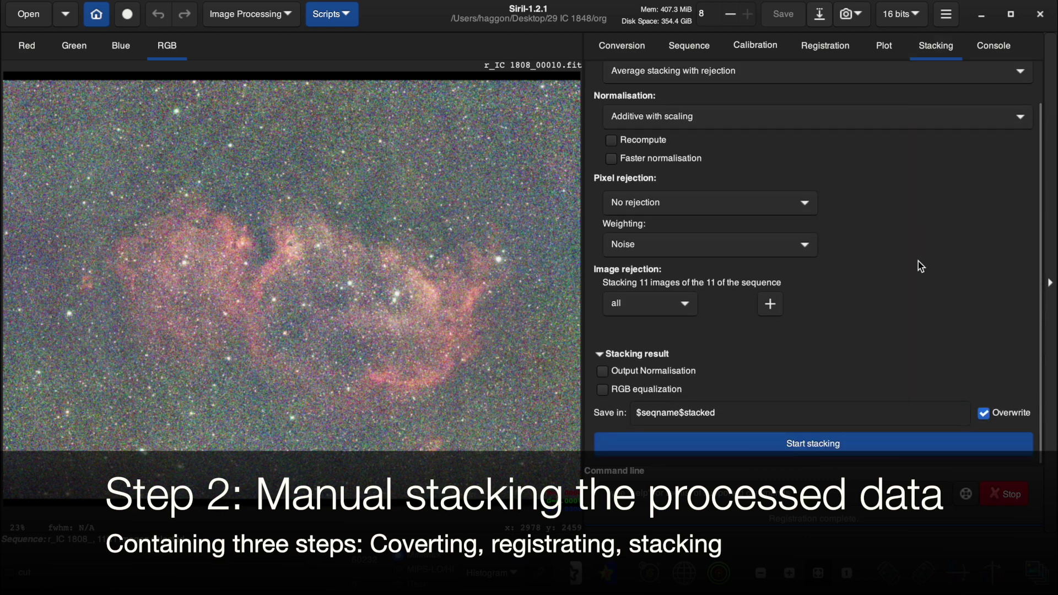
{"action": "left_click", "coordinate": [877, 49]}
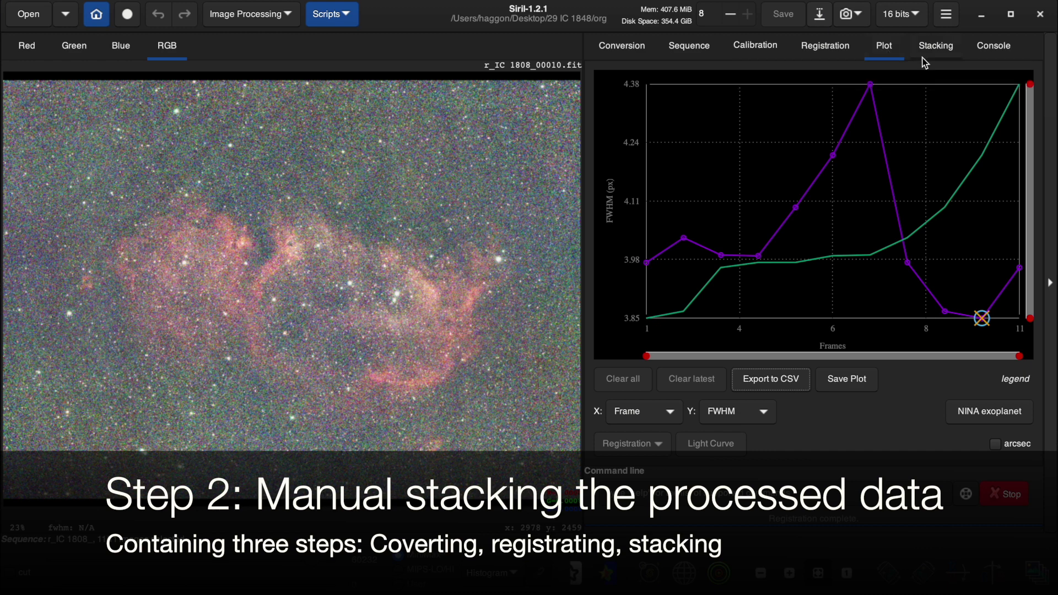
{"action": "left_click", "coordinate": [936, 46]}
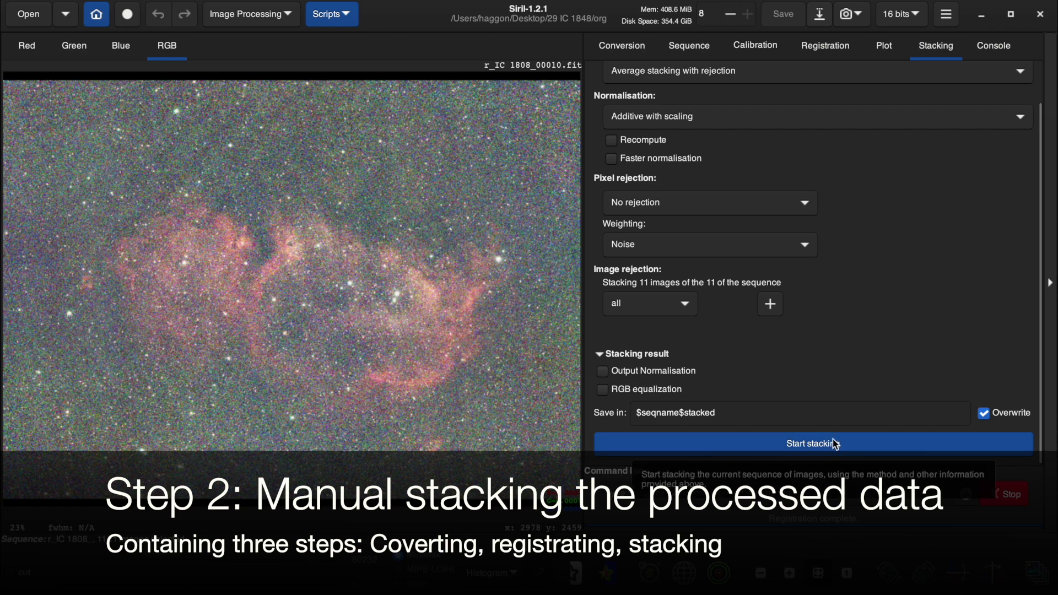
{"action": "scroll", "coordinate": [876, 331], "scroll_direction": "up", "scroll_amount": 2}
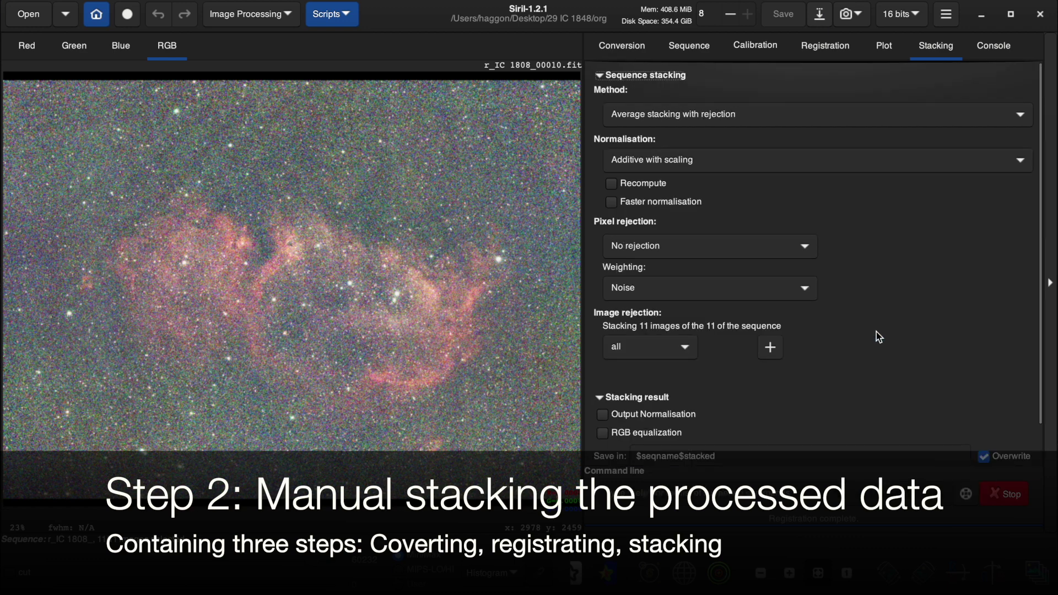
{"action": "left_click", "coordinate": [845, 47]}
{"action": "left_click", "coordinate": [994, 49]}
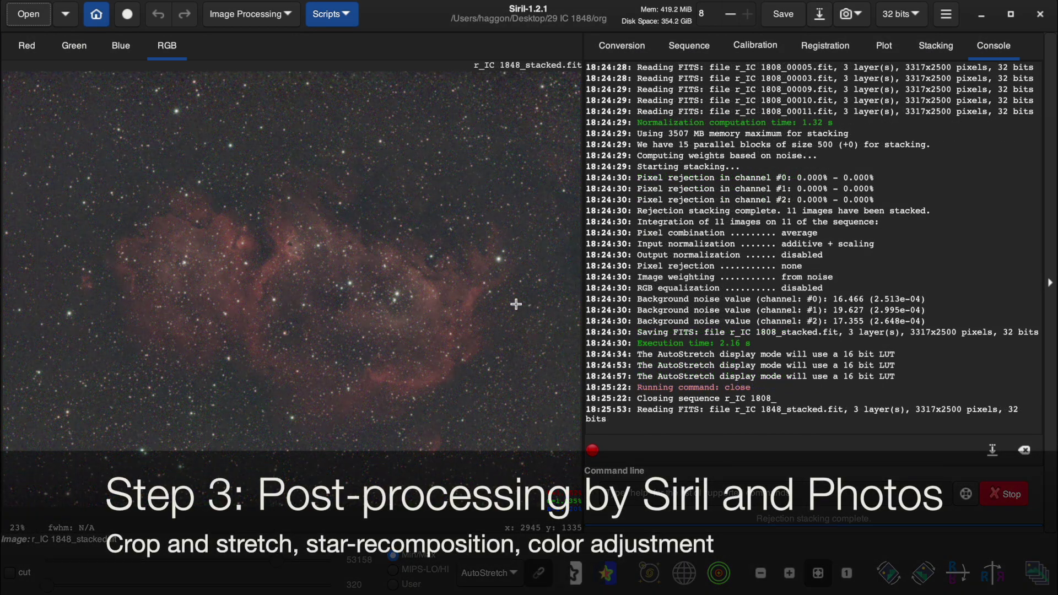
{"action": "mouse_move", "coordinate": [809, 248]}
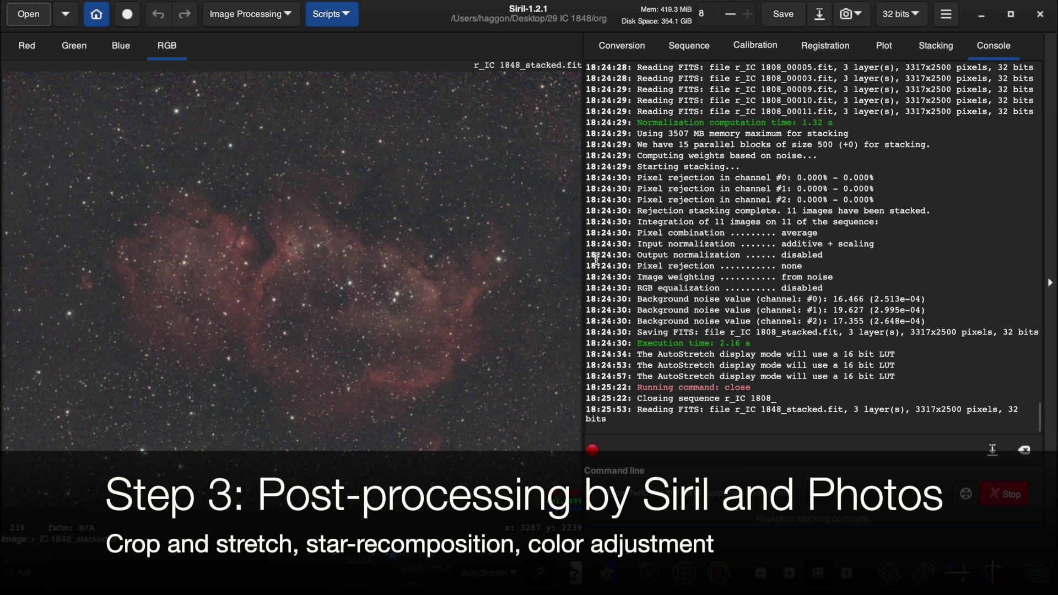
- Compare histogram, linear and autostretch previews, then outline a roughly 3245 × 2370 px crop area
{"action": "left_click", "coordinate": [496, 574]}
{"action": "left_click", "coordinate": [496, 493]}
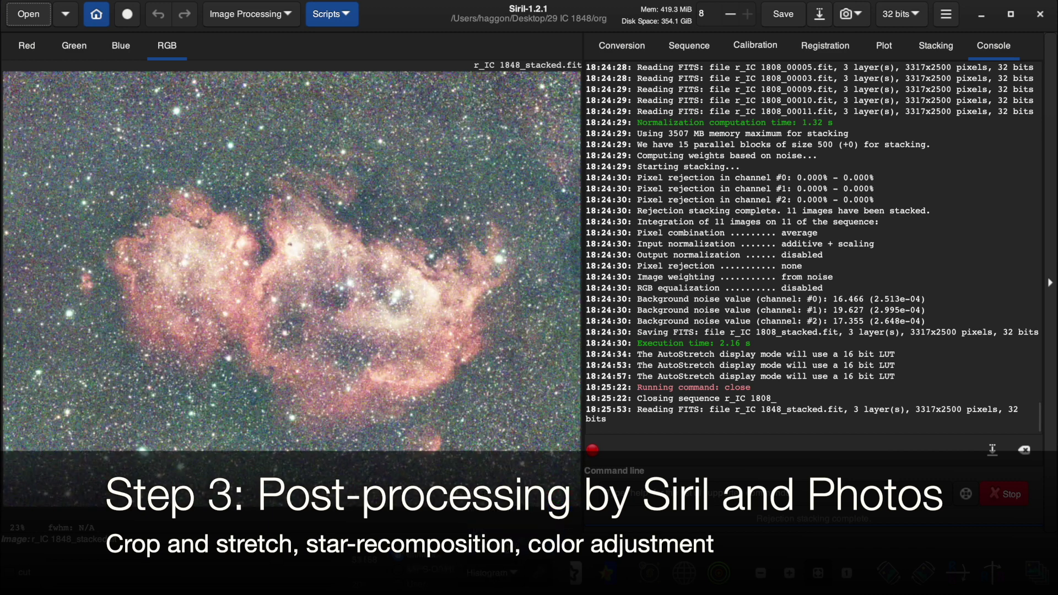
{"action": "left_click", "coordinate": [496, 574]}
{"action": "left_click", "coordinate": [506, 423]}
{"action": "left_click", "coordinate": [499, 573]}
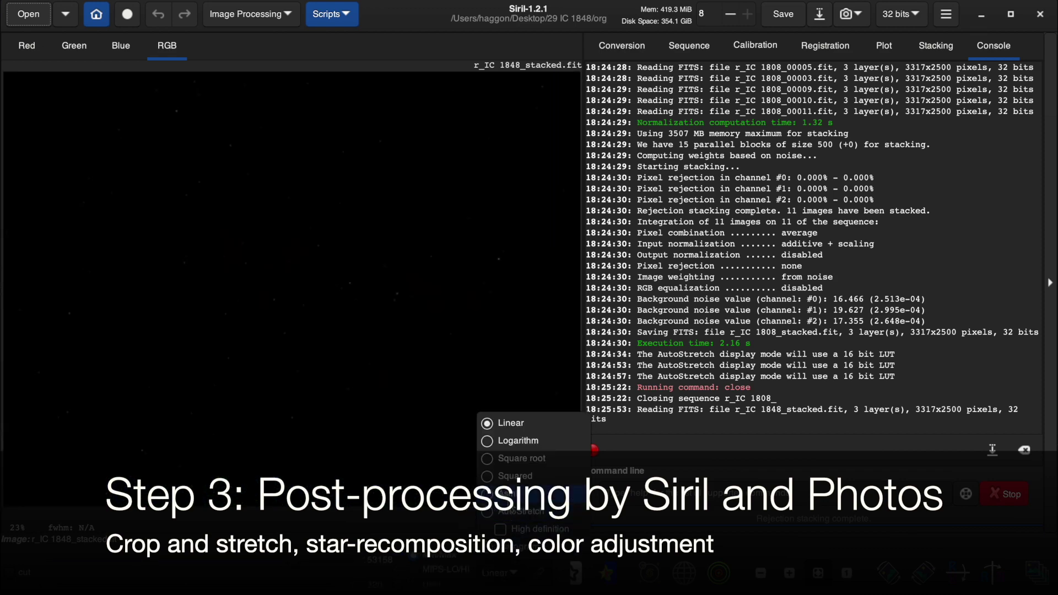
{"action": "left_click", "coordinate": [515, 510]}
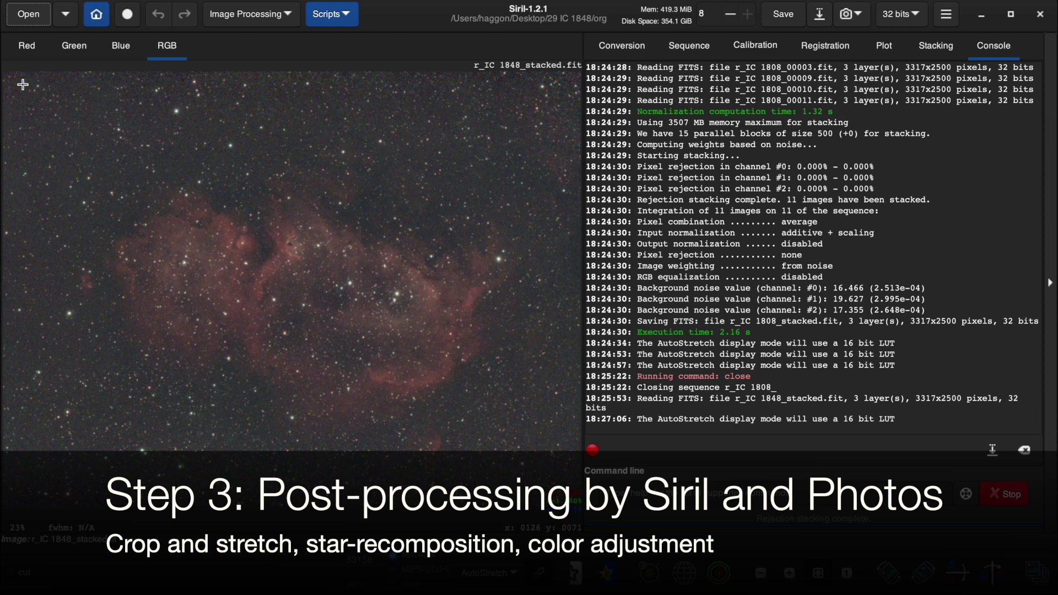
{"action": "mouse_move", "coordinate": [12, 80]}
{"action": "left_mouse_down"}
{"action": "mouse_move", "coordinate": [573, 489]}
{"action": "mouse_move", "coordinate": [577, 477]}
{"action": "mouse_move", "coordinate": [576, 492]}
{"action": "left_mouse_up"}
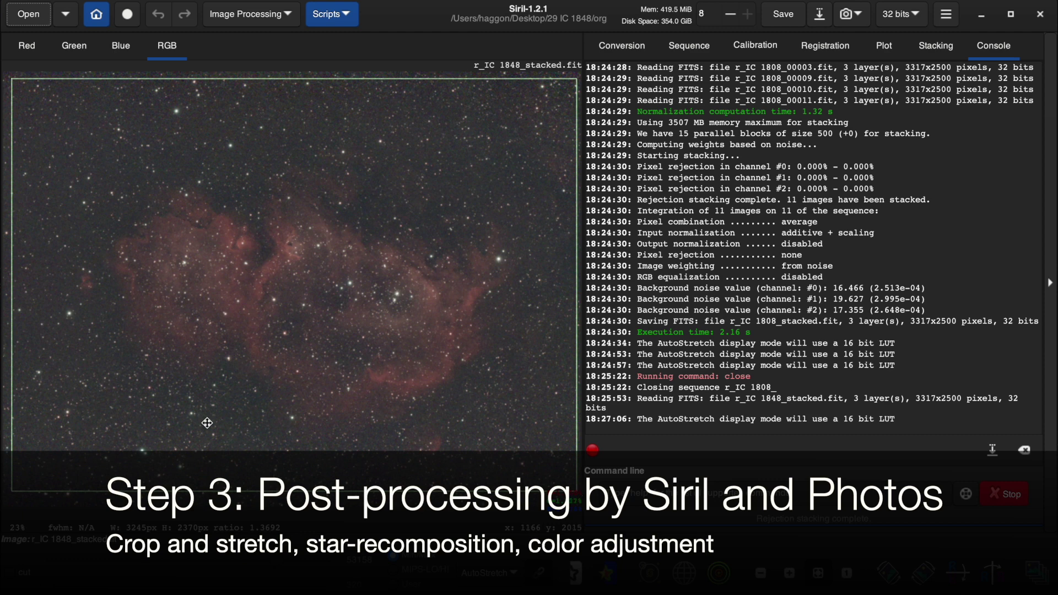
- Pull the selection's left edge inward and crop the image to about 3160 × 2370 px
{"action": "mouse_move", "coordinate": [11, 341]}
{"action": "left_mouse_down"}
{"action": "mouse_move", "coordinate": [41, 345]}
{"action": "mouse_move", "coordinate": [25, 344]}
{"action": "left_mouse_up"}
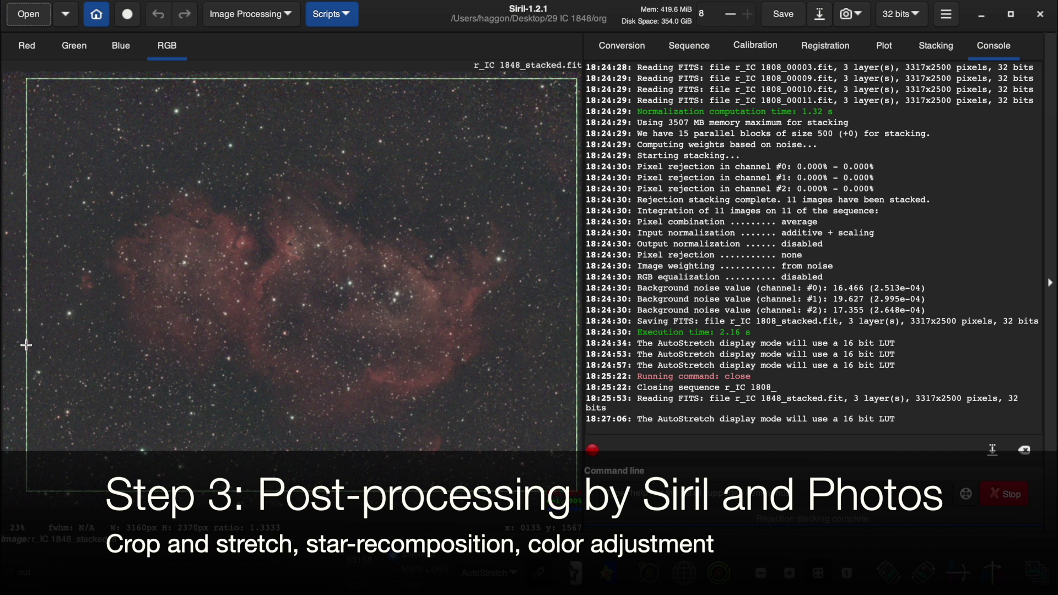
{"action": "right_click", "coordinate": [134, 372]}
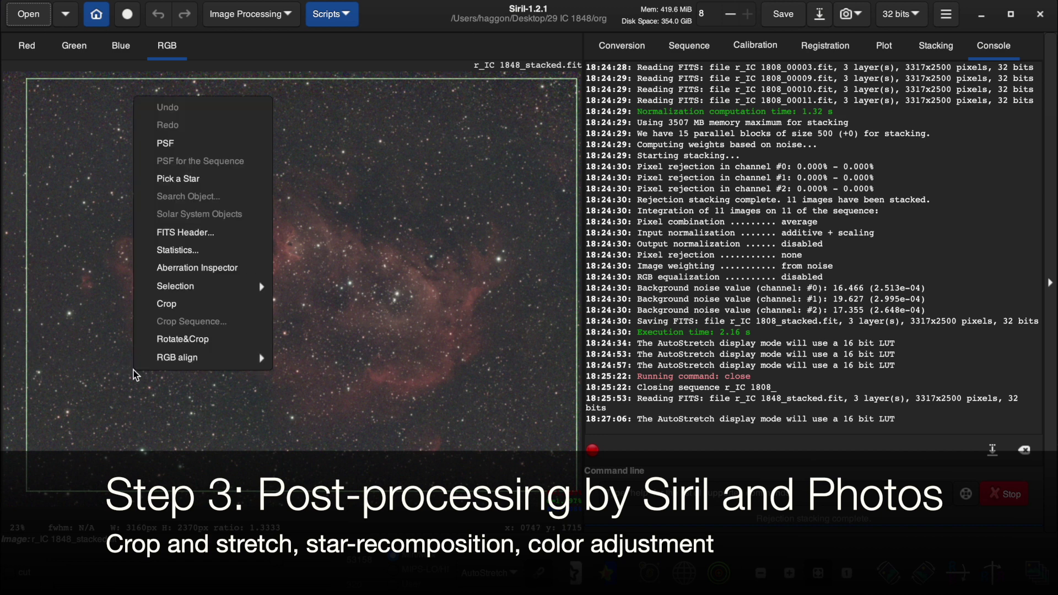
{"action": "left_click", "coordinate": [181, 304]}
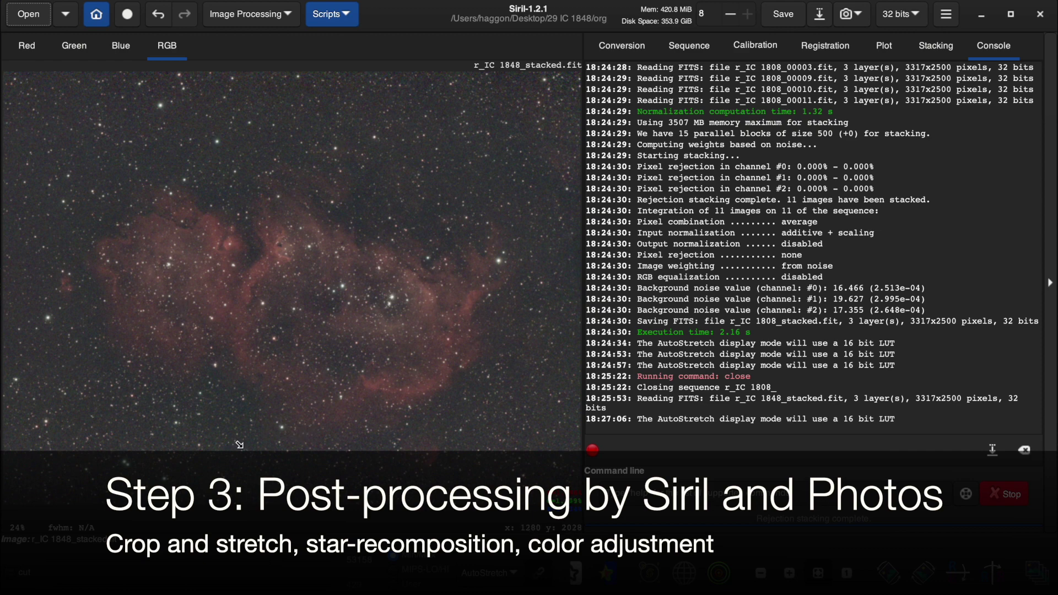
{"action": "left_click", "coordinate": [503, 569]}
{"action": "left_click", "coordinate": [496, 545]}
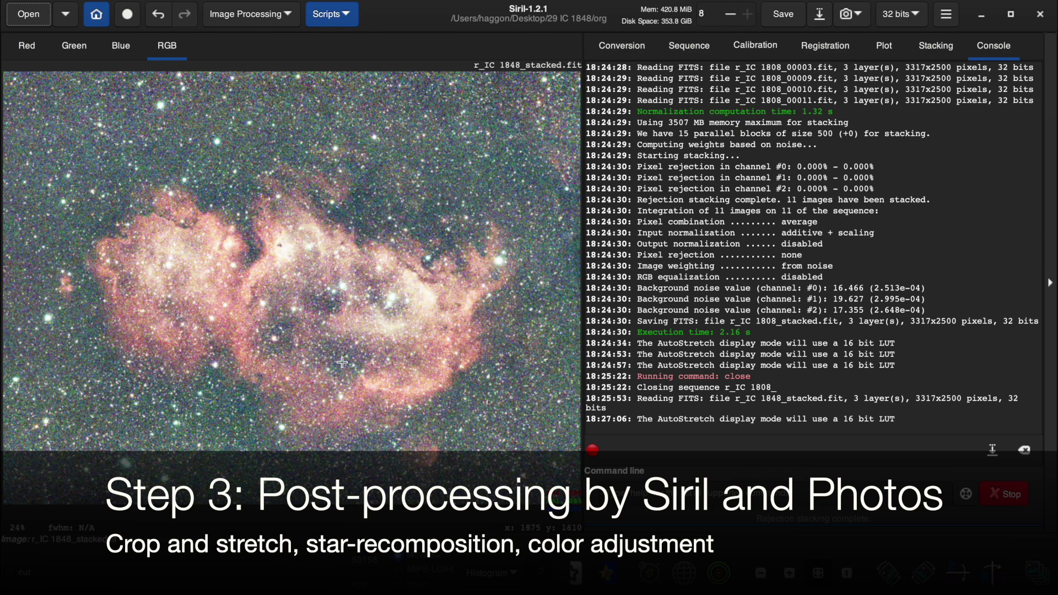
{"action": "left_click", "coordinate": [491, 566]}
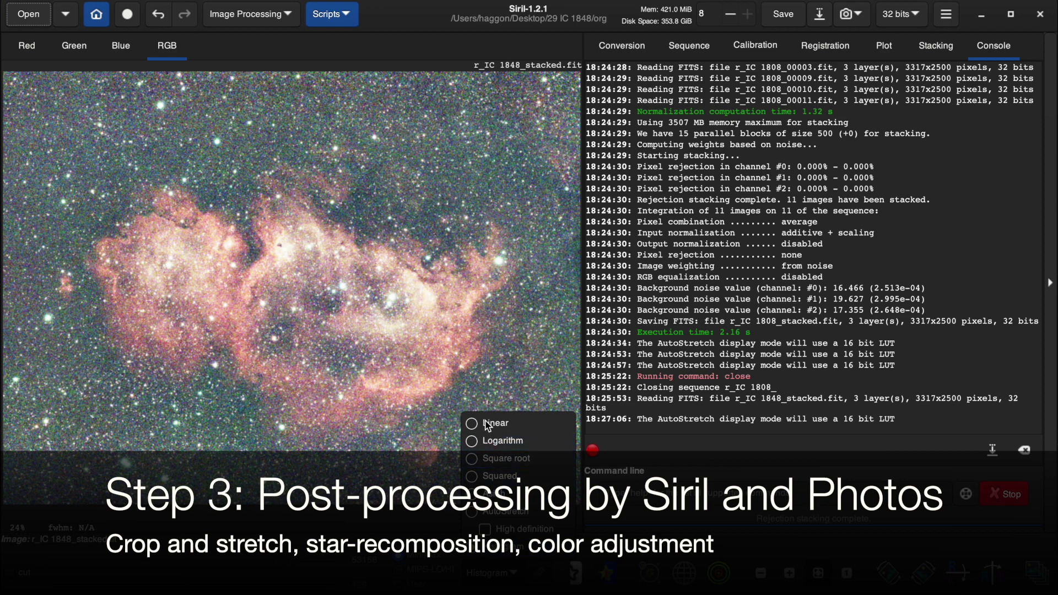
{"action": "left_click", "coordinate": [487, 425]}
{"action": "left_click", "coordinate": [504, 570]}
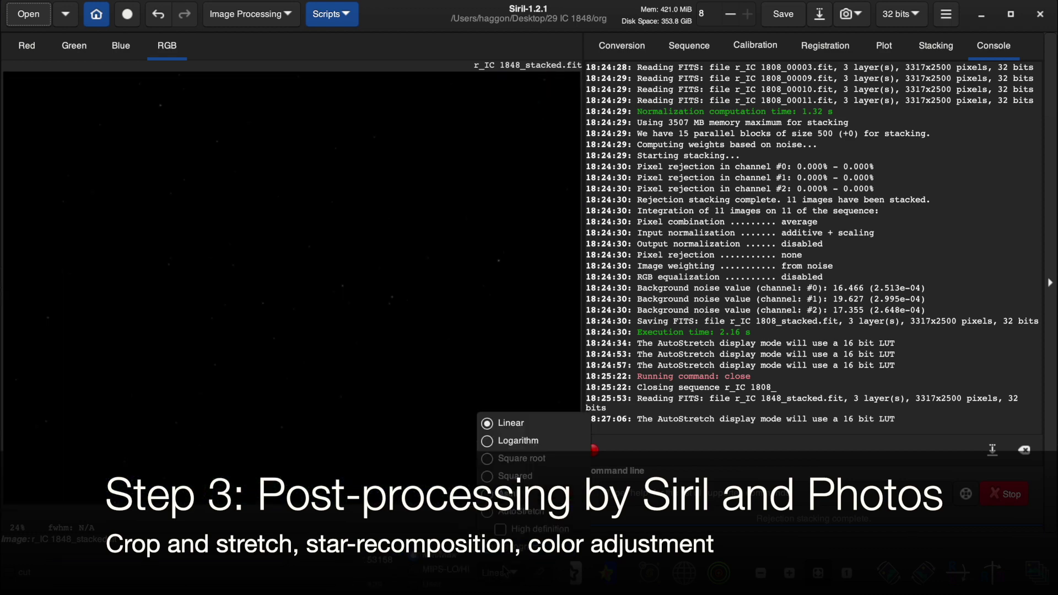
{"action": "left_click", "coordinate": [511, 512]}
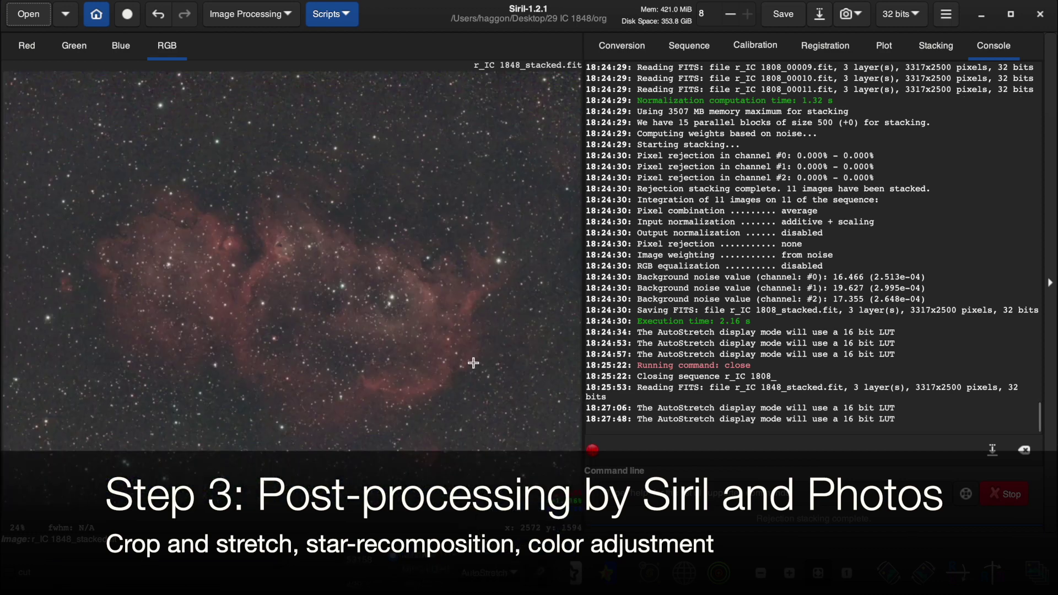
{"action": "left_click", "coordinate": [790, 573]}
{"action": "left_click", "coordinate": [790, 573]}
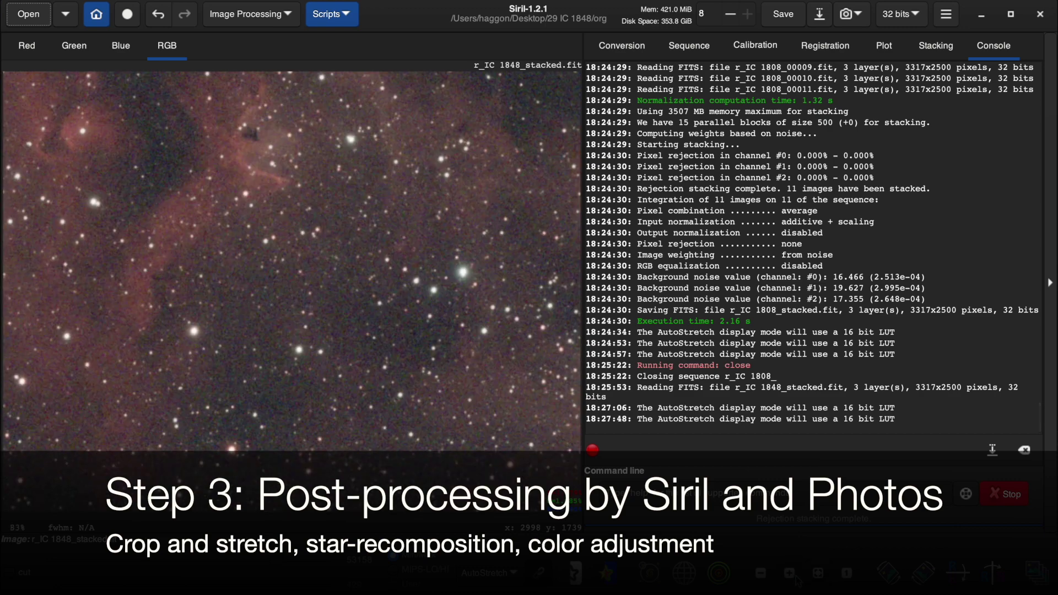
{"action": "left_click", "coordinate": [784, 574]}
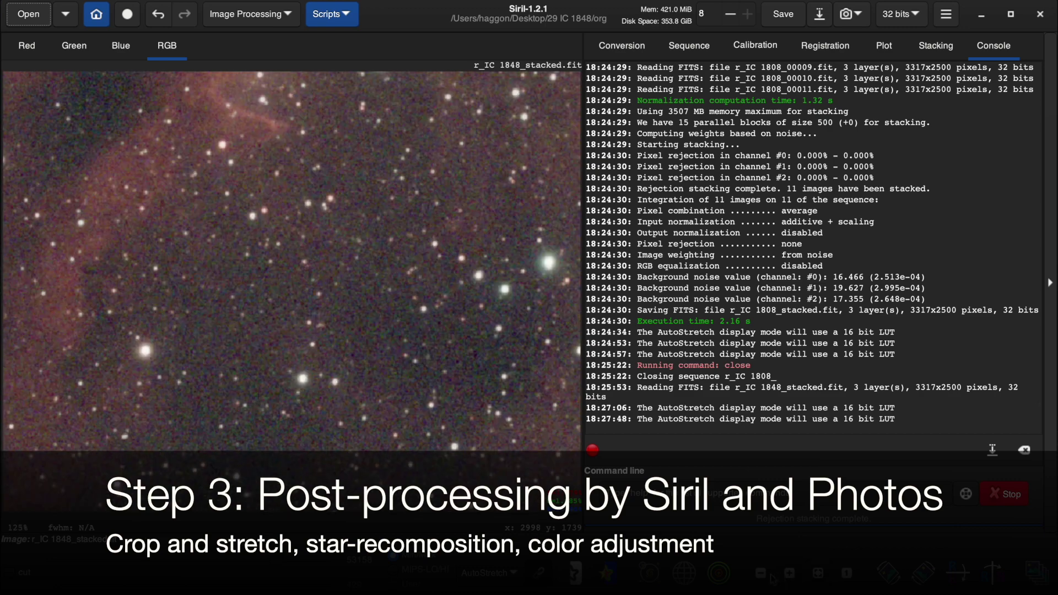
{"action": "left_click", "coordinate": [764, 578]}
{"action": "left_click", "coordinate": [765, 577]}
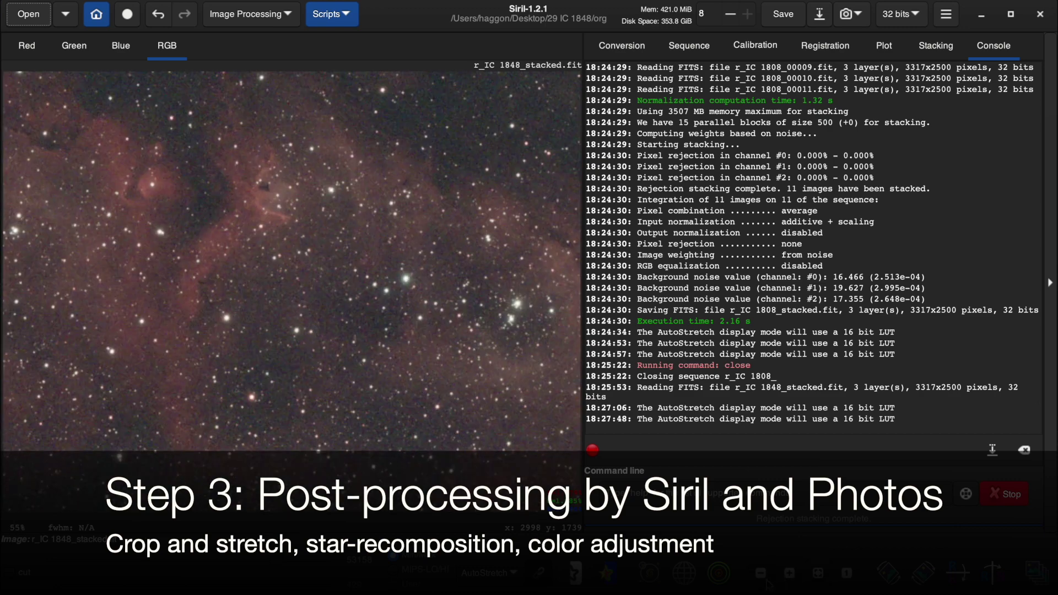
{"action": "left_click", "coordinate": [767, 583]}
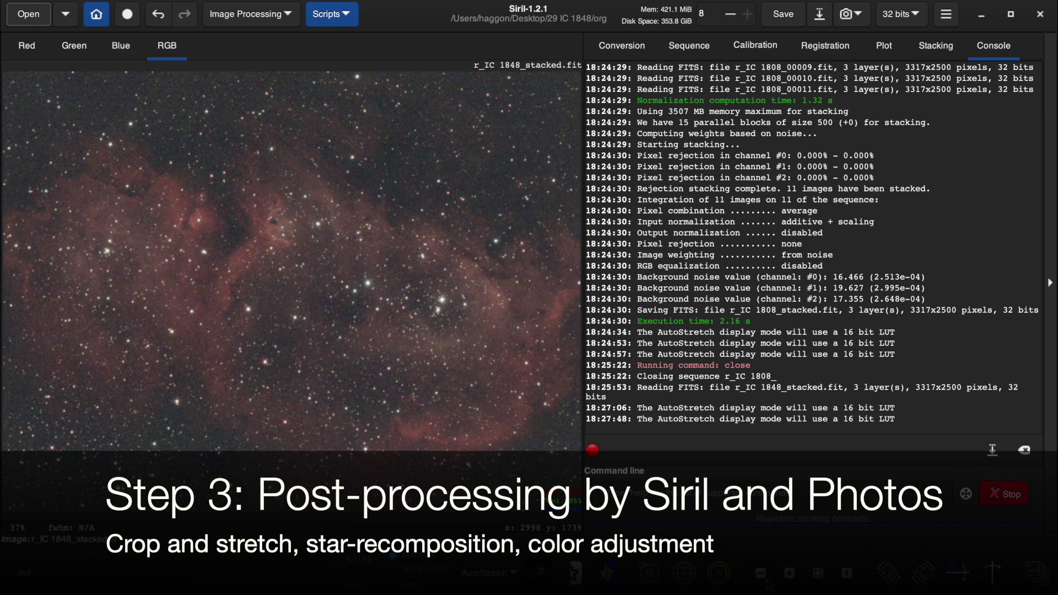
{"action": "left_click", "coordinate": [767, 583]}
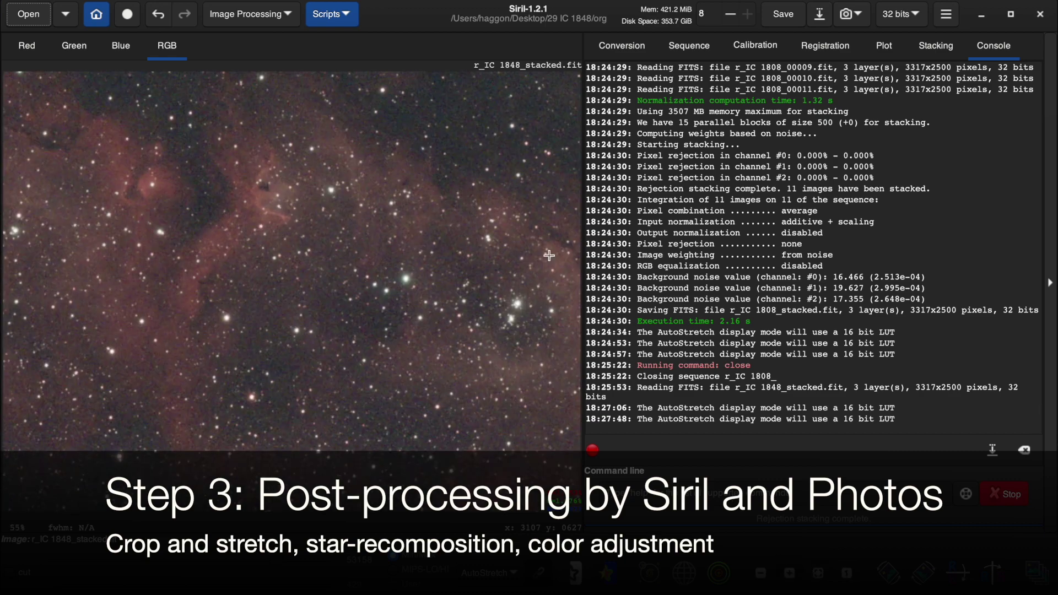
{"action": "left_click", "coordinate": [789, 578]}
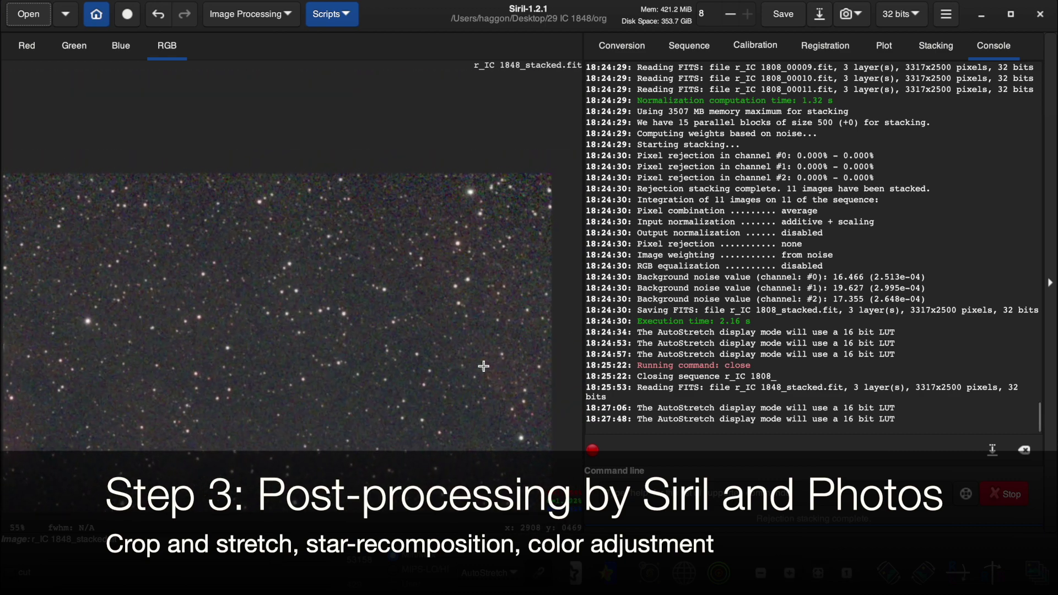
{"action": "left_click", "coordinate": [819, 574]}
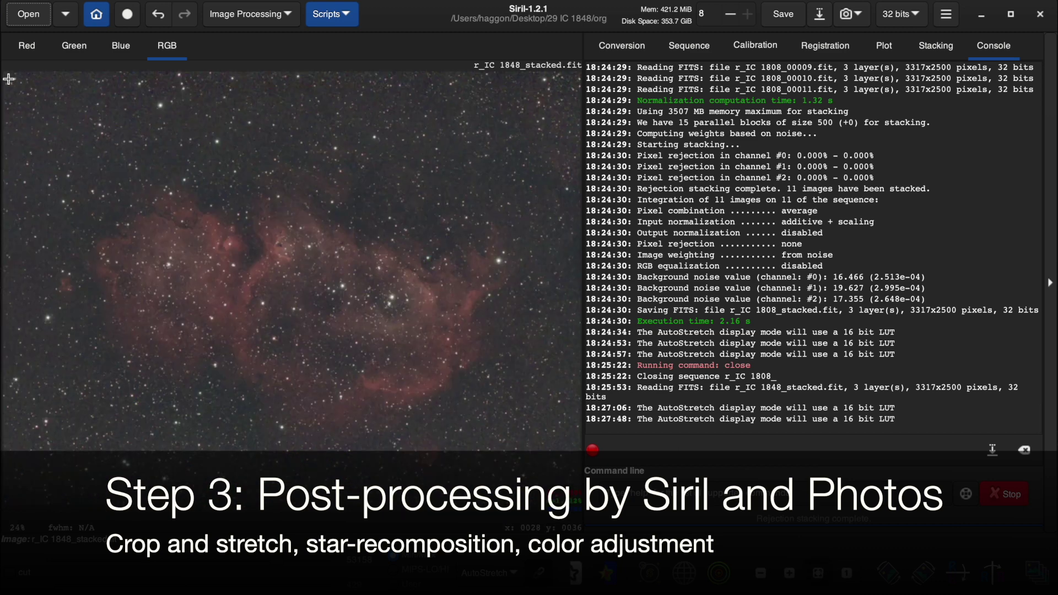
{"action": "mouse_move", "coordinate": [8, 78]}
{"action": "left_mouse_down"}
{"action": "mouse_move", "coordinate": [585, 465]}
{"action": "mouse_move", "coordinate": [575, 518]}
{"action": "mouse_move", "coordinate": [578, 500]}
{"action": "mouse_move", "coordinate": [579, 510]}
{"action": "left_mouse_up"}
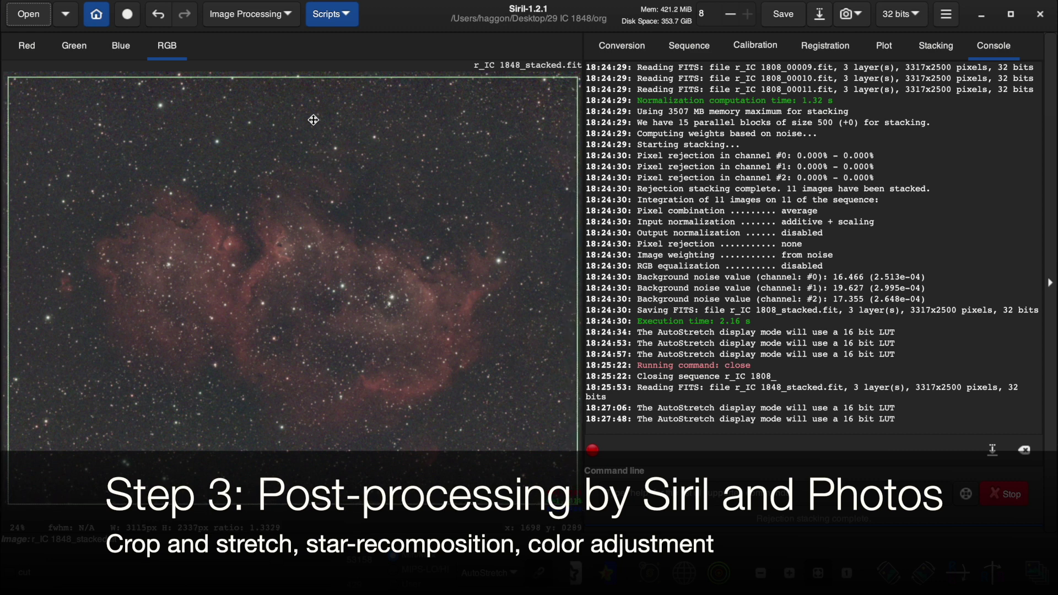
- Lower the selection's top edge, shift its left edge, and crop to about 3111 × 2289 px
{"action": "left_click_drag", "start_coordinate": [310, 79], "coordinate": [307, 86]}
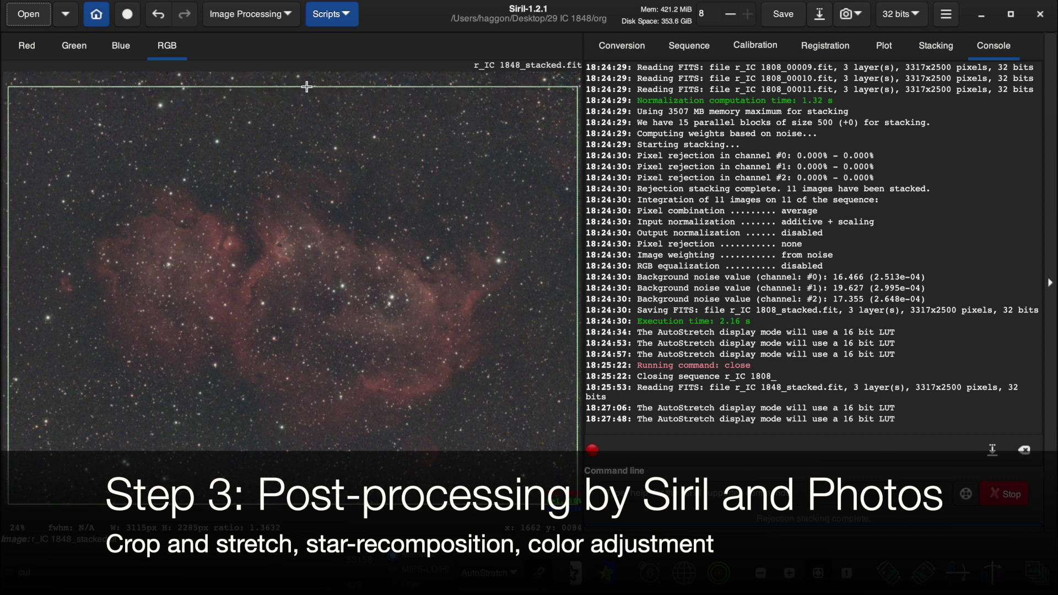
{"action": "left_click_drag", "start_coordinate": [308, 86], "coordinate": [307, 87]}
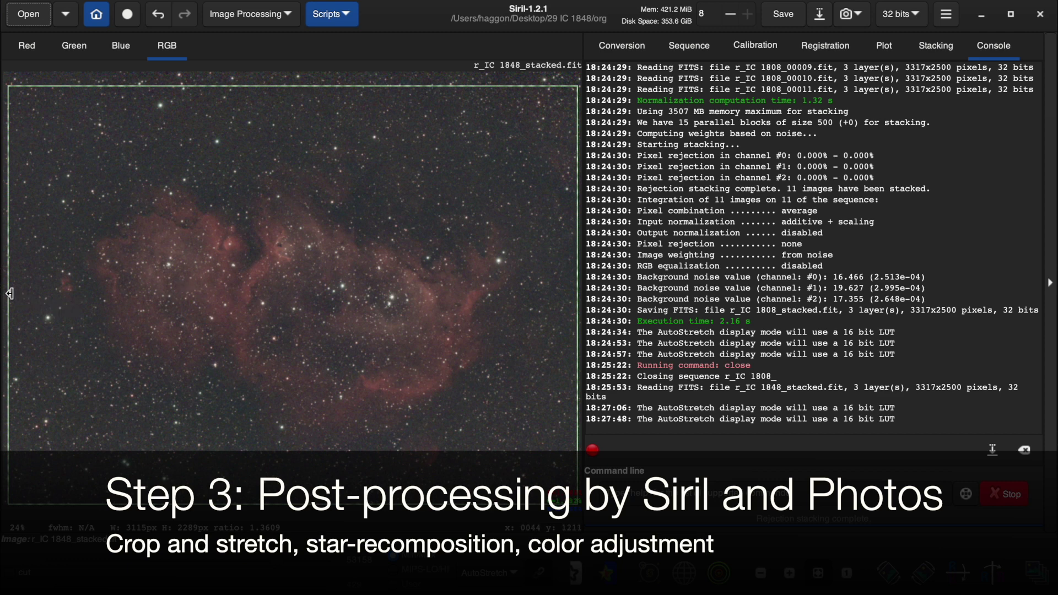
{"action": "left_click_drag", "start_coordinate": [11, 293], "coordinate": [9, 294]}
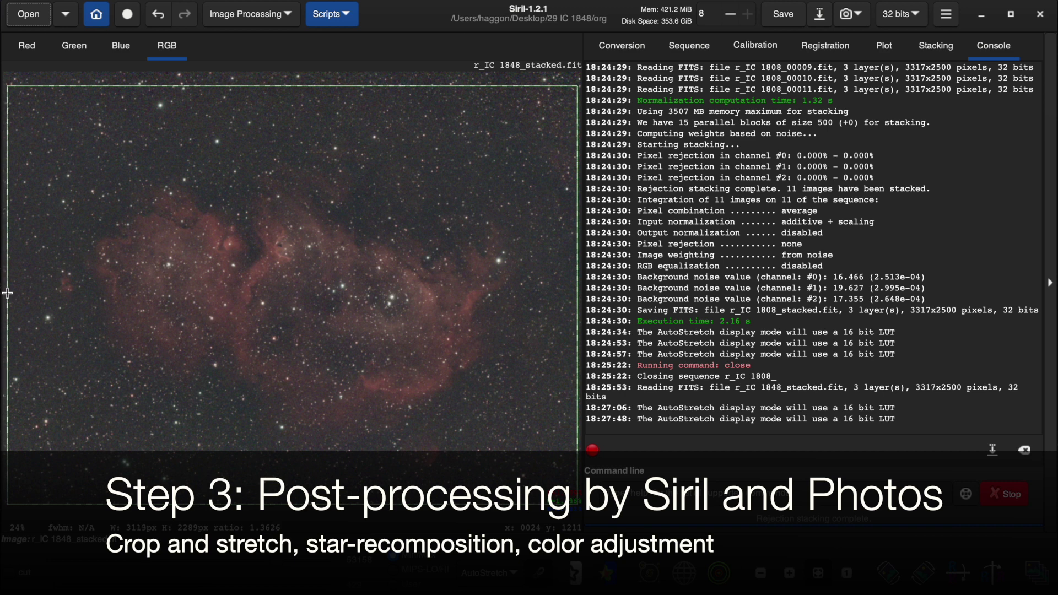
{"action": "right_click", "coordinate": [201, 311]}
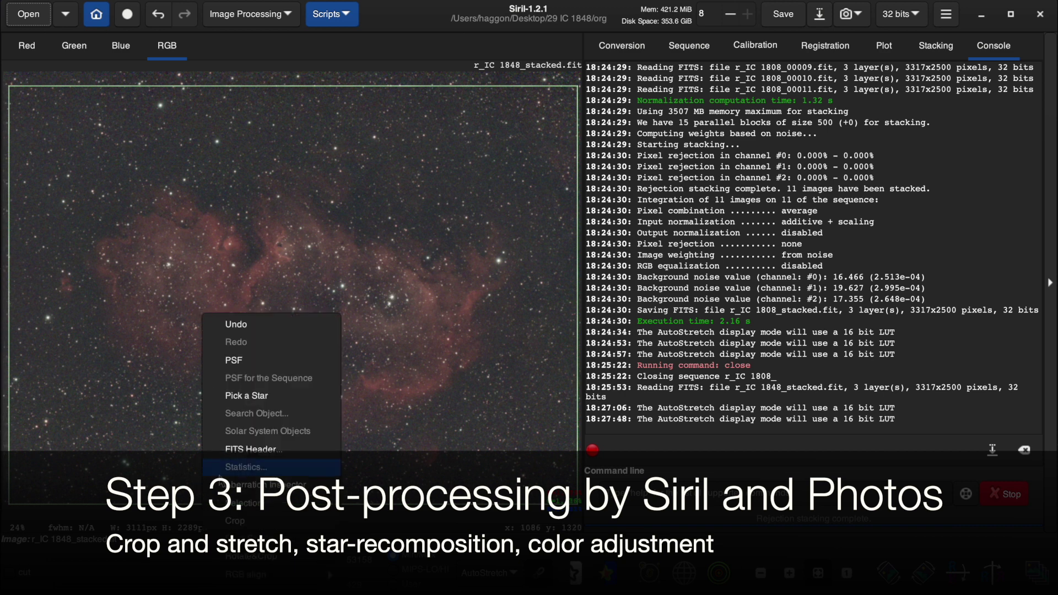
{"action": "left_click", "coordinate": [226, 524]}
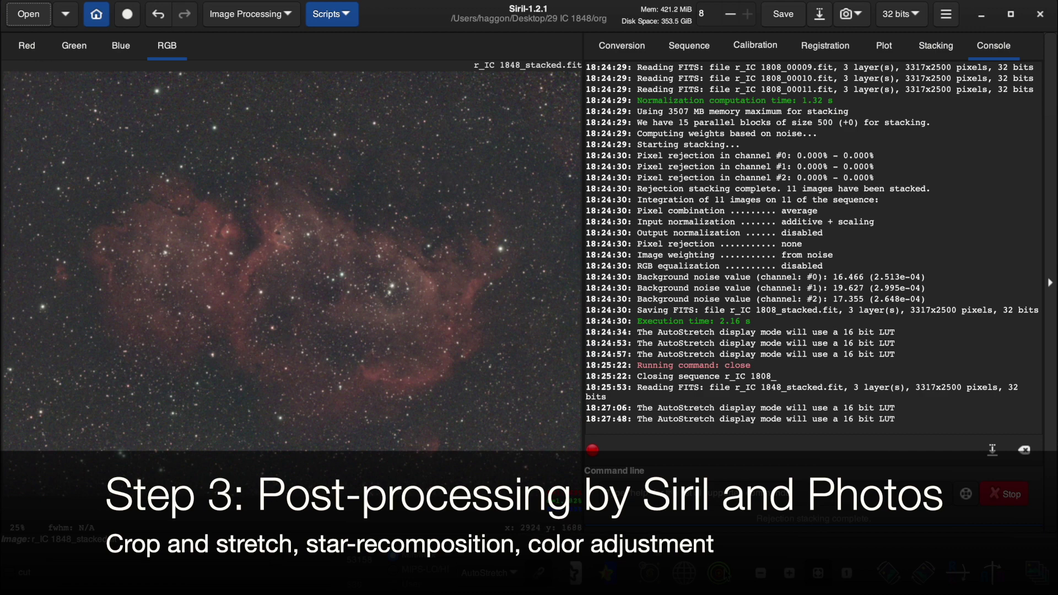
- Pan around the cropped nebula and star fields, zoom out to the whole image, then show the Image Processing menu
{"action": "scroll", "coordinate": [457, 158], "scroll_direction": "up", "scroll_amount": 1}
{"action": "scroll", "coordinate": [448, 157], "scroll_direction": "up", "scroll_amount": 1}
{"action": "left_click_drag", "start_coordinate": [319, 430], "coordinate": [366, 335]}
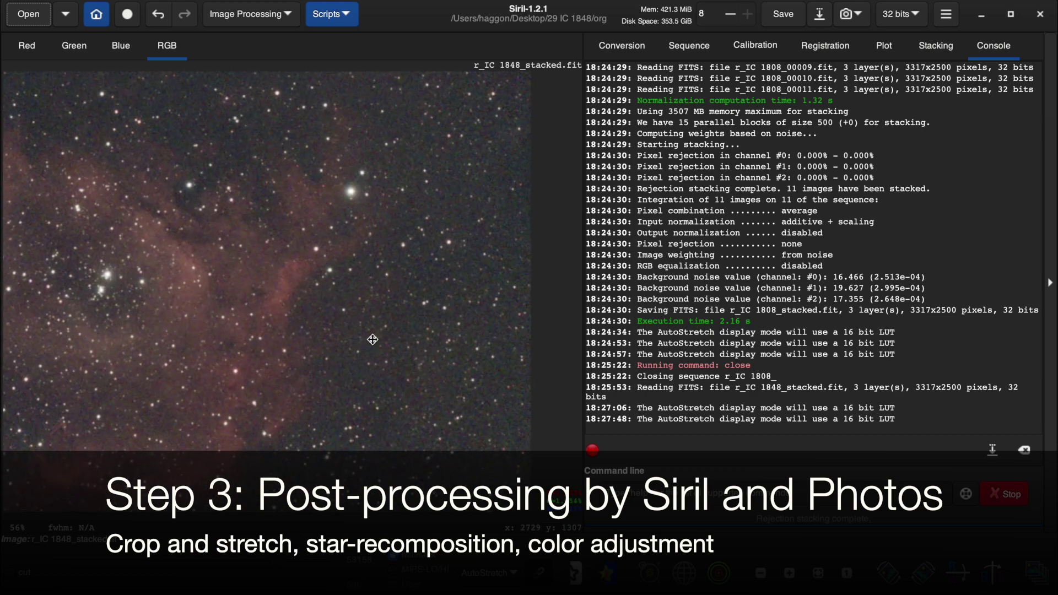
{"action": "left_click_drag", "start_coordinate": [238, 311], "coordinate": [481, 307]}
{"action": "left_click_drag", "start_coordinate": [44, 377], "coordinate": [480, 382]}
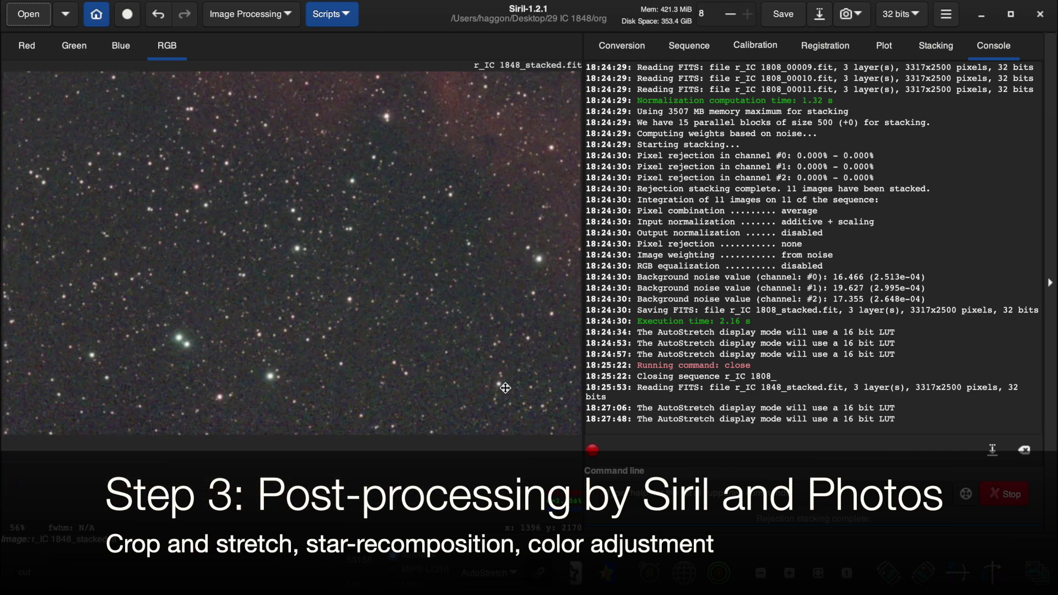
{"action": "mouse_move", "coordinate": [216, 373]}
{"action": "left_mouse_down"}
{"action": "mouse_move", "coordinate": [406, 318]}
{"action": "mouse_move", "coordinate": [266, 453]}
{"action": "left_mouse_up"}
{"action": "left_click_drag", "start_coordinate": [301, 270], "coordinate": [198, 325]}
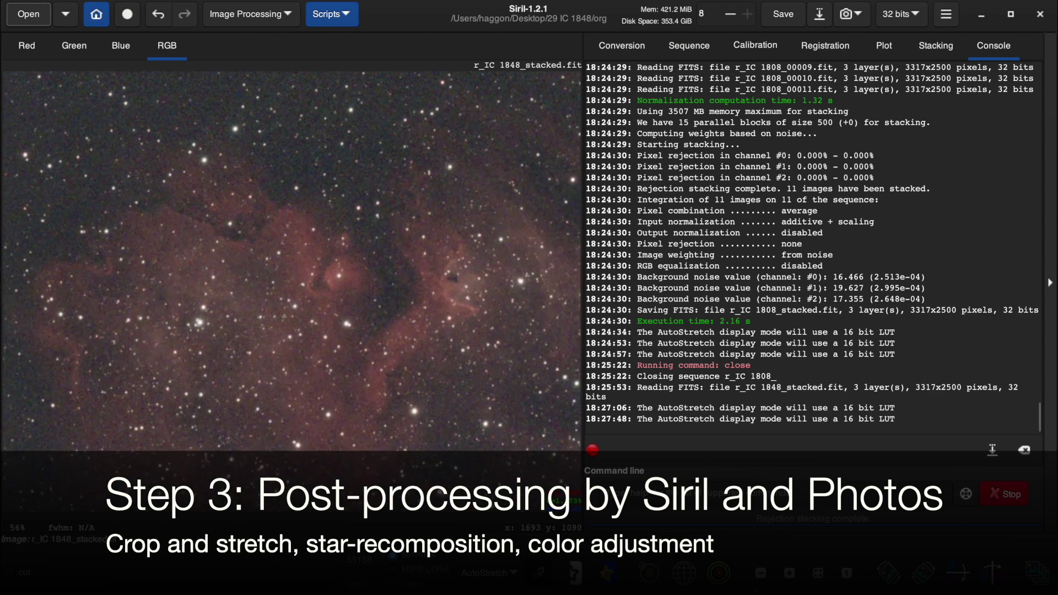
{"action": "left_click", "coordinate": [818, 573]}
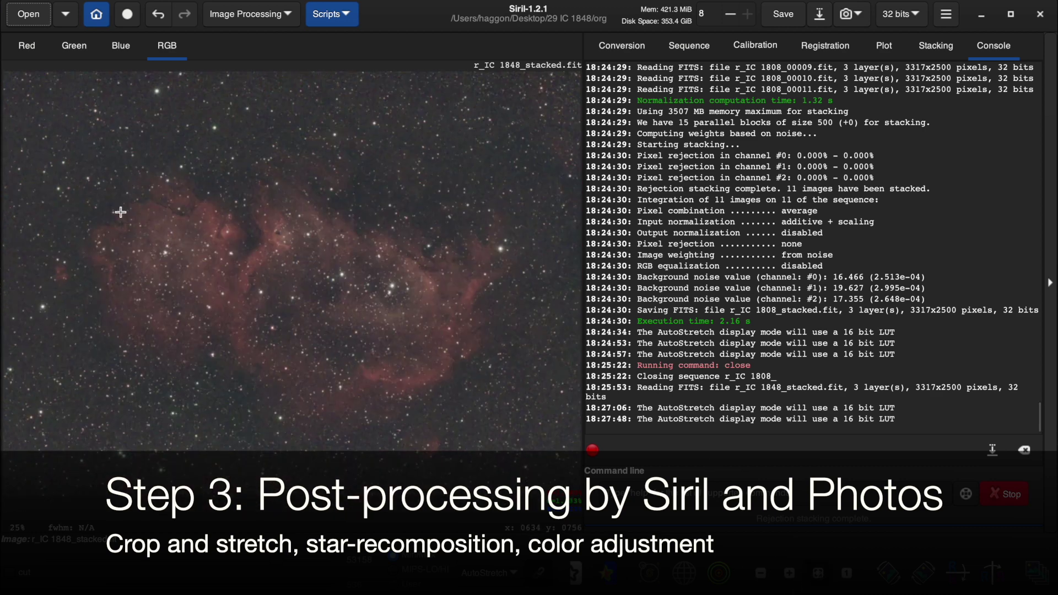
{"action": "left_click", "coordinate": [241, 17]}
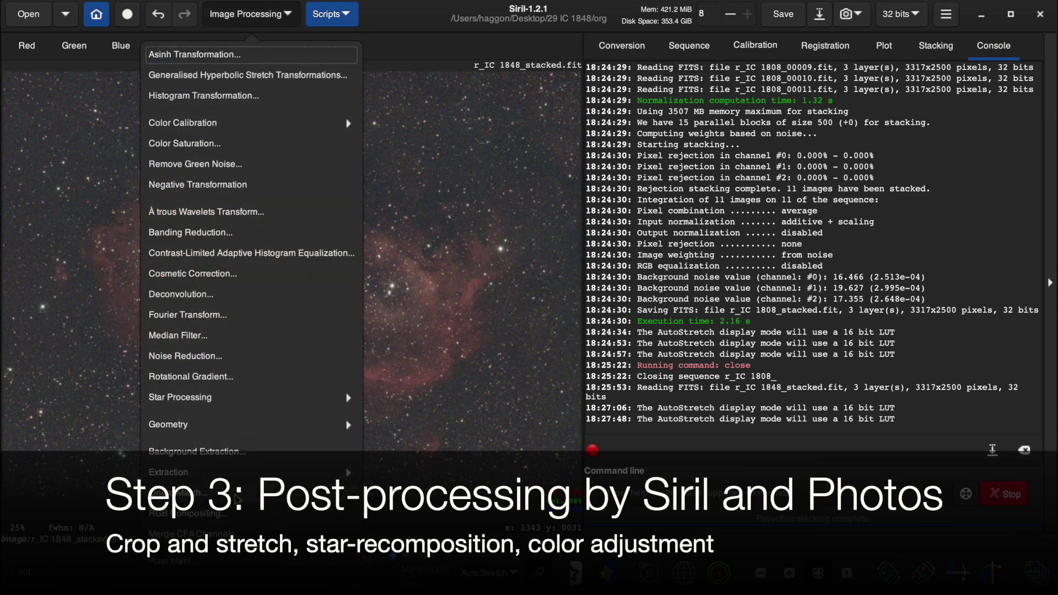
- Generate trial Background Extraction samples, close the dialog unapplied, and return to Image Processing
{"action": "left_click", "coordinate": [216, 452]}
{"action": "left_click", "coordinate": [661, 356]}
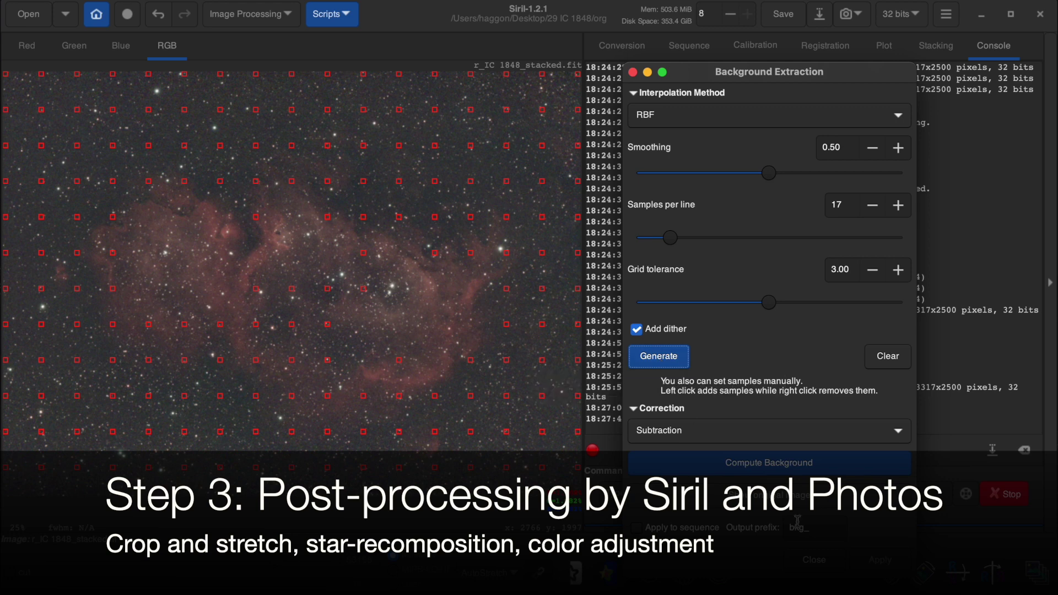
{"action": "left_click", "coordinate": [633, 71]}
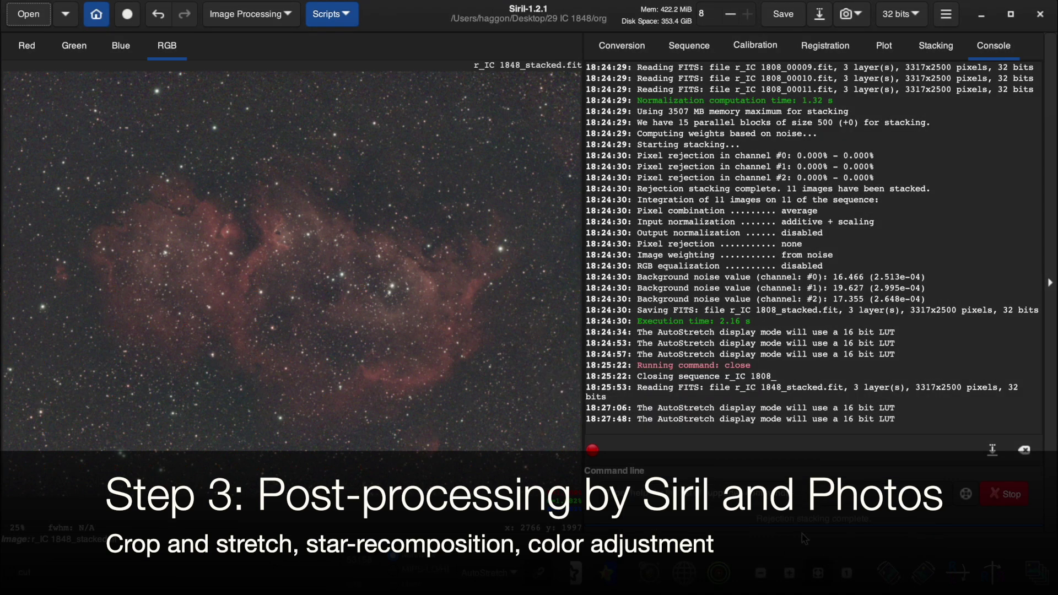
{"action": "left_click", "coordinate": [259, 20]}
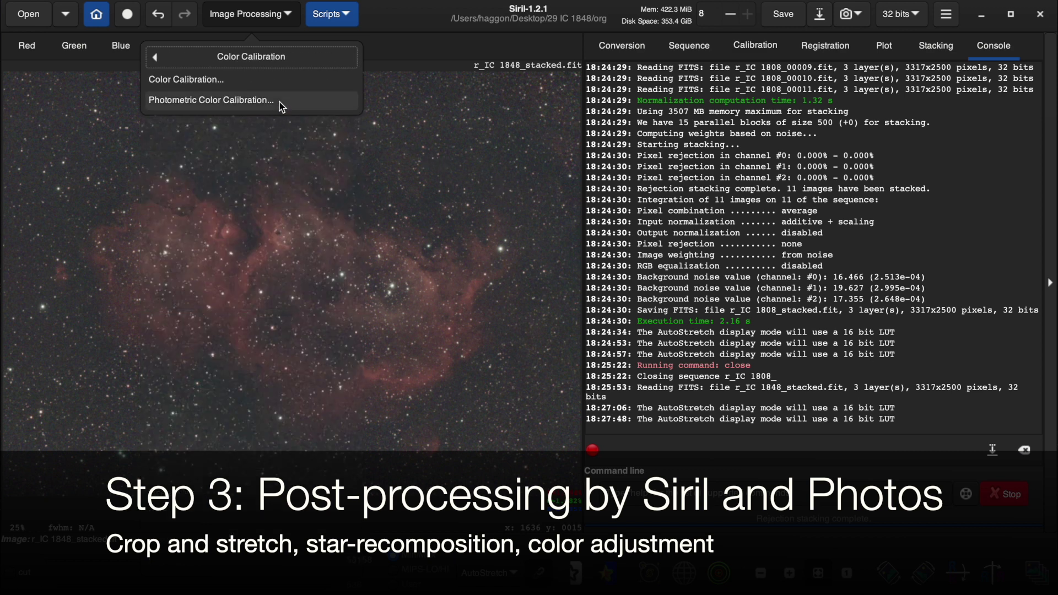
- Set focal length 200 and pixel size 2.9, look up IC 1848, and run Photometric Color Calibration
{"action": "left_click", "coordinate": [280, 102]}
{"action": "double_click", "coordinate": [501, 295]}
{"action": "type", "text": "200"}
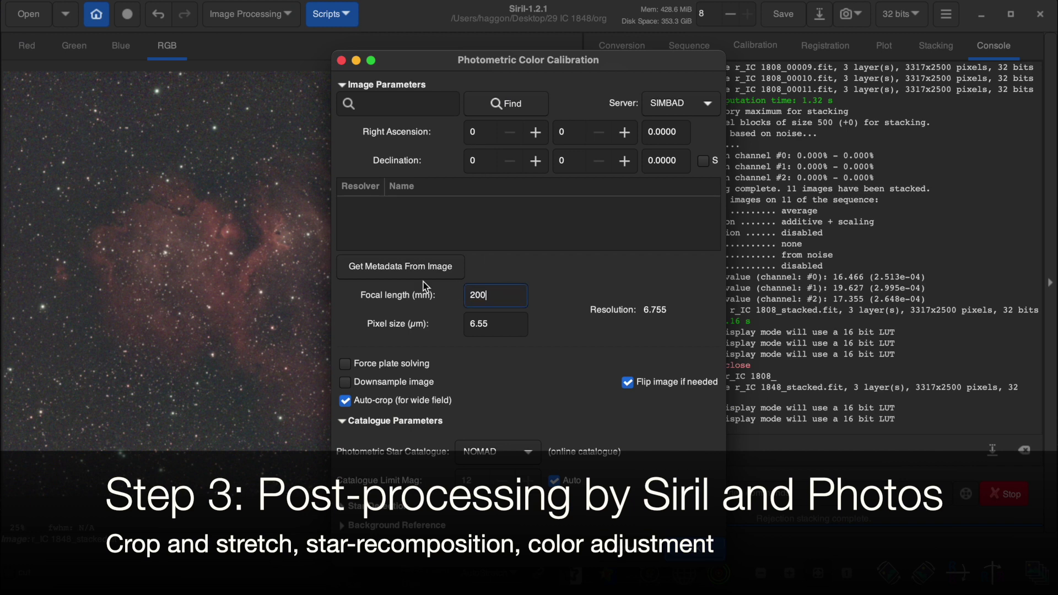
{"action": "left_click", "coordinate": [472, 323]}
{"action": "type", "text": "2."}
{"action": "type", "text": "9"}
{"action": "left_click", "coordinate": [406, 103]}
{"action": "type", "text": "IC 1848"}
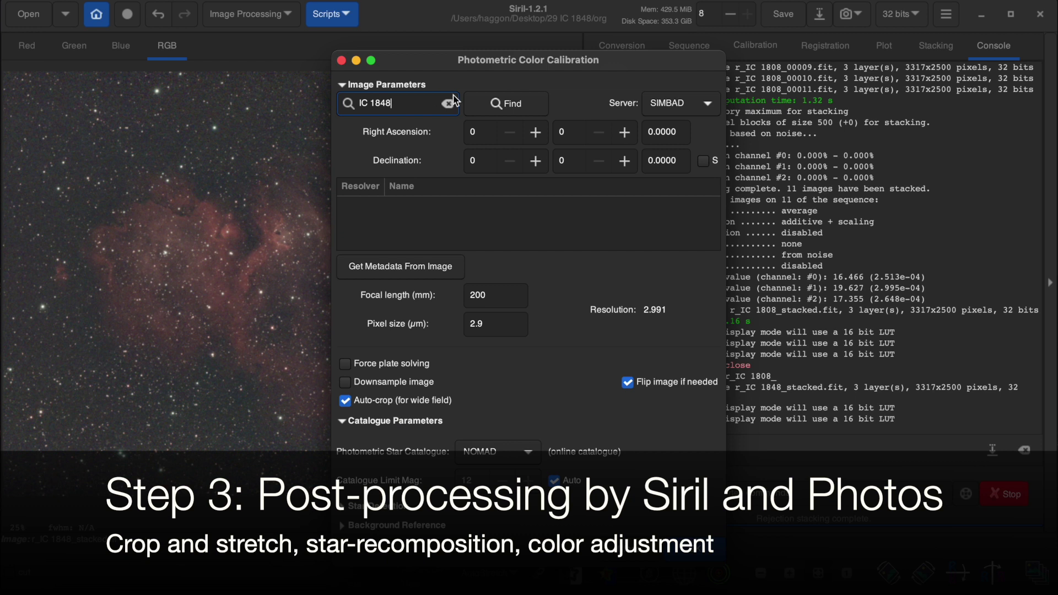
{"action": "left_click", "coordinate": [497, 106]}
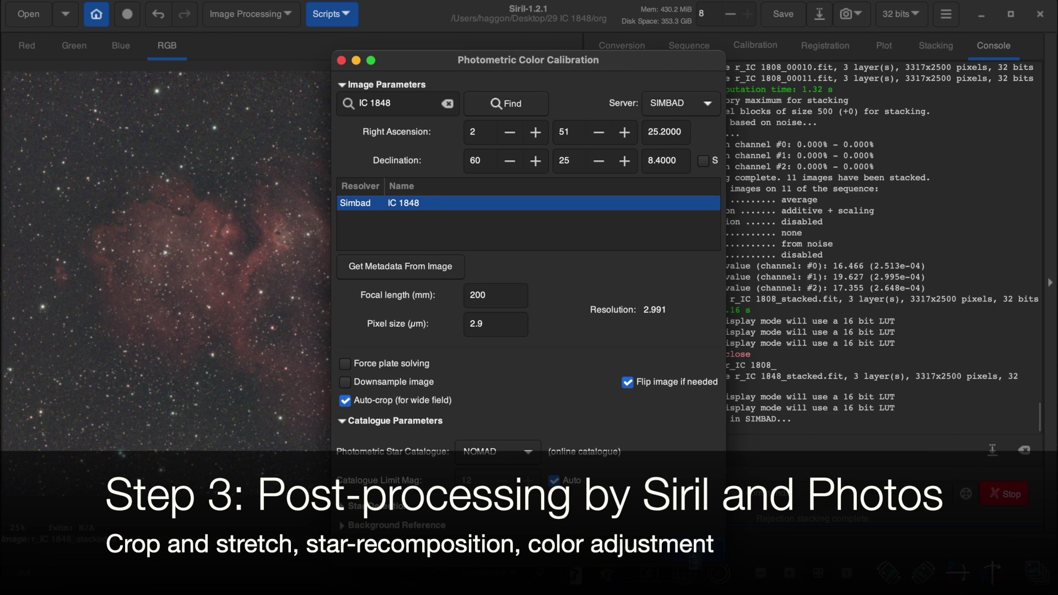
{"action": "left_click", "coordinate": [694, 551]}
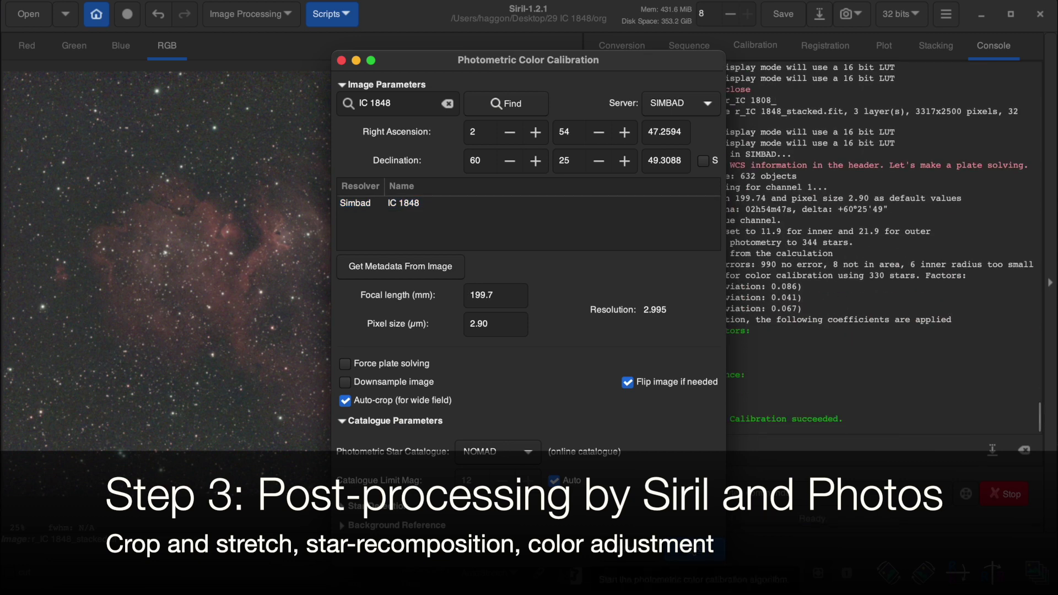
{"action": "left_click", "coordinate": [626, 558]}
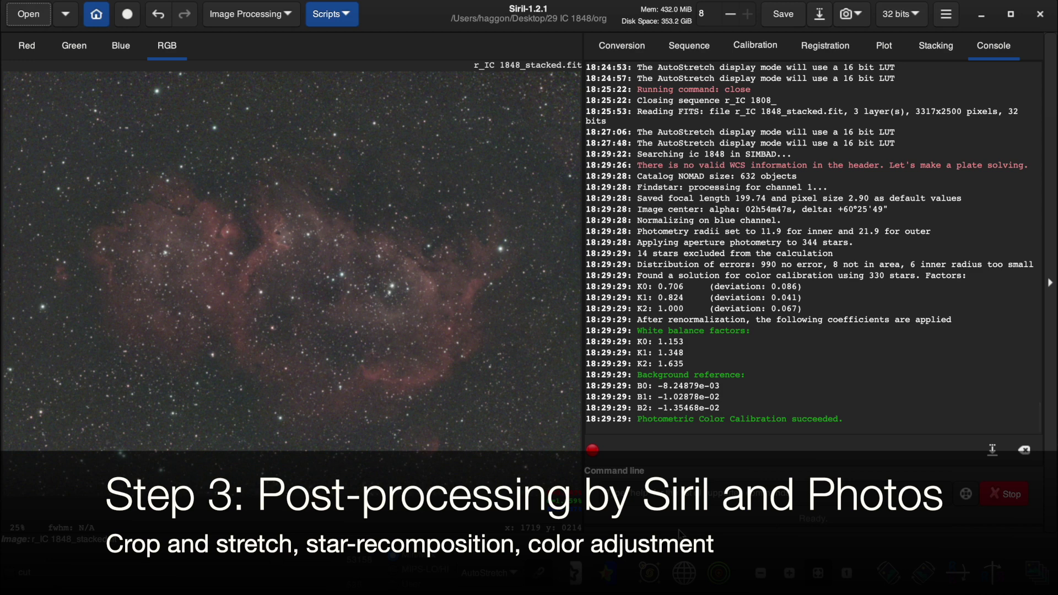
- Remove green noise with SCNR using Average Neutral protection and preserved lightness
{"action": "left_click", "coordinate": [242, 14]}
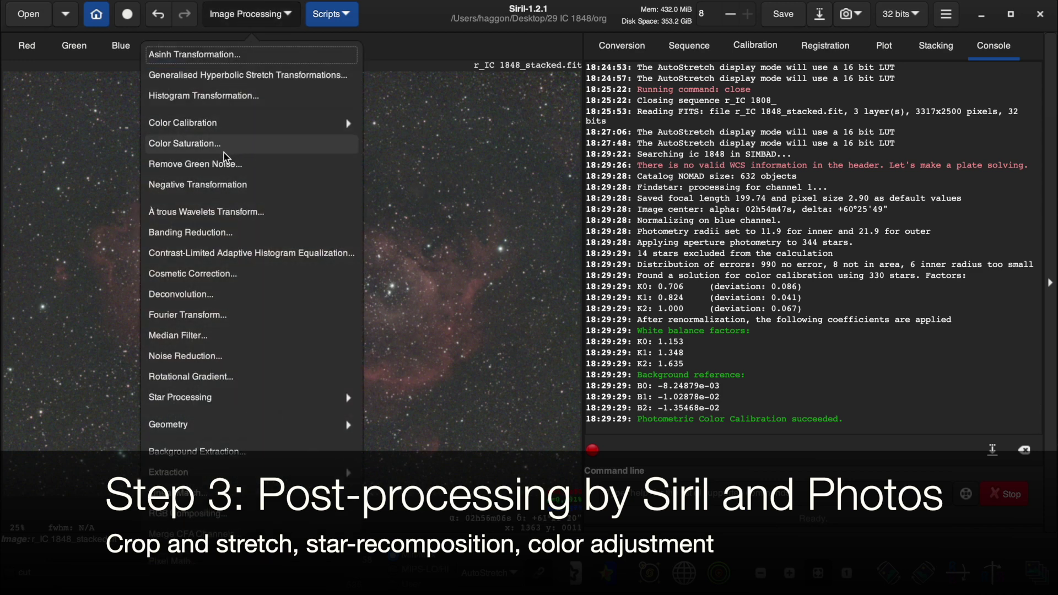
{"action": "left_click", "coordinate": [219, 163]}
{"action": "left_click", "coordinate": [632, 379]}
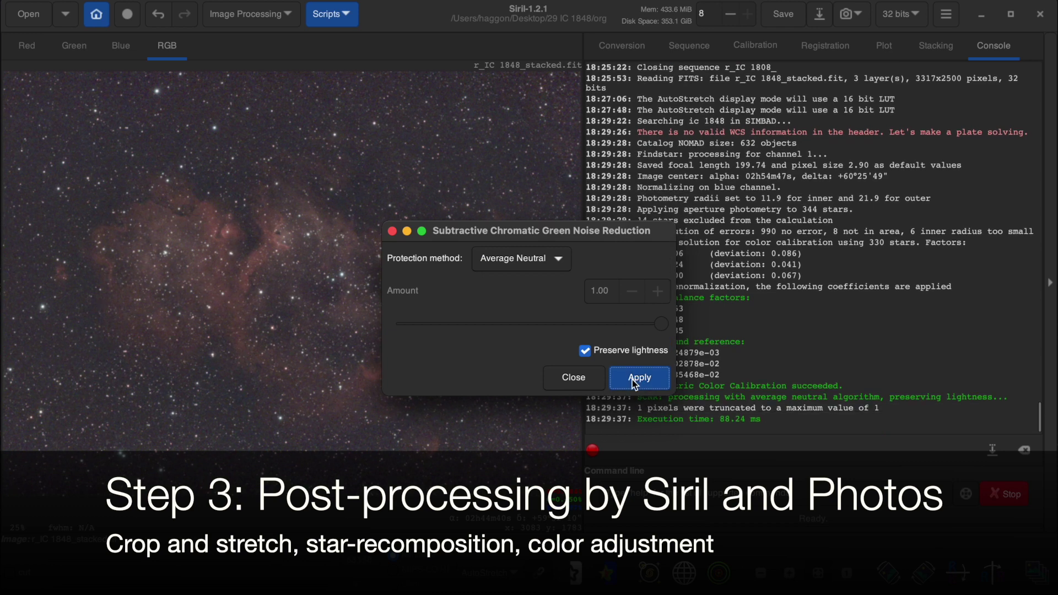
{"action": "left_click", "coordinate": [601, 379]}
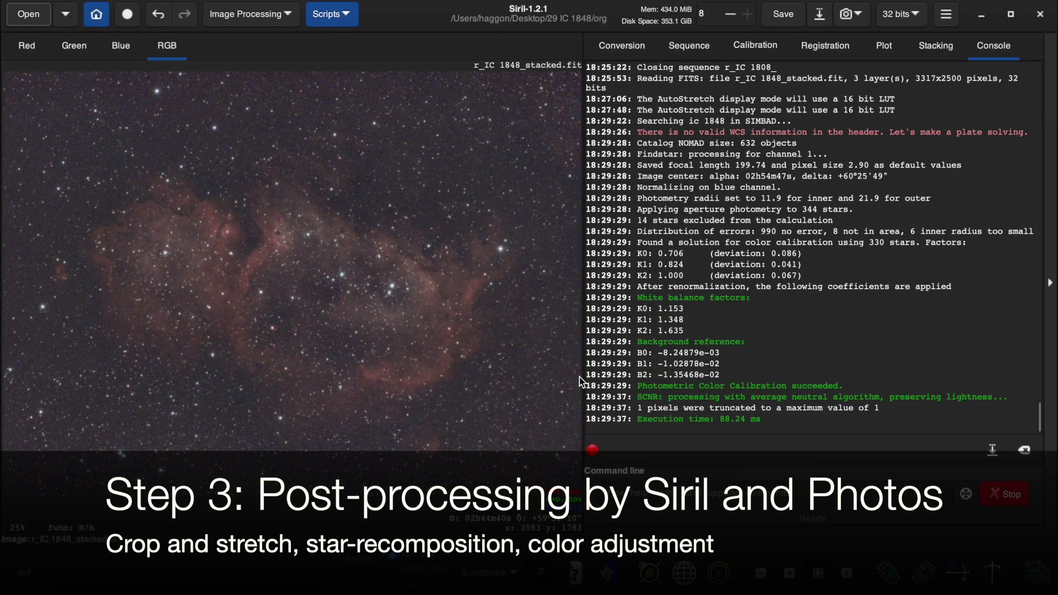
{"action": "left_click", "coordinate": [242, 14]}
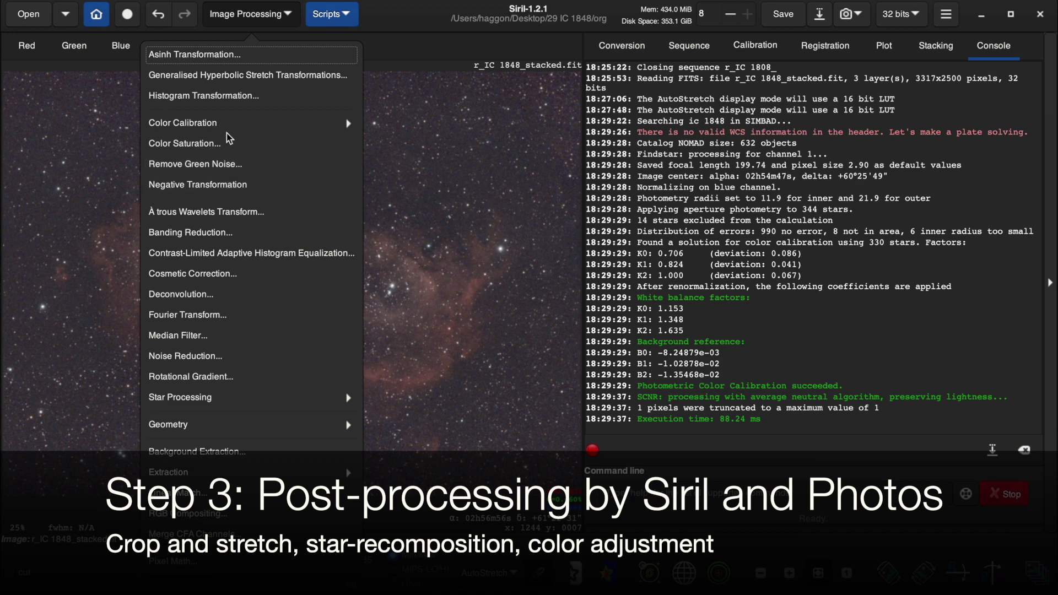
{"action": "left_click", "coordinate": [243, 123]}
- Neutralise the background using a 154 × 127 px empty sky patch above the nebula as reference
{"action": "left_click", "coordinate": [232, 80]}
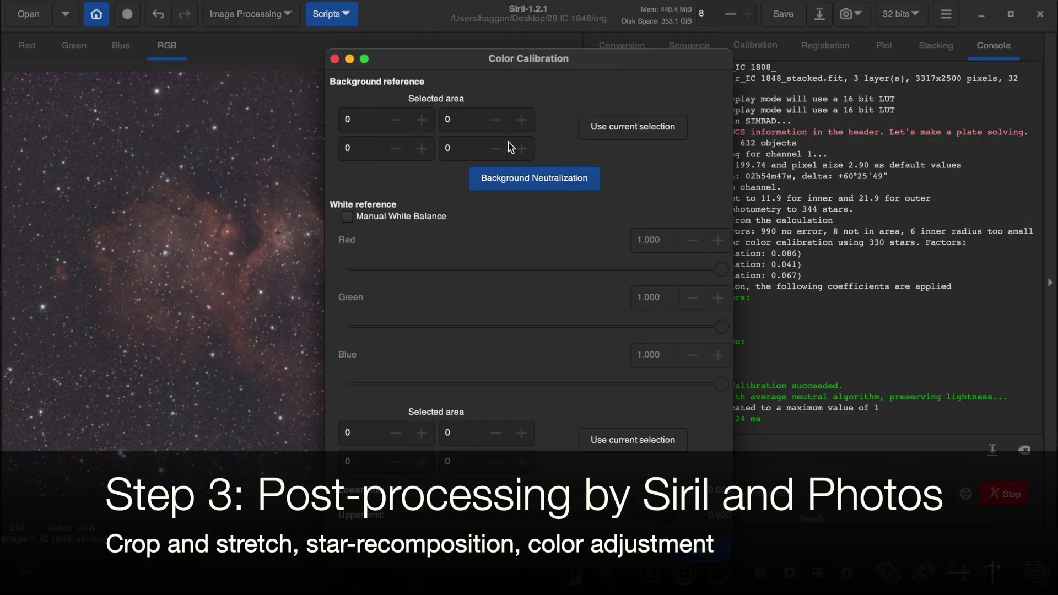
{"action": "left_click_drag", "start_coordinate": [448, 58], "coordinate": [672, 55]}
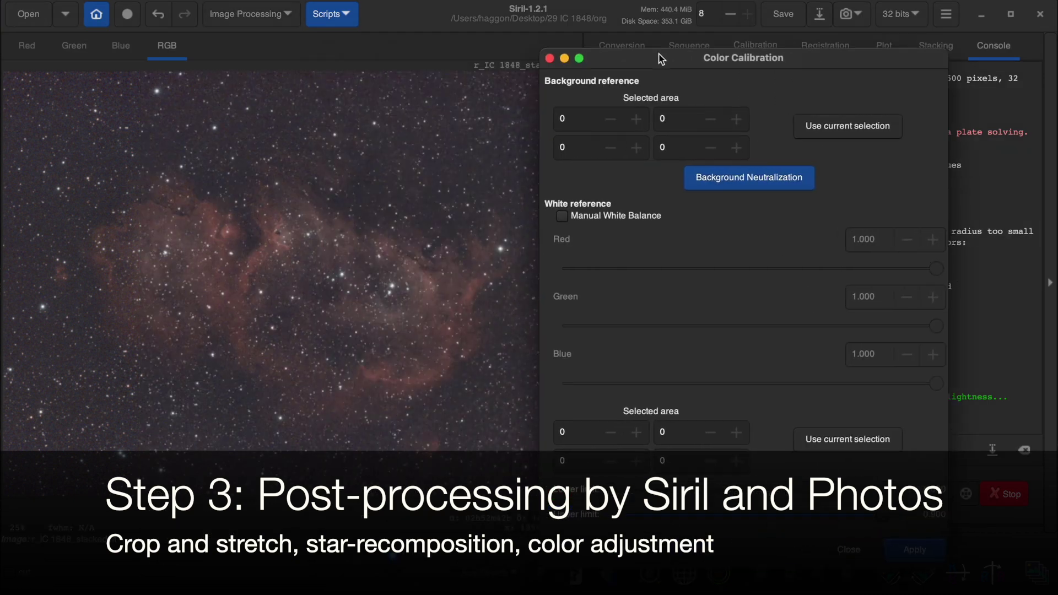
{"action": "left_click", "coordinate": [441, 163]}
{"action": "left_click_drag", "start_coordinate": [440, 157], "coordinate": [470, 181]}
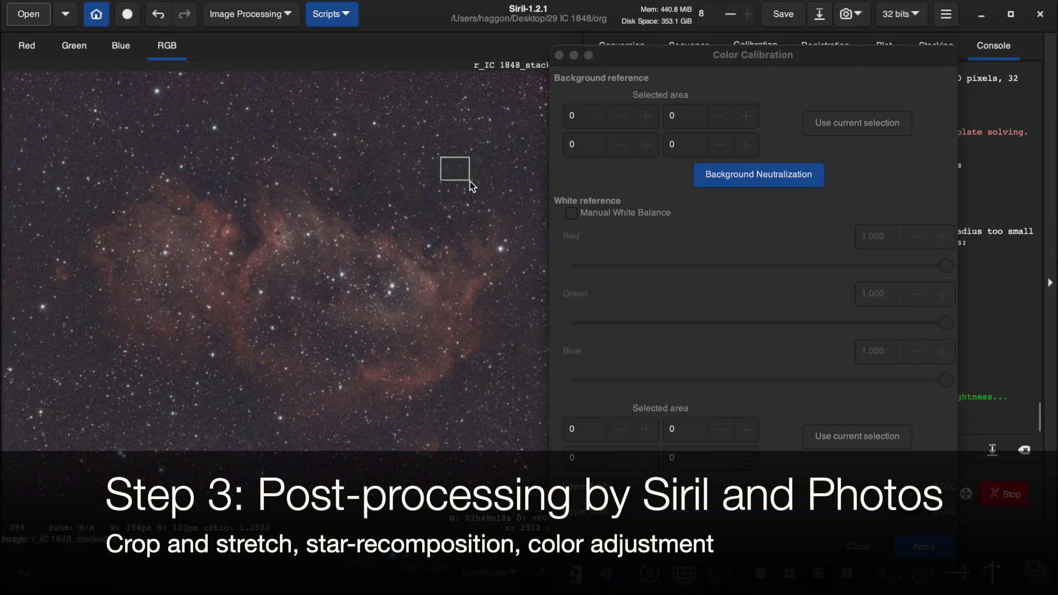
{"action": "left_click", "coordinate": [841, 124]}
{"action": "left_click", "coordinate": [765, 174]}
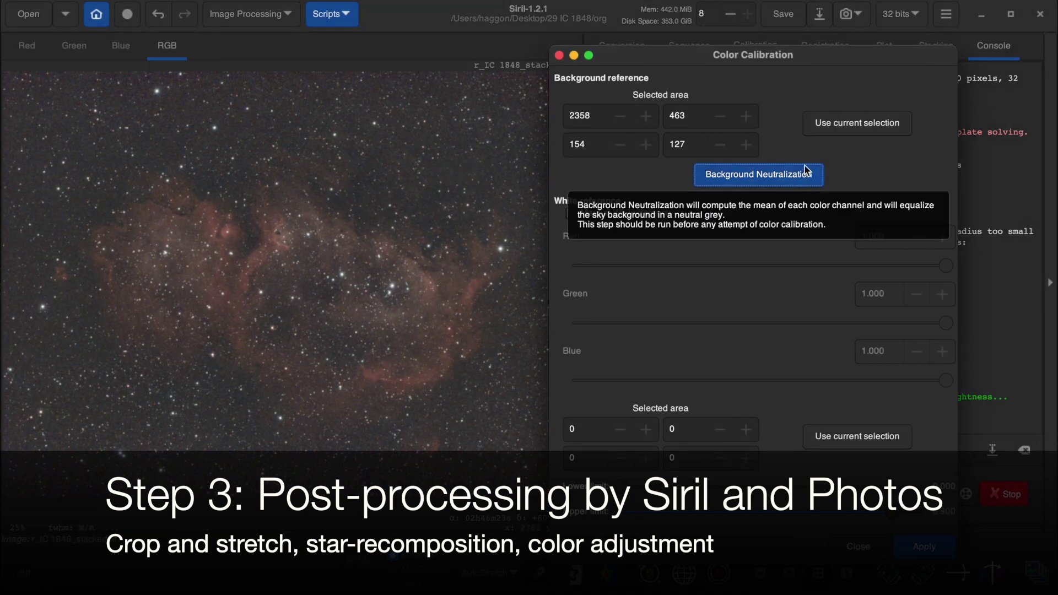
{"action": "left_click", "coordinate": [861, 547]}
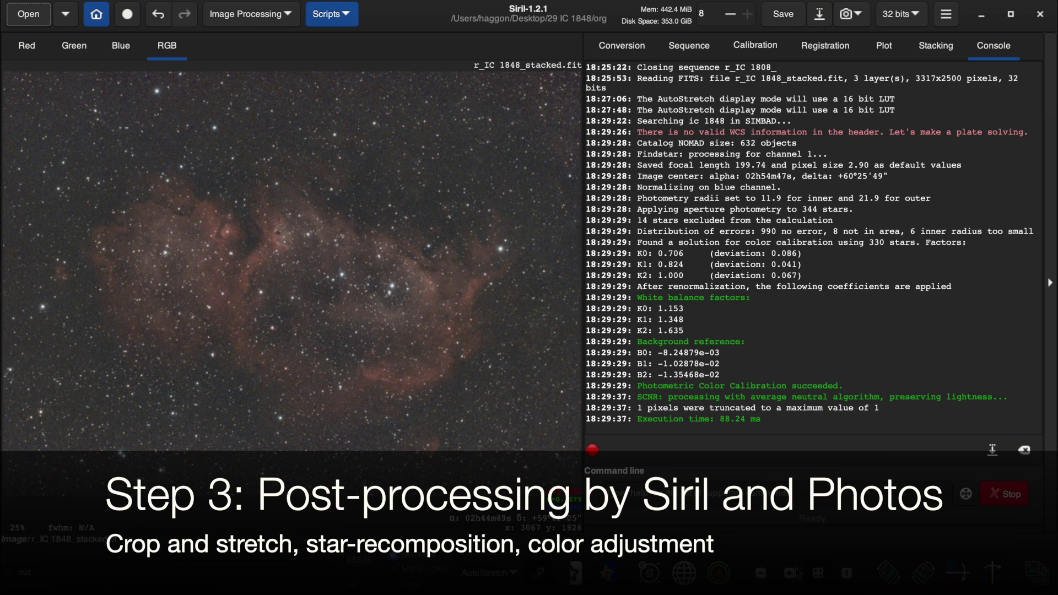
{"action": "key", "text": "ctrl+plus"}
{"action": "key", "text": "ctrl+plus"}
{"action": "scroll", "coordinate": [444, 256], "scroll_direction": "right", "scroll_amount": 5}
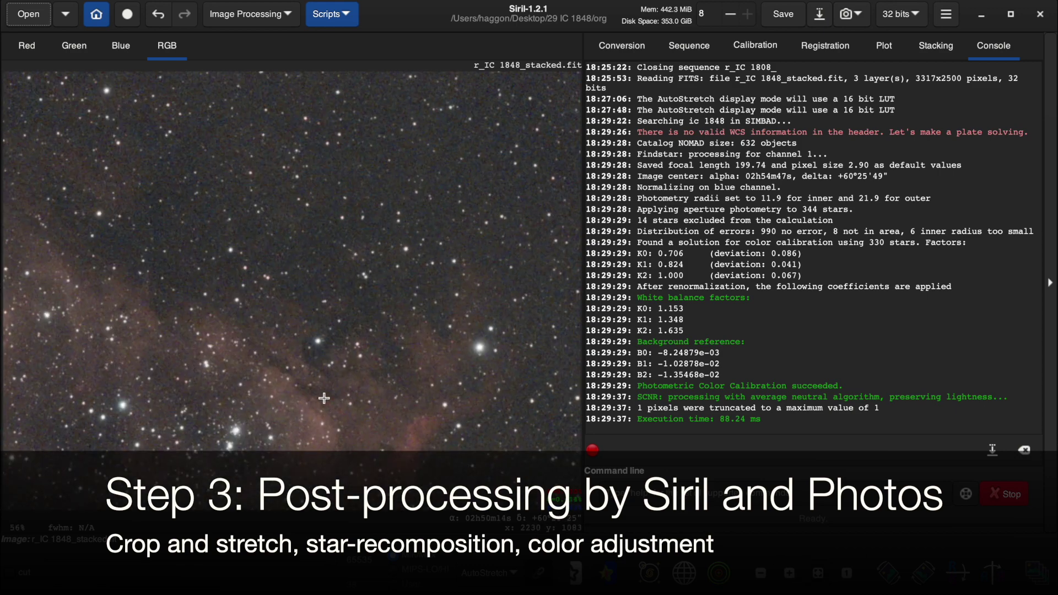
{"action": "scroll", "coordinate": [338, 323], "scroll_direction": "right", "scroll_amount": 5}
{"action": "scroll", "coordinate": [235, 305], "scroll_direction": "left", "scroll_amount": 5}
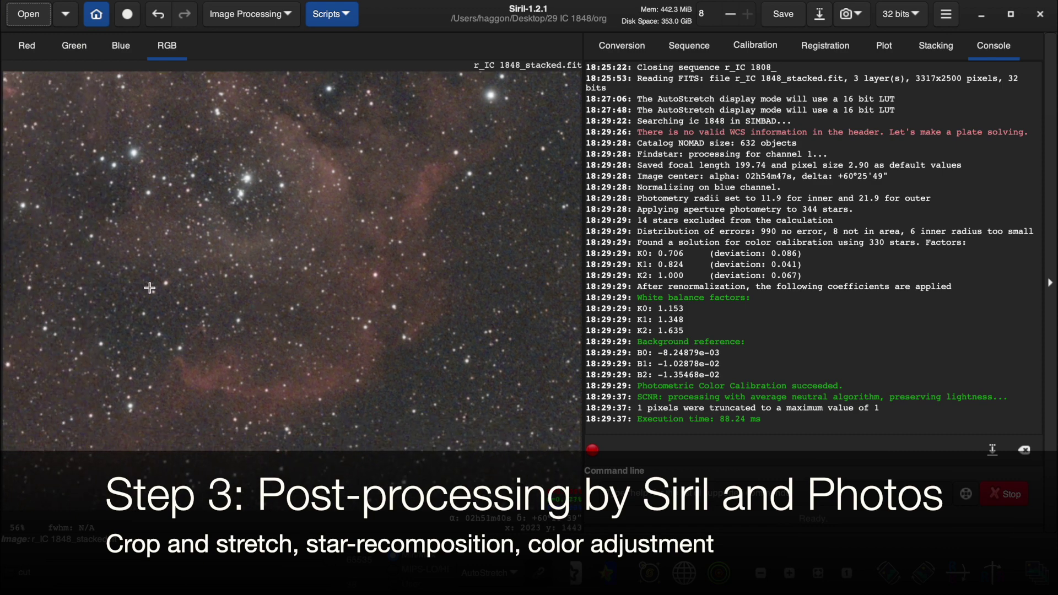
{"action": "scroll", "coordinate": [330, 330], "scroll_direction": "left", "scroll_amount": 5}
{"action": "scroll", "coordinate": [364, 392], "scroll_direction": "left", "scroll_amount": 5}
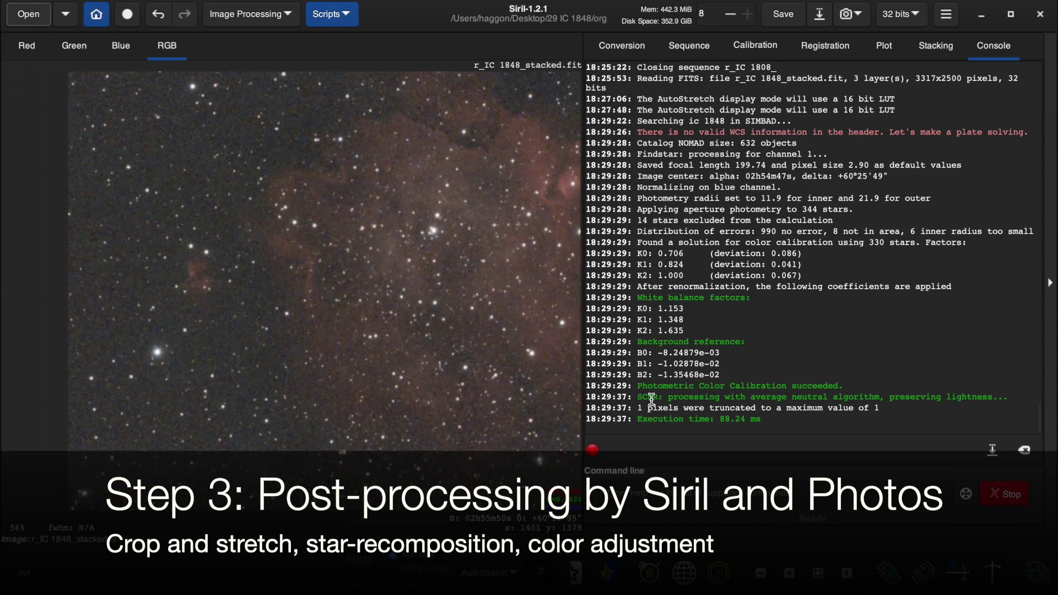
{"action": "scroll", "coordinate": [306, 408], "scroll_direction": "up", "scroll_amount": 4}
{"action": "scroll", "coordinate": [292, 407], "scroll_direction": "right", "scroll_amount": 7}
{"action": "scroll", "coordinate": [292, 408], "scroll_direction": "up", "scroll_amount": 2}
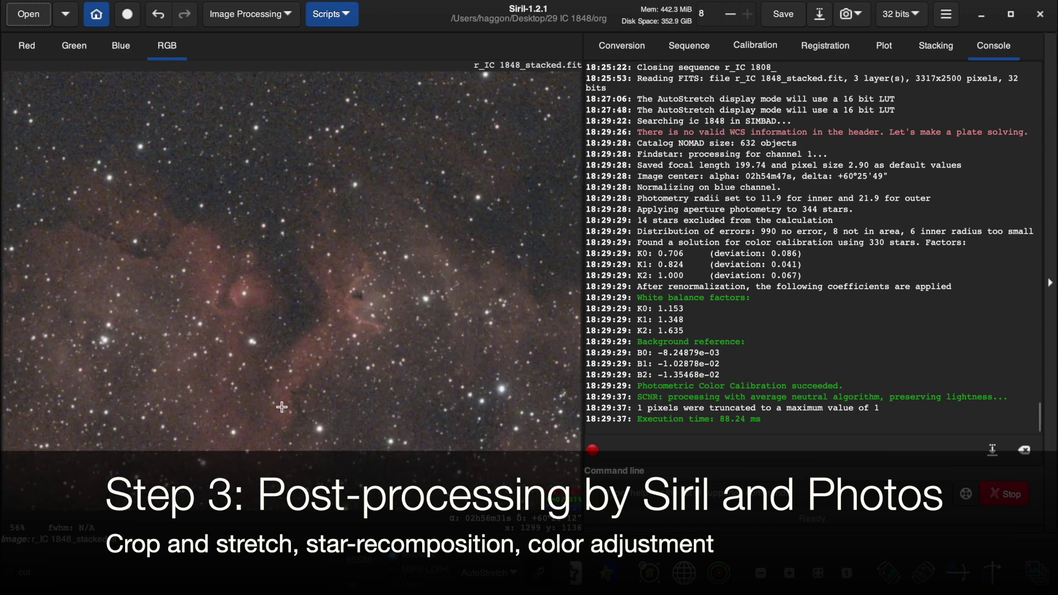
{"action": "scroll", "coordinate": [292, 259], "scroll_direction": "down", "scroll_amount": 2}
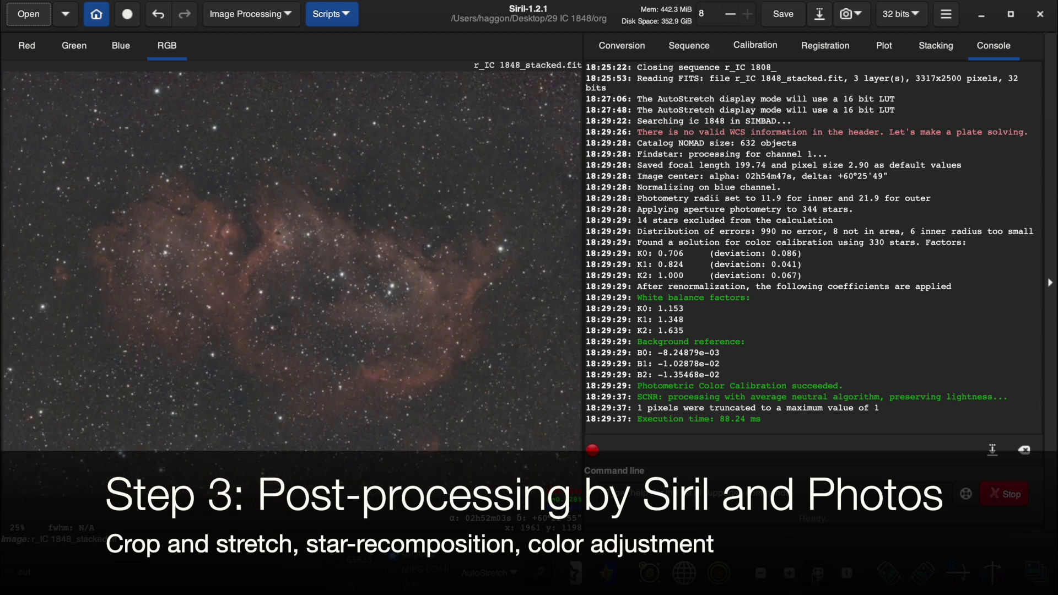
- Inspect the red, green and blue channels individually, then return to the RGB composite view
{"action": "left_click", "coordinate": [116, 56]}
{"action": "left_click", "coordinate": [80, 52]}
{"action": "left_click", "coordinate": [30, 49]}
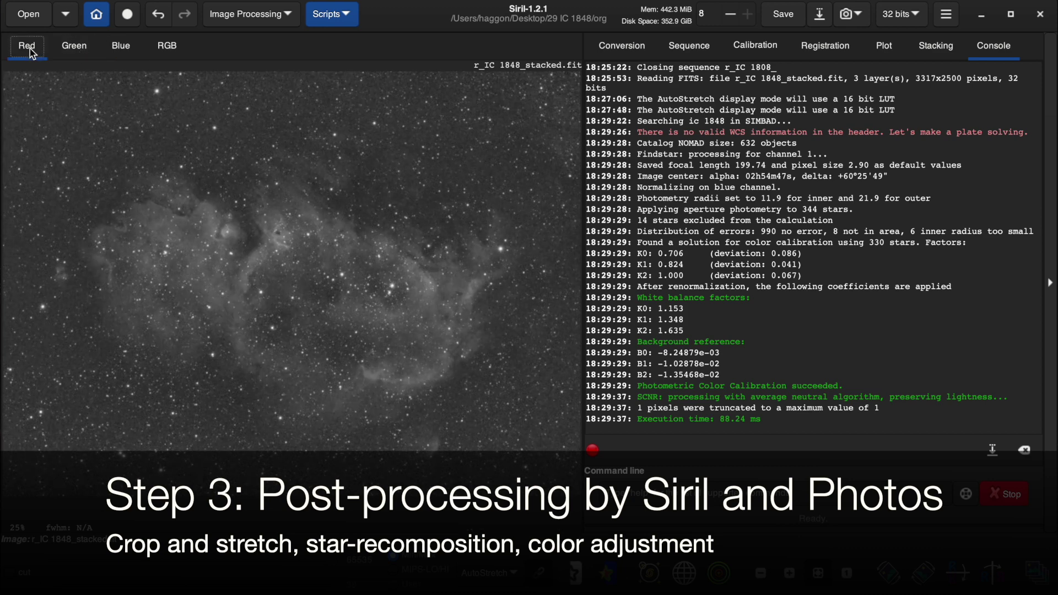
{"action": "left_click", "coordinate": [68, 50]}
{"action": "left_click", "coordinate": [22, 48]}
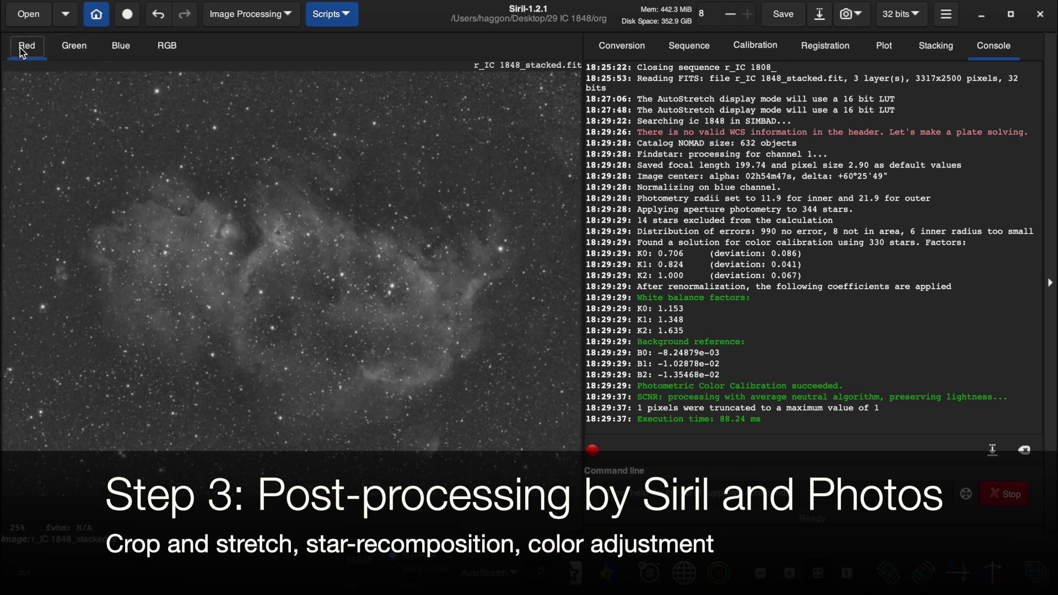
{"action": "left_click", "coordinate": [74, 55]}
{"action": "left_click", "coordinate": [140, 53]}
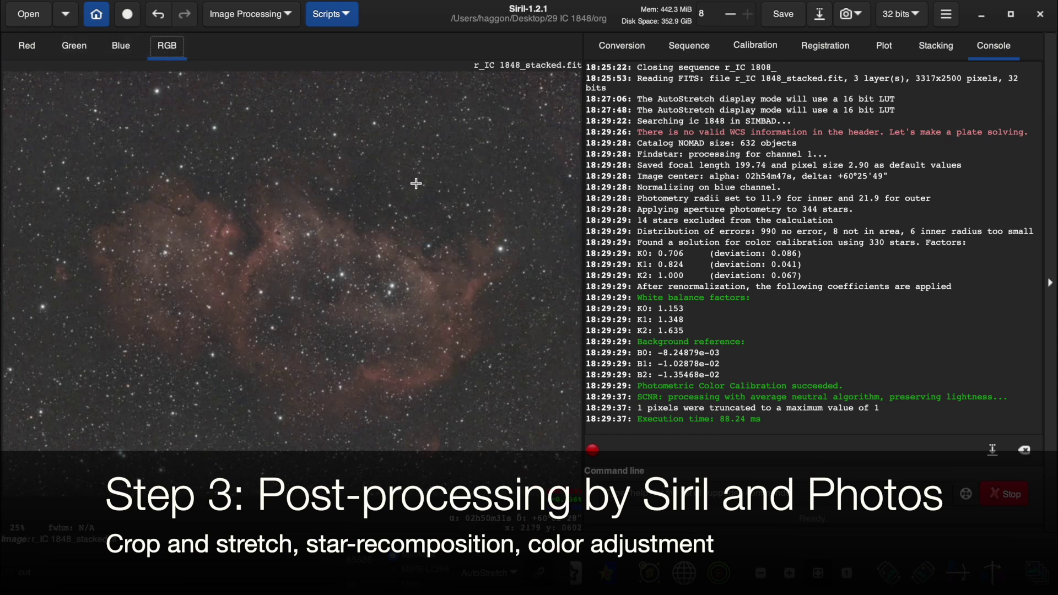
{"action": "left_click", "coordinate": [259, 9]}
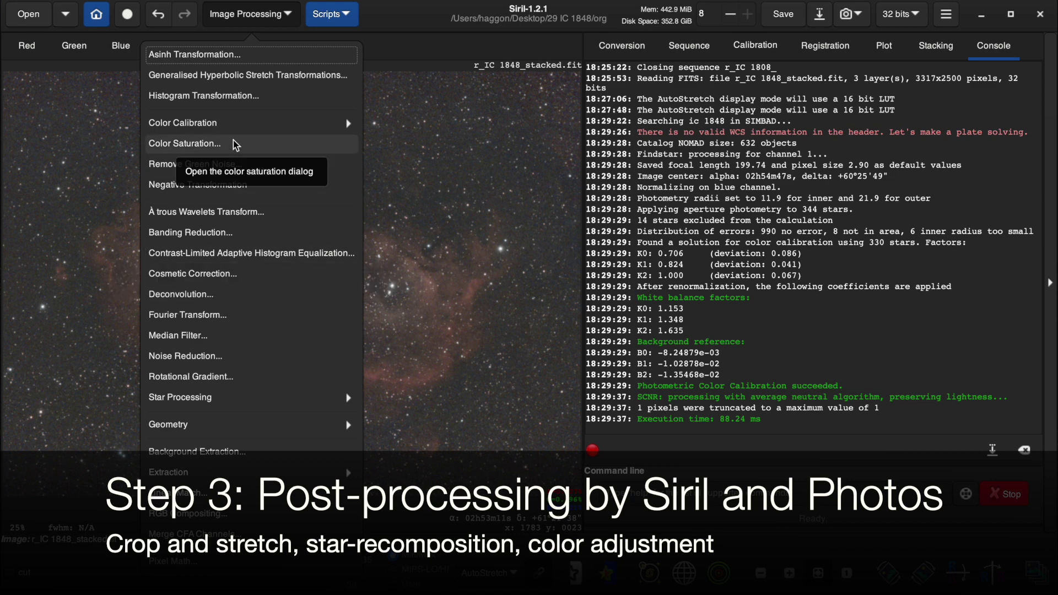
- Apply a histogram stretch with the highlights slider pulled down to 0.774
{"action": "left_click", "coordinate": [236, 97]}
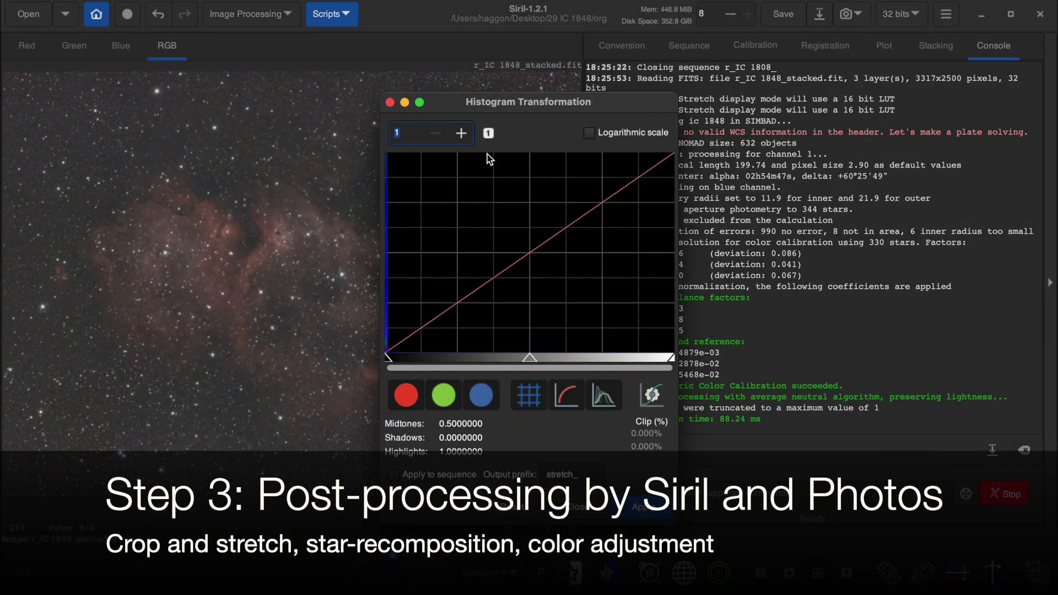
{"action": "left_click", "coordinate": [461, 133]}
{"action": "left_click", "coordinate": [589, 133]}
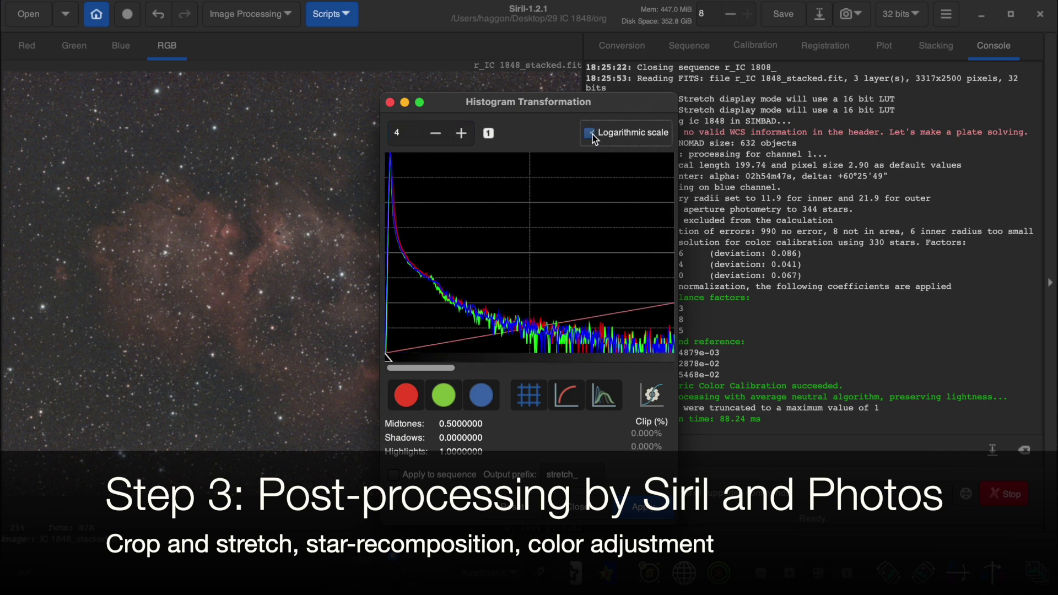
{"action": "left_click", "coordinate": [428, 136]}
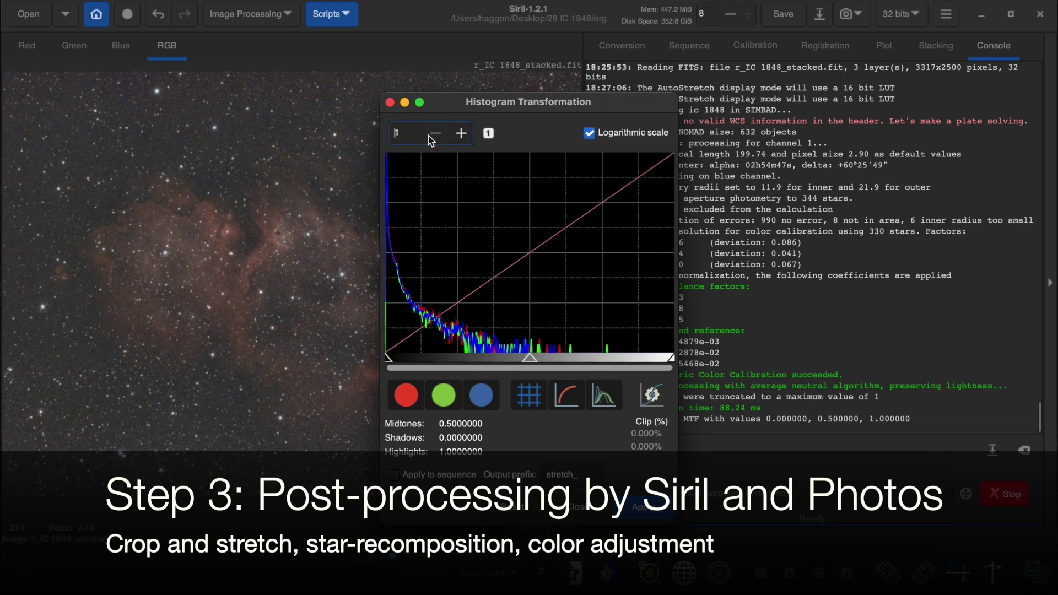
{"action": "left_click_drag", "start_coordinate": [672, 358], "coordinate": [605, 360]}
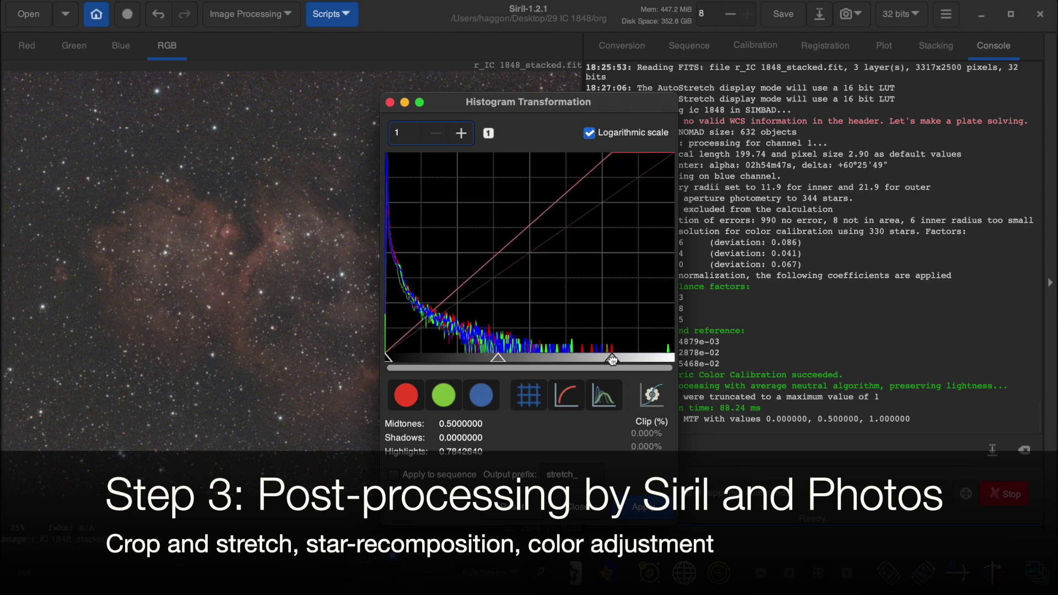
{"action": "left_click_drag", "start_coordinate": [604, 360], "coordinate": [609, 360]}
{"action": "left_click", "coordinate": [646, 508]}
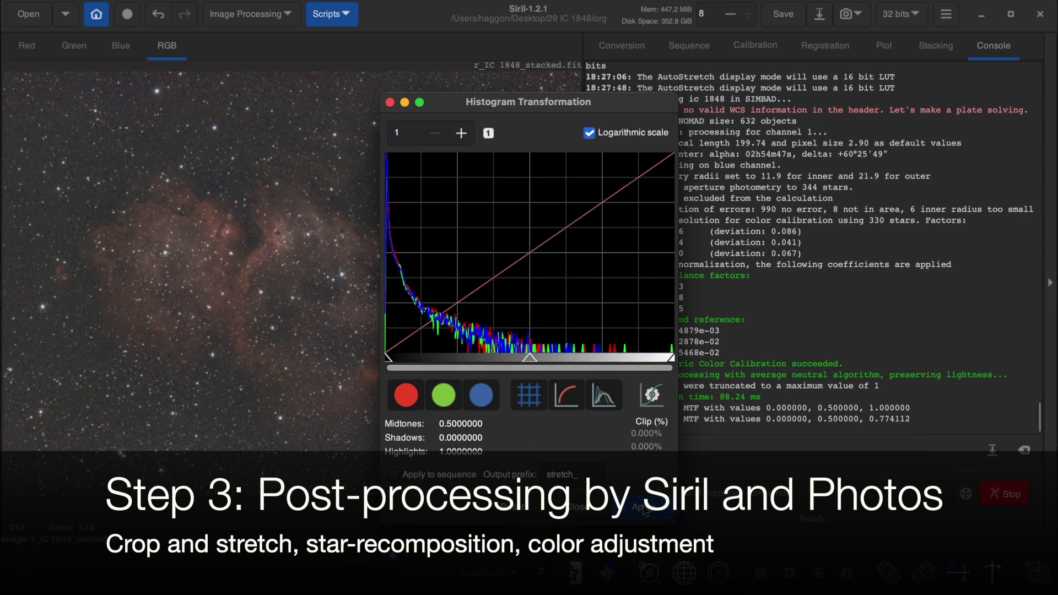
- At 100x histogram zoom, raise the shadows to 0.000558, apply, and close the tool
{"action": "left_click", "coordinate": [412, 132]}
{"action": "type", "text": "00"}
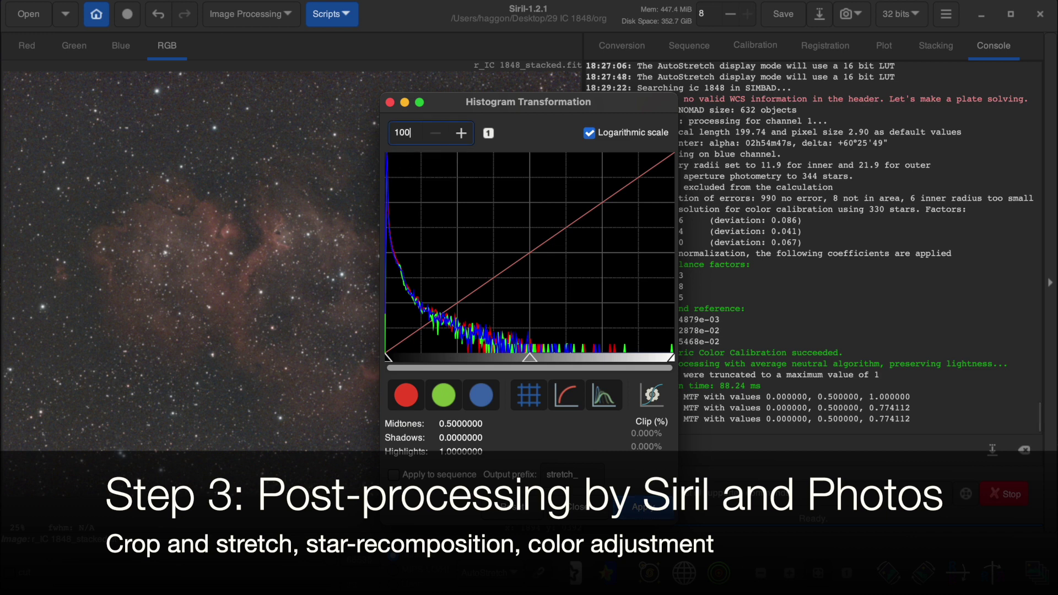
{"action": "key", "text": "Return"}
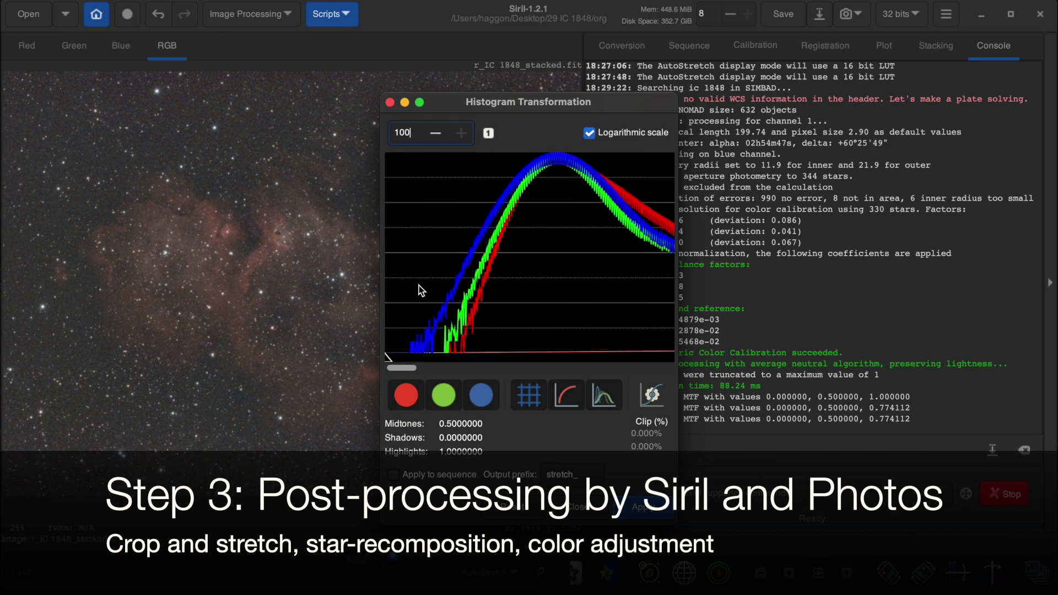
{"action": "left_click_drag", "start_coordinate": [388, 358], "coordinate": [401, 359]}
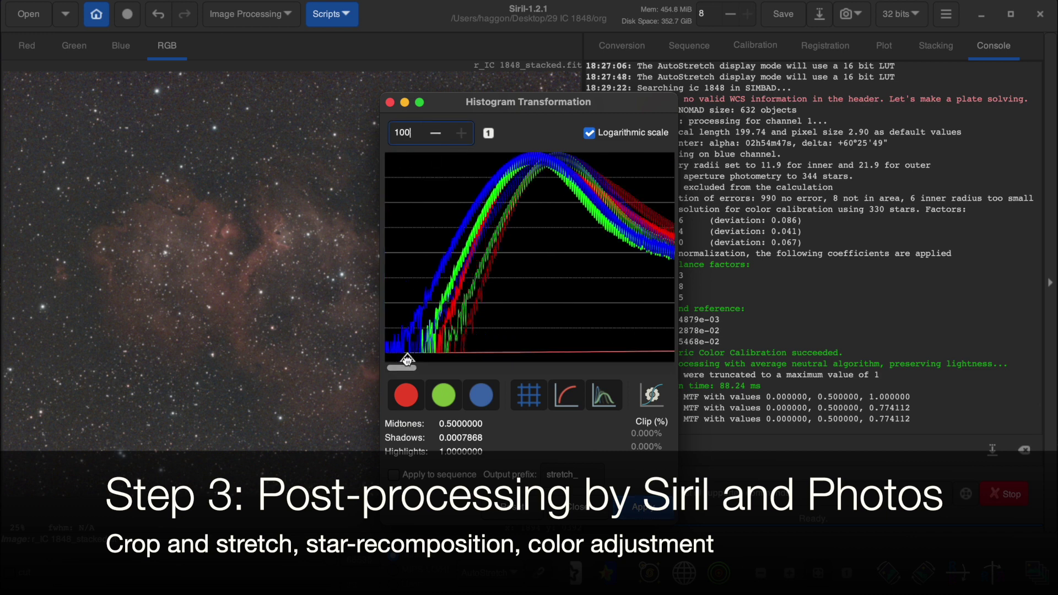
{"action": "left_click_drag", "start_coordinate": [401, 359], "coordinate": [400, 359]}
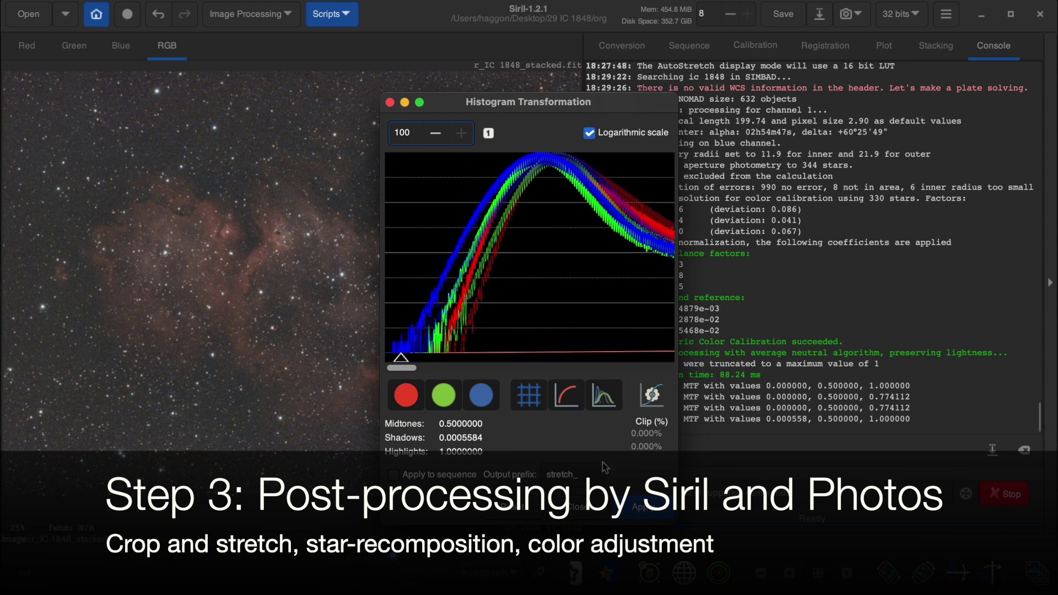
{"action": "left_click", "coordinate": [628, 511]}
{"action": "left_click", "coordinate": [574, 513]}
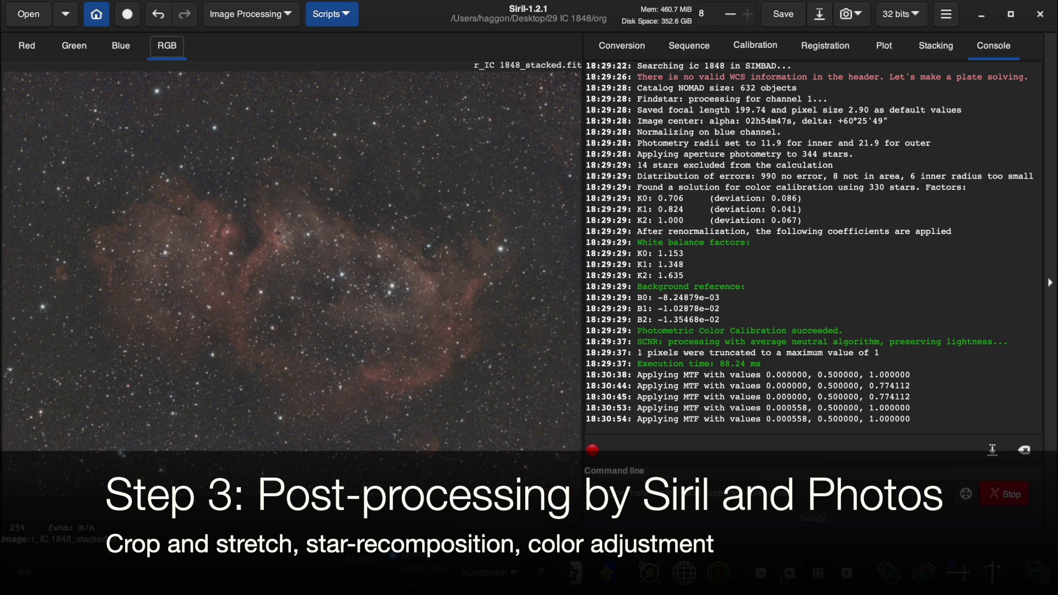
- Sample the hyperbolic stretch symmetry point from a small background patch, with histogram zoom 1
{"action": "left_click", "coordinate": [242, 14]}
{"action": "left_click", "coordinate": [242, 75]}
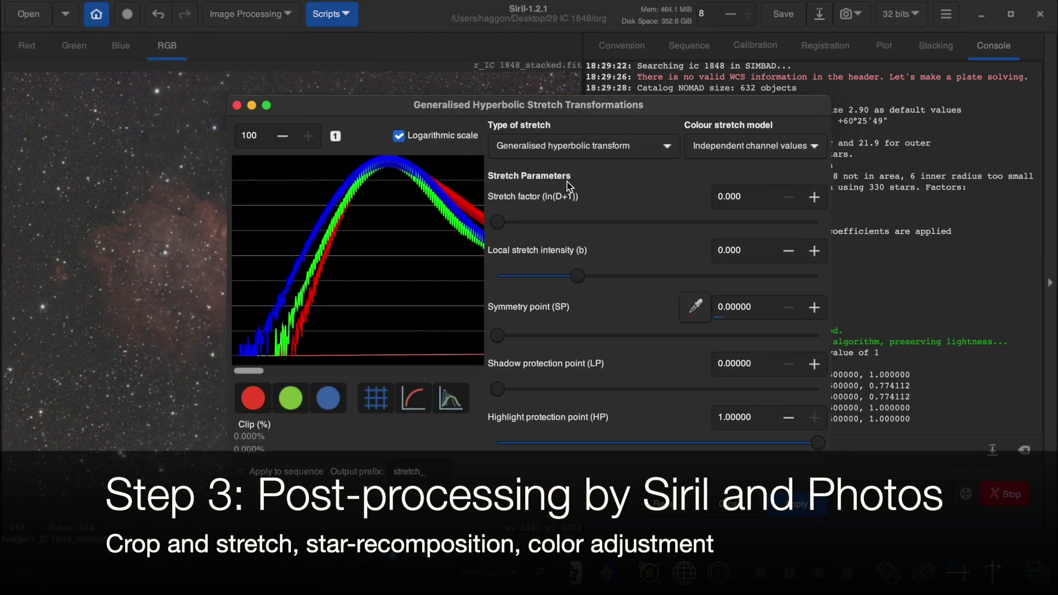
{"action": "left_click", "coordinate": [282, 135]}
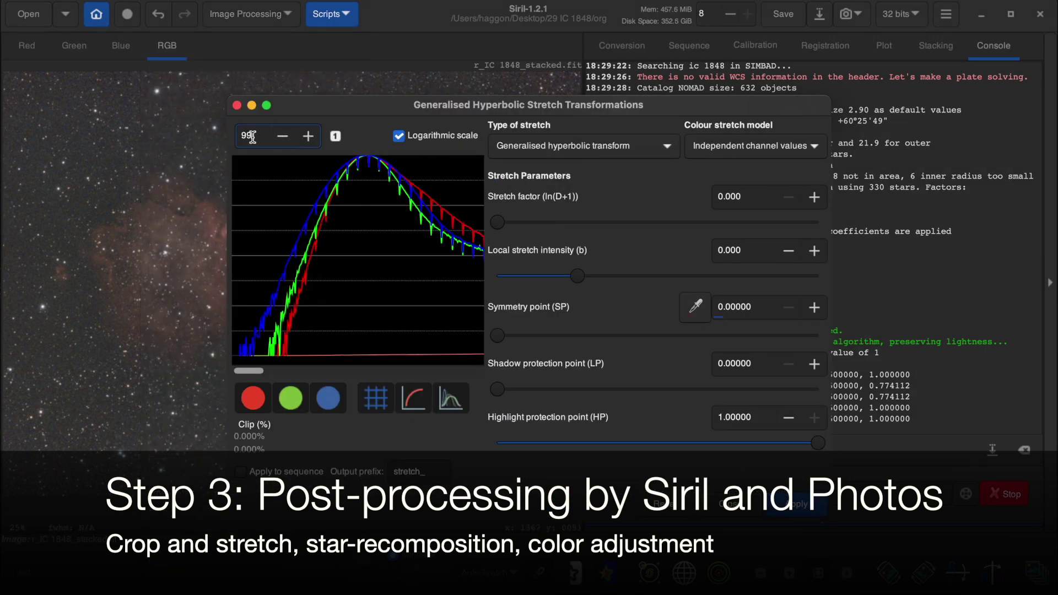
{"action": "type", "text": "1"}
{"action": "key", "text": "Return"}
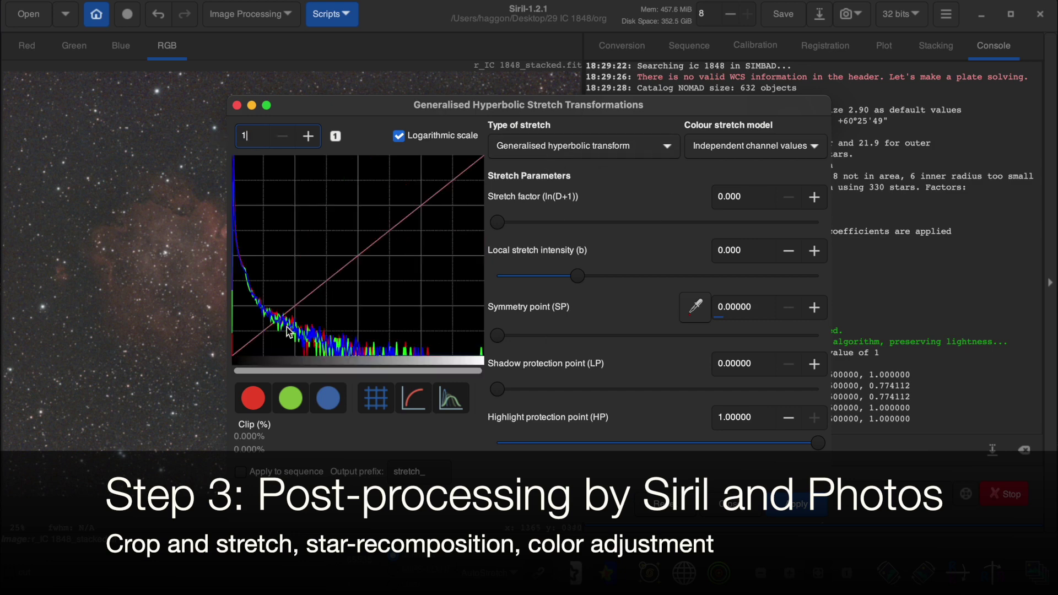
{"action": "left_click_drag", "start_coordinate": [160, 140], "coordinate": [176, 155]}
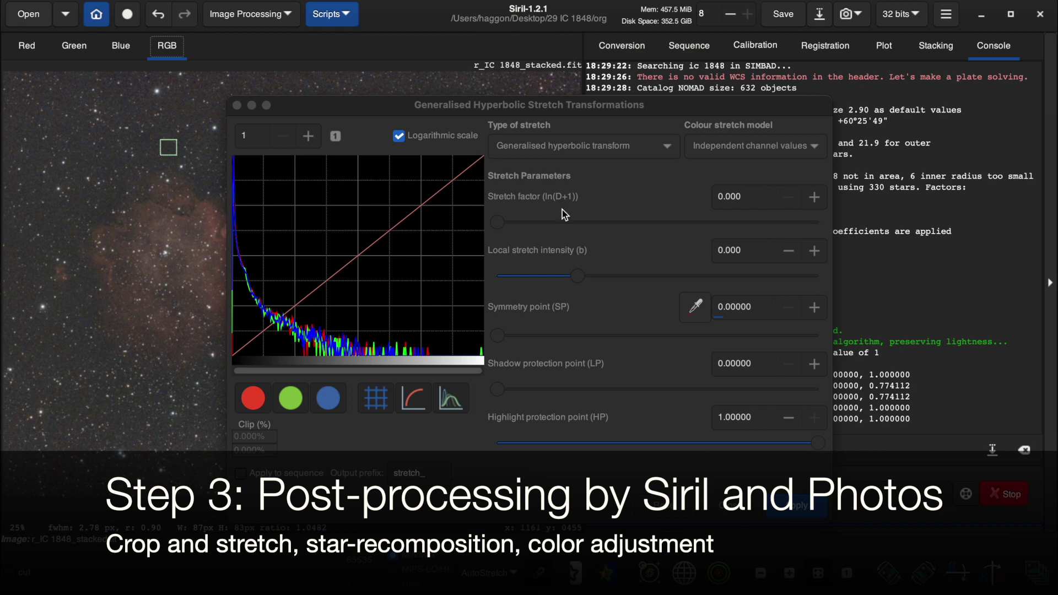
{"action": "left_click", "coordinate": [694, 308]}
- In Linear display, apply a stretch with factor 1.774 and highlight protection about 0.43
{"action": "mouse_move", "coordinate": [391, 104]}
{"action": "left_mouse_down"}
{"action": "mouse_move", "coordinate": [604, 95]}
{"action": "mouse_move", "coordinate": [574, 80]}
{"action": "left_mouse_up"}
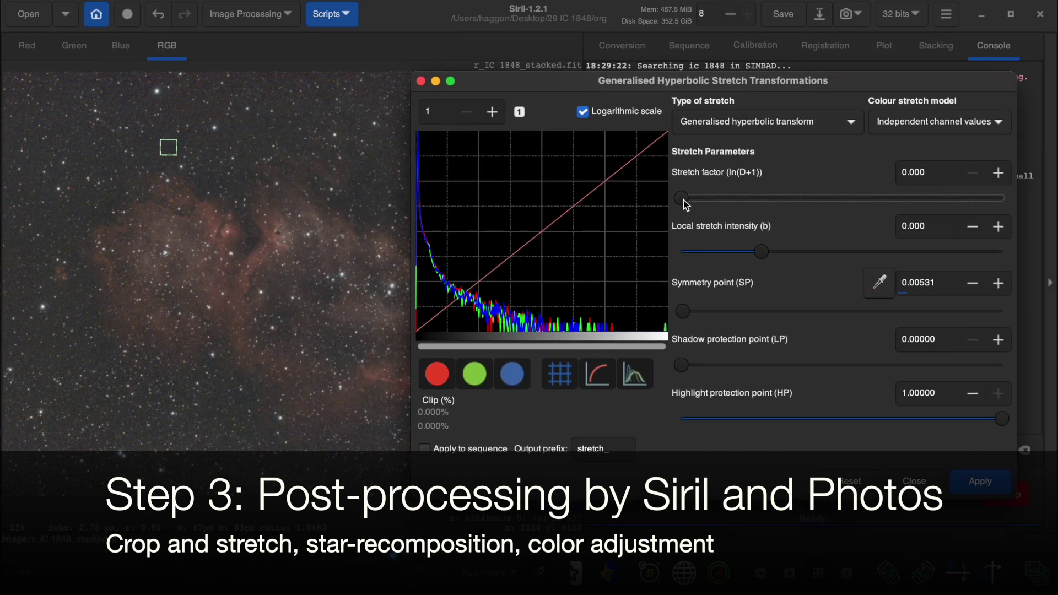
{"action": "left_click", "coordinate": [490, 572]}
{"action": "left_click", "coordinate": [505, 420]}
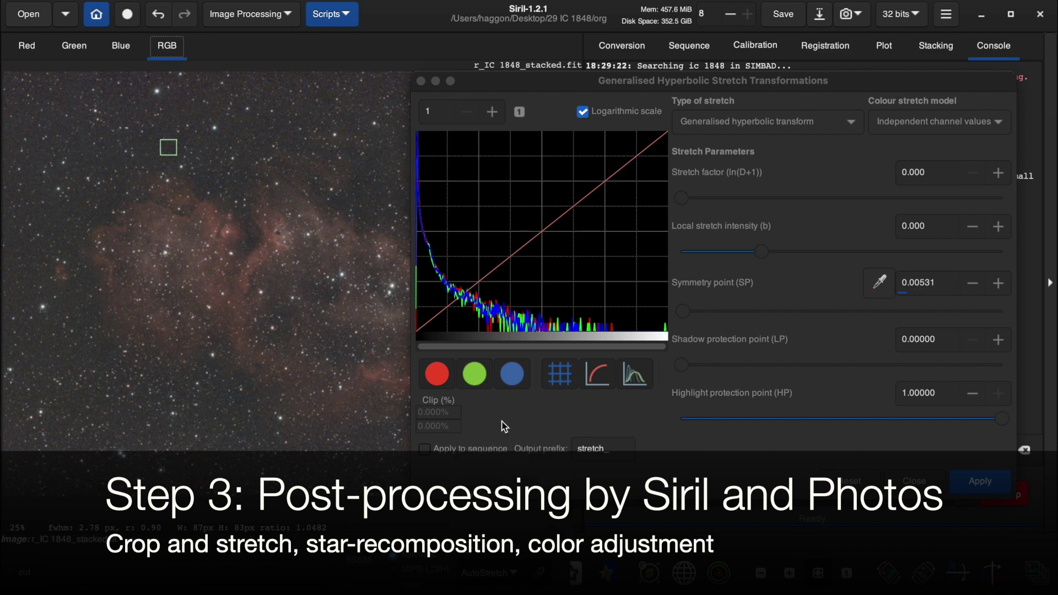
{"action": "mouse_move", "coordinate": [682, 199]}
{"action": "left_mouse_down"}
{"action": "mouse_move", "coordinate": [761, 199]}
{"action": "mouse_move", "coordinate": [739, 201]}
{"action": "left_mouse_up"}
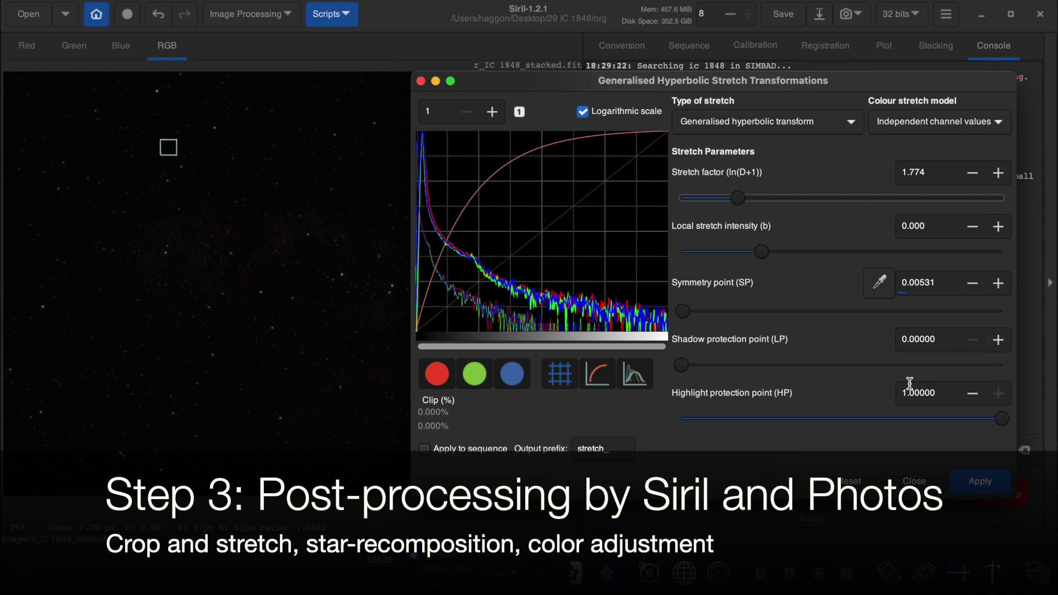
{"action": "left_click", "coordinate": [1000, 420]}
{"action": "left_click_drag", "start_coordinate": [1000, 420], "coordinate": [813, 398]}
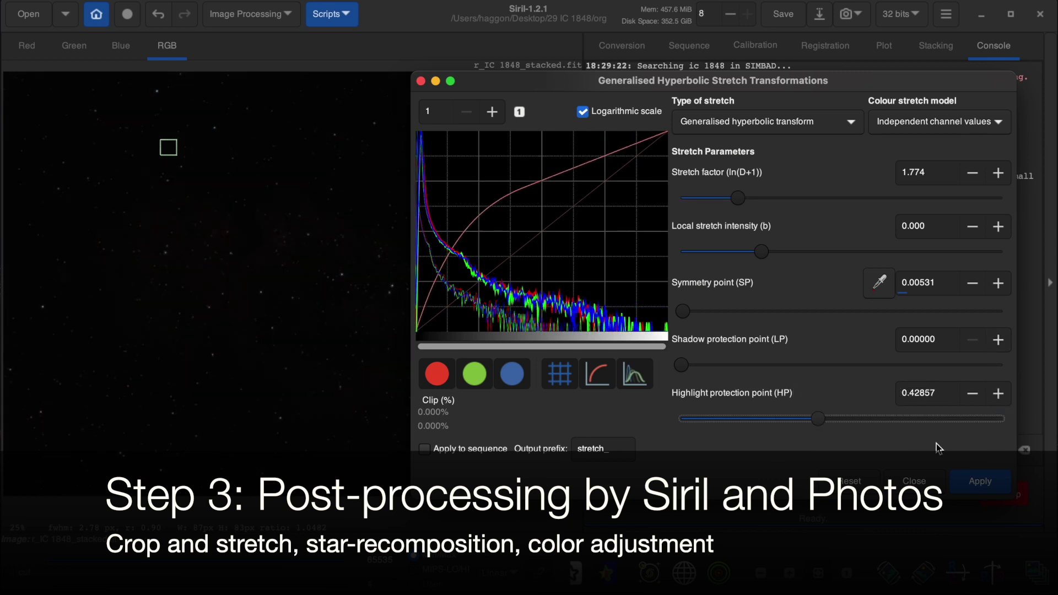
{"action": "left_click", "coordinate": [961, 485]}
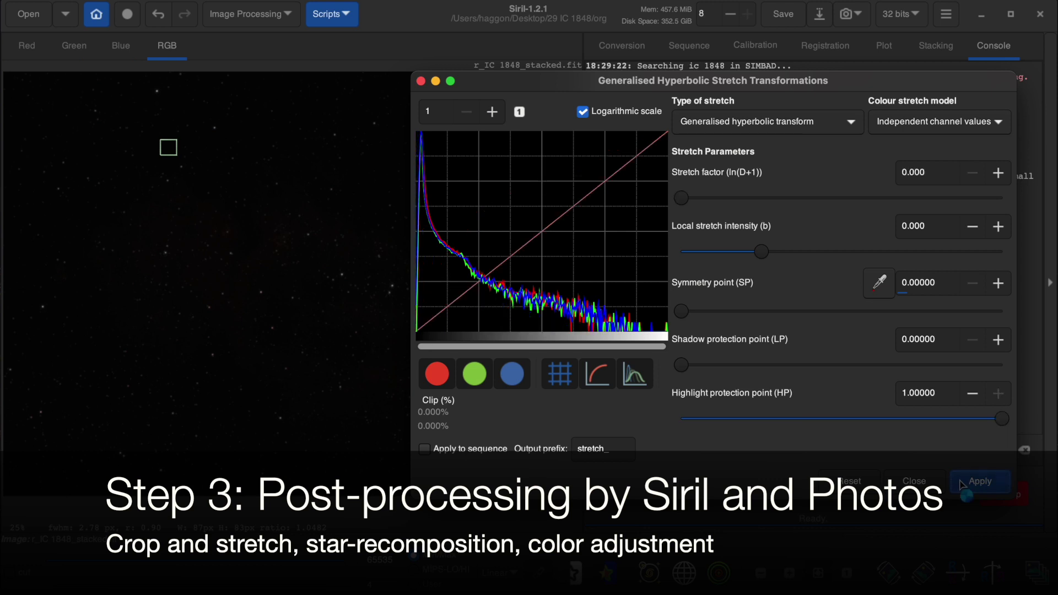
- Apply a second hyperbolic stretch with a resampled symmetry point and highlight protection about 0.286
{"action": "left_click", "coordinate": [879, 282]}
{"action": "left_click_drag", "start_coordinate": [682, 197], "coordinate": [747, 198]}
{"action": "left_click", "coordinate": [998, 420]}
{"action": "left_click_drag", "start_coordinate": [999, 420], "coordinate": [761, 387]}
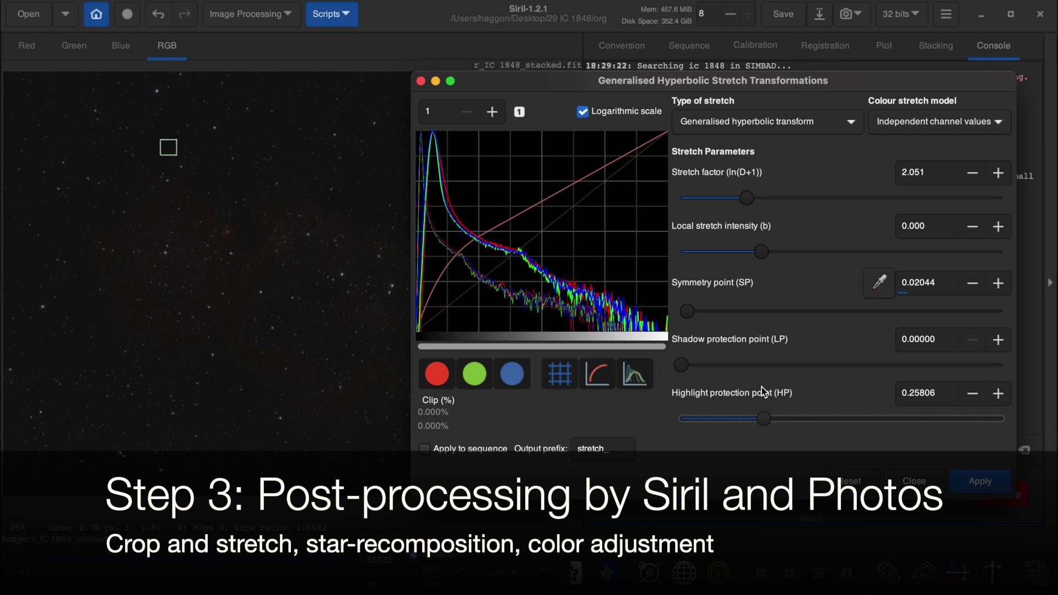
{"action": "left_click", "coordinate": [982, 475]}
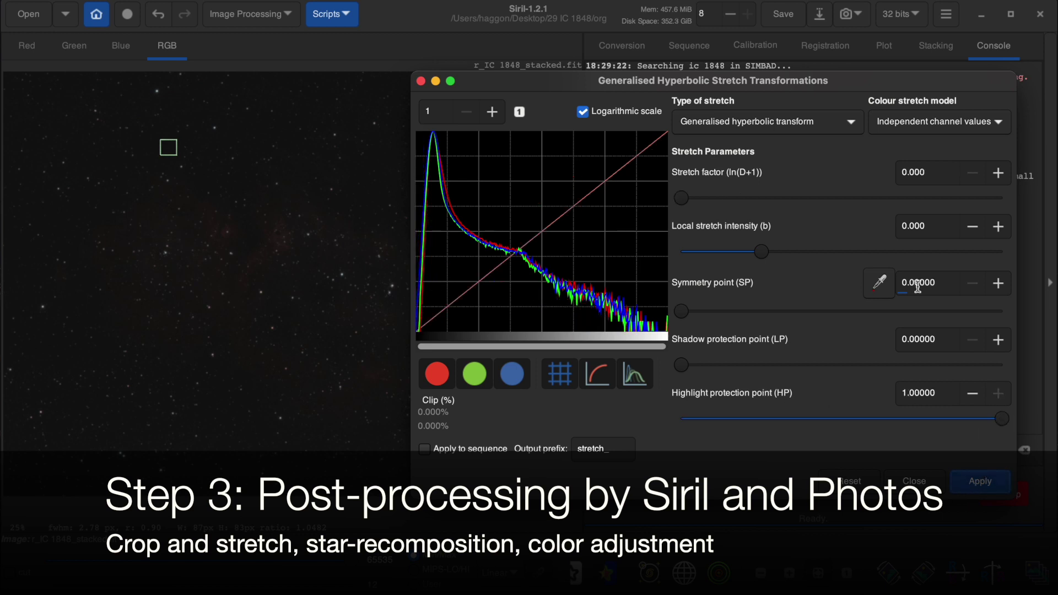
- Apply another hyperbolic stretch with symmetry point resampled to 0.06682 and stretch factor 1.659
{"action": "left_click", "coordinate": [870, 291]}
{"action": "left_click_drag", "start_coordinate": [683, 199], "coordinate": [734, 200]}
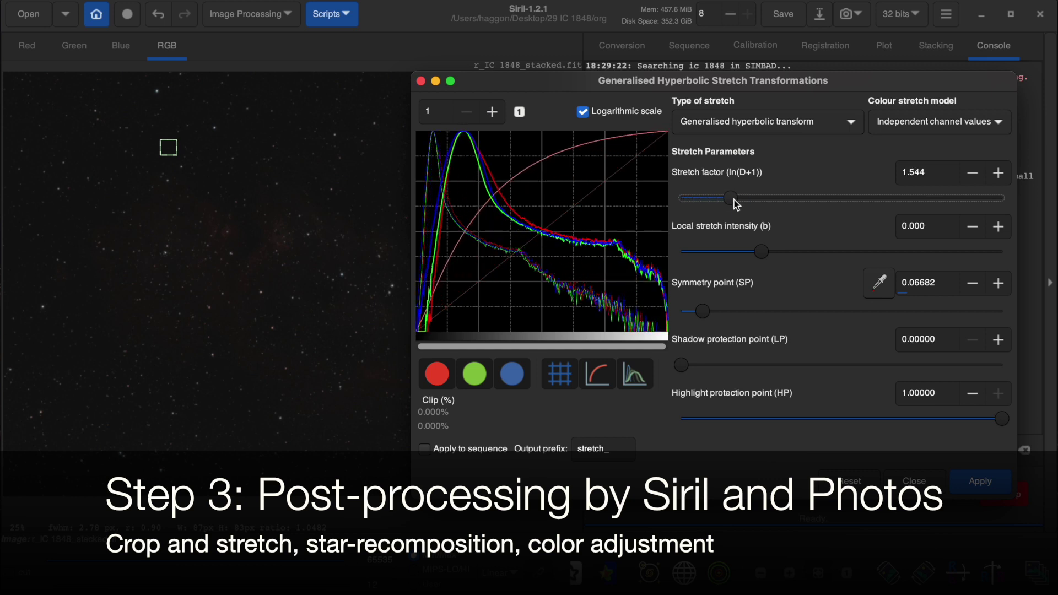
{"action": "left_click_drag", "start_coordinate": [735, 200], "coordinate": [739, 200]}
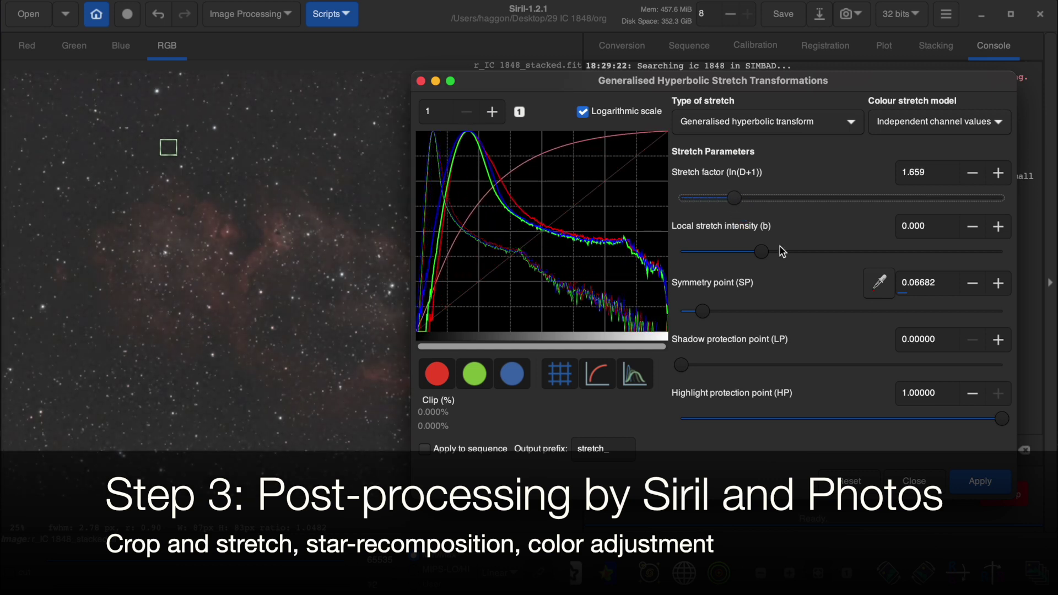
{"action": "mouse_move", "coordinate": [1001, 419]}
{"action": "left_mouse_down"}
{"action": "mouse_move", "coordinate": [877, 438]}
{"action": "mouse_move", "coordinate": [760, 420]}
{"action": "mouse_move", "coordinate": [799, 420]}
{"action": "left_mouse_up"}
{"action": "left_click", "coordinate": [967, 489]}
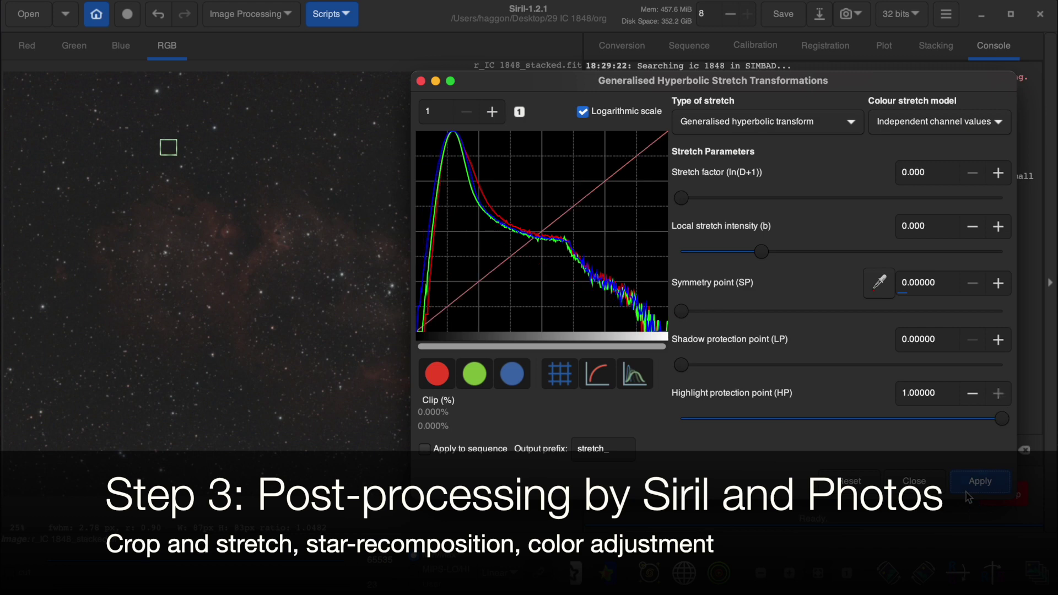
- Apply a last hyperbolic stretch (factor 1.774, symmetry 0.14303, protection 0.28341) and clear the selection
{"action": "left_click", "coordinate": [879, 282]}
{"action": "left_click", "coordinate": [683, 200]}
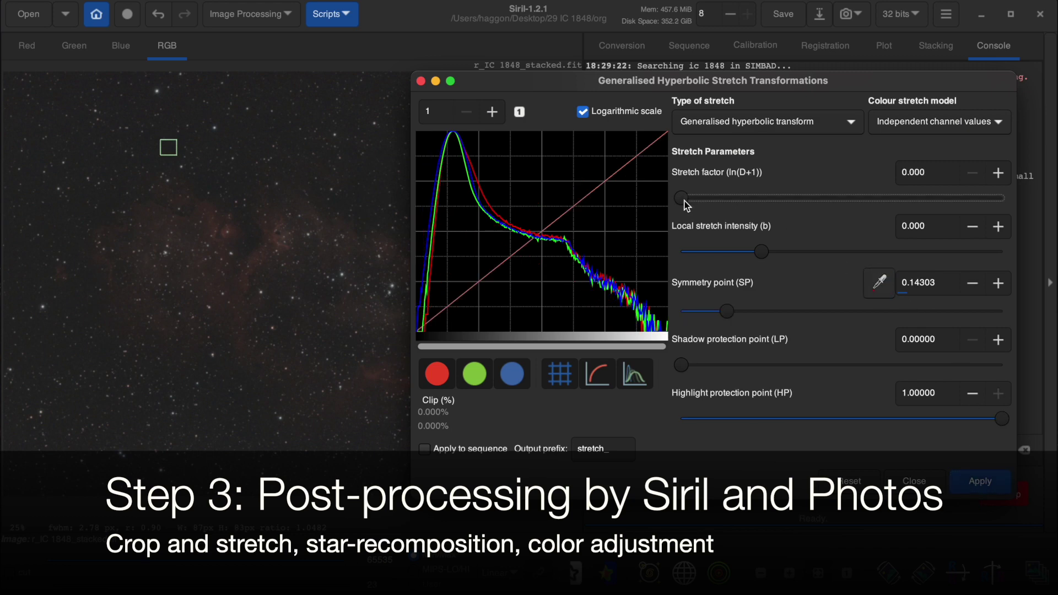
{"action": "left_click_drag", "start_coordinate": [683, 200], "coordinate": [741, 214]}
{"action": "left_click", "coordinate": [1001, 420]}
{"action": "left_click_drag", "start_coordinate": [1002, 424], "coordinate": [771, 404]}
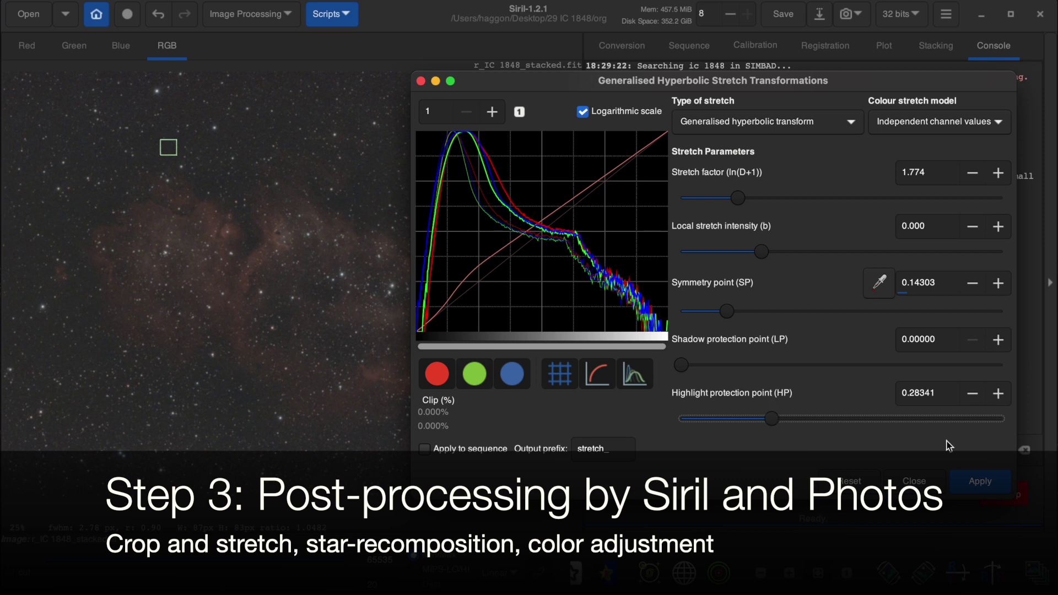
{"action": "left_click", "coordinate": [971, 480]}
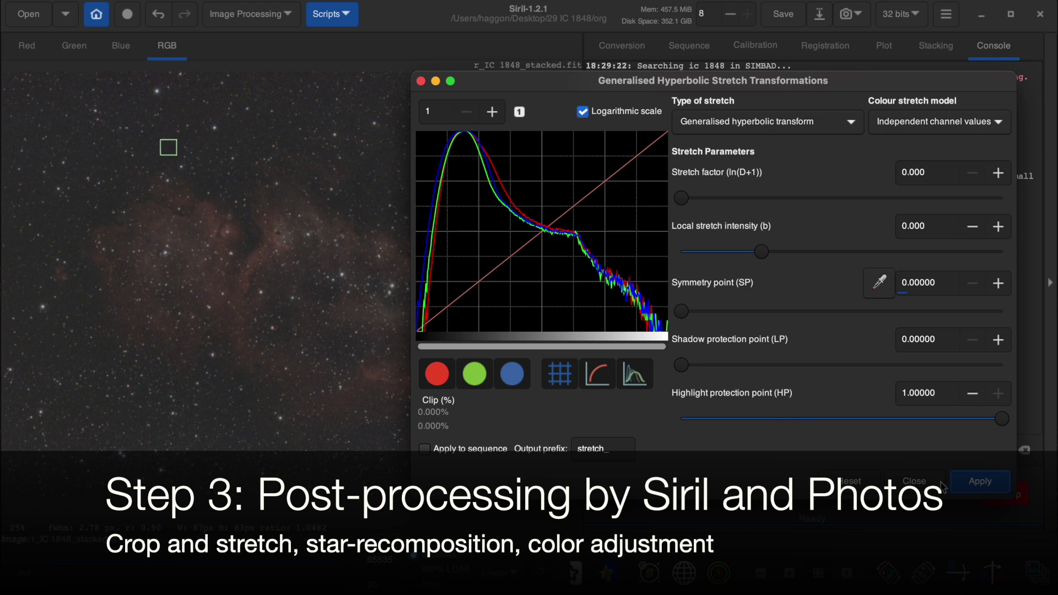
{"action": "left_click", "coordinate": [920, 485]}
{"action": "left_click", "coordinate": [351, 286]}
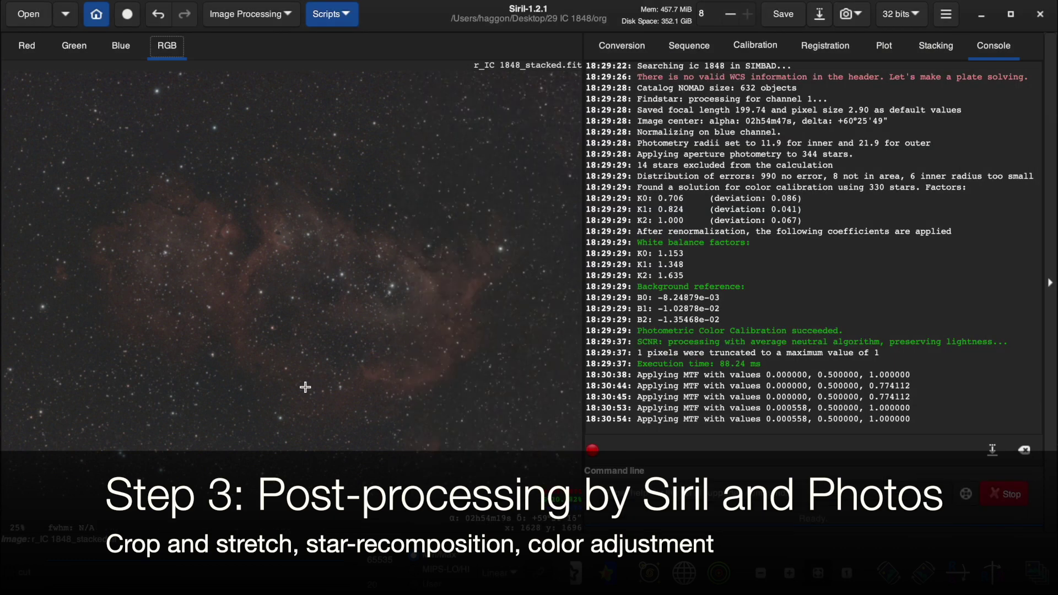
- Run StarNet Star Removal with star mask generation enabled
{"action": "left_click", "coordinate": [257, 21]}
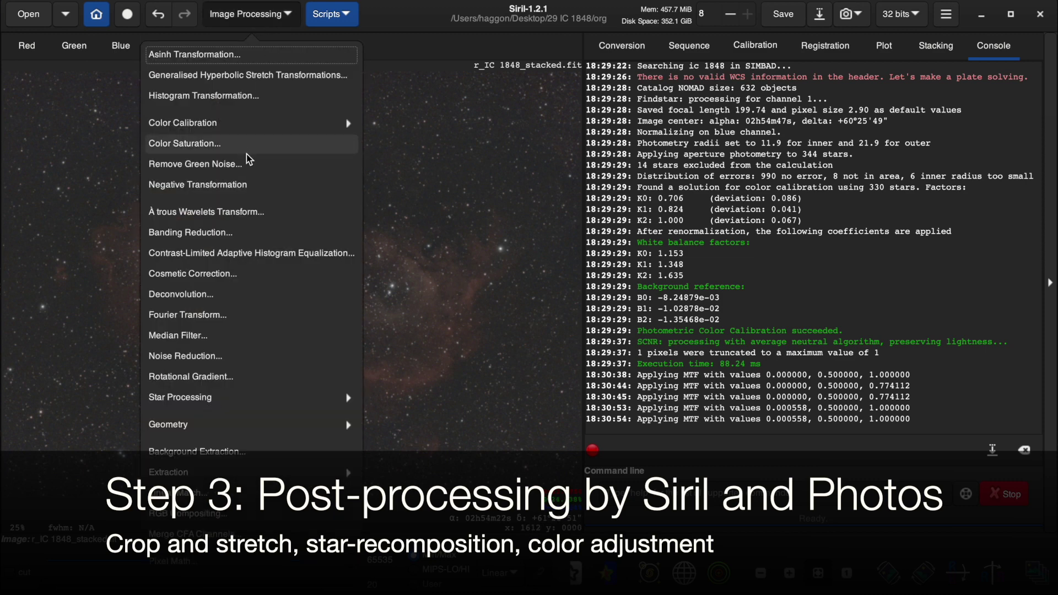
{"action": "left_click", "coordinate": [264, 403]}
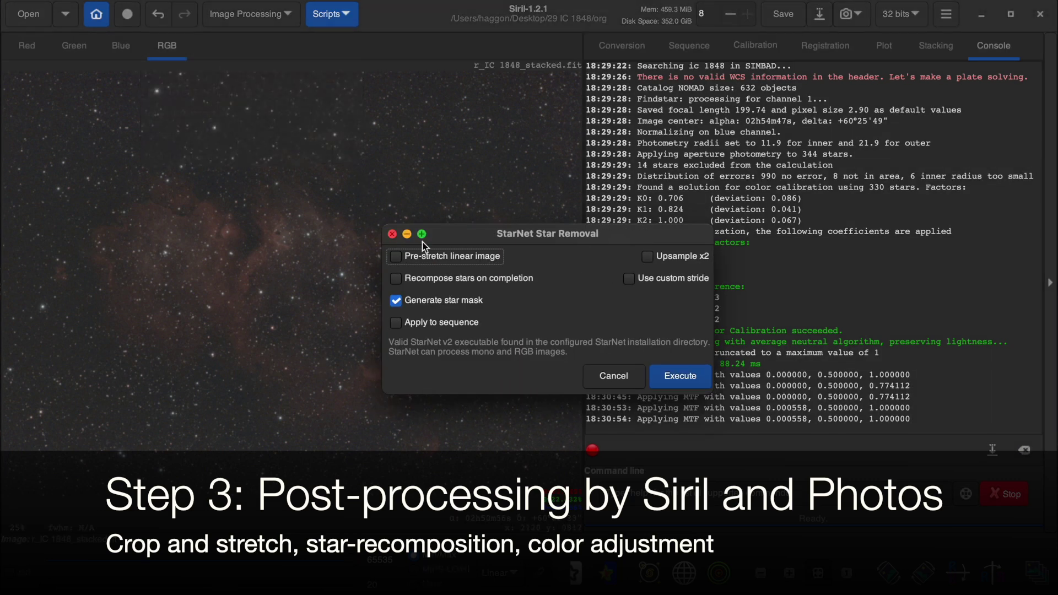
{"action": "left_click", "coordinate": [683, 379]}
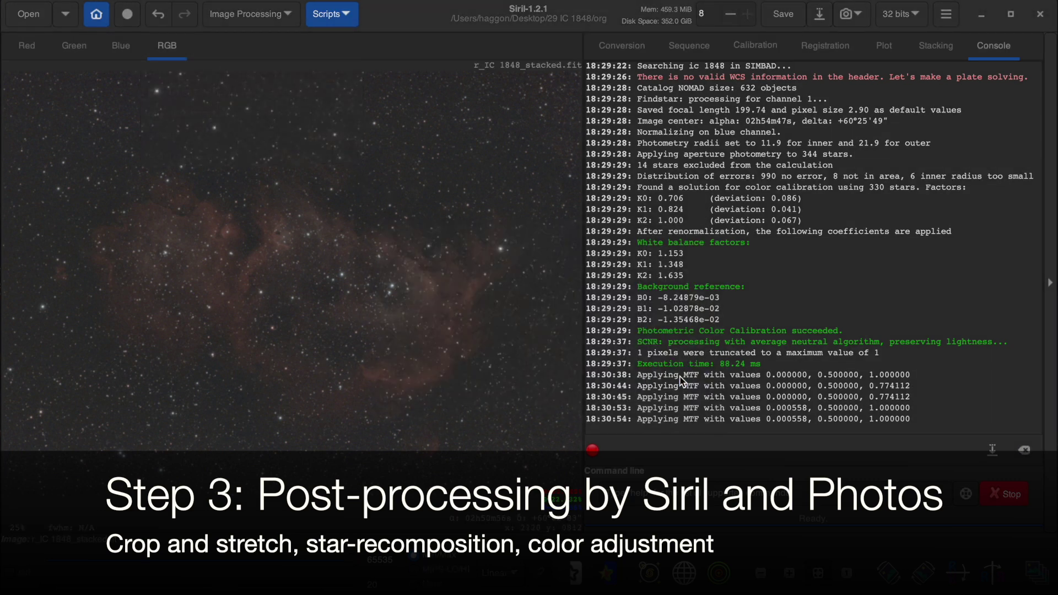
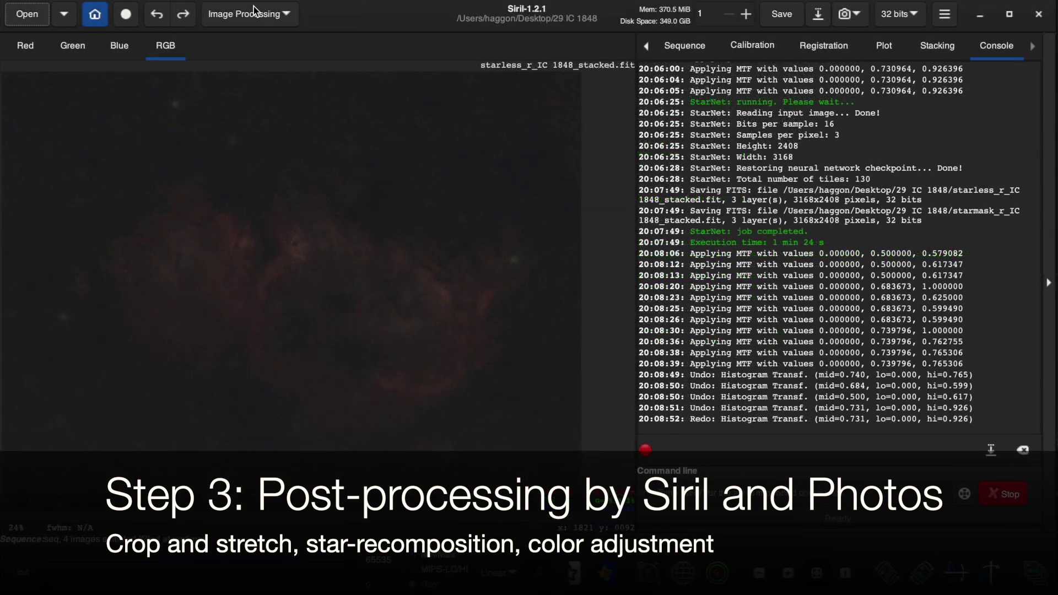
- Stretch the starless IC 1848 image in two histogram passes, pulling in highlights and raising midtones
{"action": "left_click", "coordinate": [250, 14]}
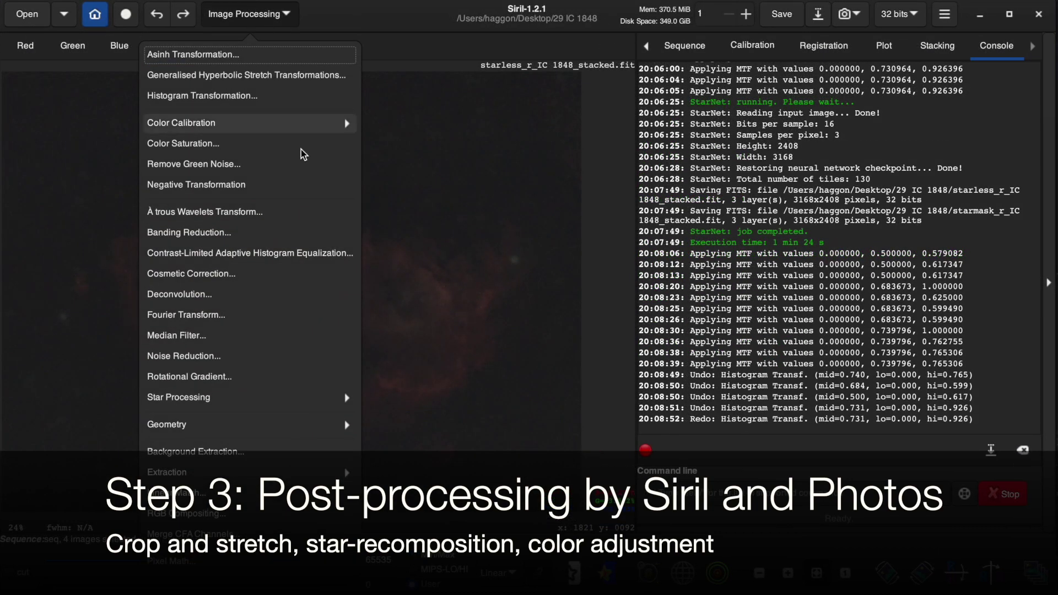
{"action": "left_click", "coordinate": [283, 97]}
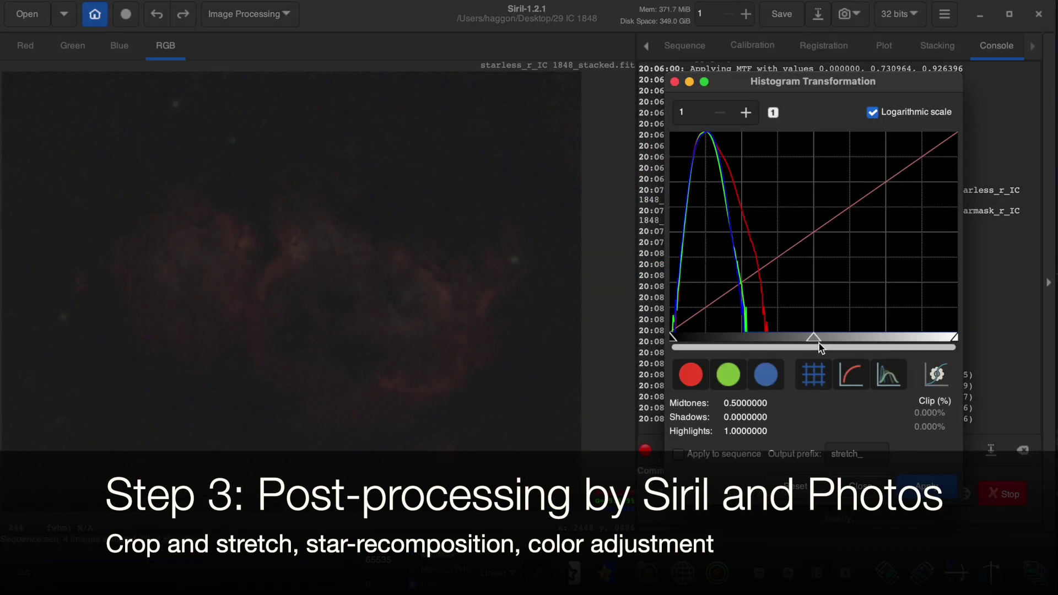
{"action": "left_click_drag", "start_coordinate": [814, 337], "coordinate": [813, 338]}
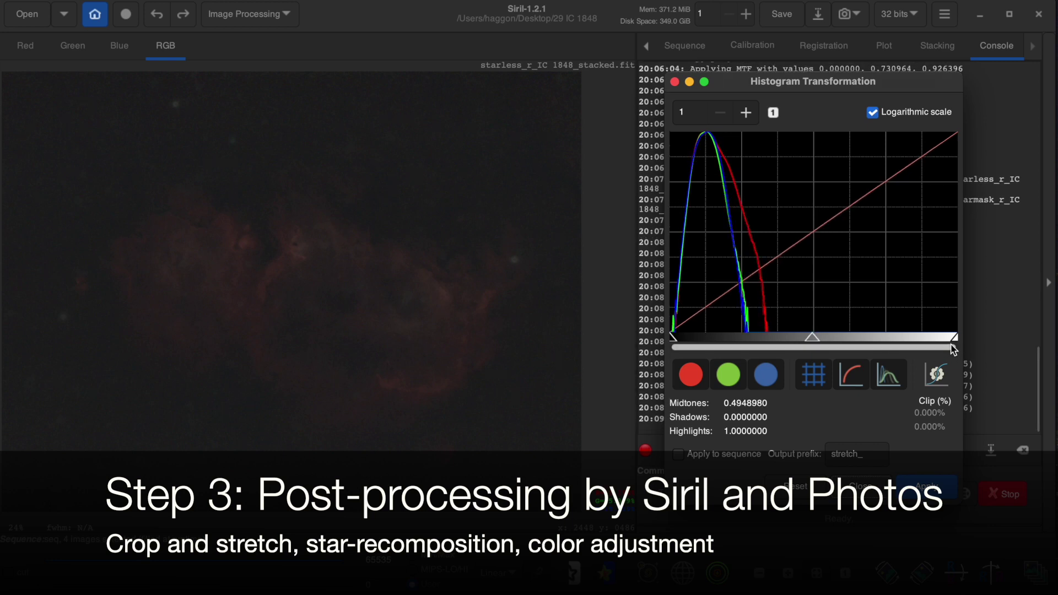
{"action": "left_click_drag", "start_coordinate": [955, 337], "coordinate": [825, 333]}
{"action": "left_click_drag", "start_coordinate": [746, 337], "coordinate": [792, 338]}
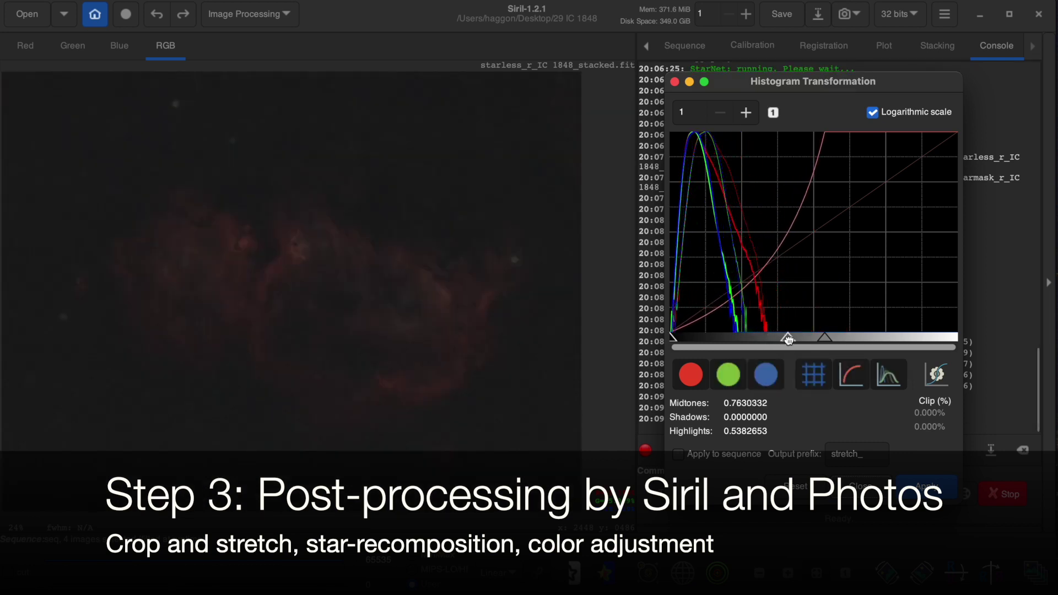
{"action": "left_click", "coordinate": [931, 490]}
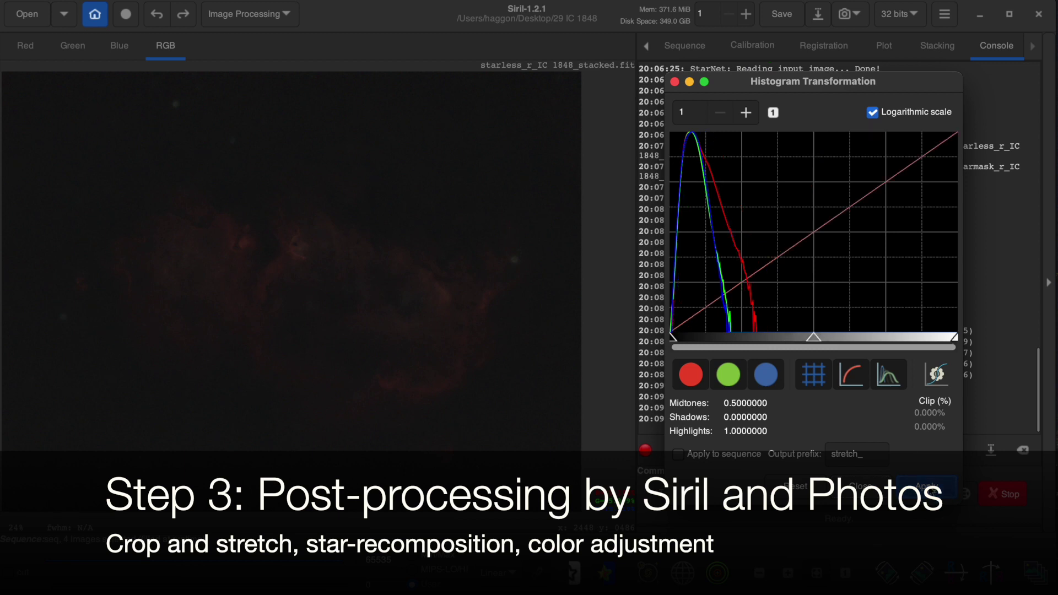
{"action": "left_click_drag", "start_coordinate": [952, 337], "coordinate": [838, 338]}
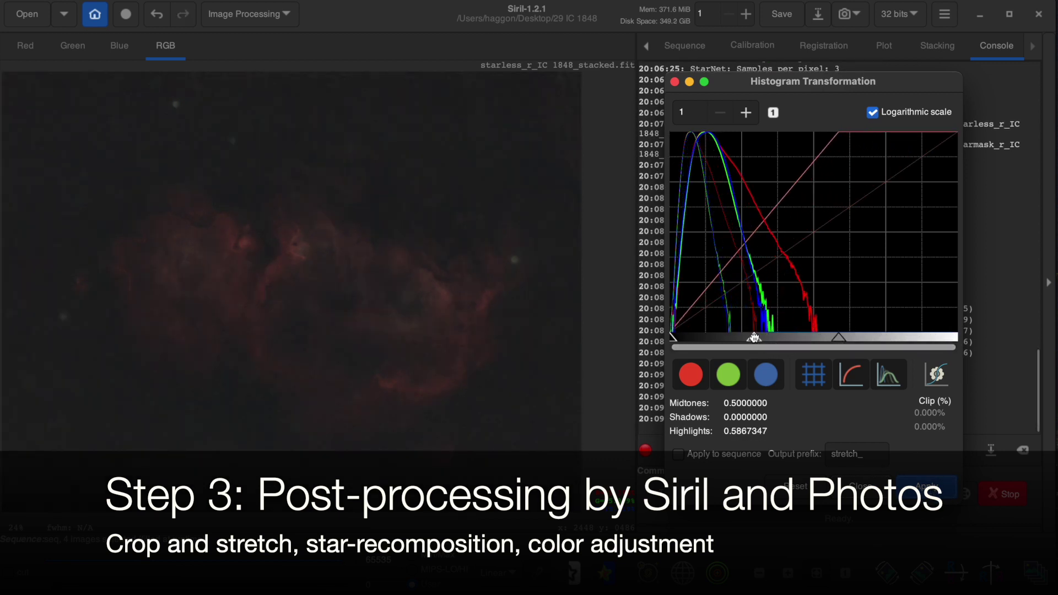
{"action": "left_click_drag", "start_coordinate": [754, 337], "coordinate": [771, 339]}
{"action": "left_click", "coordinate": [899, 489]}
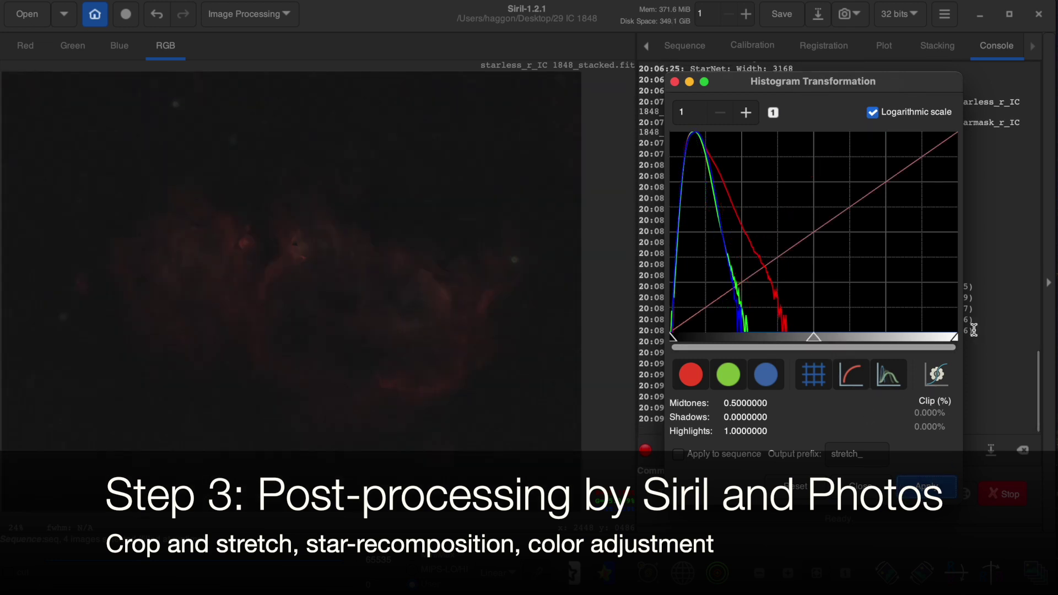
- Apply three more highlight and midtone stretch passes until the red nebula stands out
{"action": "left_click_drag", "start_coordinate": [954, 337], "coordinate": [815, 336]}
{"action": "left_click_drag", "start_coordinate": [744, 337], "coordinate": [775, 336]}
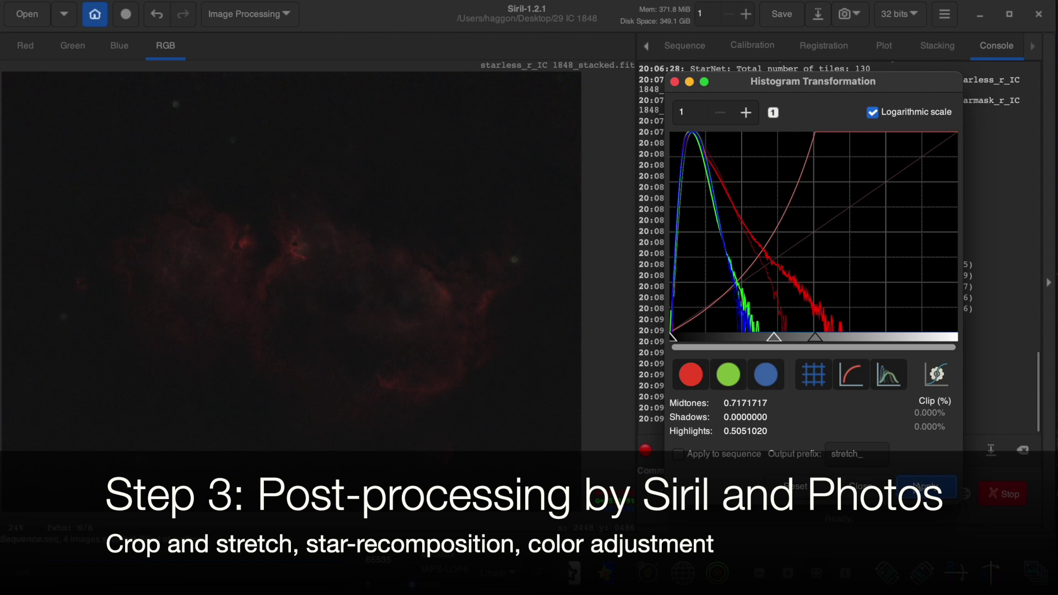
{"action": "left_click", "coordinate": [795, 486]}
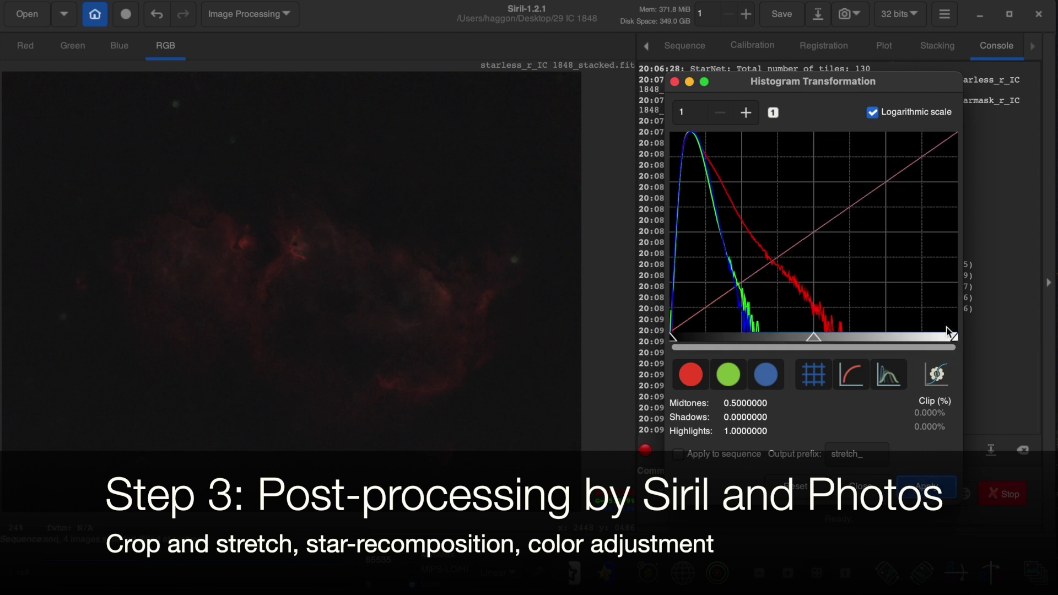
{"action": "left_click_drag", "start_coordinate": [952, 338], "coordinate": [844, 347]}
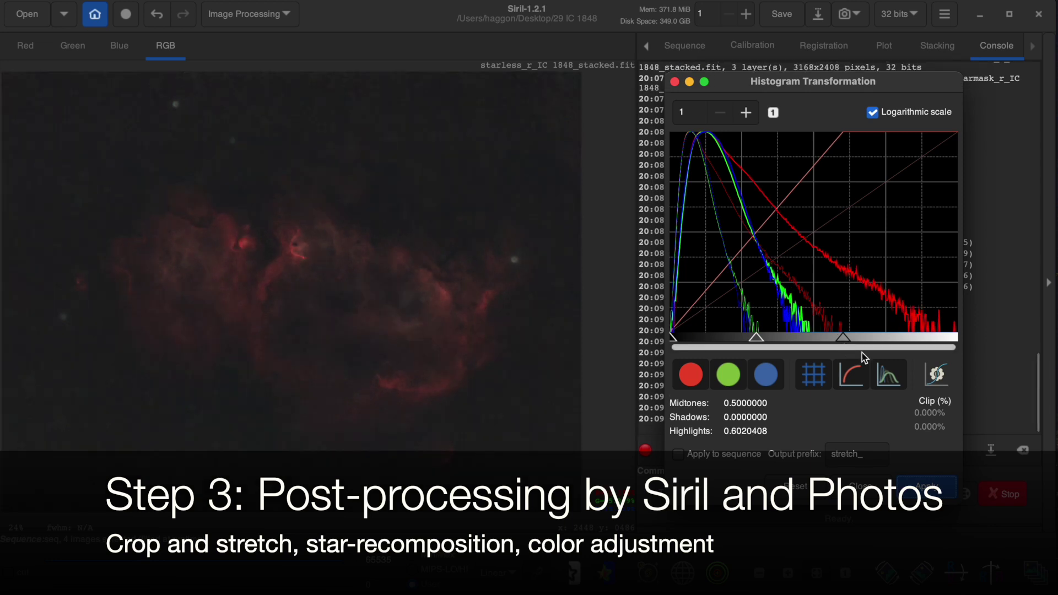
{"action": "left_click", "coordinate": [795, 486]}
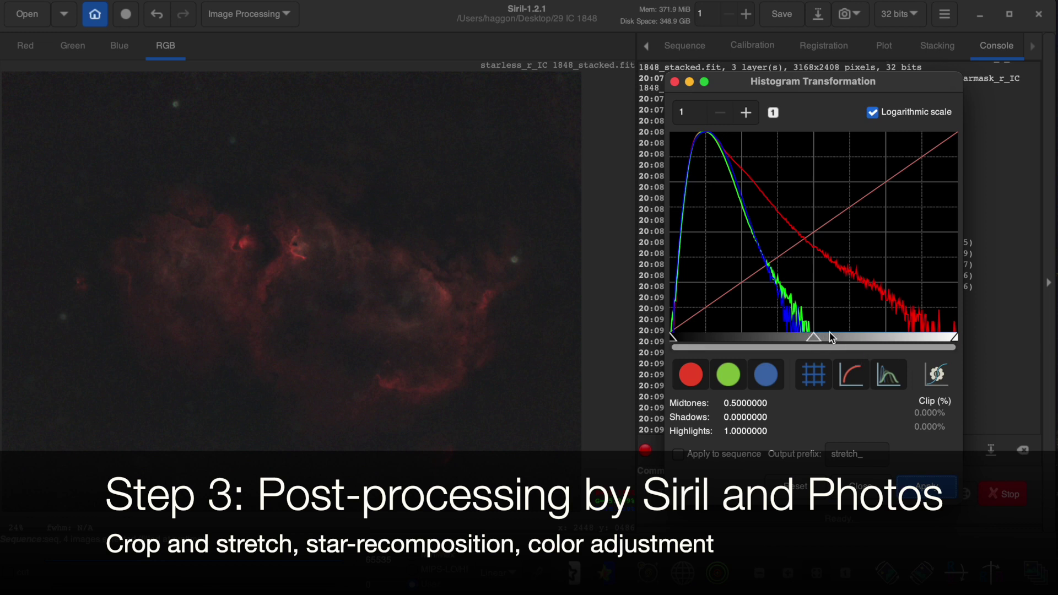
{"action": "mouse_move", "coordinate": [813, 336]}
{"action": "left_mouse_down"}
{"action": "mouse_move", "coordinate": [772, 336]}
{"action": "mouse_move", "coordinate": [801, 337]}
{"action": "left_mouse_up"}
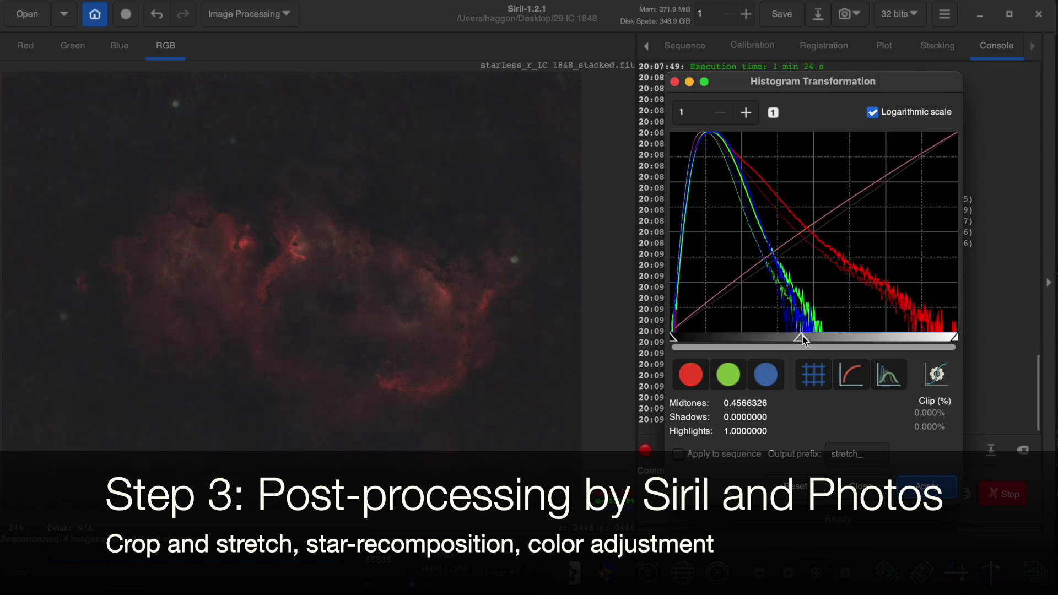
{"action": "left_click", "coordinate": [926, 487]}
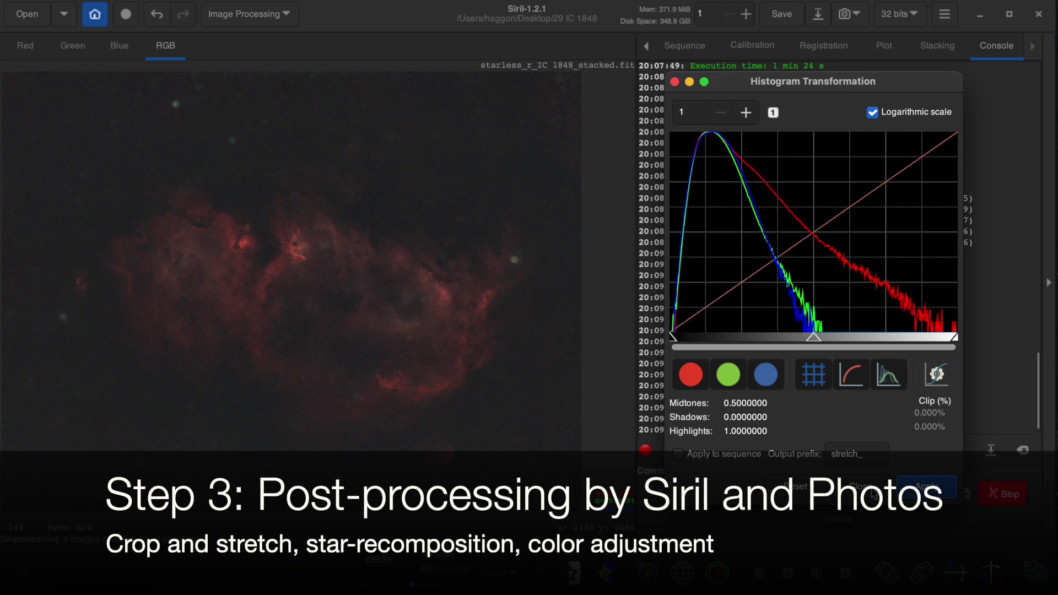
{"action": "left_click", "coordinate": [872, 494]}
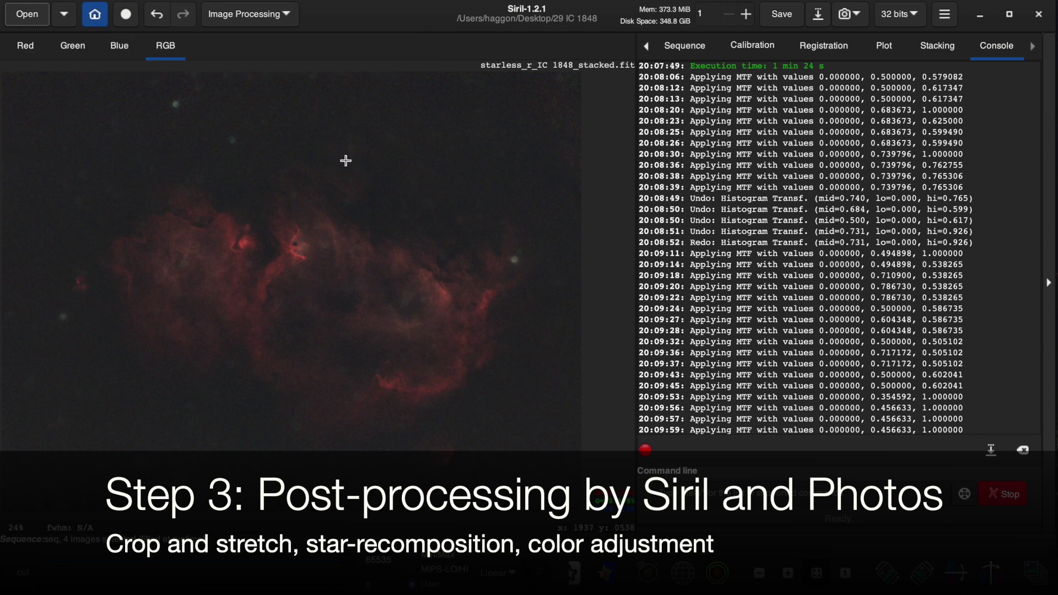
{"action": "left_click", "coordinate": [251, 24]}
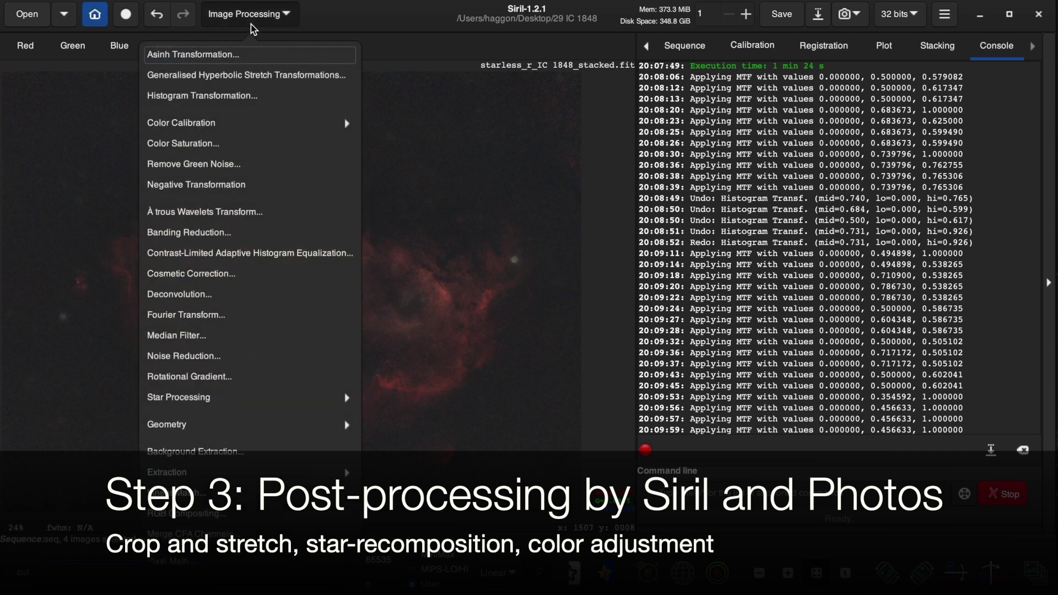
{"action": "left_click", "coordinate": [237, 163]}
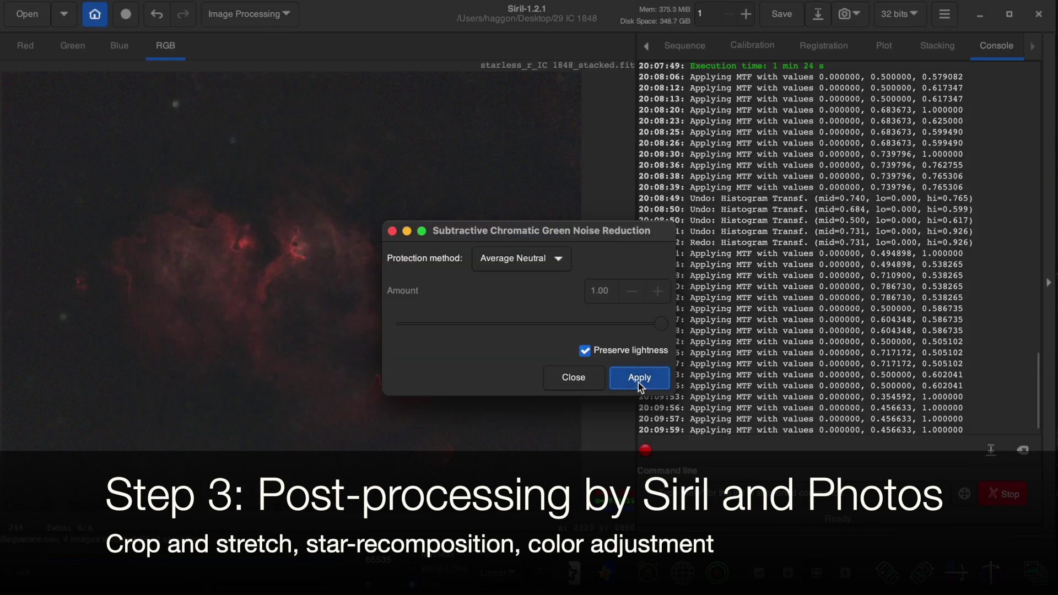
{"action": "left_click", "coordinate": [638, 382]}
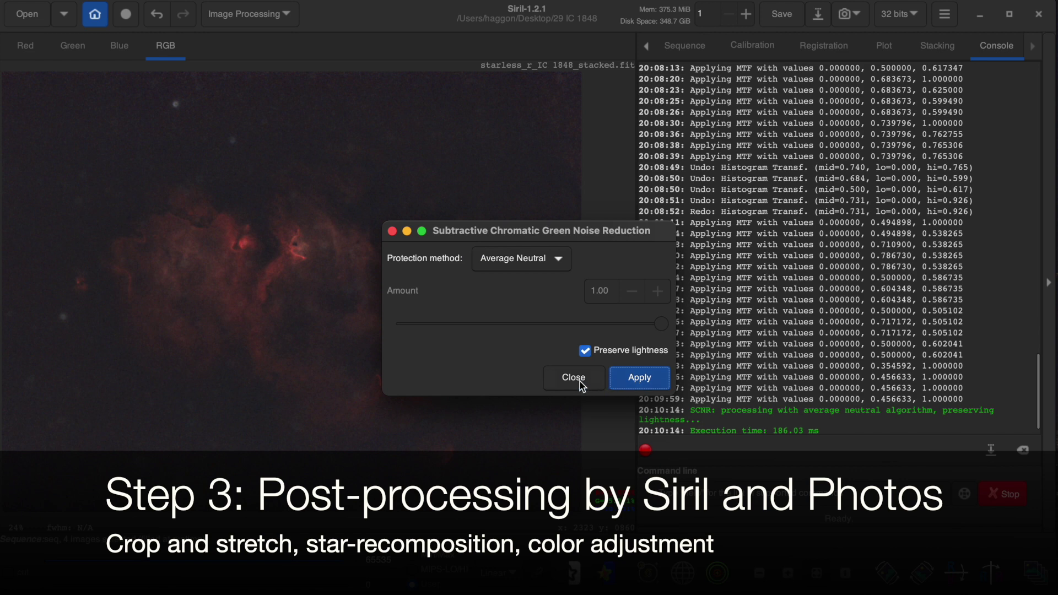
{"action": "left_click", "coordinate": [576, 378]}
{"action": "key", "text": "ctrl+z"}
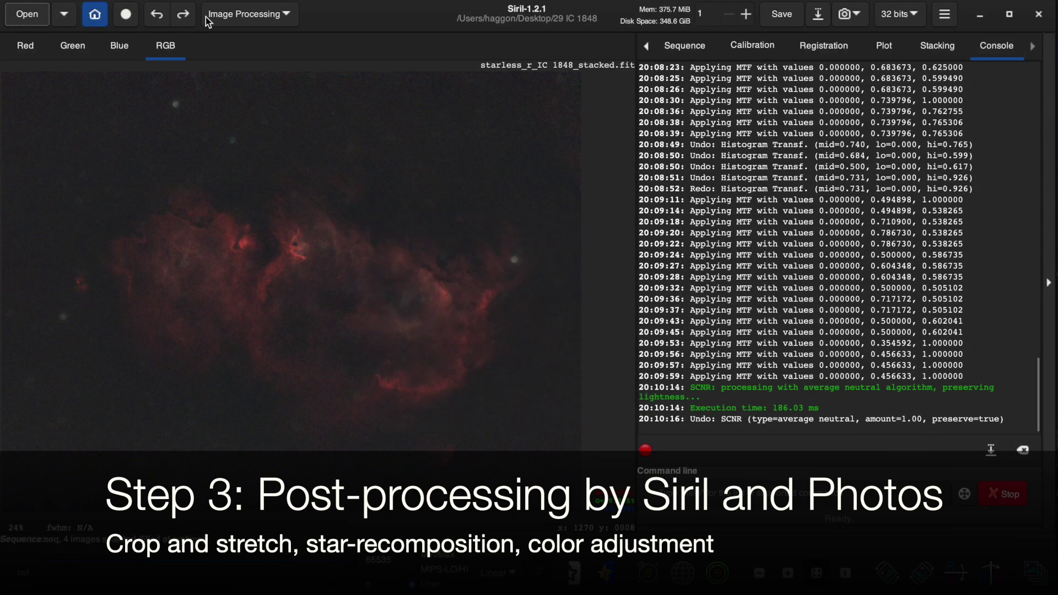
- Preview a generalised hyperbolic stretch with stretch factor 1.106 and highlight protection 0.32028
{"action": "left_click", "coordinate": [228, 18]}
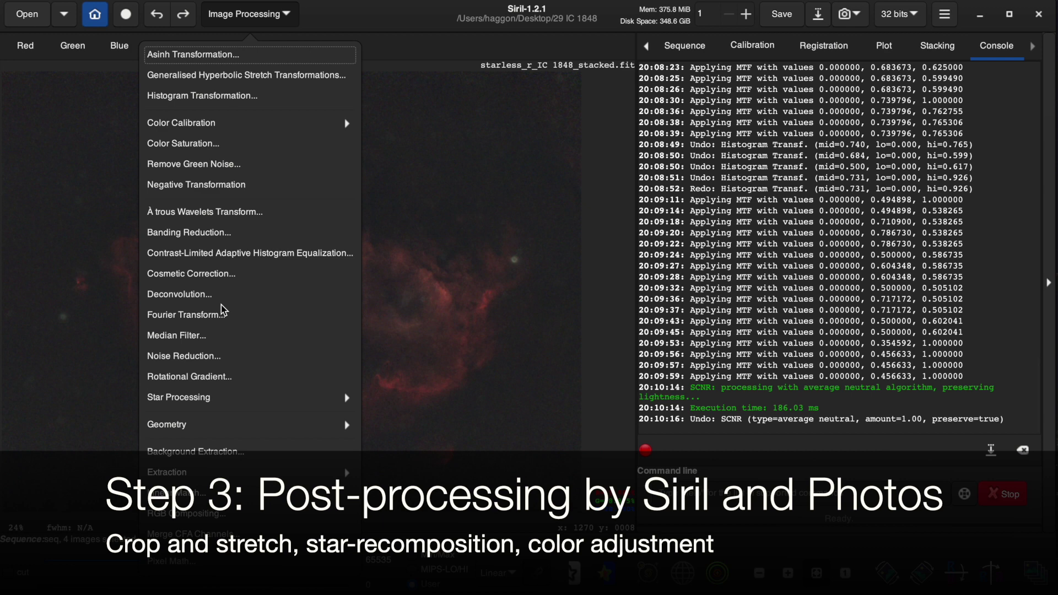
{"action": "left_click", "coordinate": [242, 75]}
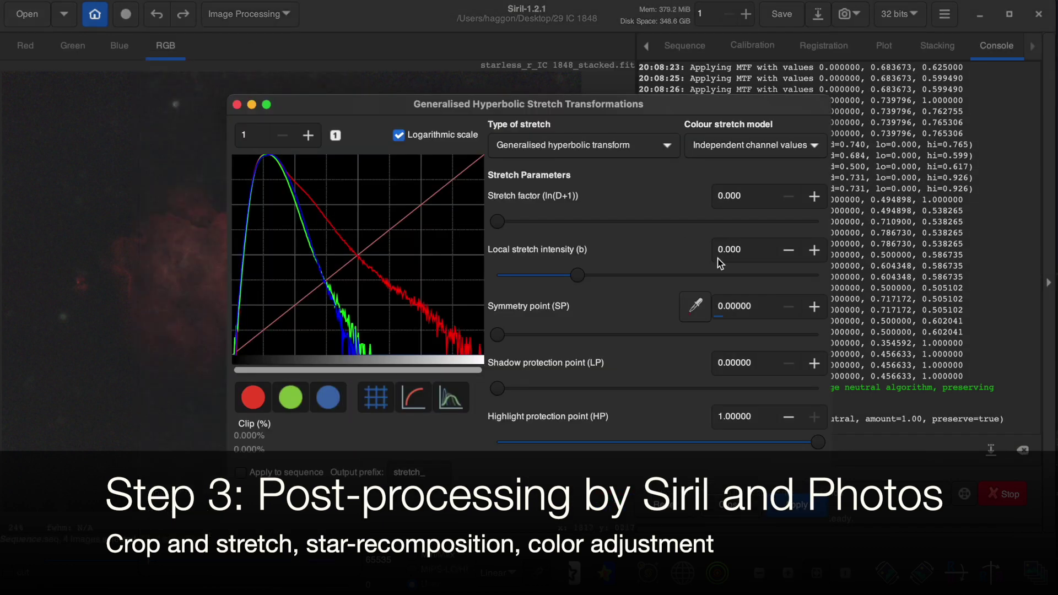
{"action": "left_click_drag", "start_coordinate": [129, 157], "coordinate": [159, 168]}
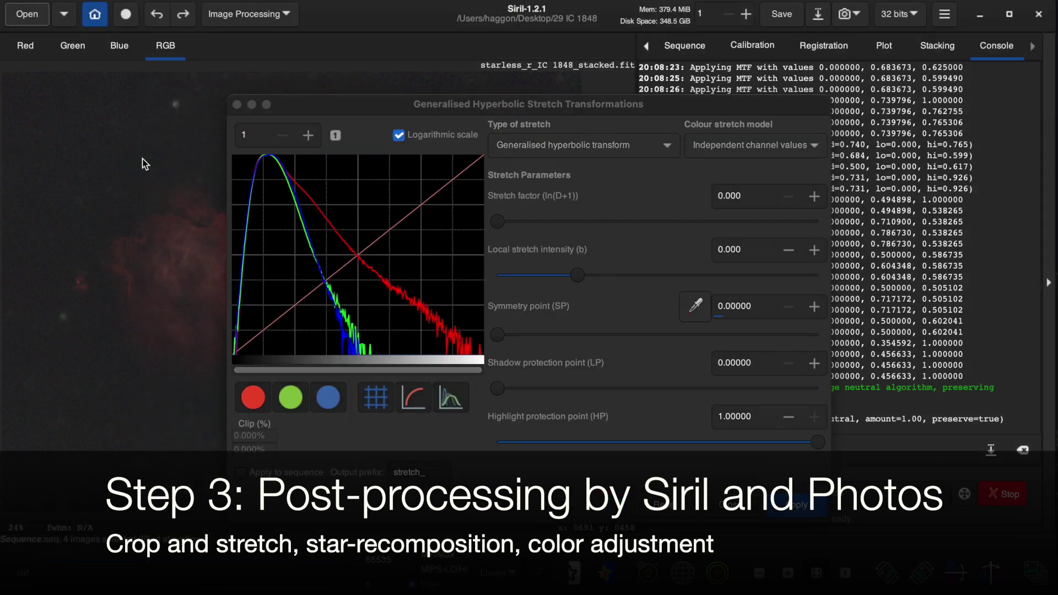
{"action": "left_click", "coordinate": [695, 306]}
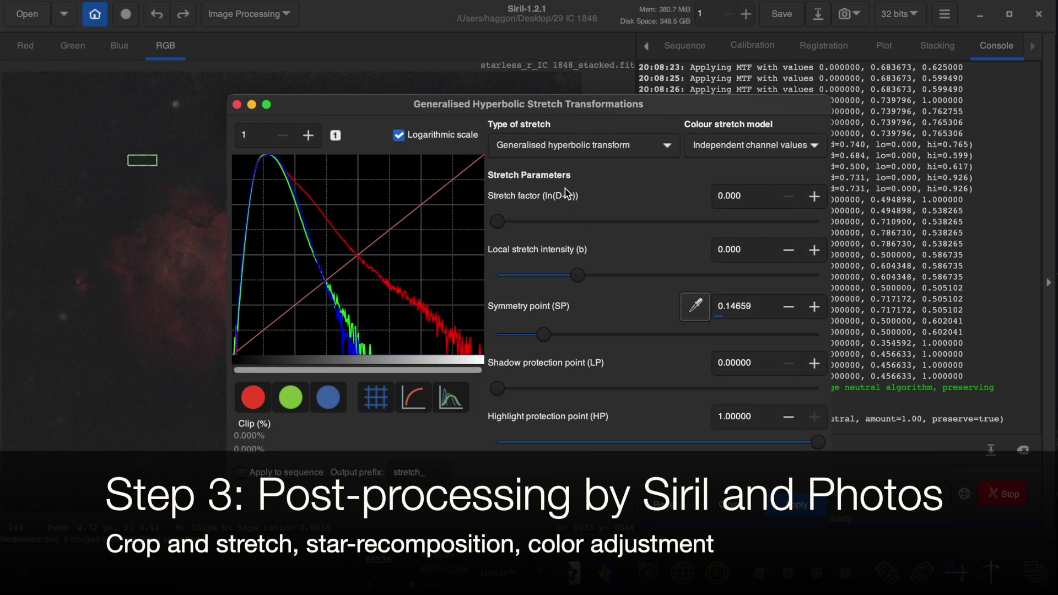
{"action": "left_click_drag", "start_coordinate": [499, 221], "coordinate": [524, 226]}
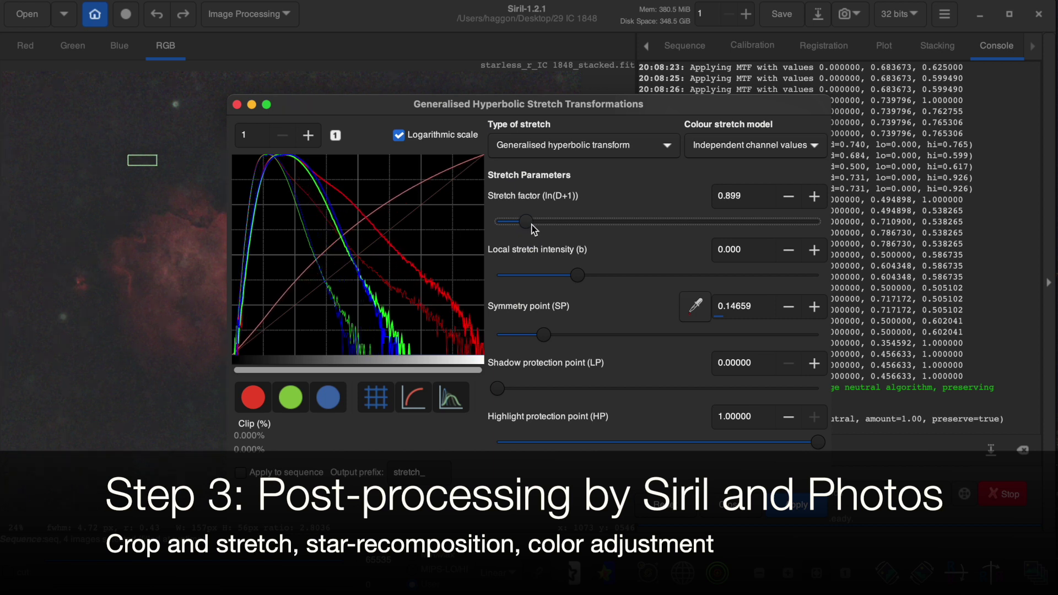
{"action": "left_click_drag", "start_coordinate": [526, 228], "coordinate": [537, 224]}
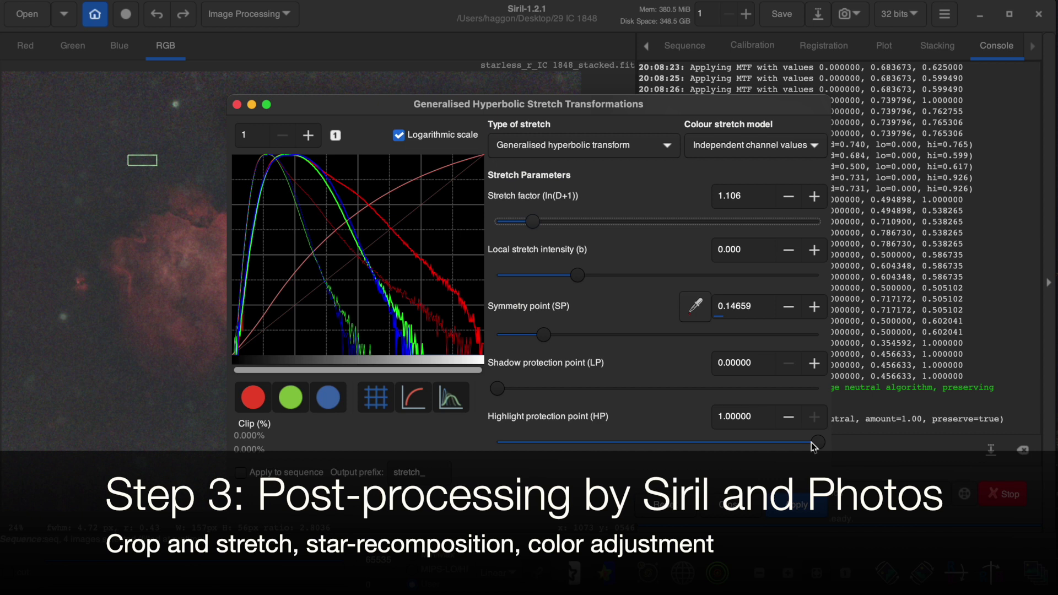
{"action": "mouse_move", "coordinate": [815, 442]}
{"action": "left_mouse_down"}
{"action": "mouse_move", "coordinate": [637, 443]}
{"action": "mouse_move", "coordinate": [589, 416]}
{"action": "left_mouse_up"}
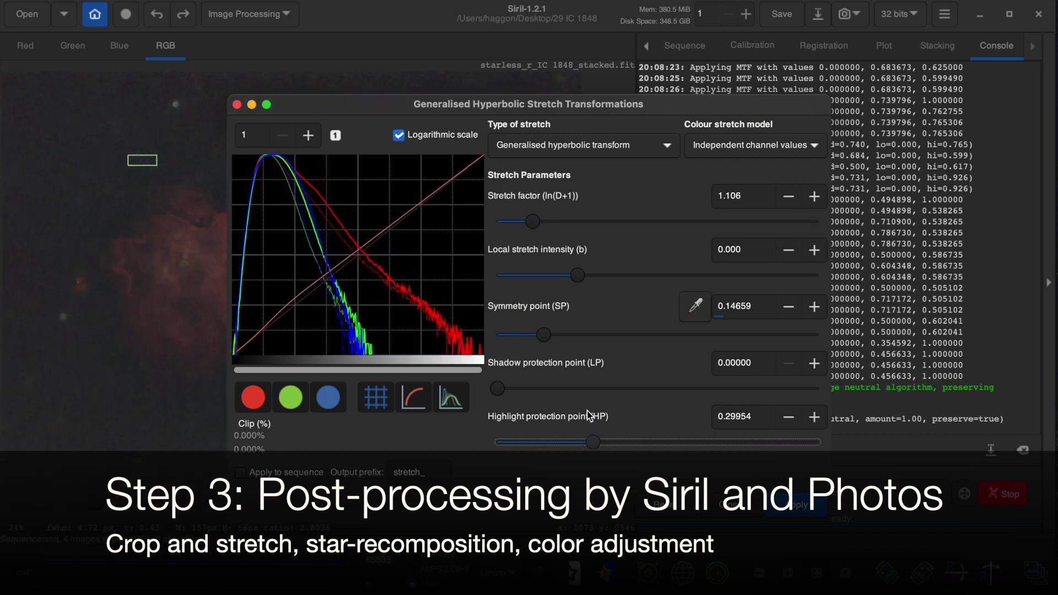
{"action": "left_click_drag", "start_coordinate": [589, 414], "coordinate": [594, 414]}
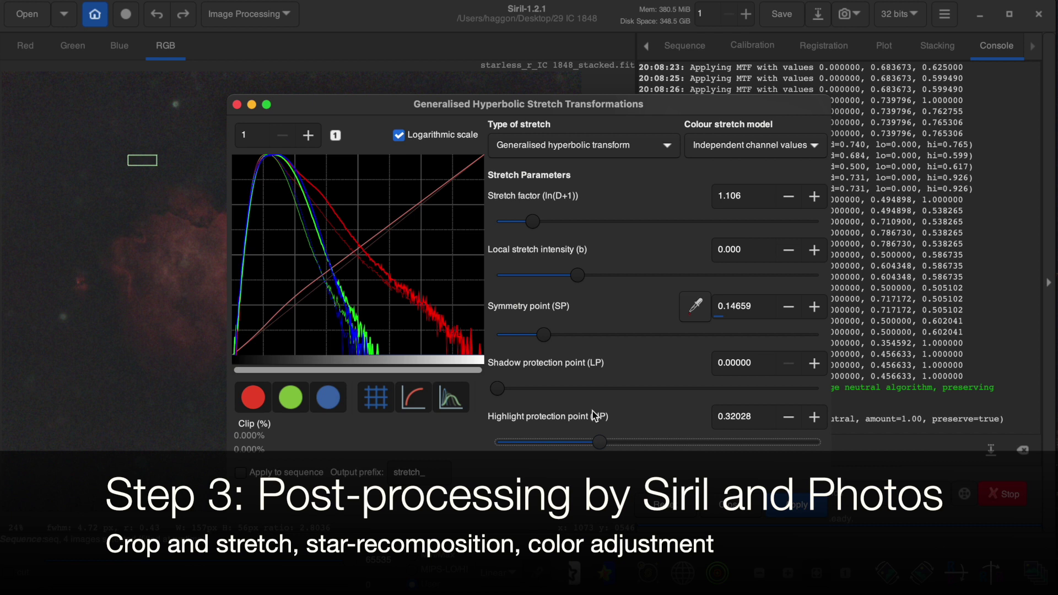
{"action": "left_click", "coordinate": [799, 511]}
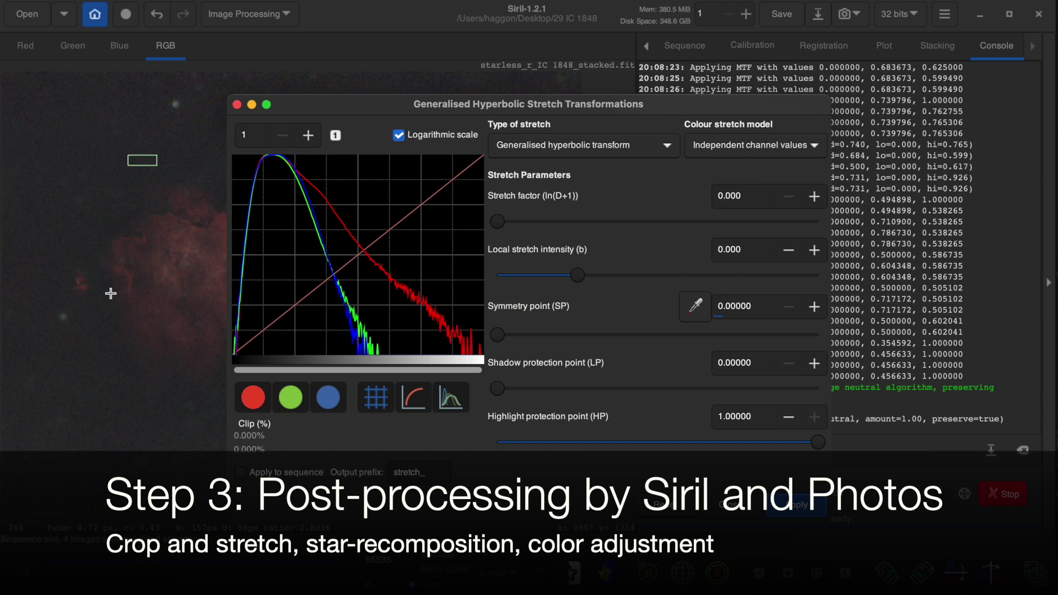
- Retry the hyperbolic stretch from a new nebula sample, then reset it to defaults
{"action": "left_click_drag", "start_coordinate": [107, 283], "coordinate": [126, 296]}
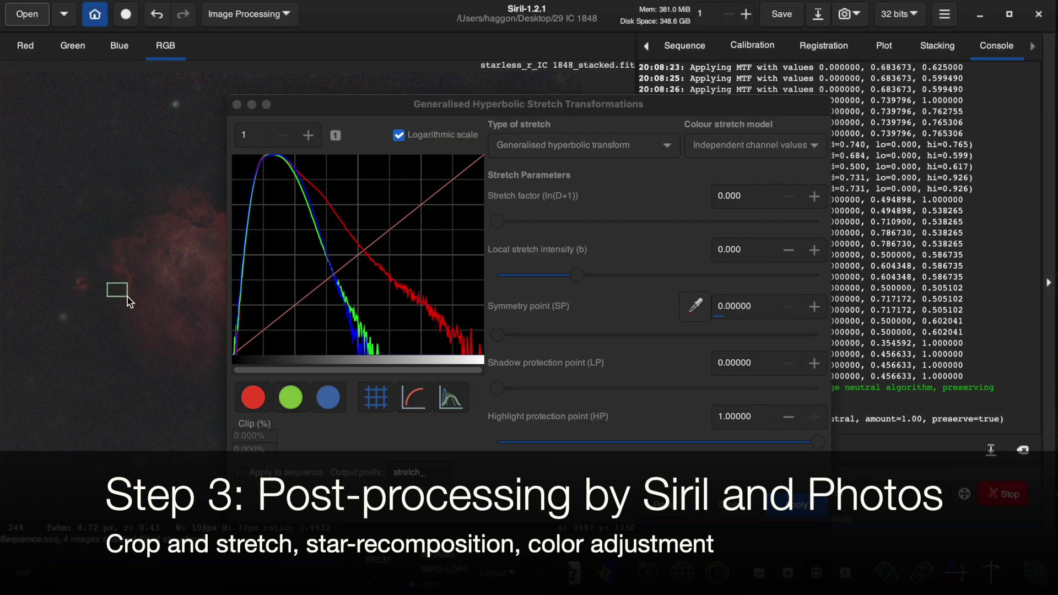
{"action": "left_click", "coordinate": [695, 304]}
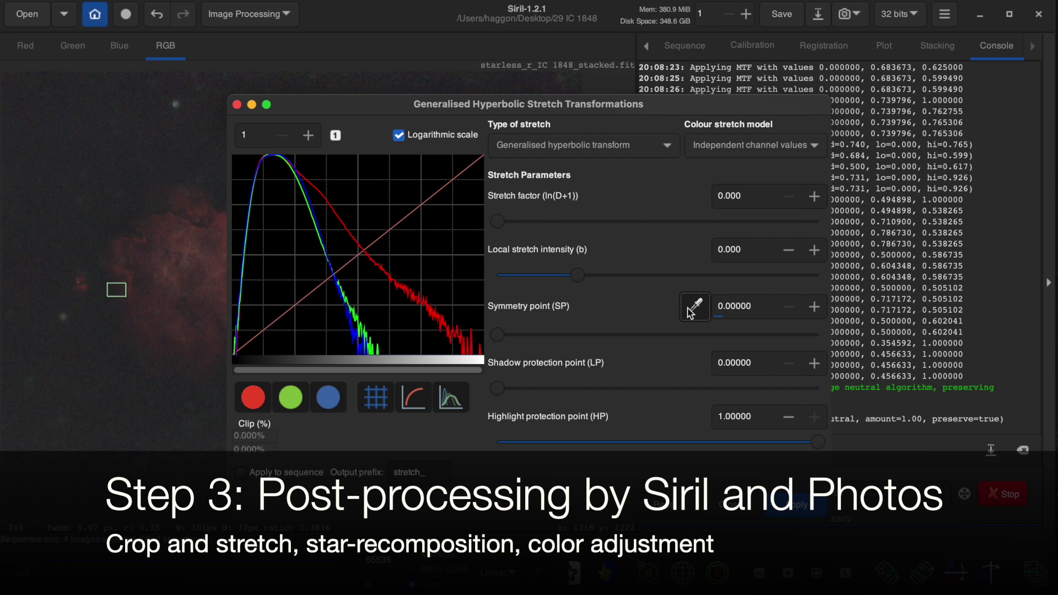
{"action": "left_click_drag", "start_coordinate": [498, 222], "coordinate": [530, 222]}
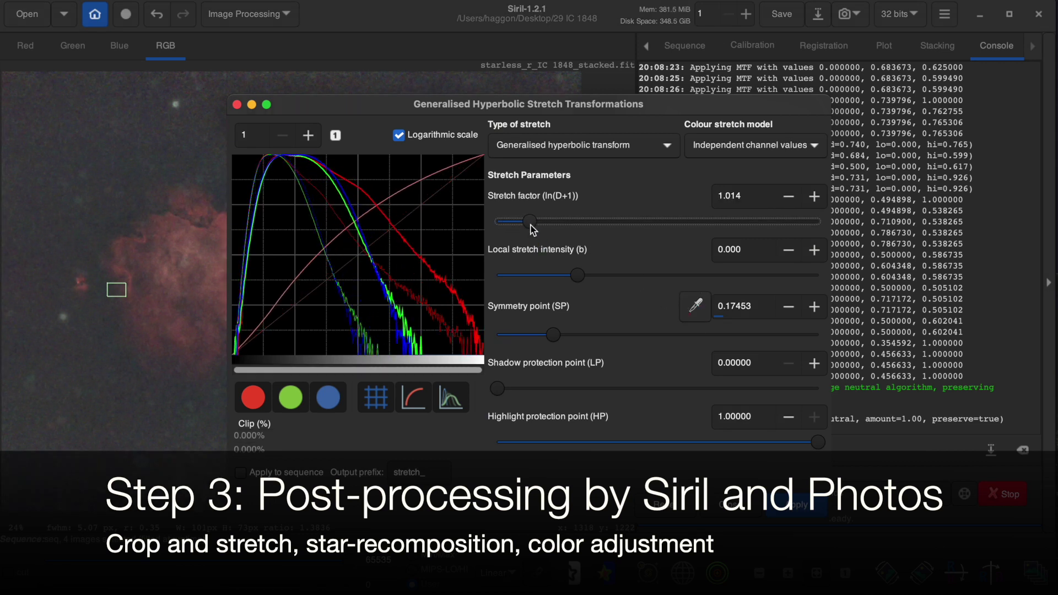
{"action": "left_click_drag", "start_coordinate": [817, 442], "coordinate": [606, 442]}
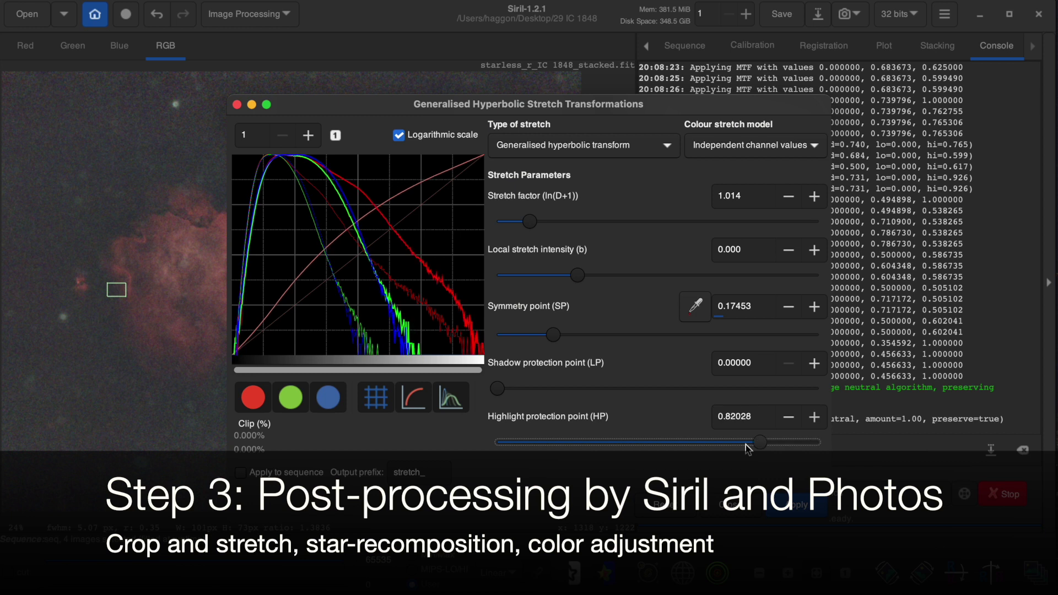
{"action": "left_click_drag", "start_coordinate": [607, 420], "coordinate": [585, 421]}
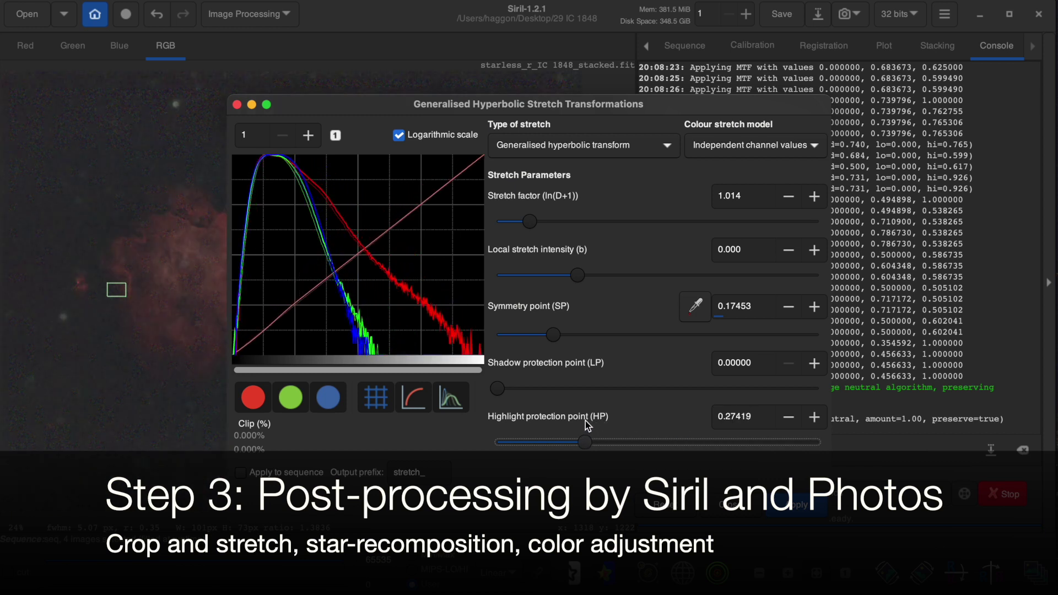
{"action": "left_click", "coordinate": [782, 499]}
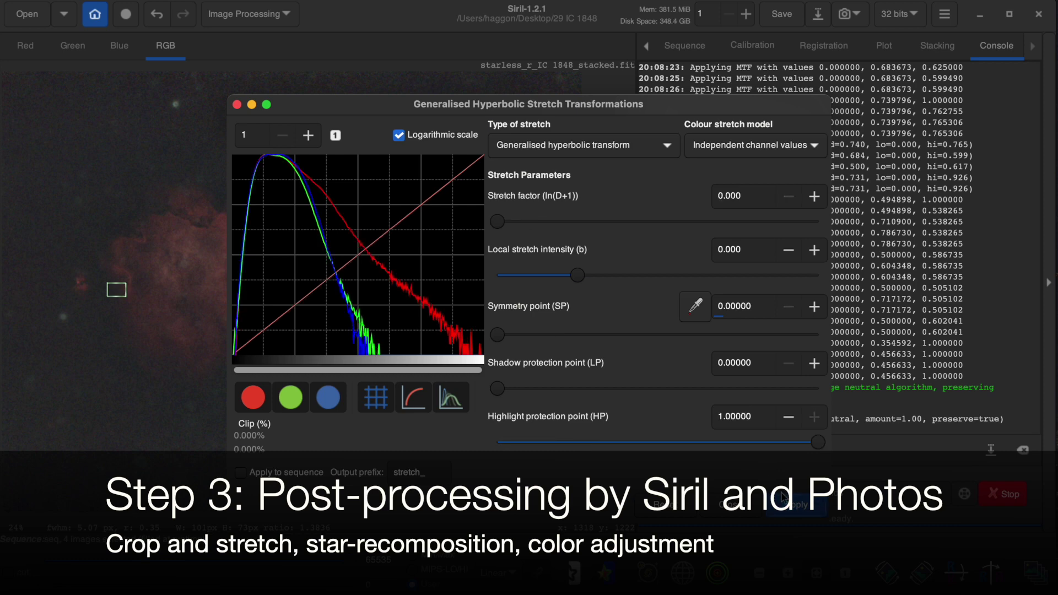
{"action": "left_click", "coordinate": [724, 507]}
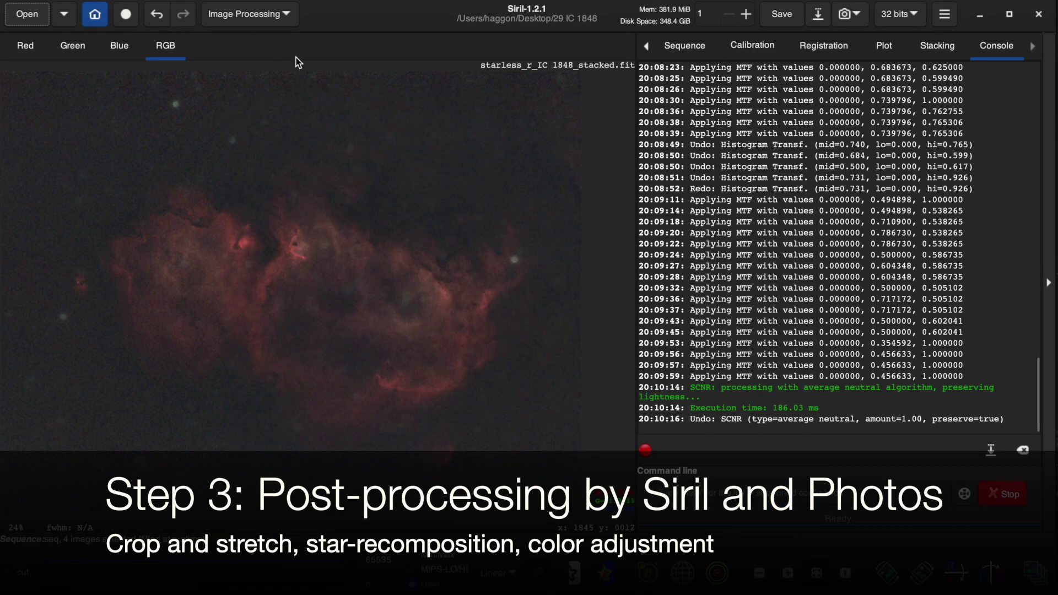
- Stretch the starless nebula again with midtones 0.594 and highlights 0.944
{"action": "left_click", "coordinate": [222, 16]}
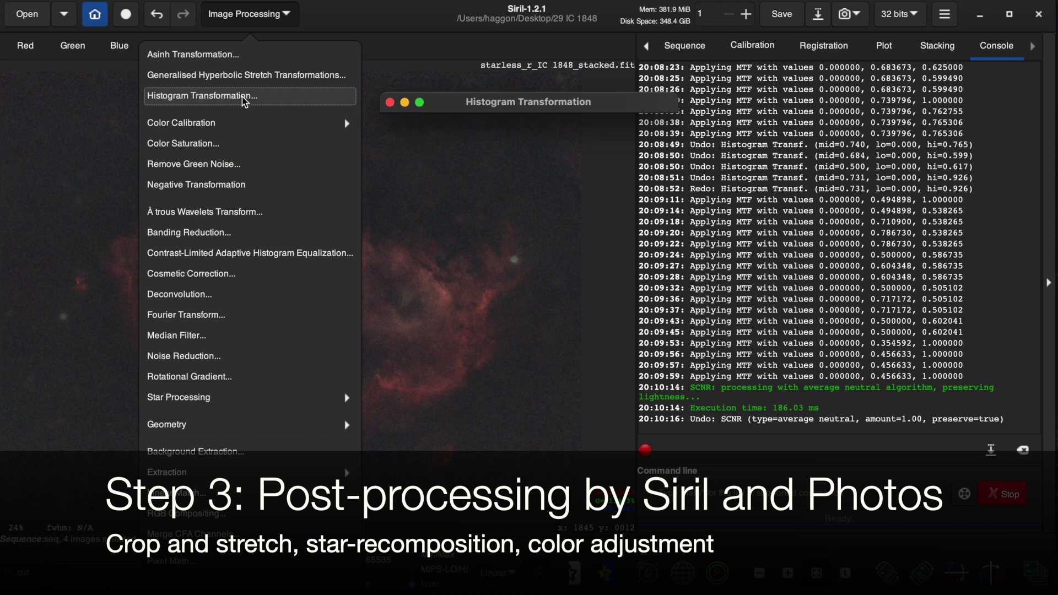
{"action": "left_click", "coordinate": [243, 97]}
{"action": "left_click_drag", "start_coordinate": [529, 358], "coordinate": [557, 359]}
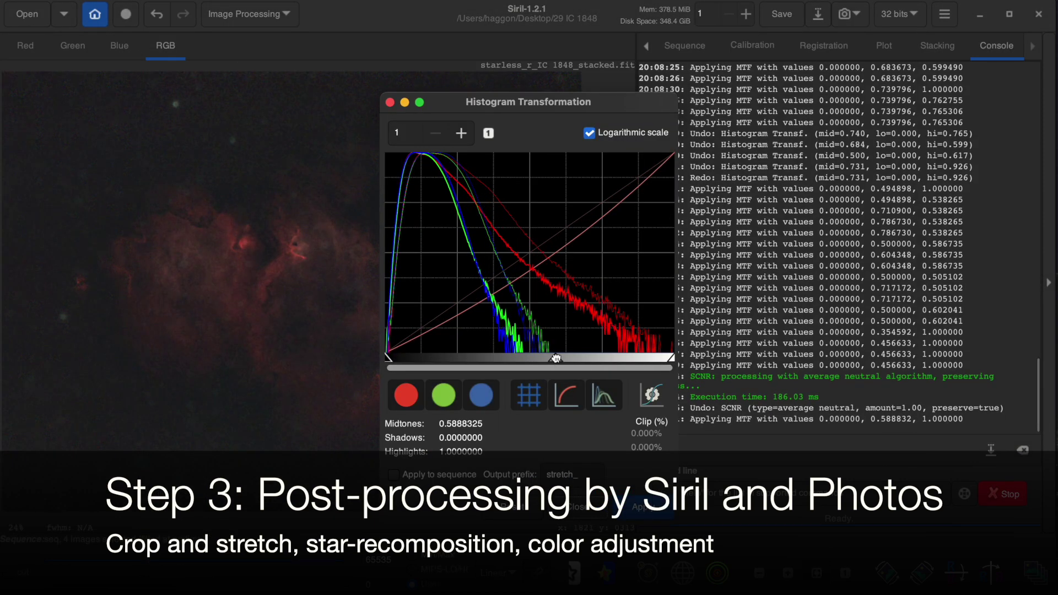
{"action": "left_click_drag", "start_coordinate": [557, 359], "coordinate": [552, 359]}
{"action": "left_click_drag", "start_coordinate": [671, 359], "coordinate": [659, 358]}
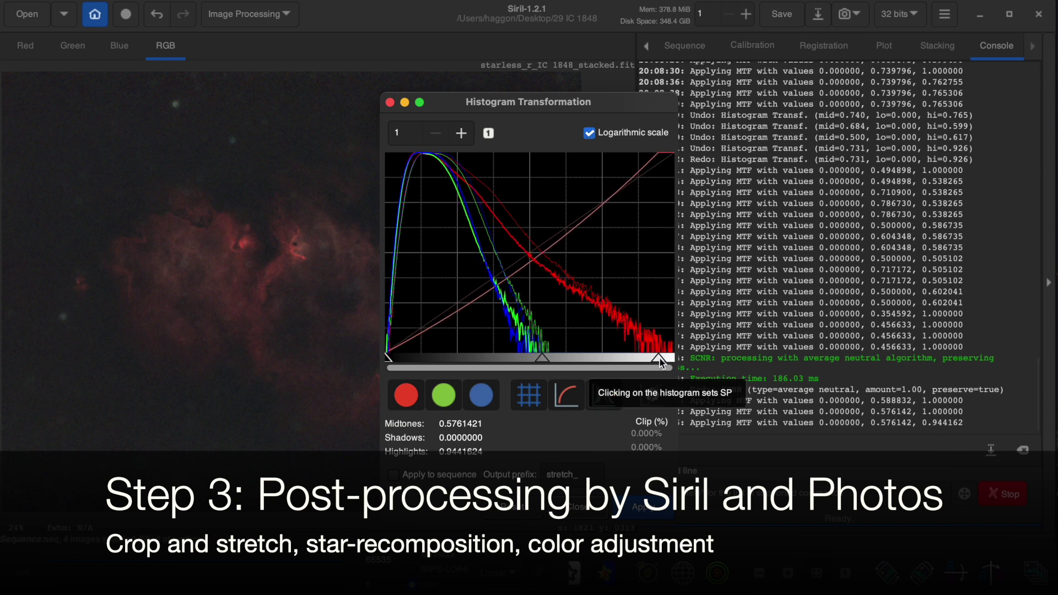
{"action": "left_click_drag", "start_coordinate": [547, 358], "coordinate": [554, 359]}
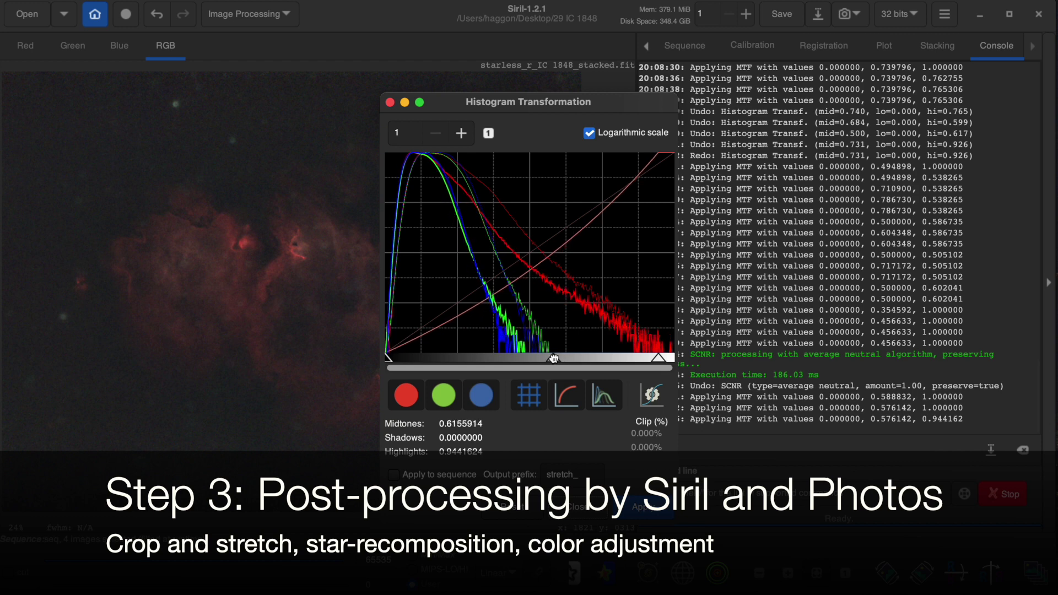
{"action": "left_click_drag", "start_coordinate": [553, 358], "coordinate": [545, 358]}
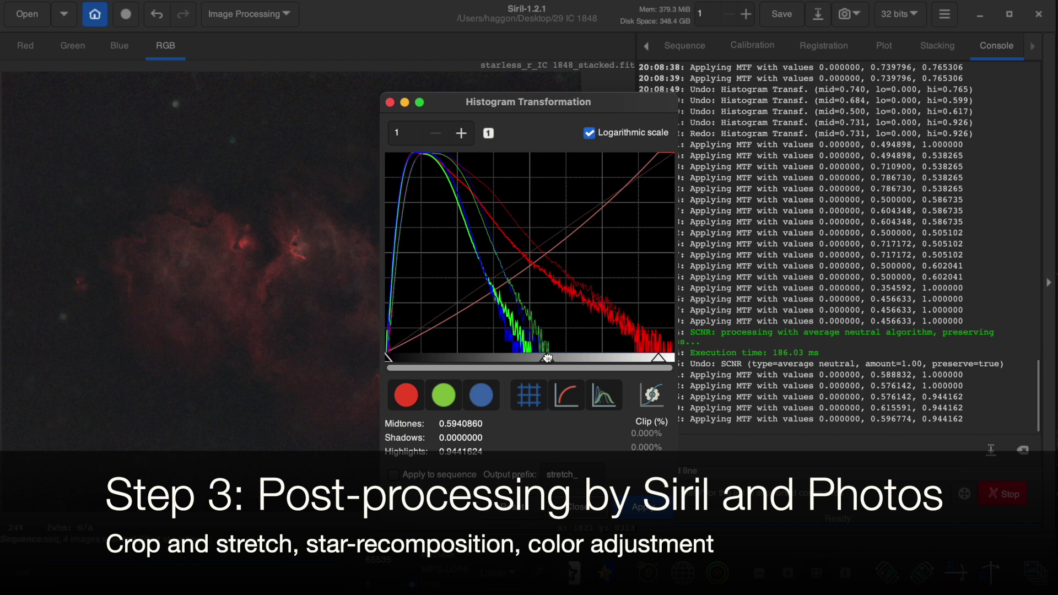
{"action": "left_click", "coordinate": [648, 512]}
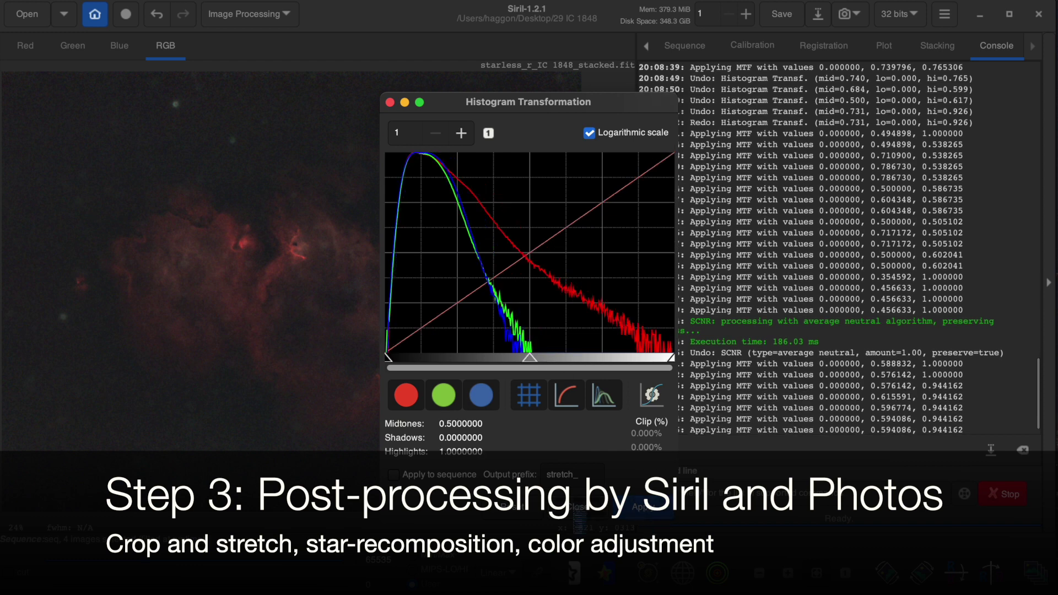
{"action": "left_click", "coordinate": [578, 508]}
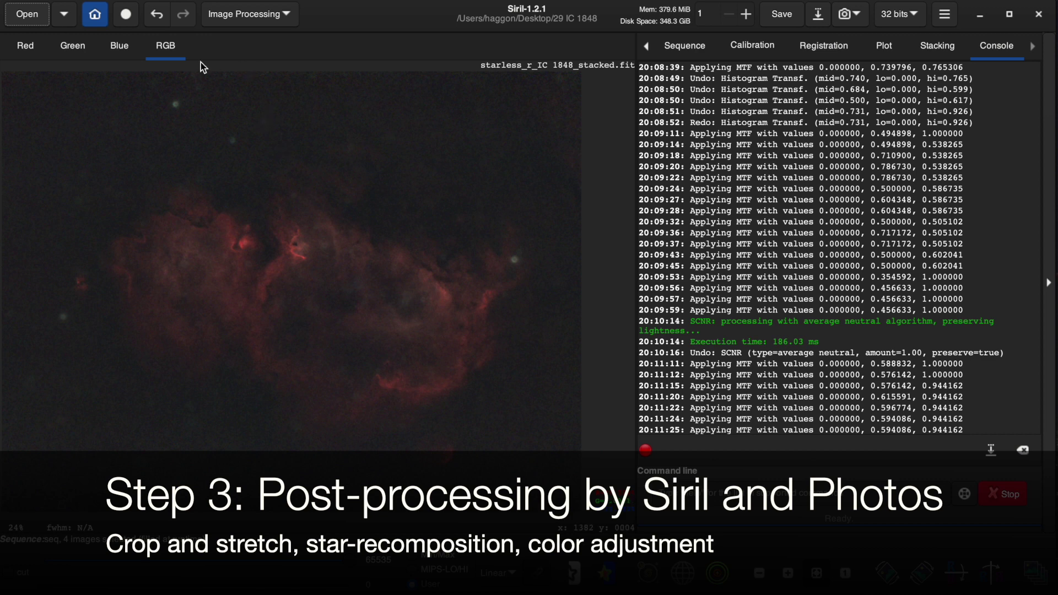
- Raise global colour saturation by 0.21 with a background factor of 1.34
{"action": "left_click", "coordinate": [243, 15]}
{"action": "left_click", "coordinate": [241, 145]}
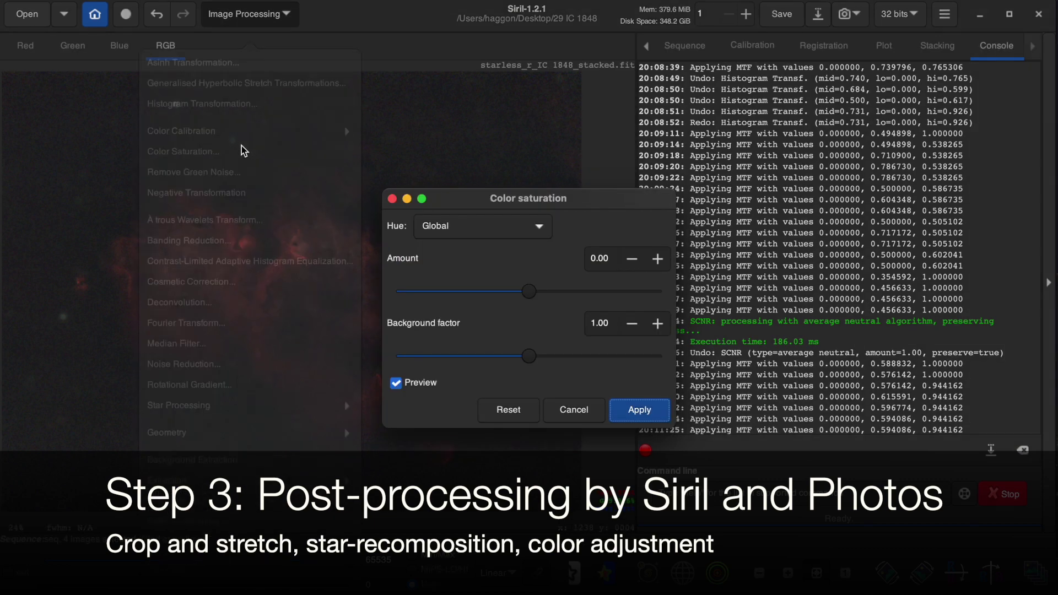
{"action": "left_click_drag", "start_coordinate": [444, 200], "coordinate": [691, 111]}
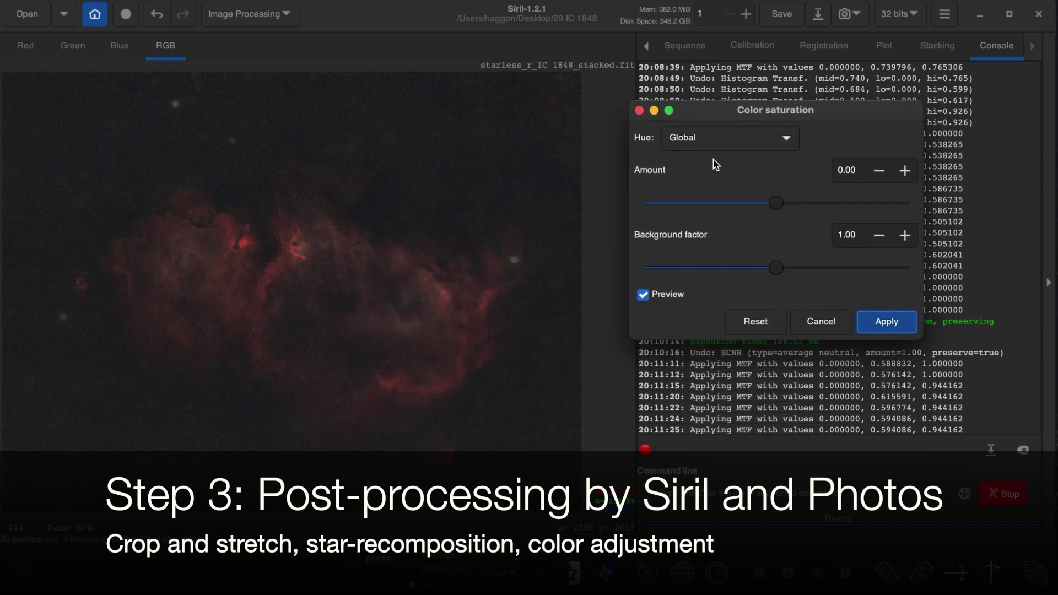
{"action": "left_click", "coordinate": [838, 200]}
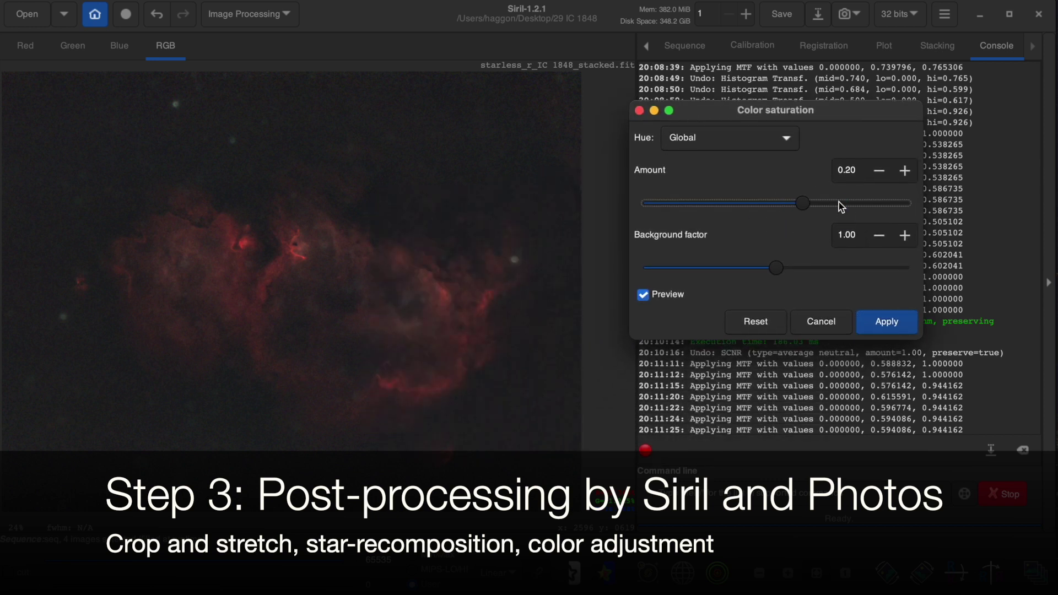
{"action": "left_click", "coordinate": [874, 204]}
{"action": "left_click", "coordinate": [874, 205]}
{"action": "left_click_drag", "start_coordinate": [845, 203], "coordinate": [804, 206]}
{"action": "mouse_move", "coordinate": [776, 268]}
{"action": "left_mouse_down"}
{"action": "mouse_move", "coordinate": [761, 269]}
{"action": "mouse_move", "coordinate": [924, 280]}
{"action": "mouse_move", "coordinate": [710, 278]}
{"action": "mouse_move", "coordinate": [821, 270]}
{"action": "left_mouse_up"}
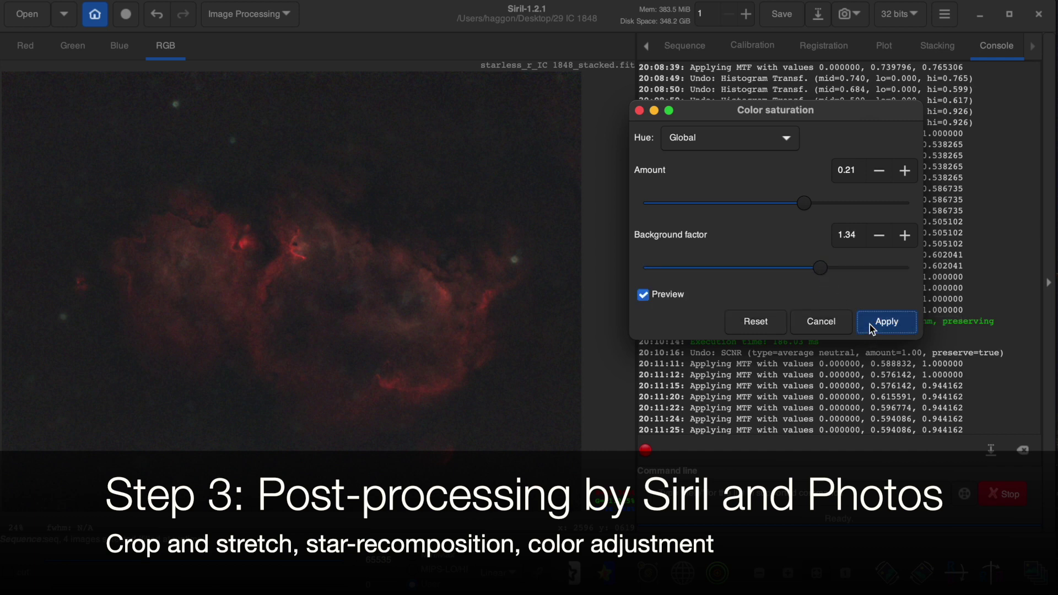
{"action": "left_click", "coordinate": [870, 329]}
{"action": "left_click", "coordinate": [232, 15]}
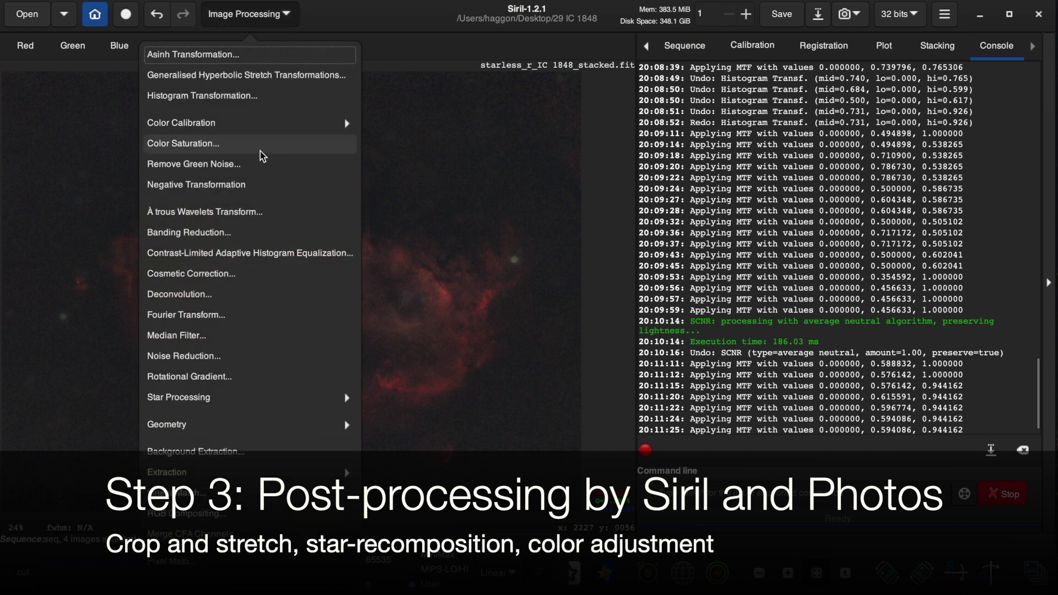
- Saturate only Orange-Brown / Yellow hues by 0.50 with background factor 1.17
{"action": "left_click", "coordinate": [245, 146]}
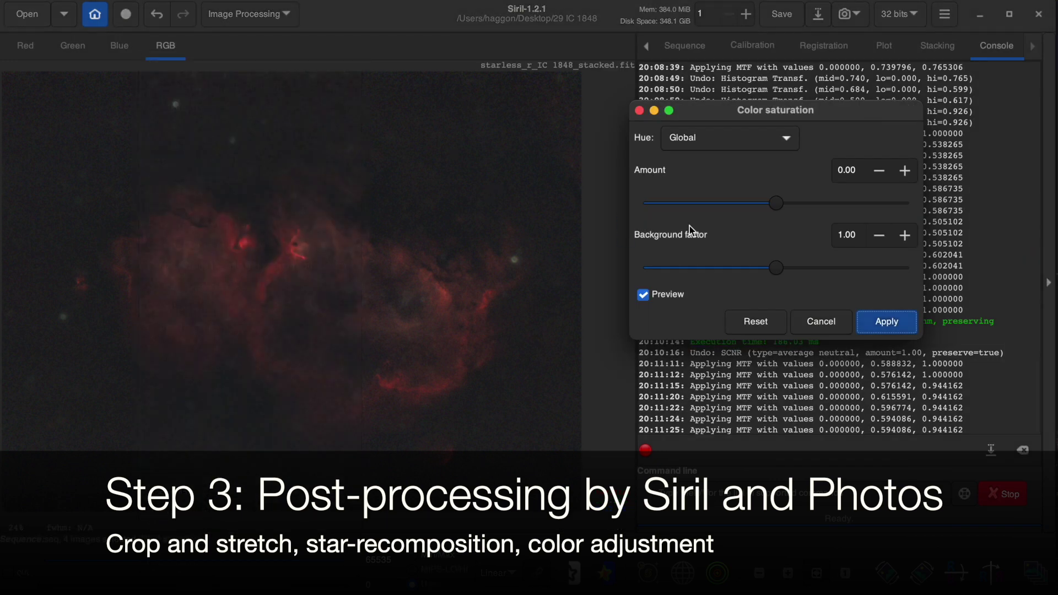
{"action": "left_click", "coordinate": [710, 143]}
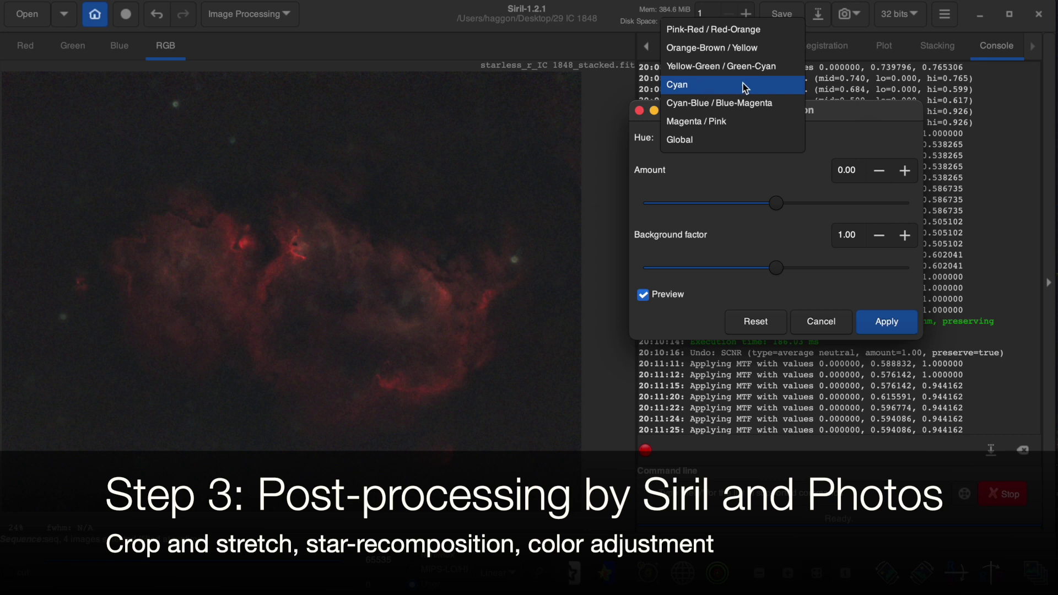
{"action": "left_click", "coordinate": [707, 48]}
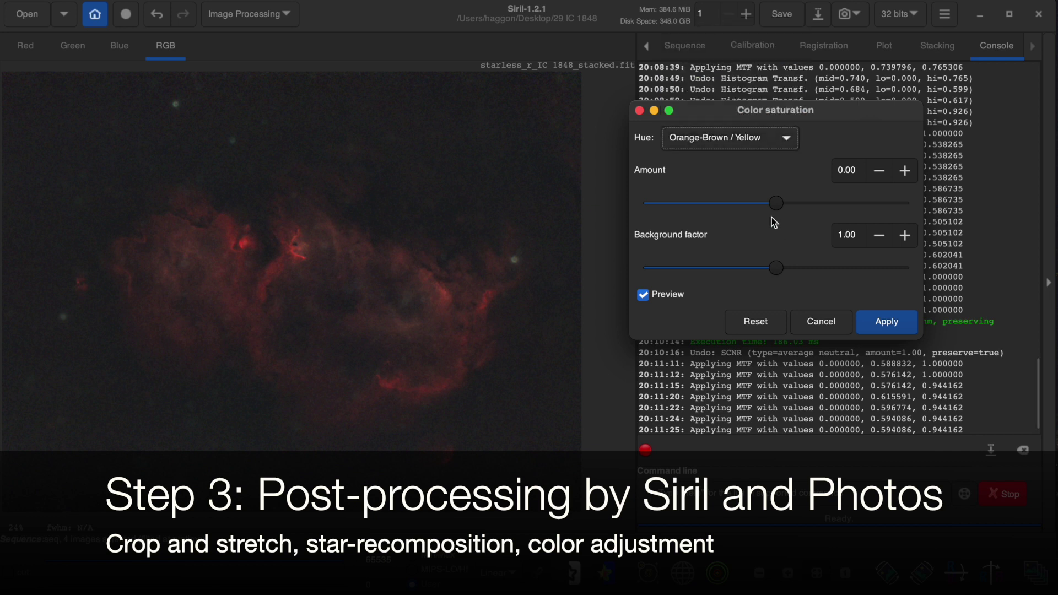
{"action": "left_click_drag", "start_coordinate": [776, 203], "coordinate": [875, 210]}
{"action": "mouse_move", "coordinate": [893, 203]}
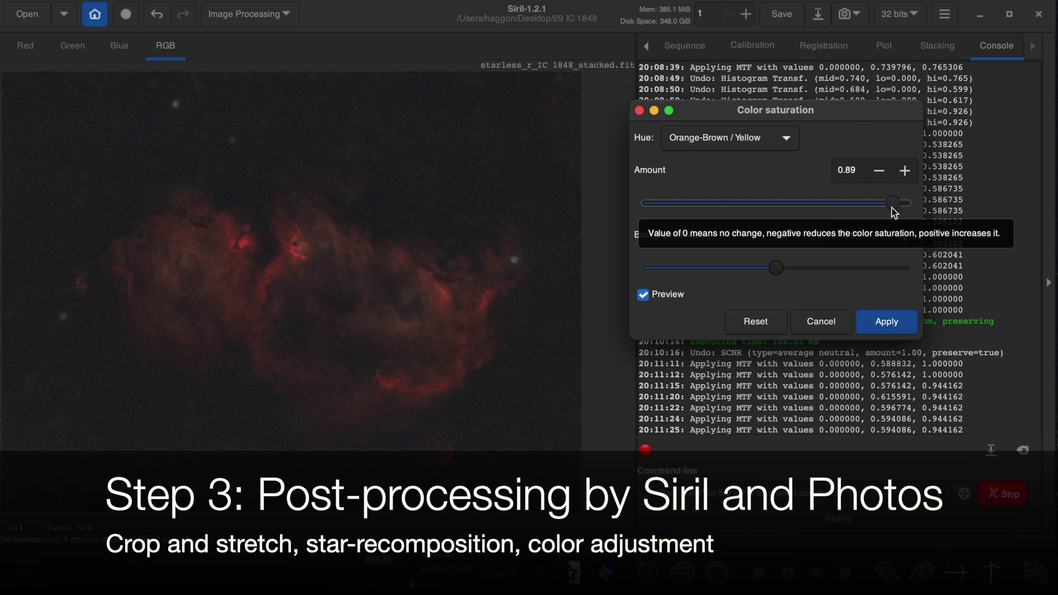
{"action": "mouse_move", "coordinate": [891, 207]}
{"action": "left_mouse_down"}
{"action": "mouse_move", "coordinate": [720, 210]}
{"action": "mouse_move", "coordinate": [862, 218]}
{"action": "left_mouse_up"}
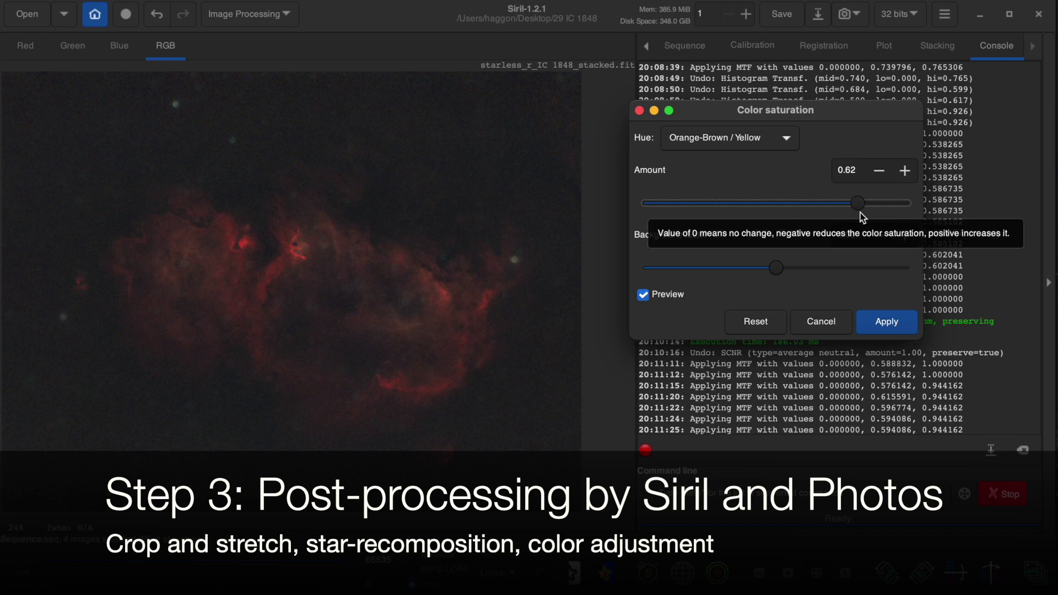
{"action": "left_click_drag", "start_coordinate": [857, 202], "coordinate": [842, 206]}
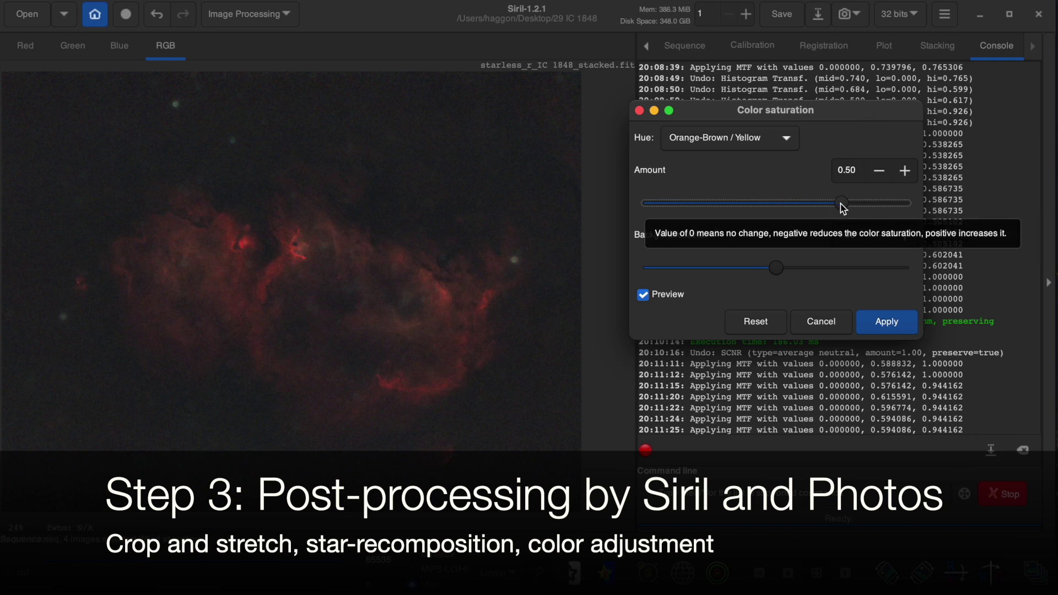
{"action": "left_click_drag", "start_coordinate": [780, 267], "coordinate": [815, 270]}
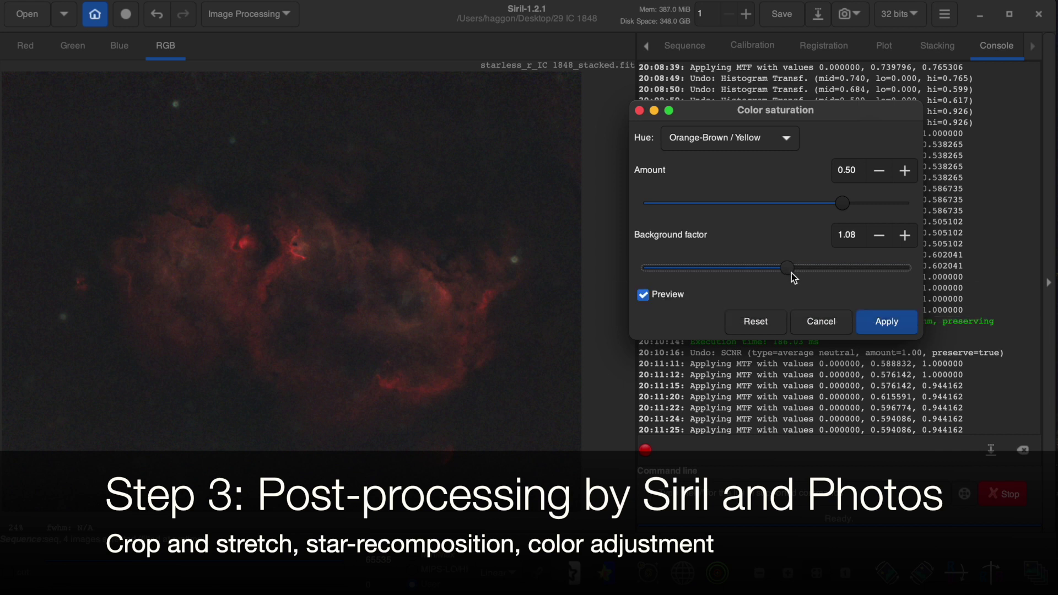
{"action": "mouse_move", "coordinate": [790, 273]}
{"action": "left_mouse_down"}
{"action": "mouse_move", "coordinate": [742, 274]}
{"action": "mouse_move", "coordinate": [802, 278]}
{"action": "left_mouse_up"}
{"action": "left_click", "coordinate": [891, 327]}
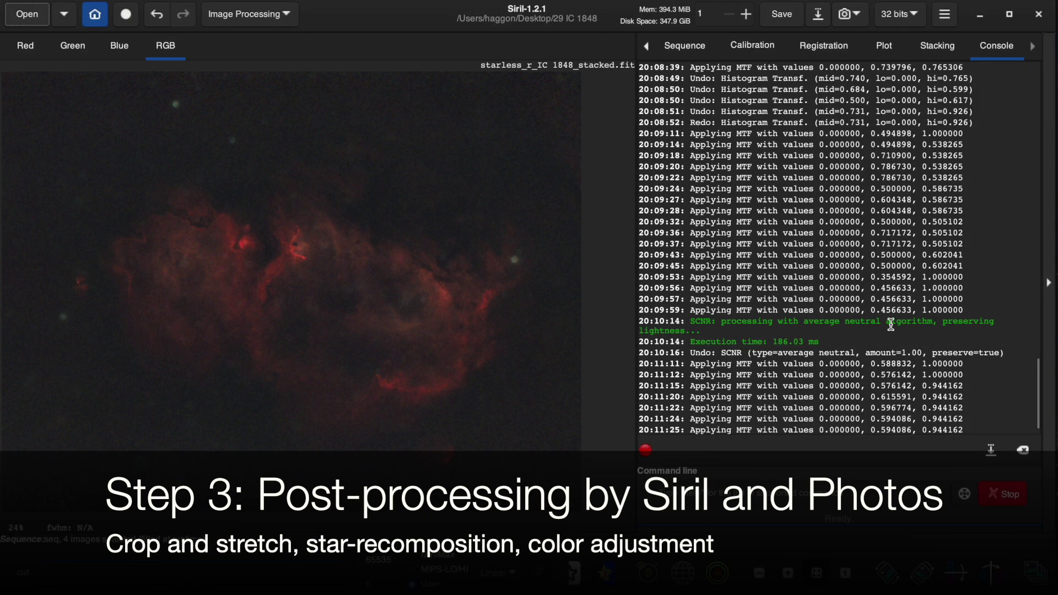
- Apply a histogram stretch with midtones fine-tuned to about 0.53
{"action": "left_click", "coordinate": [254, 16]}
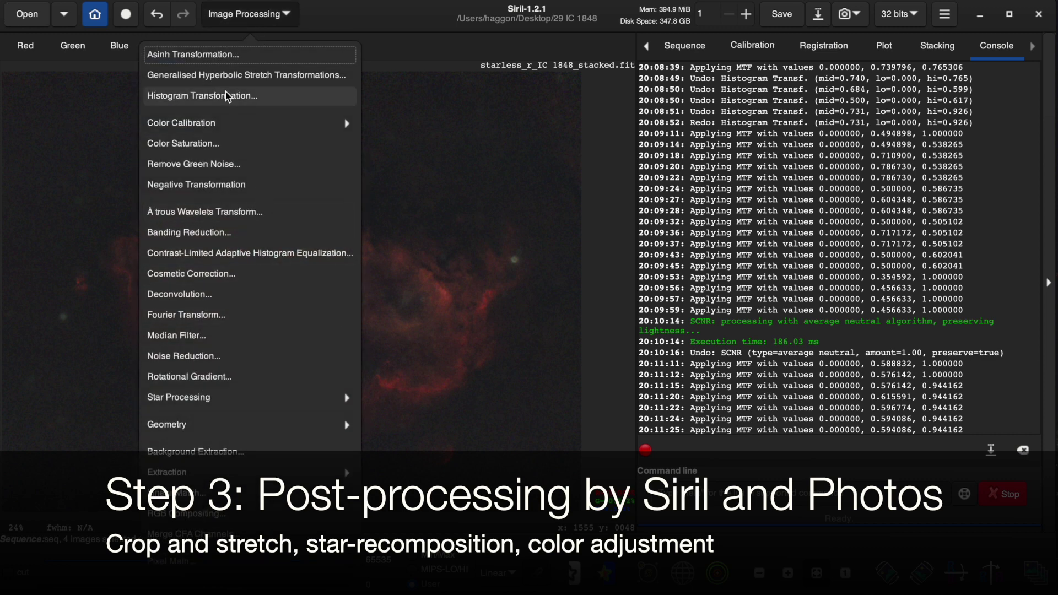
{"action": "left_click", "coordinate": [245, 97]}
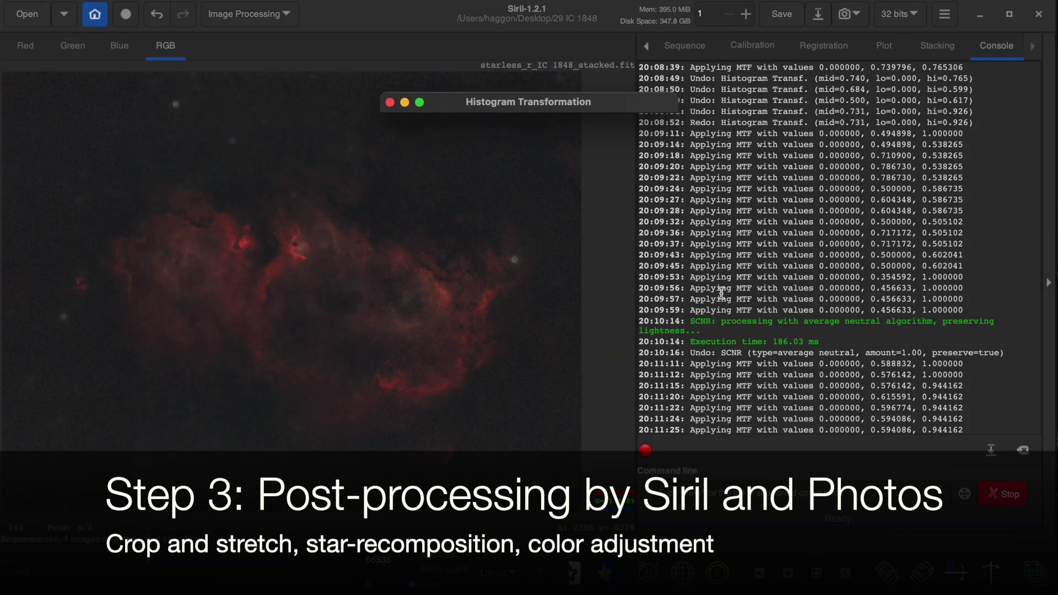
{"action": "left_click_drag", "start_coordinate": [524, 105], "coordinate": [771, 104]}
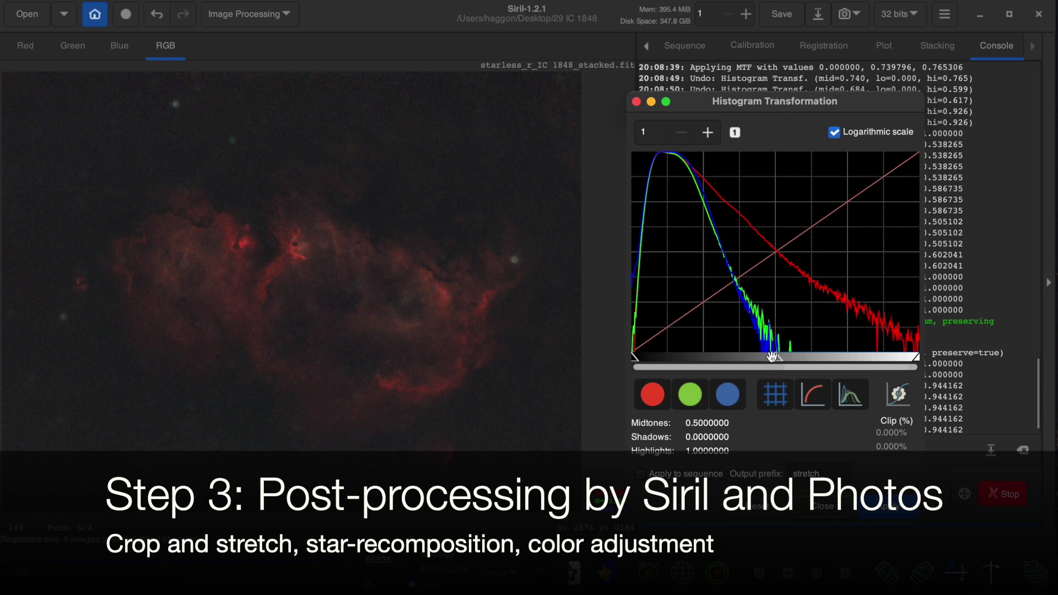
{"action": "left_click_drag", "start_coordinate": [772, 357], "coordinate": [807, 356]}
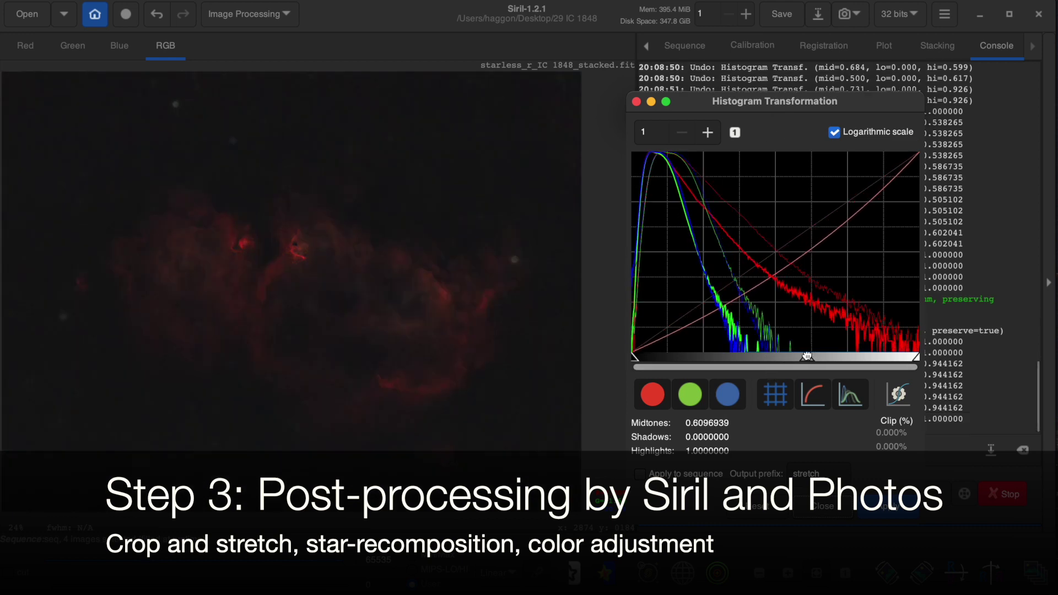
{"action": "mouse_move", "coordinate": [806, 355]}
{"action": "left_mouse_down"}
{"action": "mouse_move", "coordinate": [752, 357]}
{"action": "mouse_move", "coordinate": [785, 362]}
{"action": "left_mouse_up"}
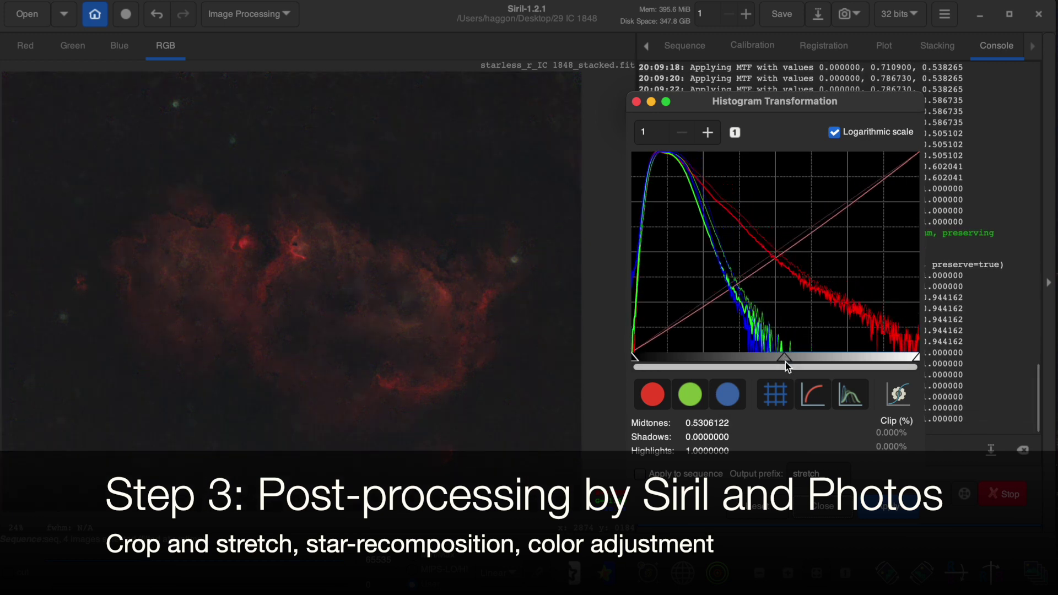
{"action": "left_click_drag", "start_coordinate": [778, 357], "coordinate": [785, 358]}
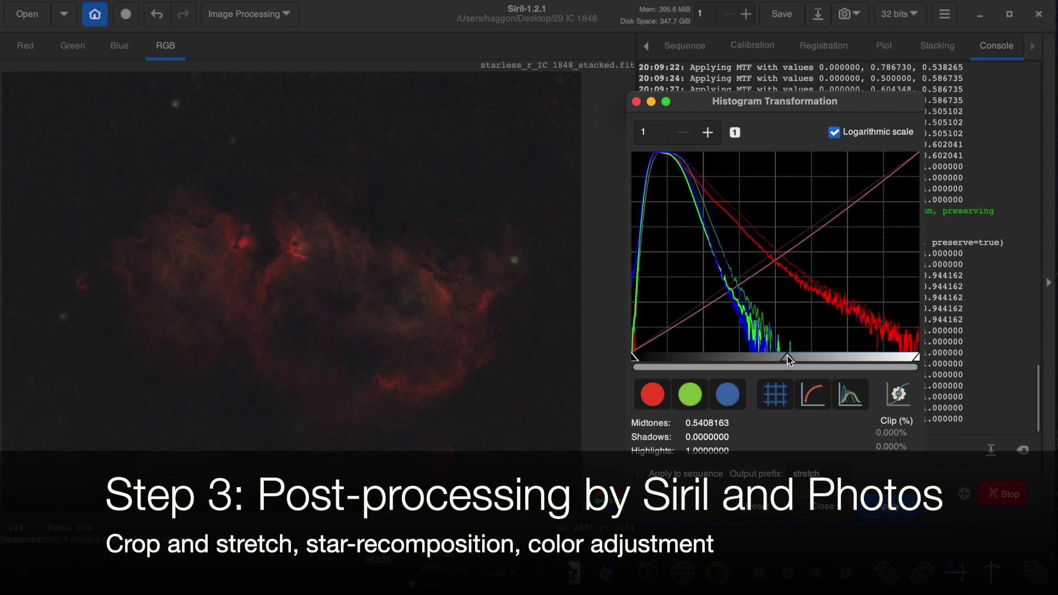
{"action": "left_click", "coordinate": [870, 512]}
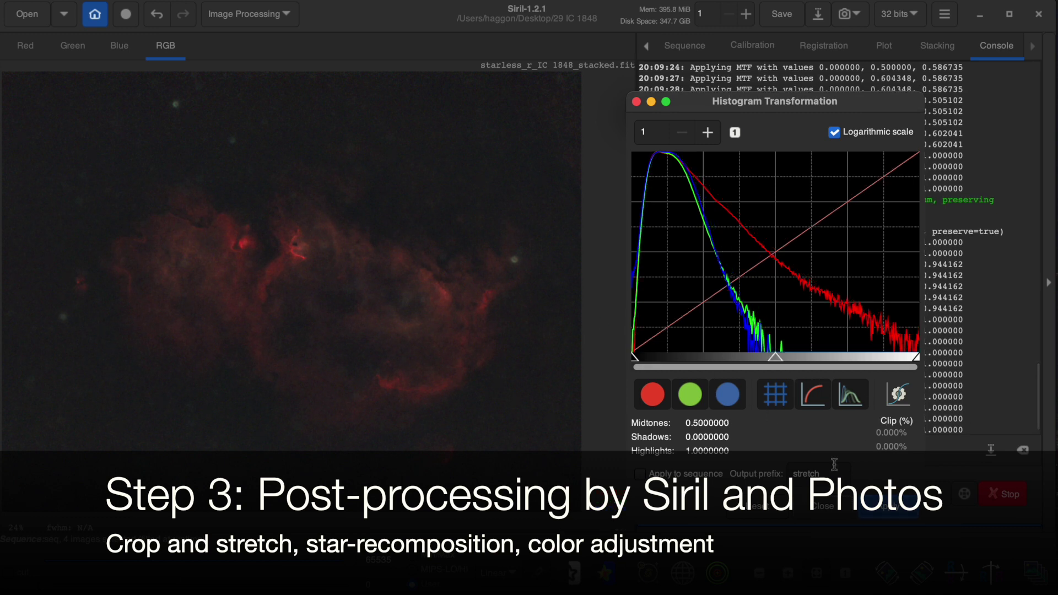
{"action": "left_click", "coordinate": [826, 510]}
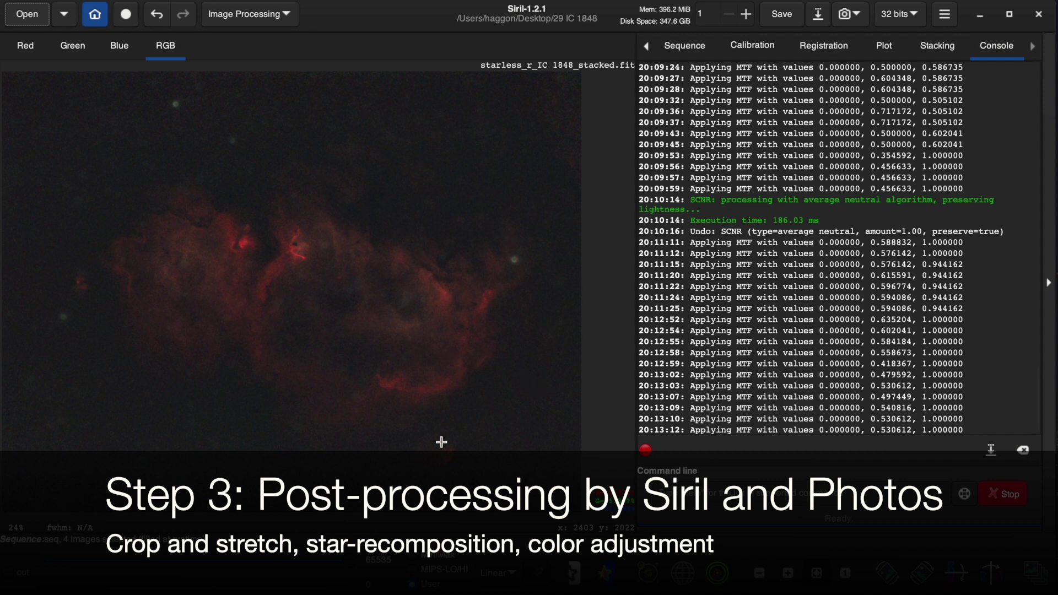
- Denoise the starless nebula with noise reduction modulation 0.30
{"action": "left_click", "coordinate": [225, 11]}
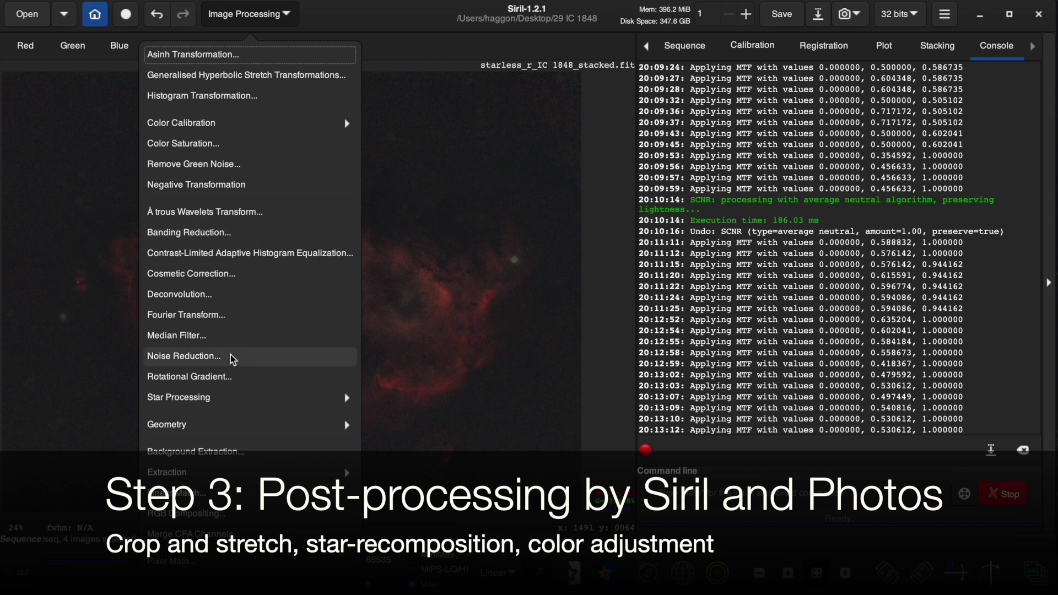
{"action": "left_click", "coordinate": [216, 357]}
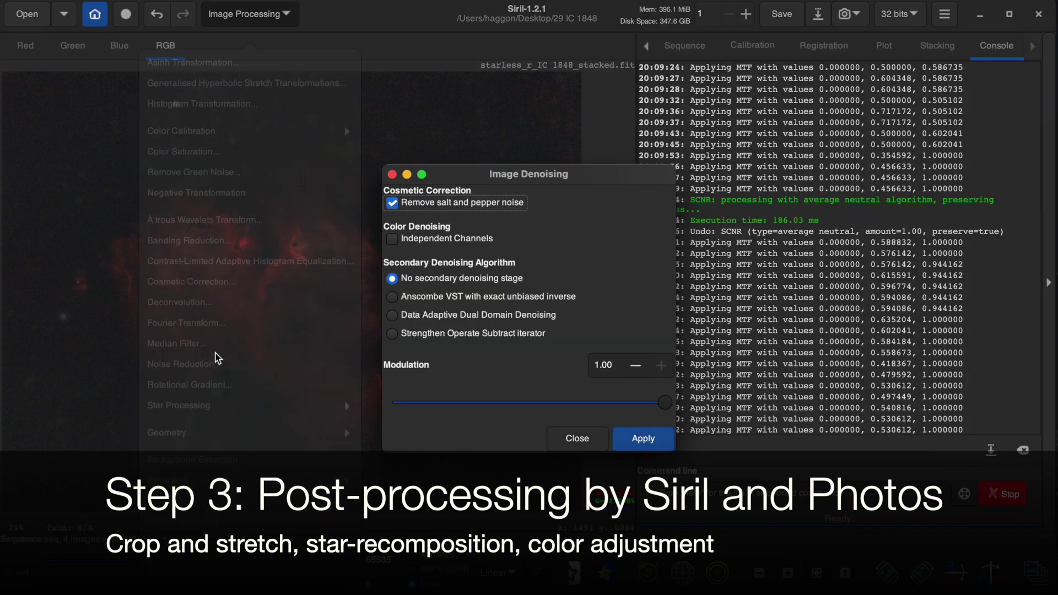
{"action": "double_click", "coordinate": [601, 364]}
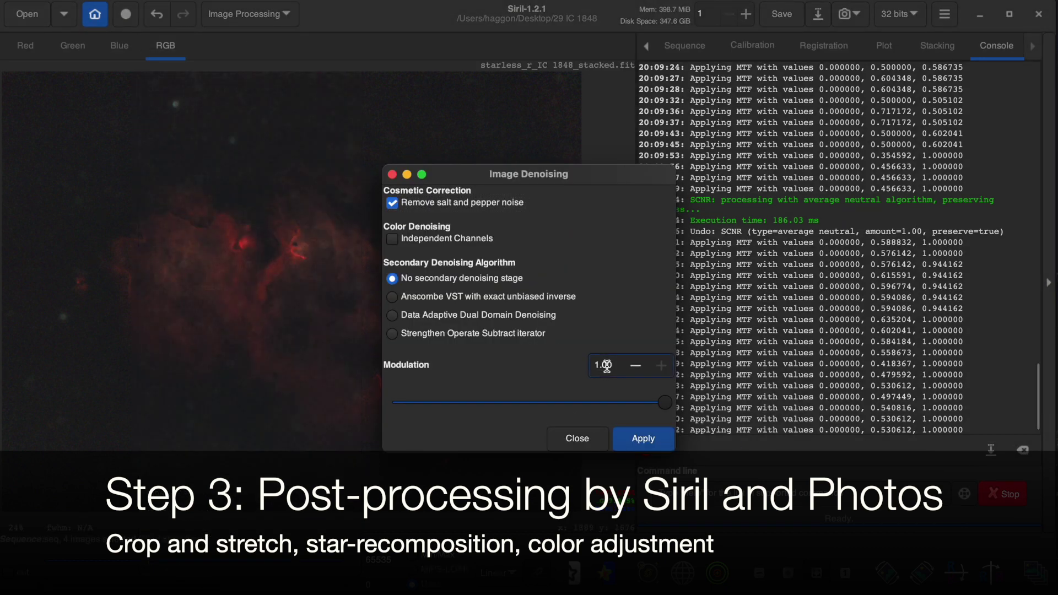
{"action": "type", "text": "0.0"}
{"action": "type", "text": "3"}
{"action": "left_click", "coordinate": [656, 435]}
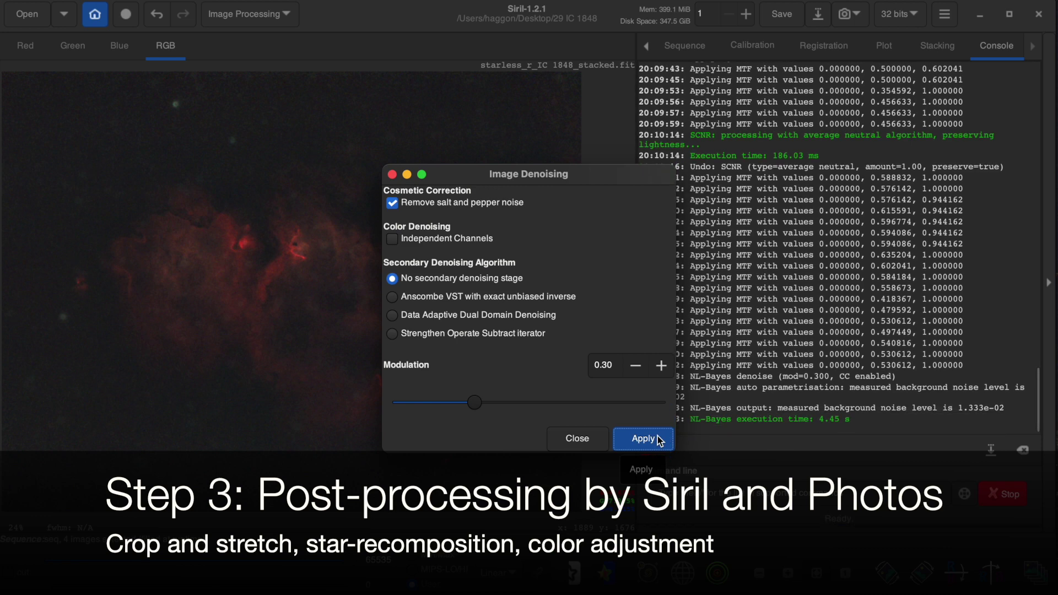
{"action": "left_click", "coordinate": [576, 438]}
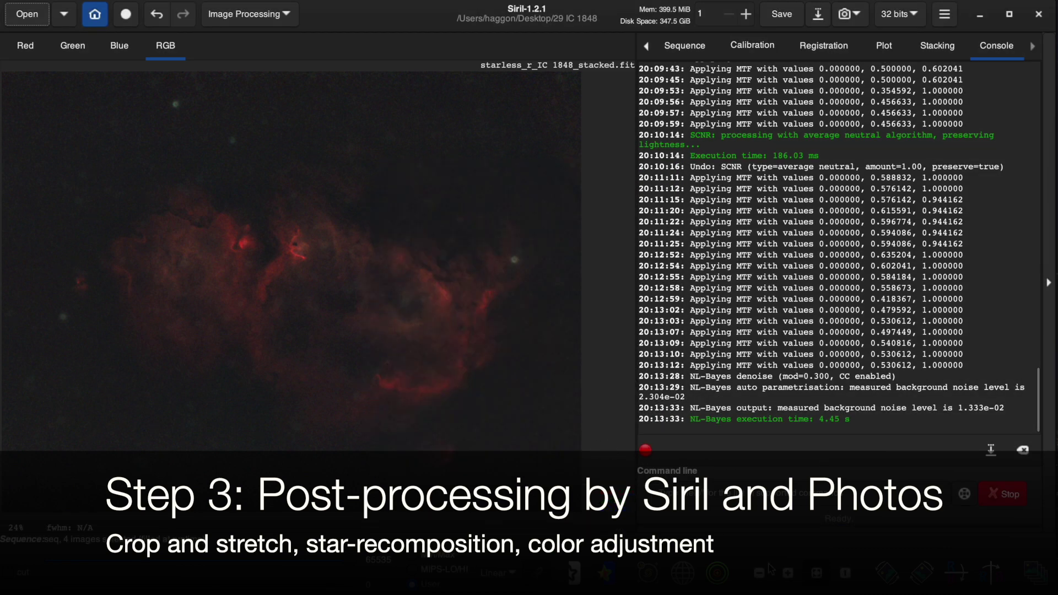
- Zoom in and toggle undo/redo to compare before and after denoising, keeping the denoised result
{"action": "left_click", "coordinate": [785, 575]}
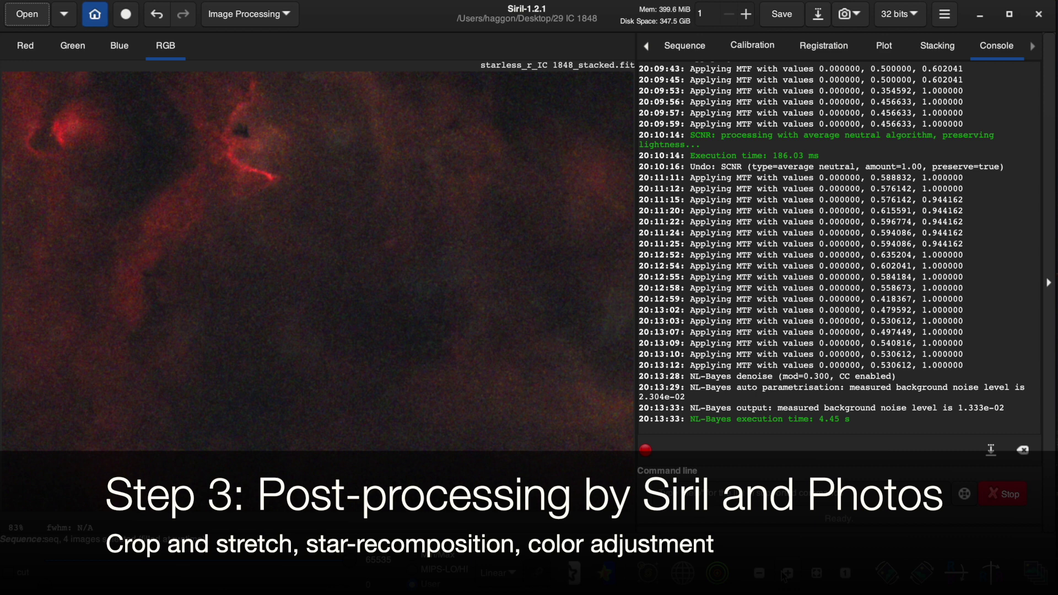
{"action": "key", "text": "ctrl+z"}
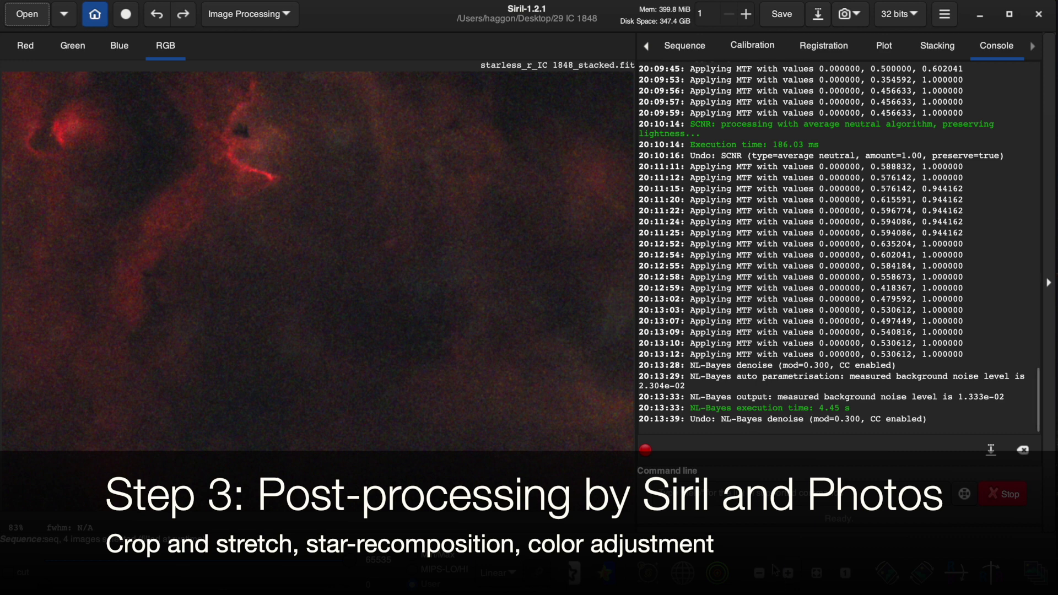
{"action": "key", "text": "ctrl+shift+z"}
{"action": "key", "text": "ctrl+z"}
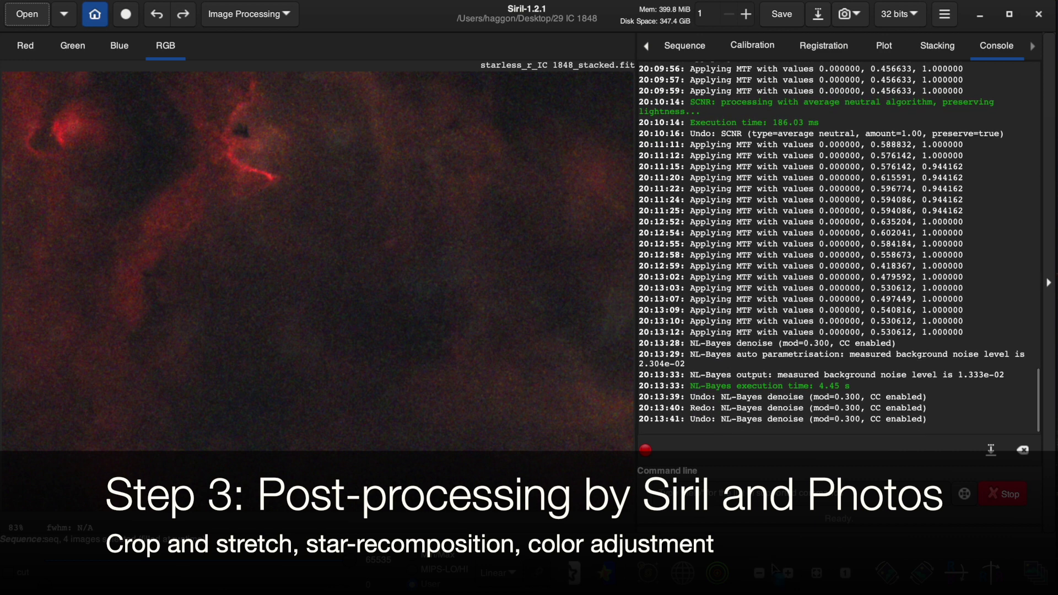
{"action": "key", "text": "ctrl+shift+z"}
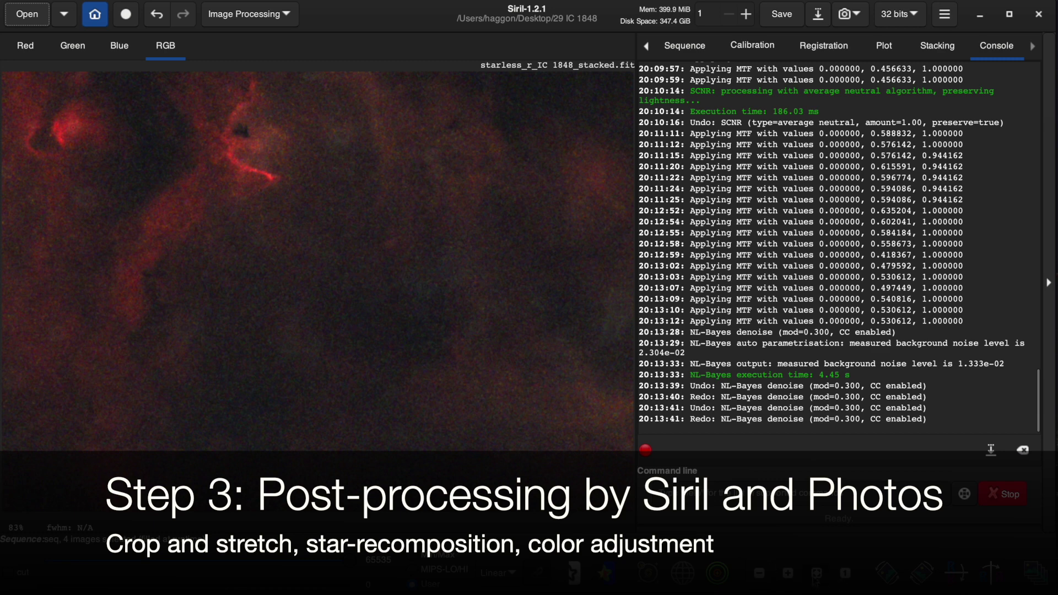
{"action": "left_click", "coordinate": [814, 579]}
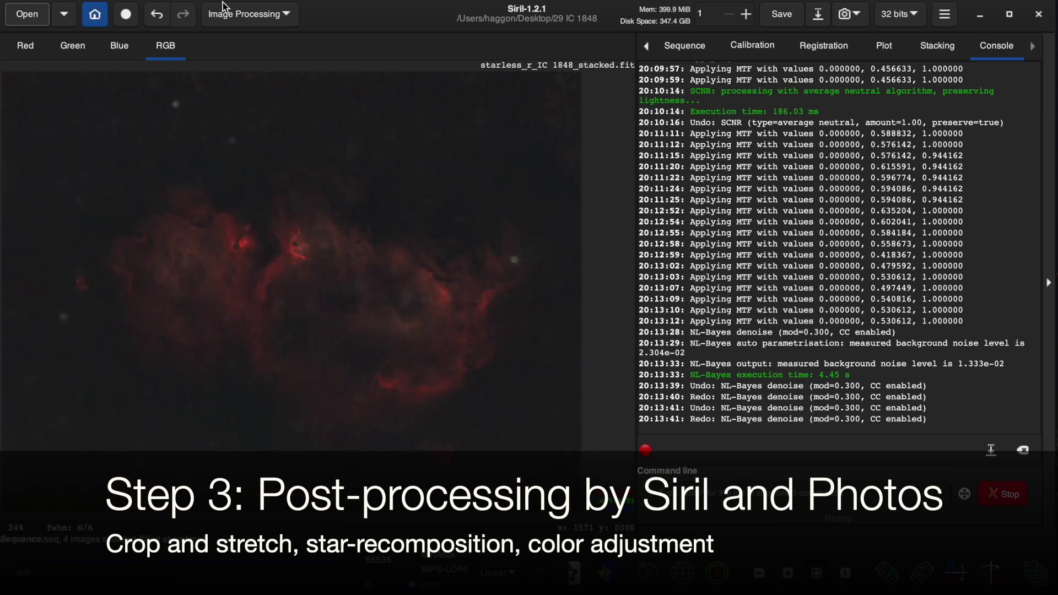
- Stretch the denoised nebula to midtones about 0.505 and highlights about 0.957
{"action": "left_click", "coordinate": [223, 5]}
{"action": "left_click", "coordinate": [255, 97]}
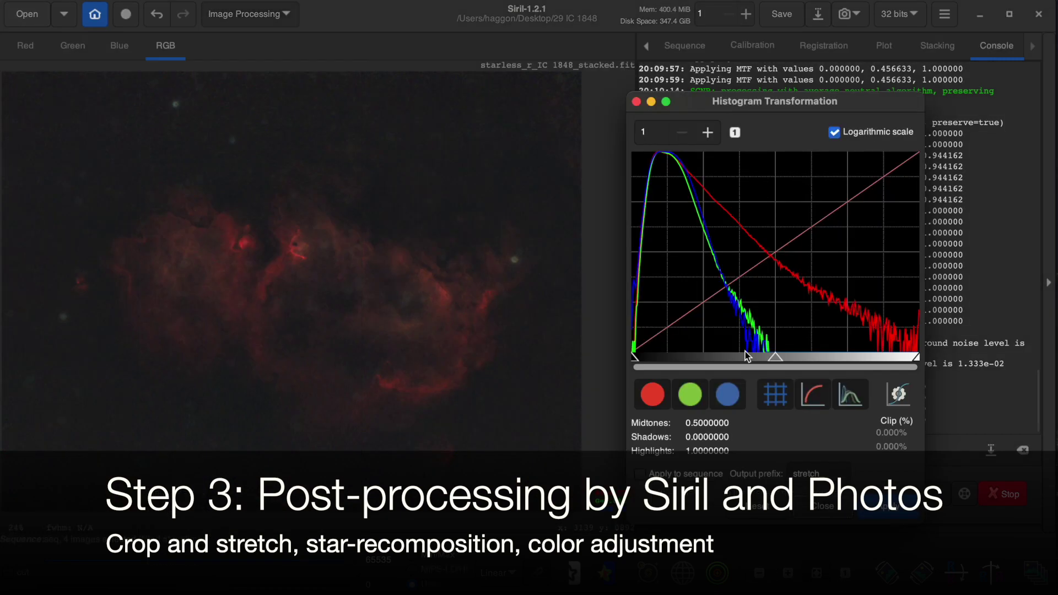
{"action": "left_click_drag", "start_coordinate": [775, 358], "coordinate": [746, 357]}
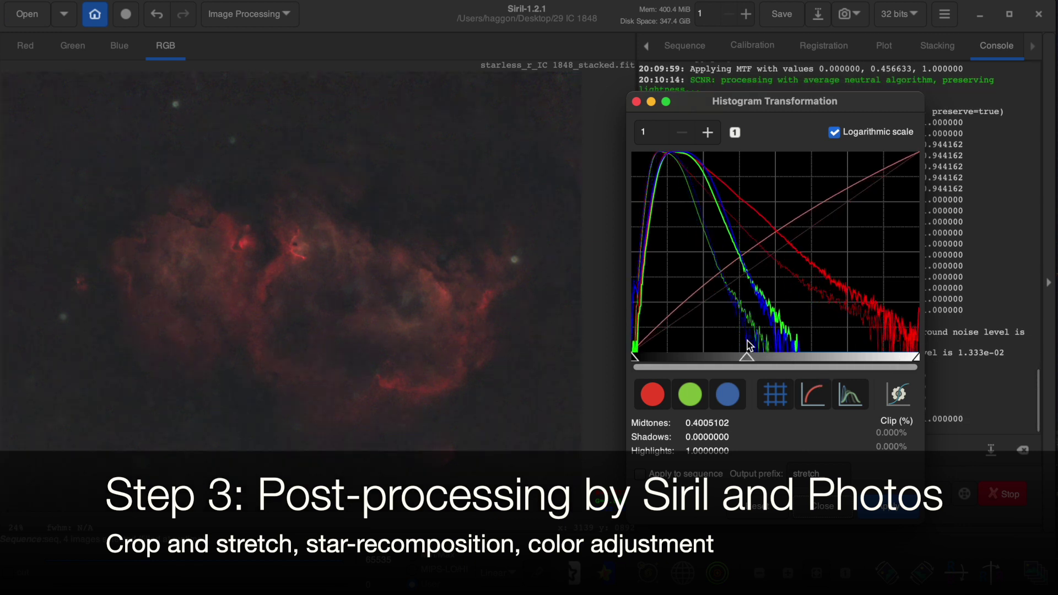
{"action": "left_click_drag", "start_coordinate": [746, 357], "coordinate": [792, 358]}
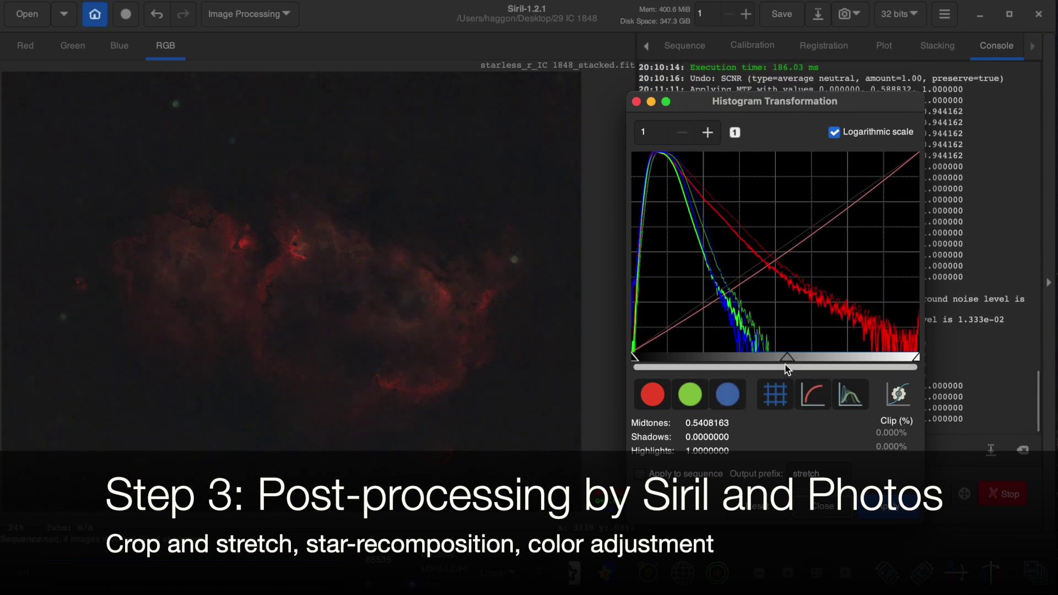
{"action": "left_click_drag", "start_coordinate": [791, 358], "coordinate": [777, 355]}
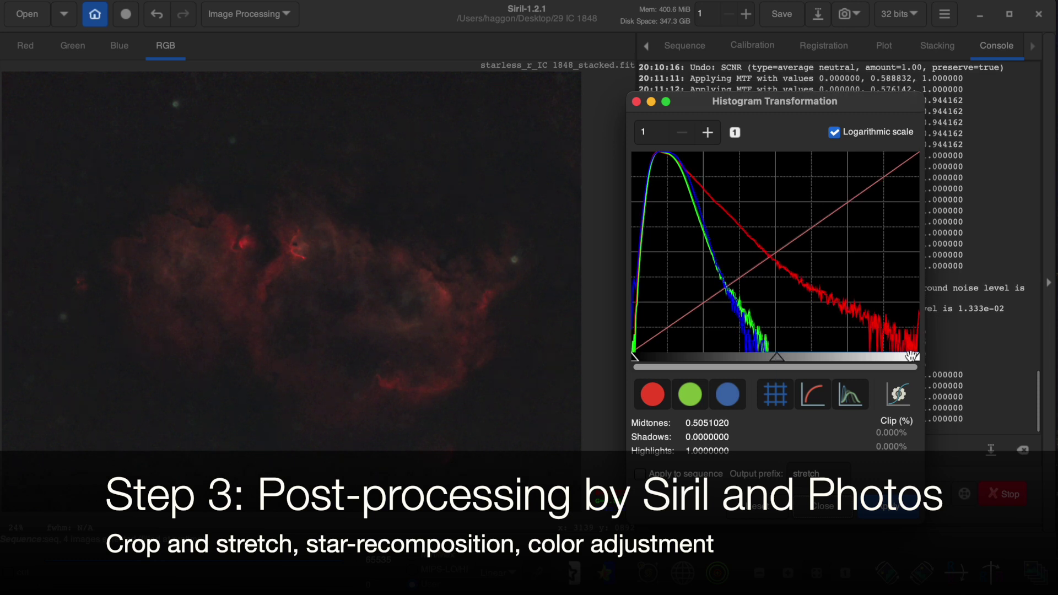
{"action": "mouse_move", "coordinate": [913, 357]}
{"action": "left_mouse_down"}
{"action": "mouse_move", "coordinate": [885, 359]}
{"action": "mouse_move", "coordinate": [908, 359]}
{"action": "left_mouse_up"}
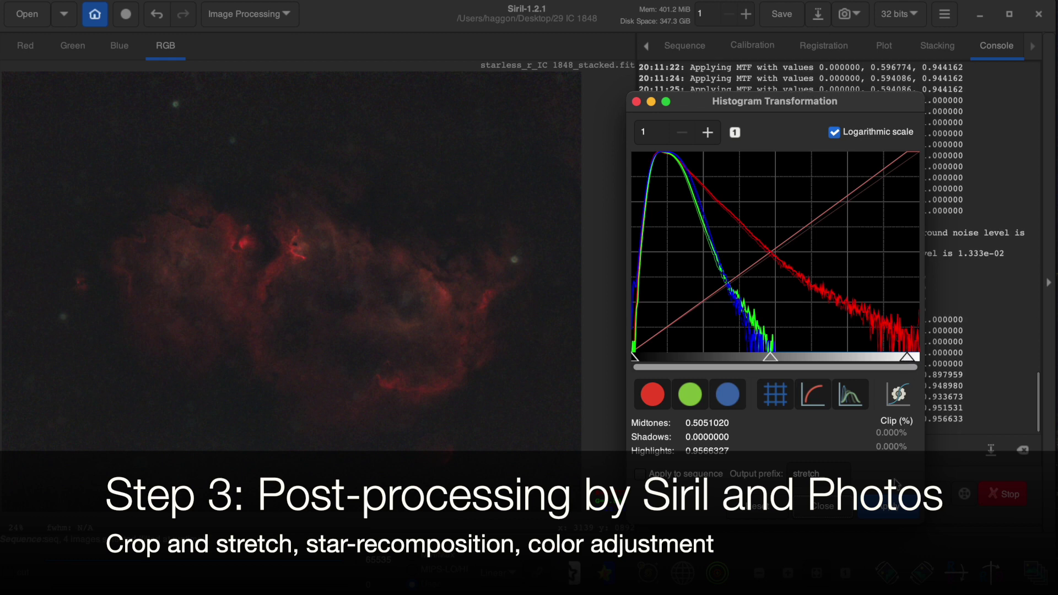
{"action": "left_click", "coordinate": [824, 508]}
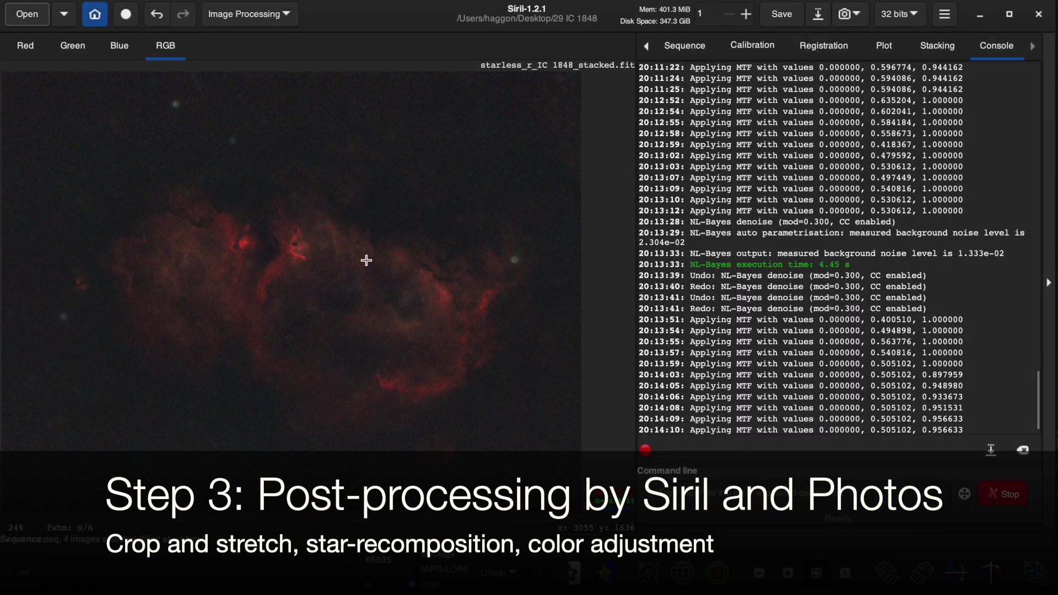
{"action": "left_click", "coordinate": [232, 13]}
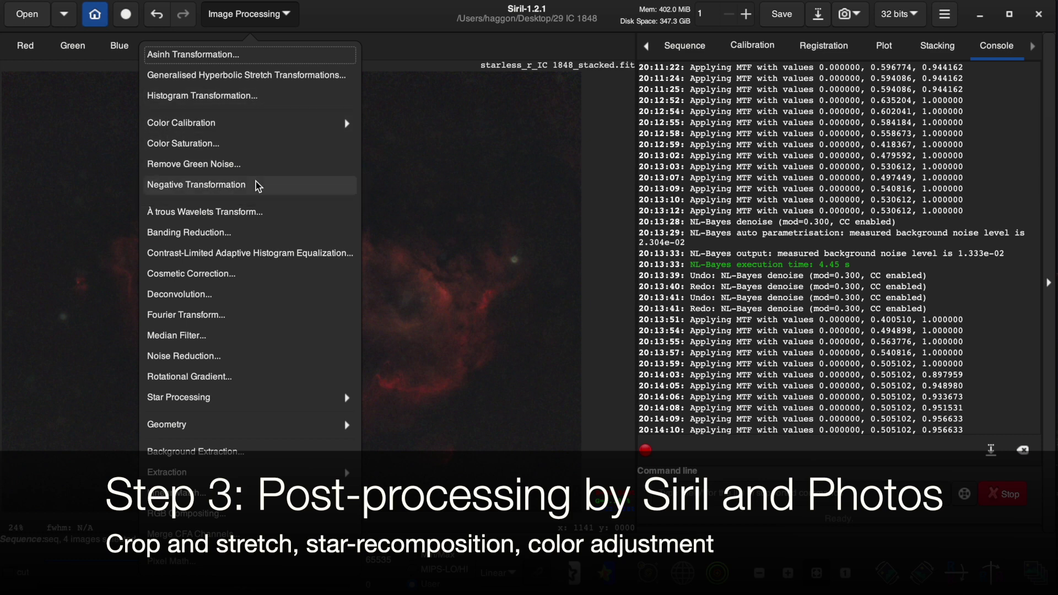
- Boost Cyan saturation by about 0.5
{"action": "left_click", "coordinate": [254, 145]}
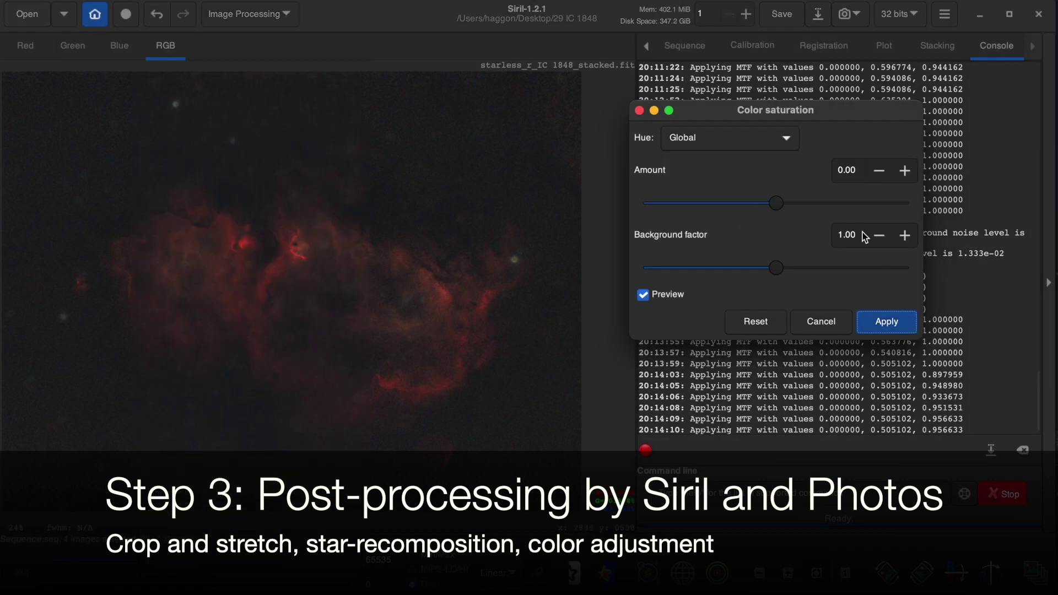
{"action": "left_click", "coordinate": [737, 137]}
{"action": "left_click", "coordinate": [725, 85]}
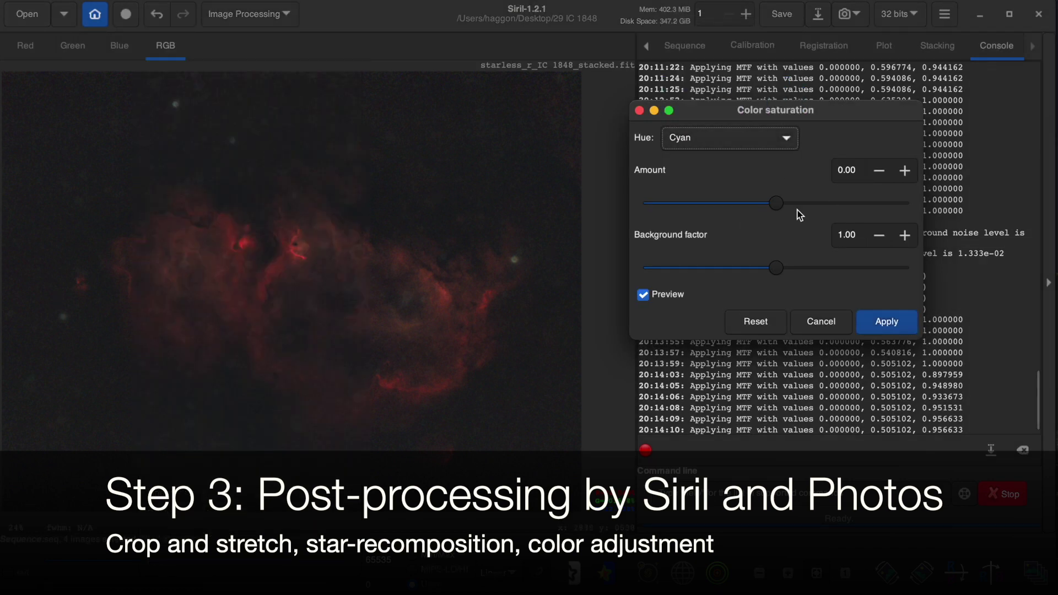
{"action": "mouse_move", "coordinate": [781, 205]}
{"action": "left_mouse_down"}
{"action": "mouse_move", "coordinate": [854, 210]}
{"action": "mouse_move", "coordinate": [825, 203]}
{"action": "left_mouse_up"}
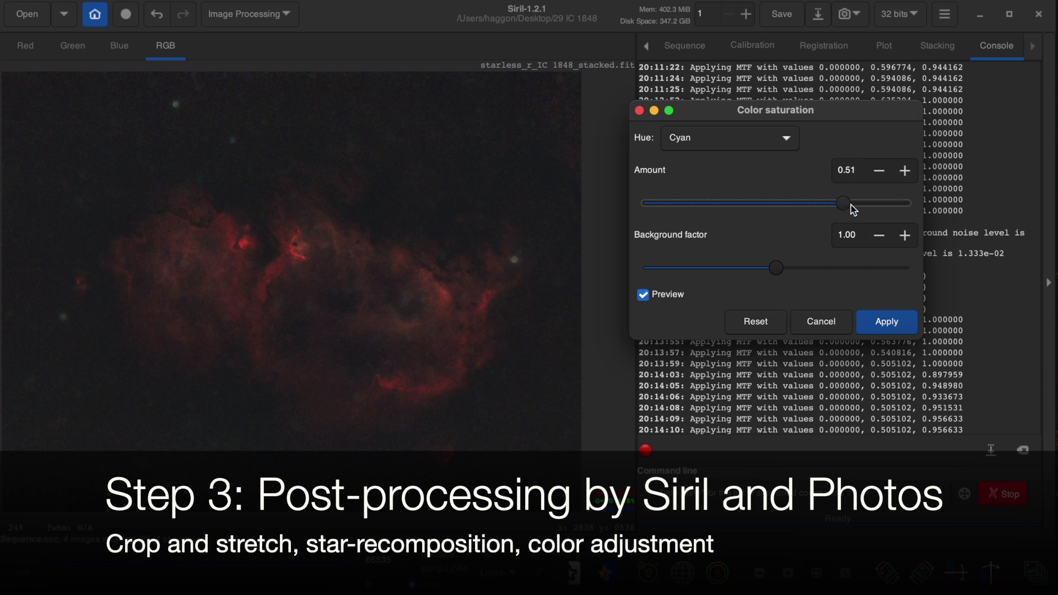
{"action": "left_click_drag", "start_coordinate": [878, 209], "coordinate": [849, 204]}
{"action": "left_click", "coordinate": [873, 326]}
- Desaturate Yellow-Green / Green-Cyan hues to about -0.93
{"action": "left_click", "coordinate": [259, 13]}
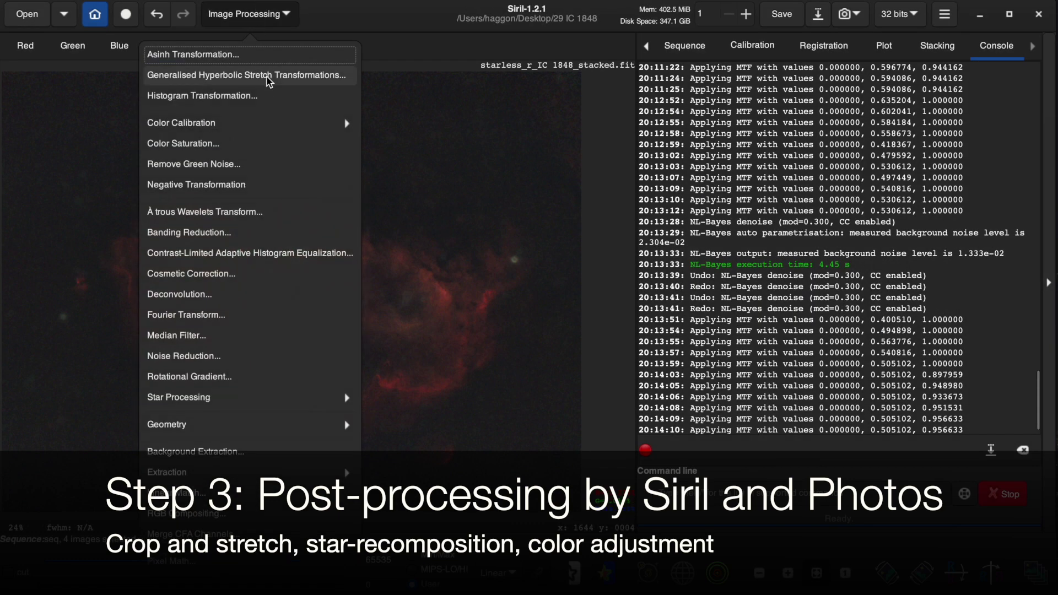
{"action": "left_click", "coordinate": [264, 144]}
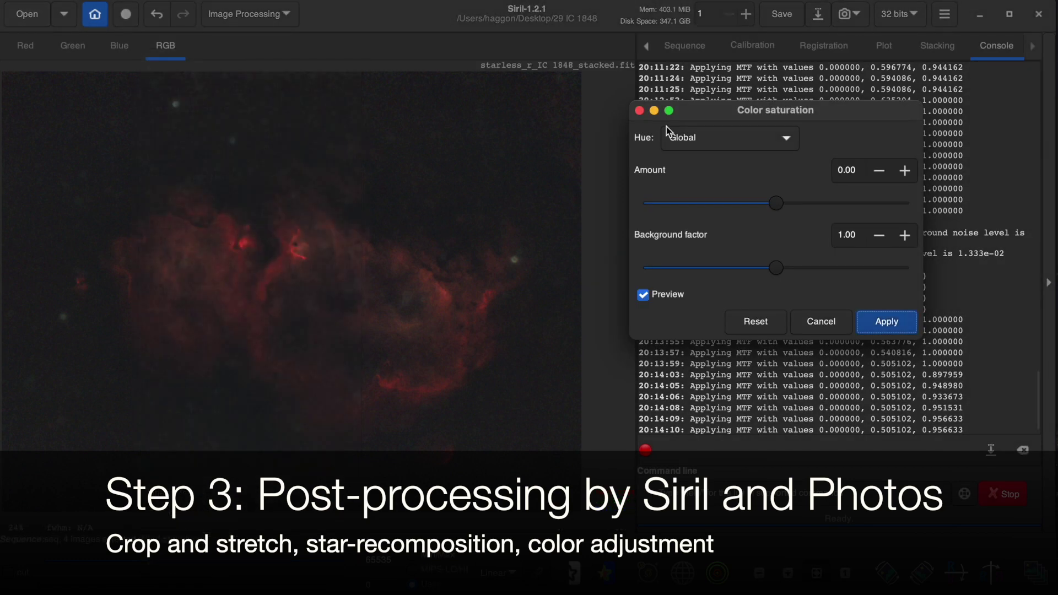
{"action": "left_click", "coordinate": [693, 140]}
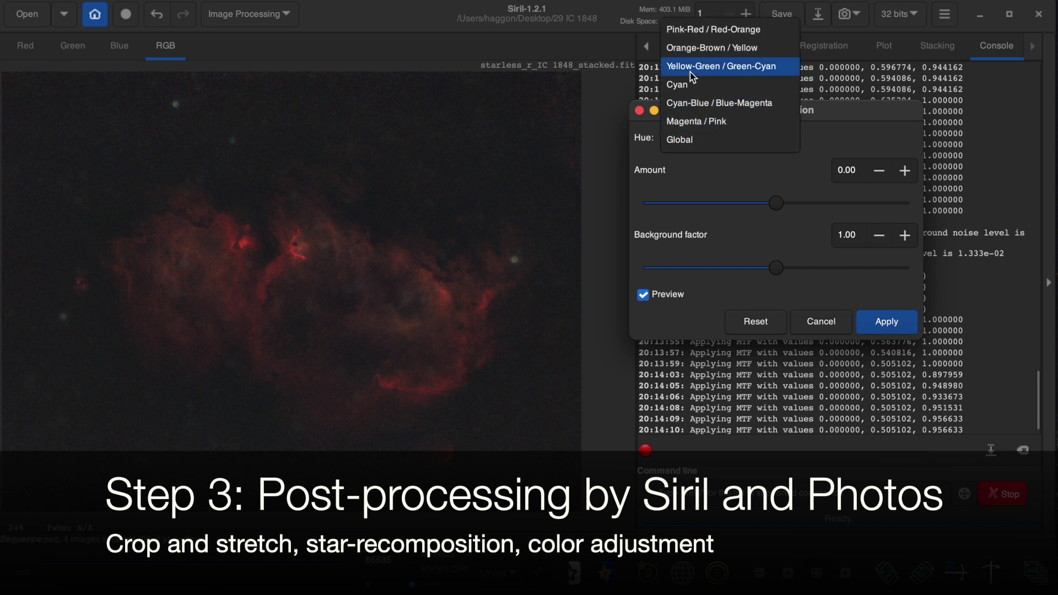
{"action": "left_click", "coordinate": [708, 67]}
{"action": "mouse_move", "coordinate": [776, 203]}
{"action": "left_mouse_down"}
{"action": "mouse_move", "coordinate": [645, 203]}
{"action": "mouse_move", "coordinate": [776, 203]}
{"action": "mouse_move", "coordinate": [898, 226]}
{"action": "left_mouse_up"}
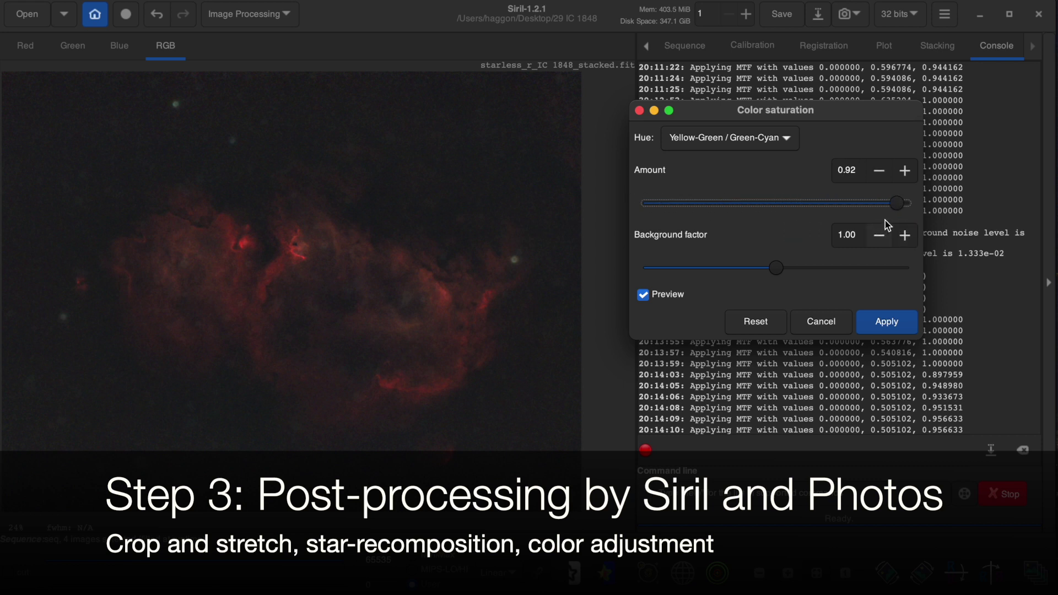
{"action": "left_click_drag", "start_coordinate": [904, 205], "coordinate": [659, 204]}
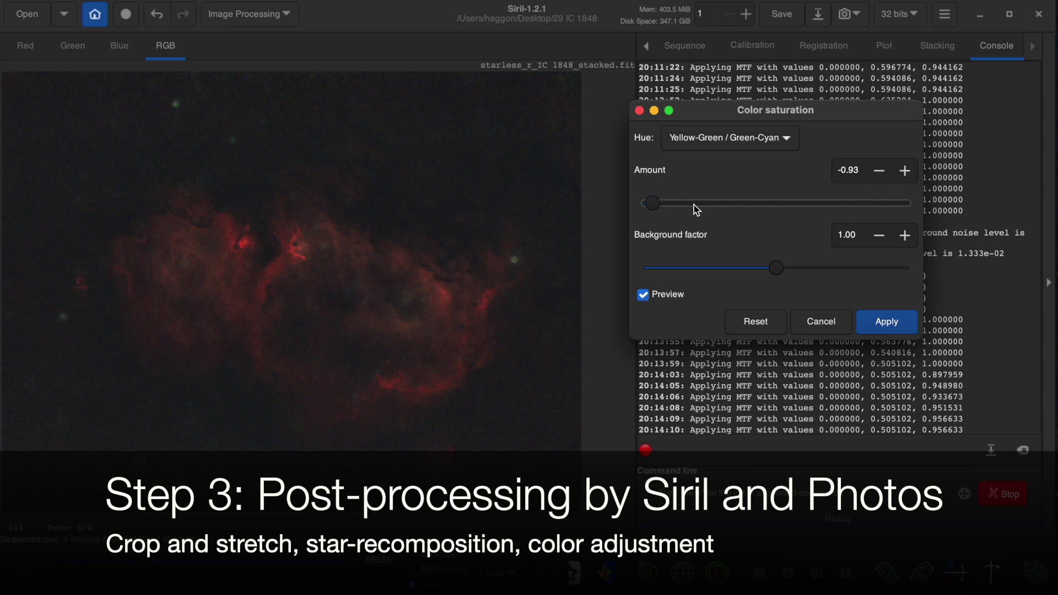
{"action": "left_click", "coordinate": [892, 327]}
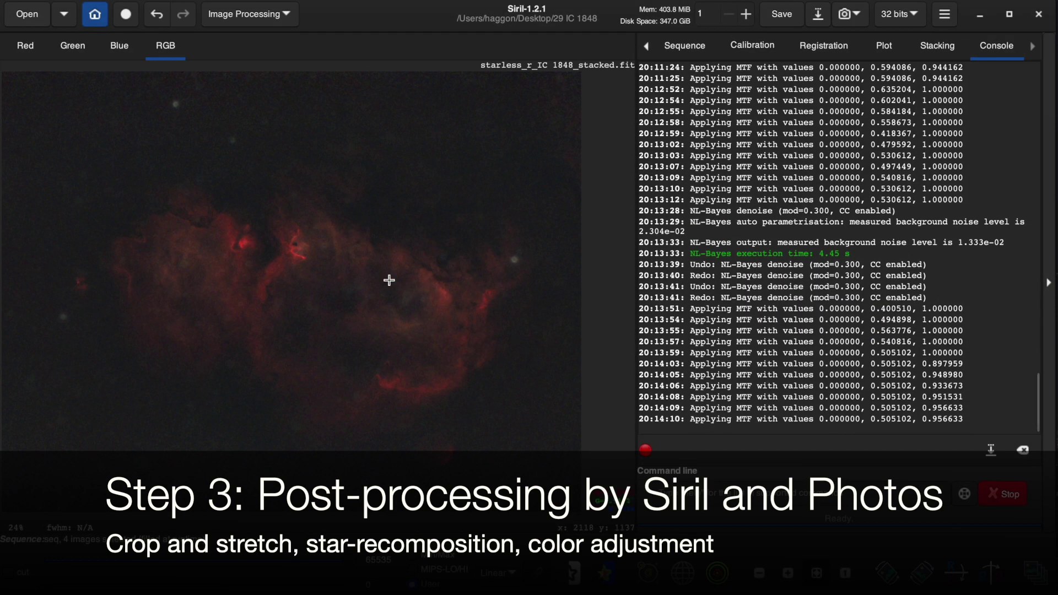
- Boost Cyan-Blue / Blue-Magenta saturation by about 0.3
{"action": "left_click", "coordinate": [237, 16]}
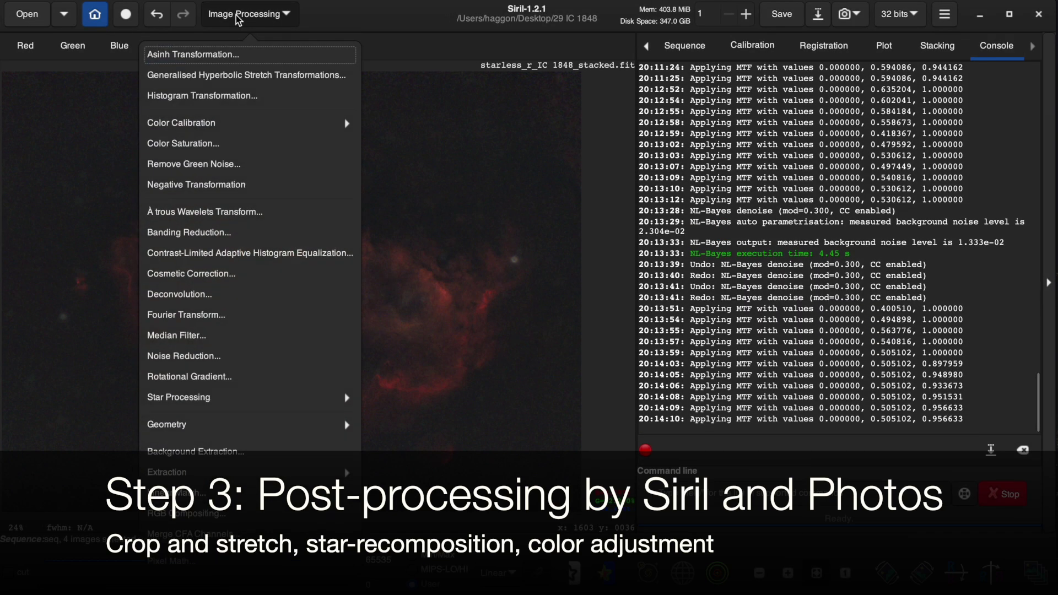
{"action": "left_click", "coordinate": [251, 145]}
{"action": "left_click", "coordinate": [724, 144]}
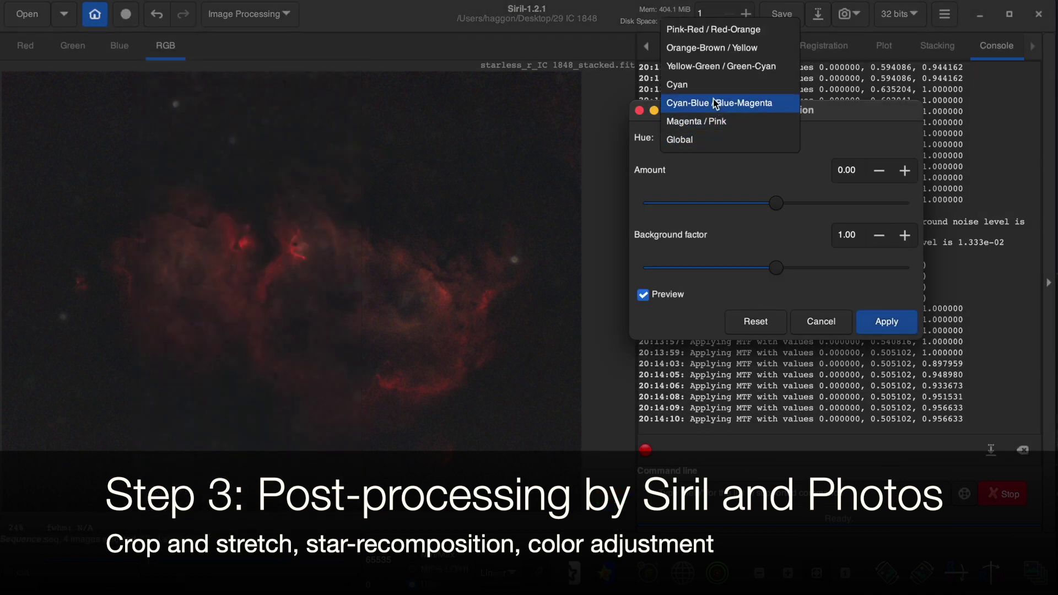
{"action": "left_click", "coordinate": [716, 103]}
{"action": "left_click_drag", "start_coordinate": [779, 206], "coordinate": [875, 211]}
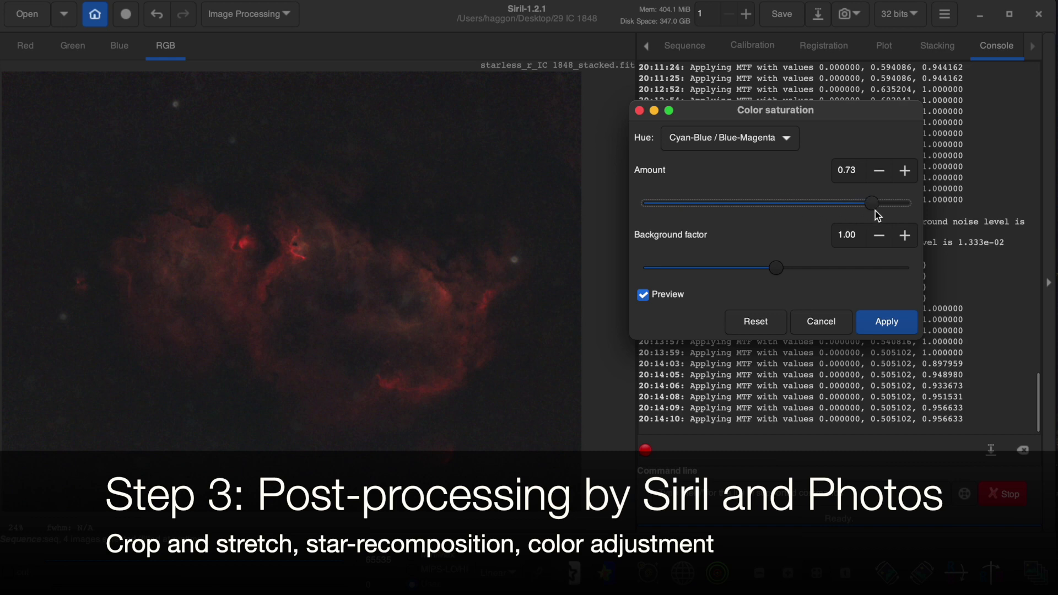
{"action": "left_click_drag", "start_coordinate": [822, 209], "coordinate": [814, 209]}
{"action": "left_click", "coordinate": [872, 329]}
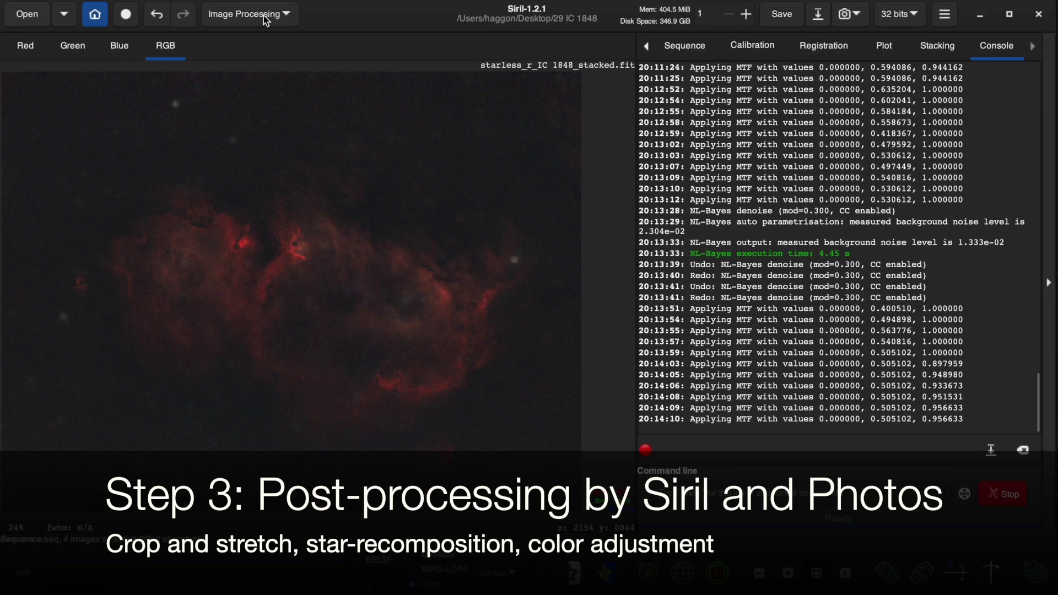
{"action": "left_click", "coordinate": [267, 17]}
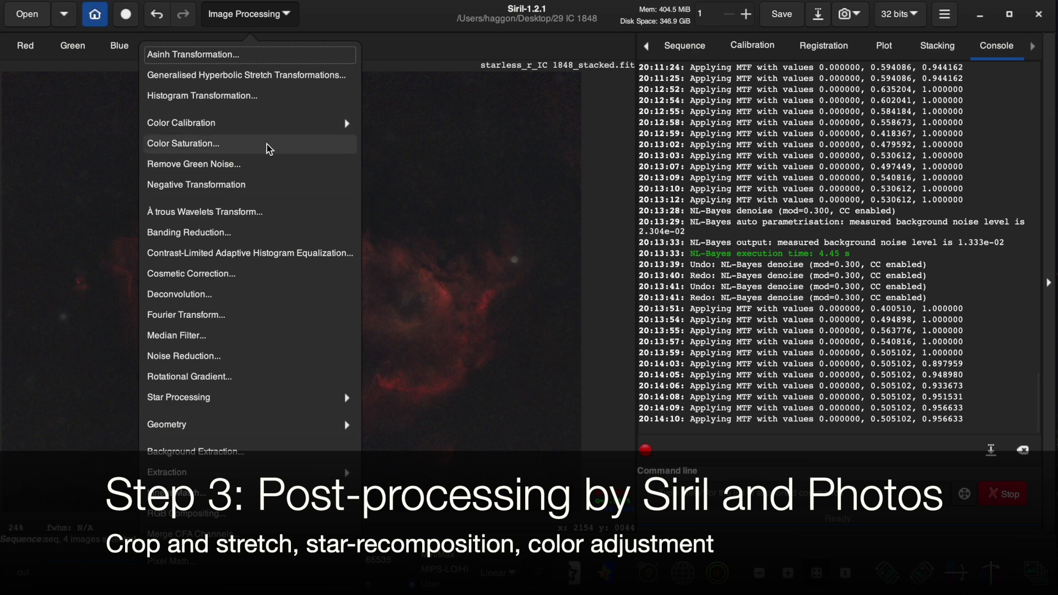
- Boost Orange-Brown / Yellow saturation by 0.72 with background factor 1.08
{"action": "left_click", "coordinate": [270, 144]}
{"action": "left_click", "coordinate": [700, 139]}
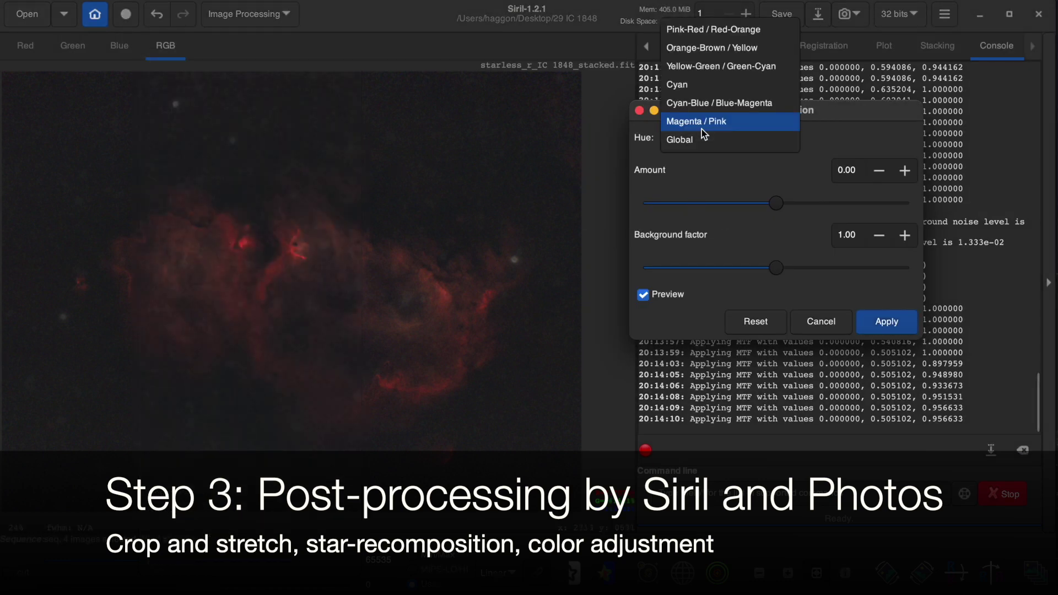
{"action": "left_click", "coordinate": [696, 48]}
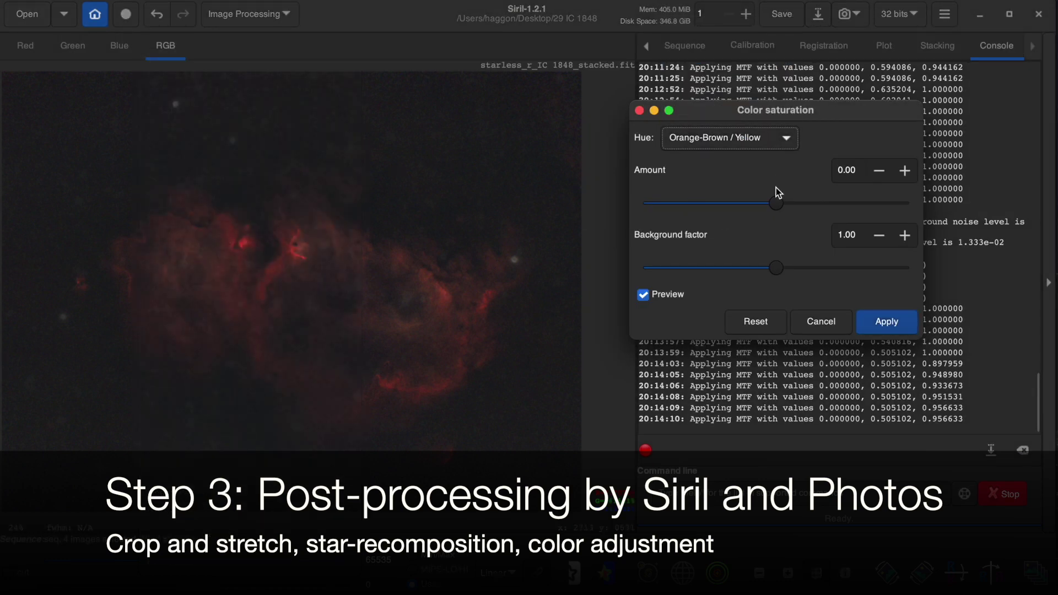
{"action": "mouse_move", "coordinate": [777, 203]}
{"action": "left_mouse_down"}
{"action": "mouse_move", "coordinate": [917, 218]}
{"action": "mouse_move", "coordinate": [707, 218]}
{"action": "mouse_move", "coordinate": [918, 209]}
{"action": "left_mouse_up"}
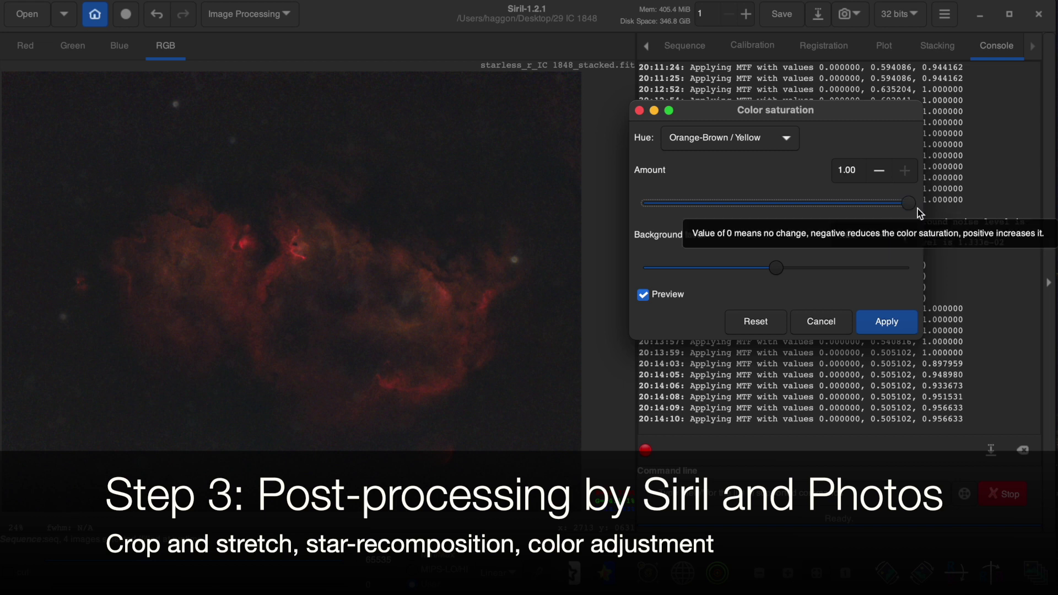
{"action": "left_click_drag", "start_coordinate": [914, 212], "coordinate": [904, 212]}
{"action": "left_click", "coordinate": [854, 274]}
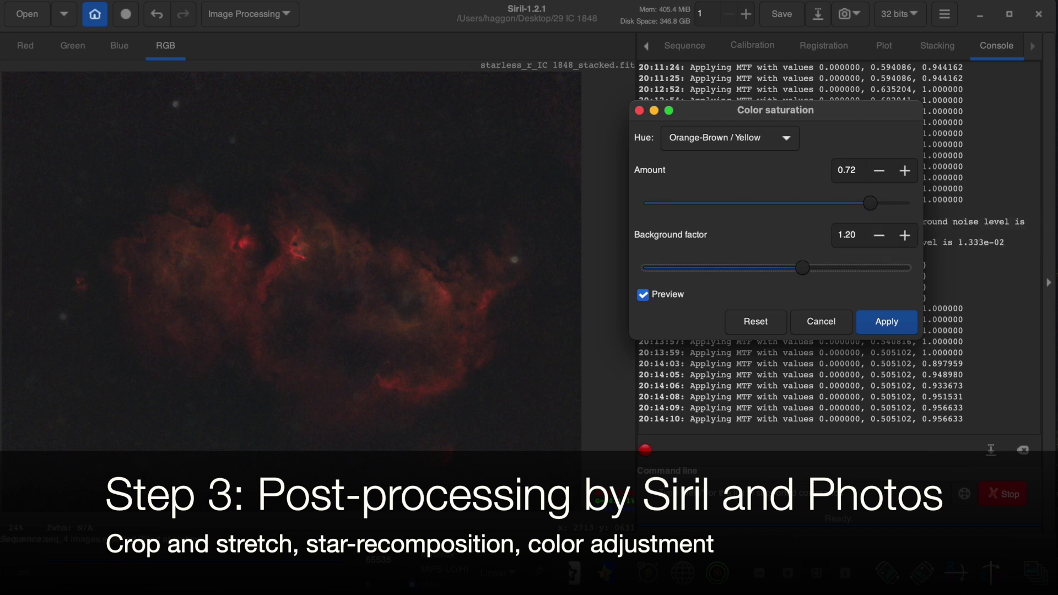
{"action": "left_click_drag", "start_coordinate": [816, 269], "coordinate": [790, 277]}
{"action": "left_click", "coordinate": [867, 325]}
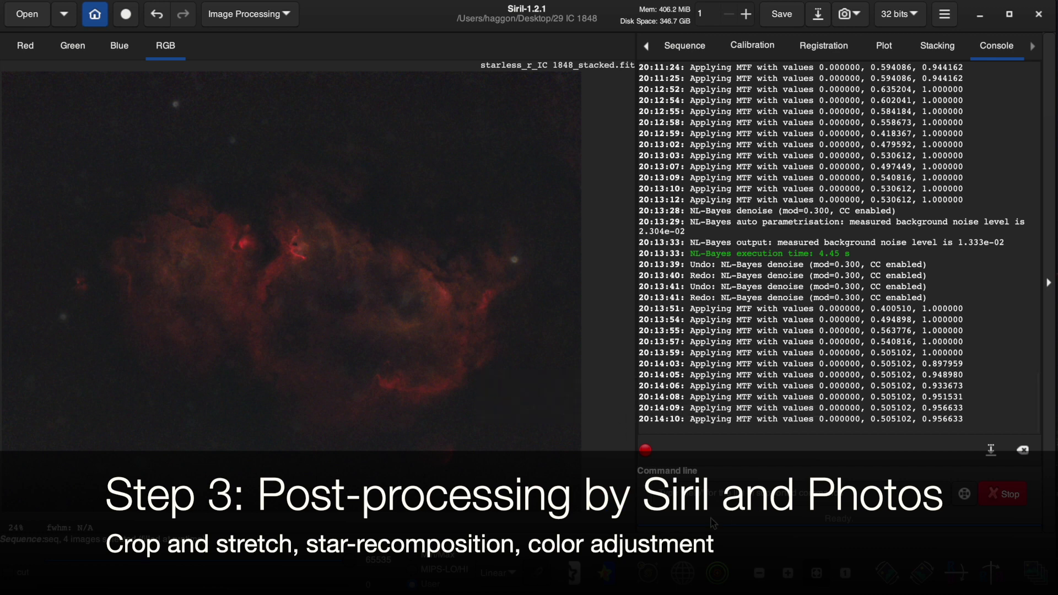
{"action": "left_click", "coordinate": [484, 572]}
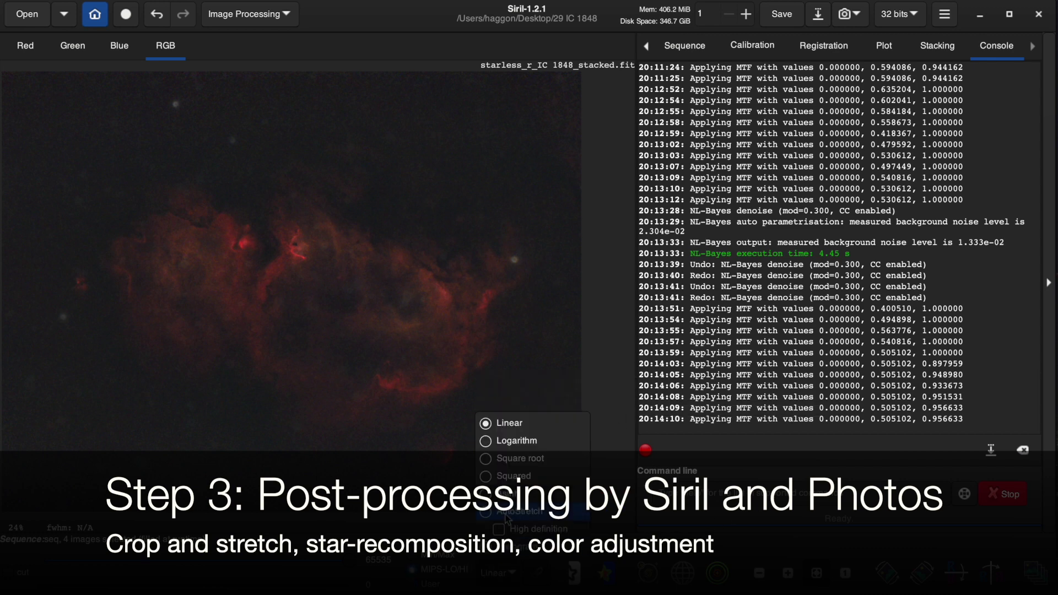
{"action": "left_click", "coordinate": [506, 515]}
{"action": "left_click", "coordinate": [511, 572]}
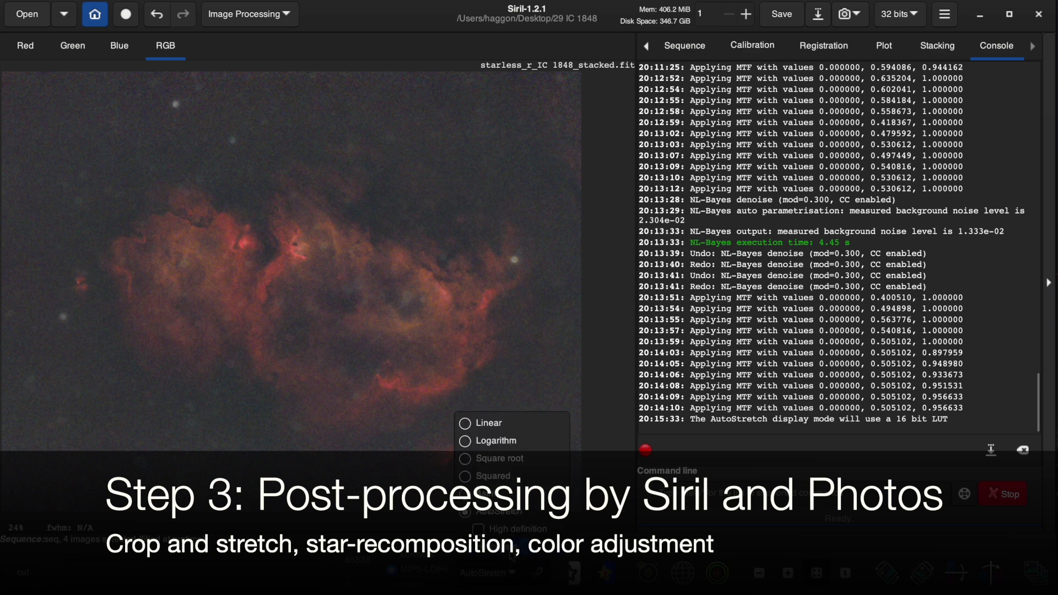
{"action": "left_click", "coordinate": [504, 529]}
{"action": "left_click", "coordinate": [490, 572]}
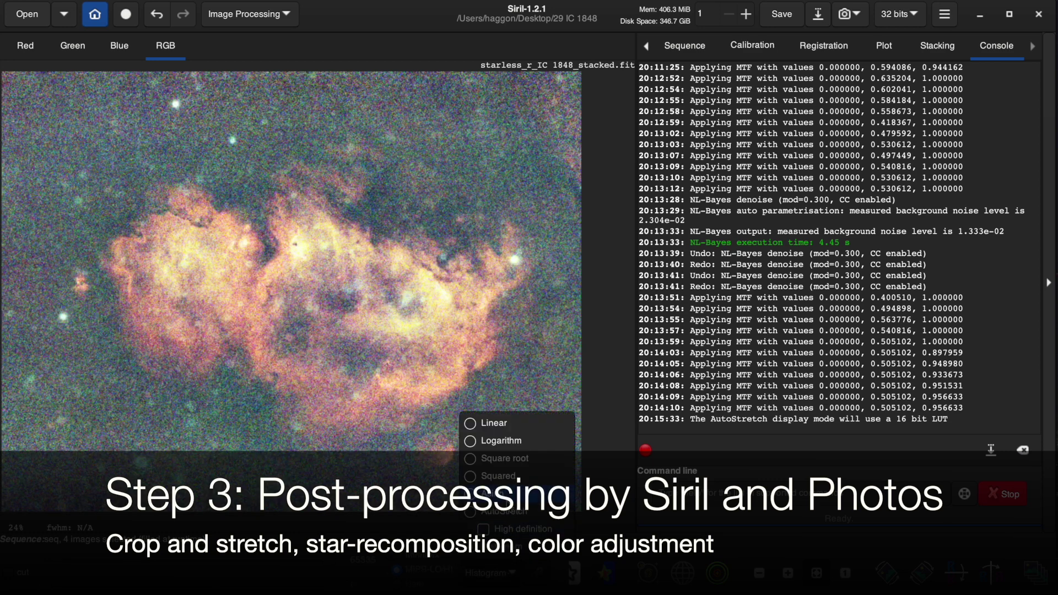
{"action": "left_click", "coordinate": [488, 423]}
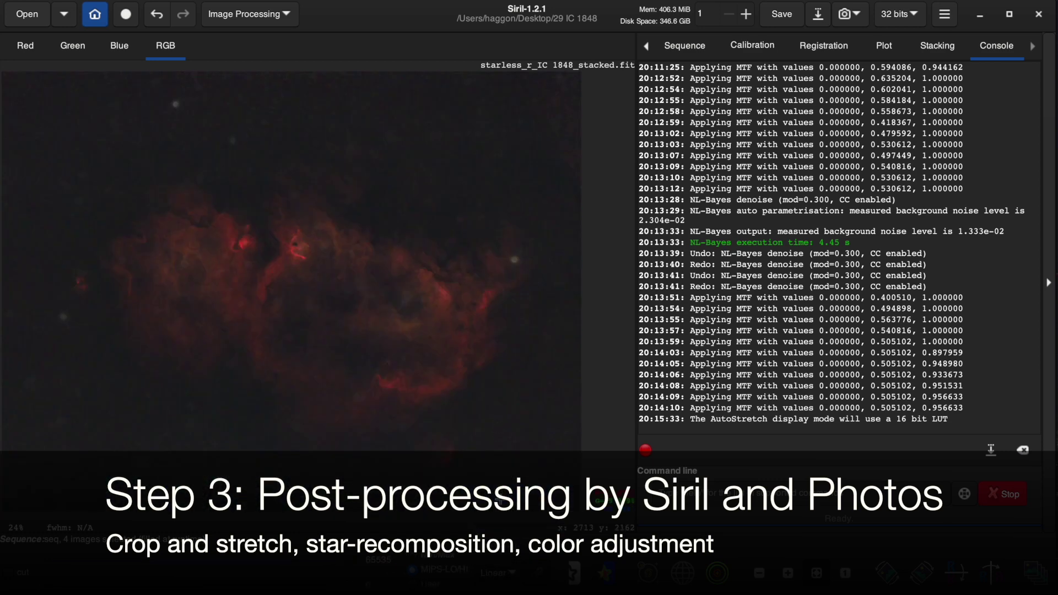
{"action": "left_click", "coordinate": [499, 575]}
{"action": "left_click", "coordinate": [503, 512]}
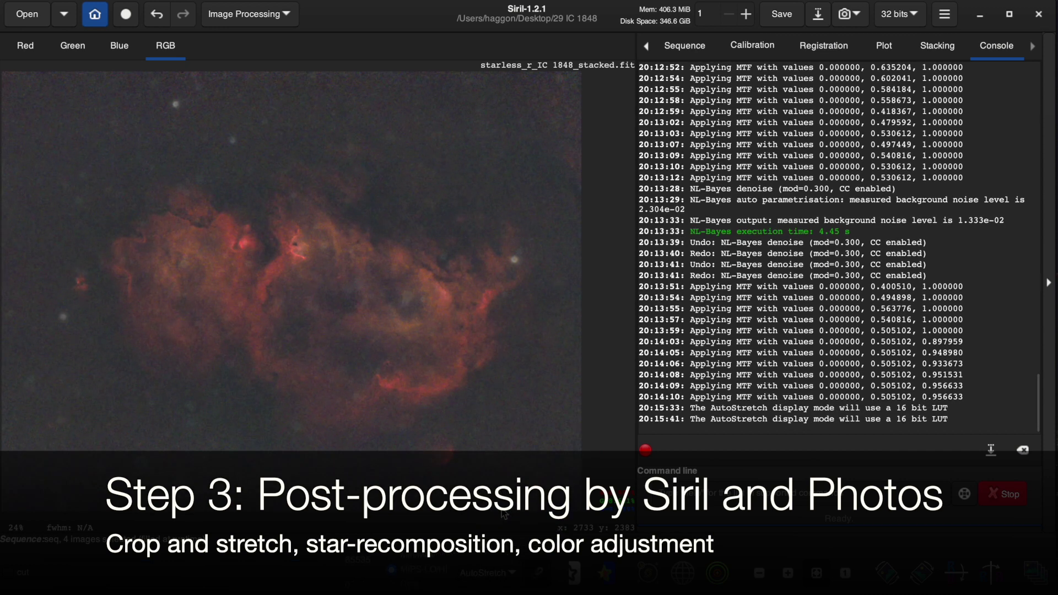
{"action": "left_click", "coordinate": [510, 570]}
{"action": "left_click", "coordinate": [507, 424]}
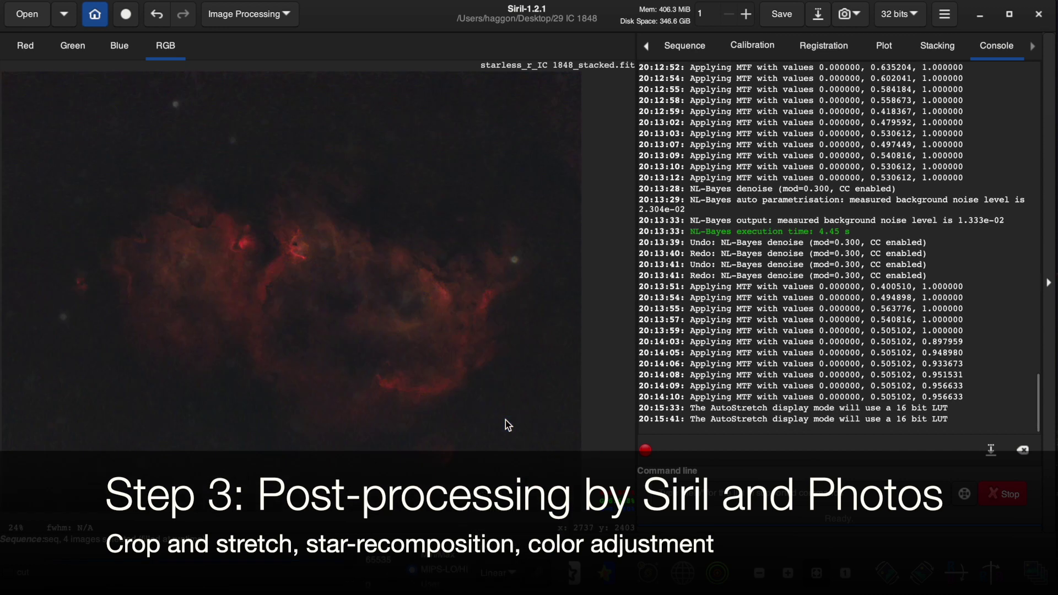
{"action": "left_click", "coordinate": [242, 14]}
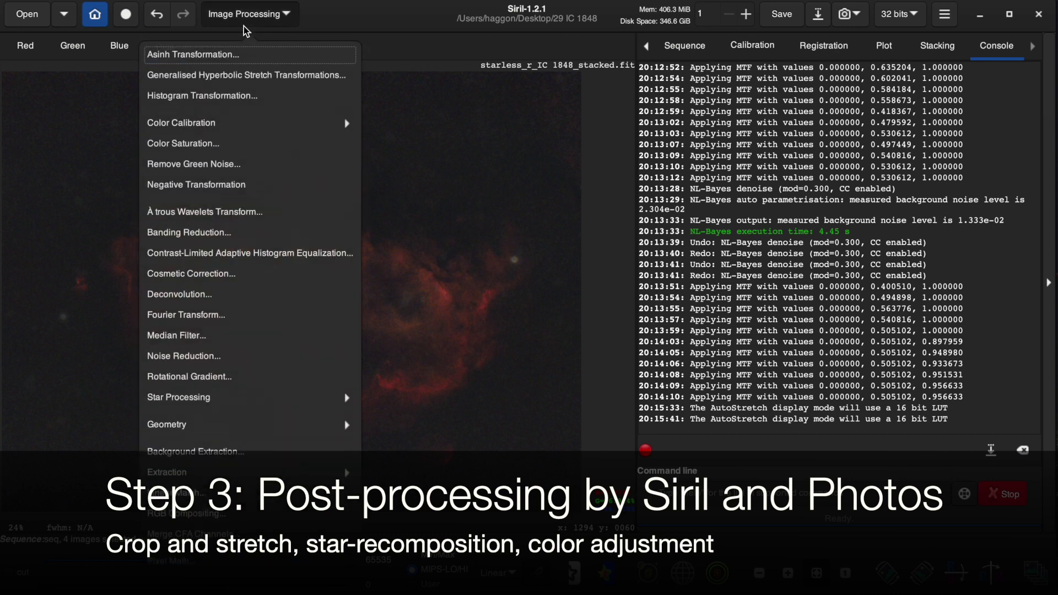
- Boost the starless nebula's Orange-Brown / Yellow saturation by 0.40 with background factor 1.20
{"action": "left_click", "coordinate": [265, 147]}
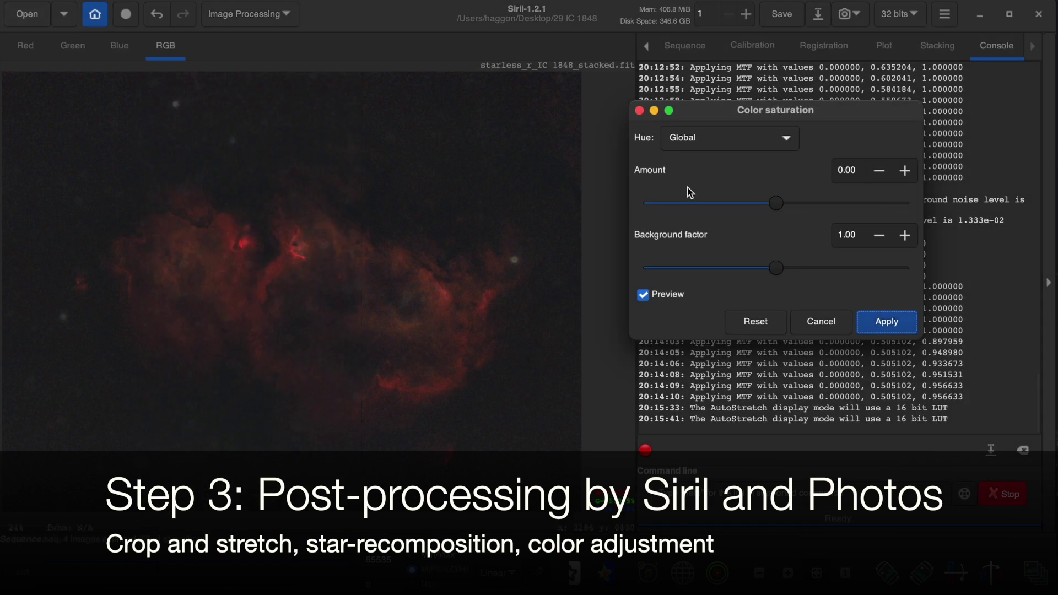
{"action": "left_click", "coordinate": [719, 137]}
{"action": "mouse_move", "coordinate": [779, 204]}
{"action": "left_mouse_down"}
{"action": "mouse_move", "coordinate": [803, 205]}
{"action": "mouse_move", "coordinate": [785, 206]}
{"action": "left_mouse_up"}
{"action": "left_click", "coordinate": [756, 322]}
{"action": "left_click", "coordinate": [738, 135]}
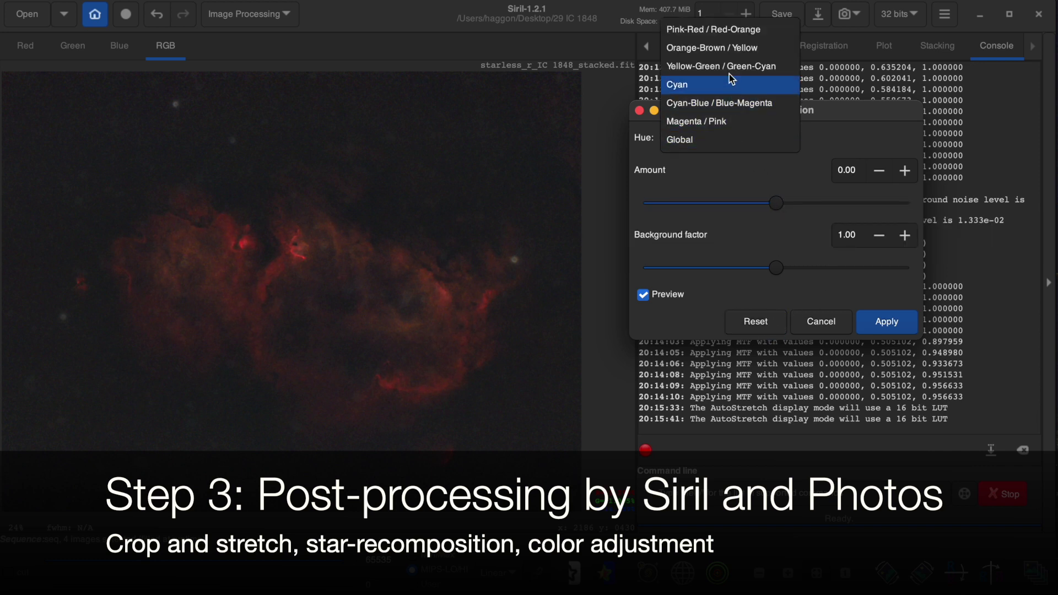
{"action": "left_click", "coordinate": [725, 46]}
{"action": "mouse_move", "coordinate": [778, 203]}
{"action": "left_mouse_down"}
{"action": "mouse_move", "coordinate": [918, 213]}
{"action": "mouse_move", "coordinate": [698, 212]}
{"action": "mouse_move", "coordinate": [733, 209]}
{"action": "mouse_move", "coordinate": [782, 210]}
{"action": "mouse_move", "coordinate": [626, 222]}
{"action": "mouse_move", "coordinate": [832, 218]}
{"action": "left_mouse_up"}
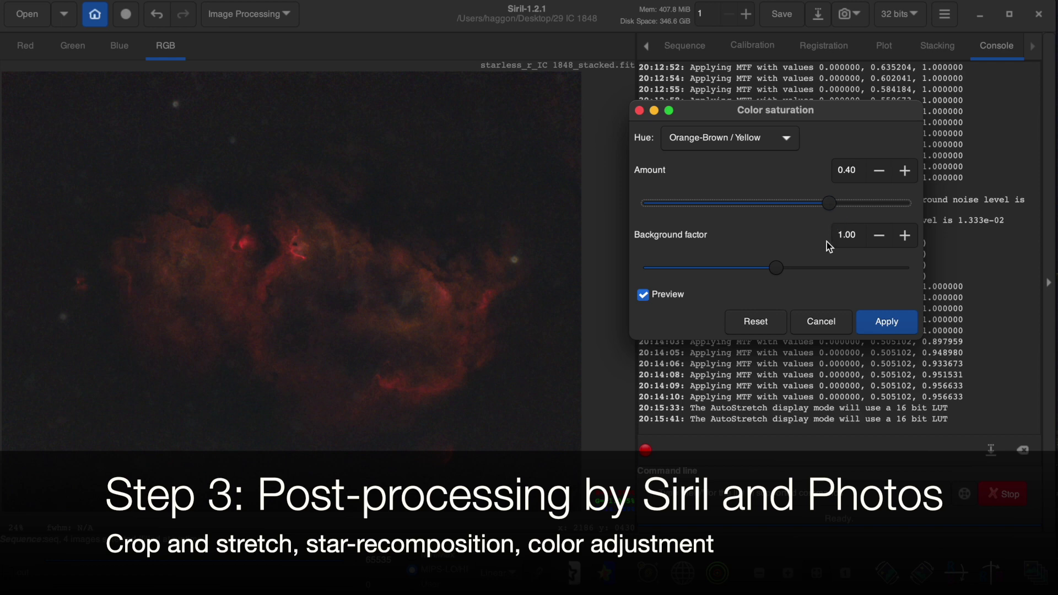
{"action": "left_click_drag", "start_coordinate": [775, 269], "coordinate": [801, 270]}
{"action": "left_click", "coordinate": [878, 321]}
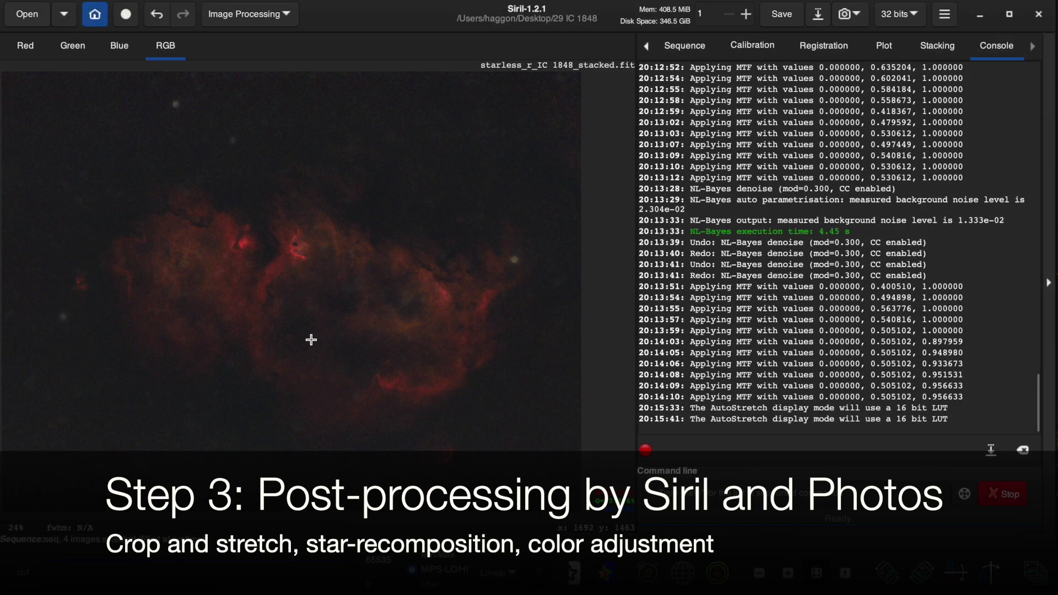
{"action": "left_click", "coordinate": [819, 15]}
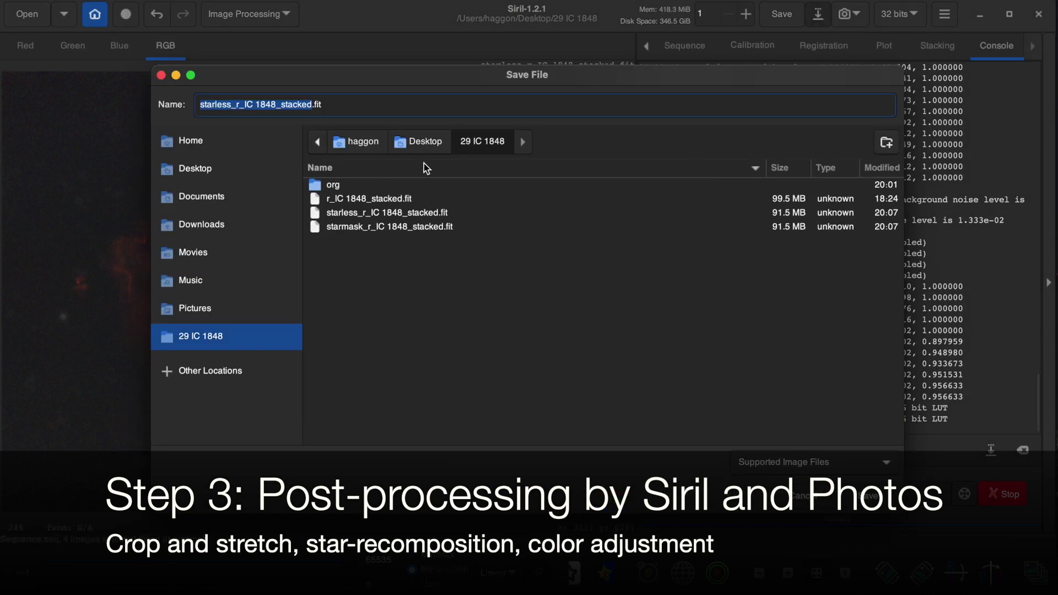
- Save starless_r_IC 1848_stacked.tiff as a 16-bit unsigned Standard TIFF in the 29 IC 1848 folder
{"action": "left_click", "coordinate": [419, 141]}
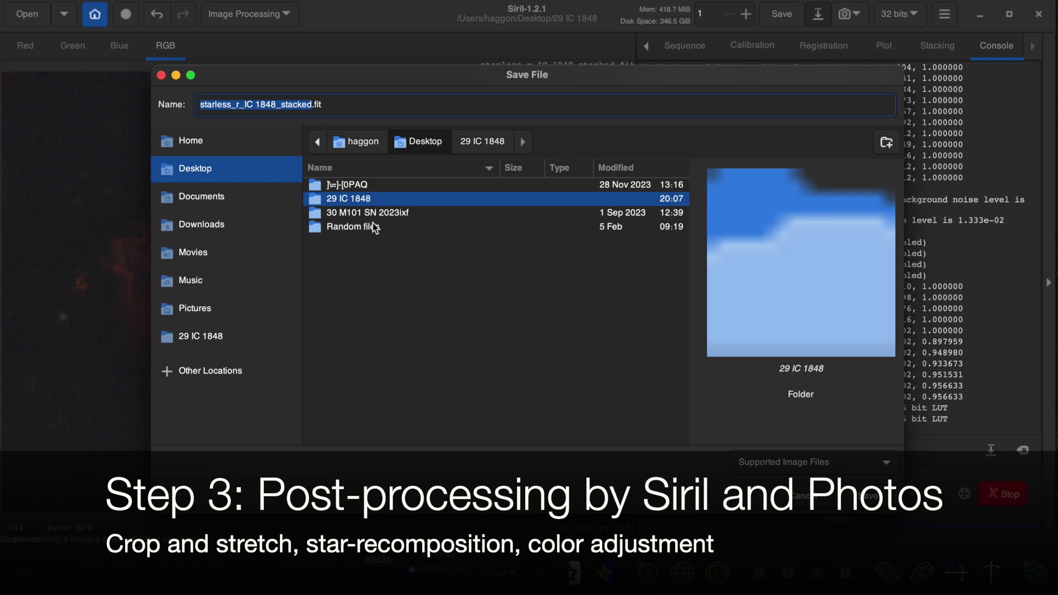
{"action": "double_click", "coordinate": [356, 200]}
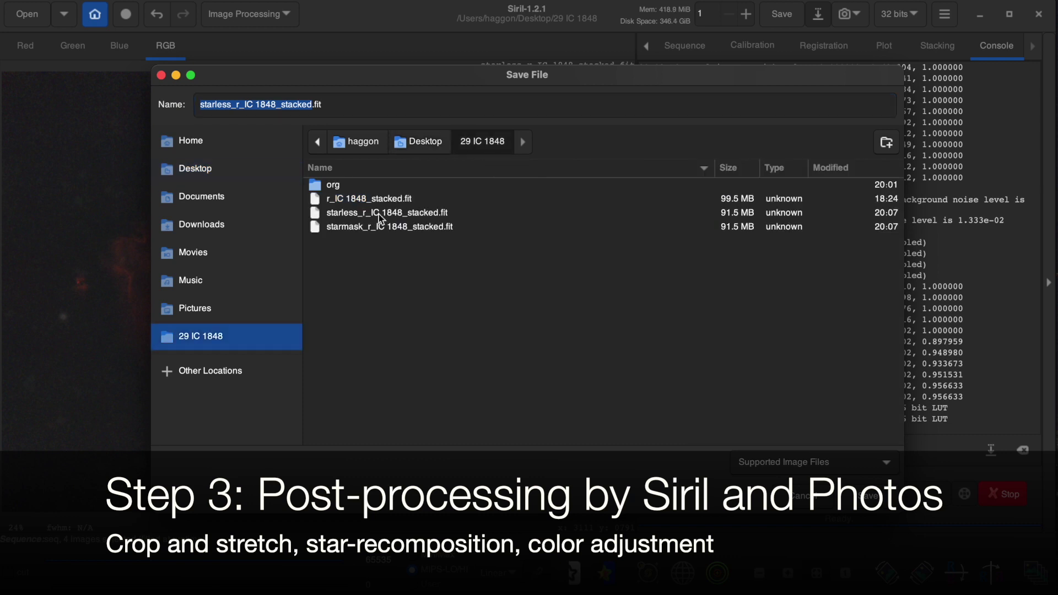
{"action": "left_click", "coordinate": [334, 104]}
{"action": "key", "text": "BackSpace"}
{"action": "key", "text": "BackSpace"}
{"action": "key", "text": "BackSpace"}
{"action": "type", "text": "tiff"}
{"action": "key", "text": "Return"}
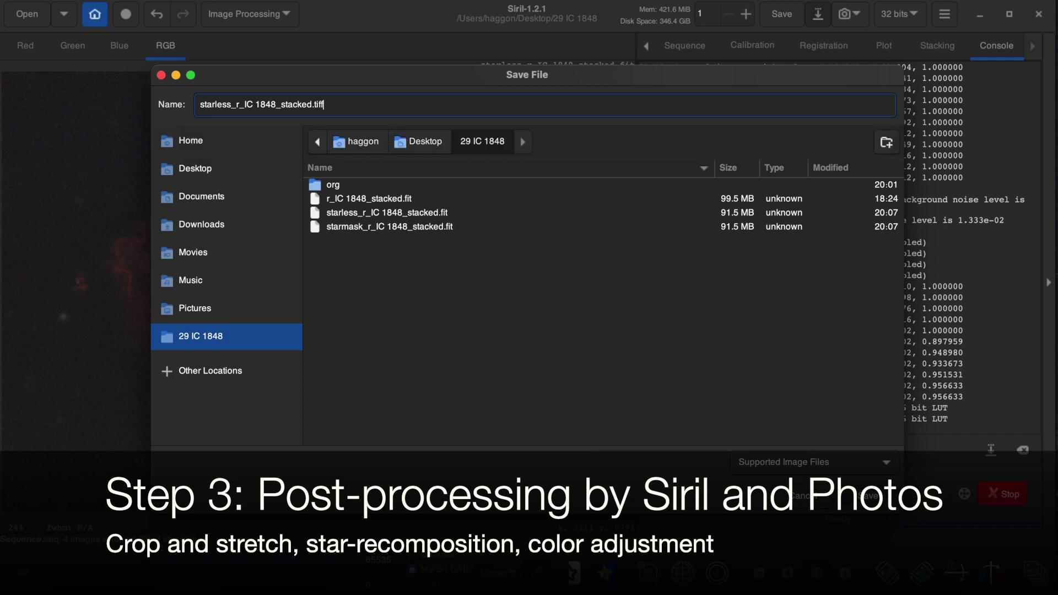
{"action": "key", "text": "Return"}
{"action": "left_click", "coordinate": [469, 217]}
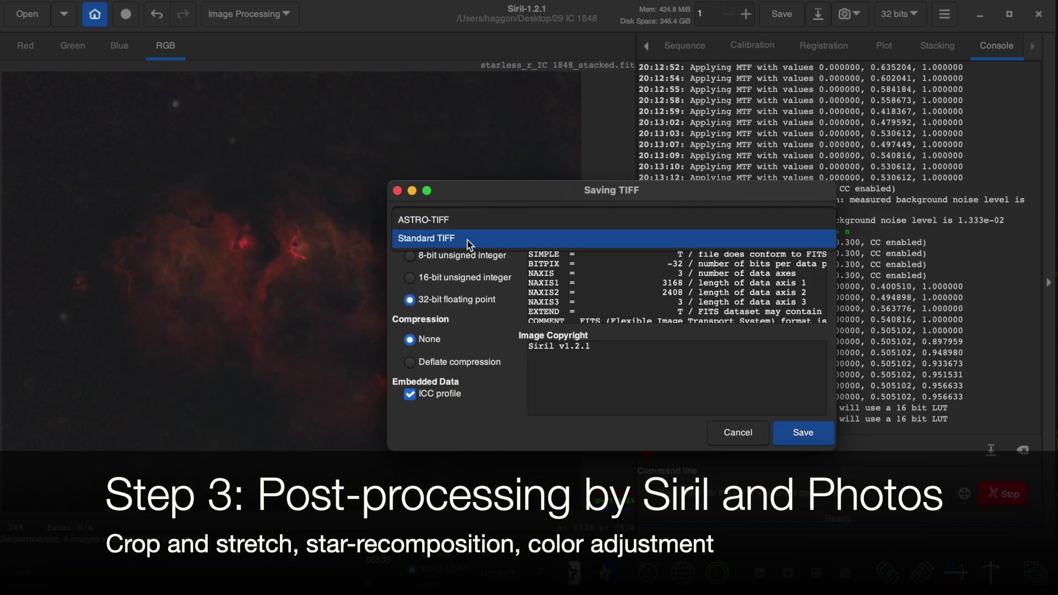
{"action": "left_click", "coordinate": [467, 241]}
{"action": "left_click", "coordinate": [493, 282]}
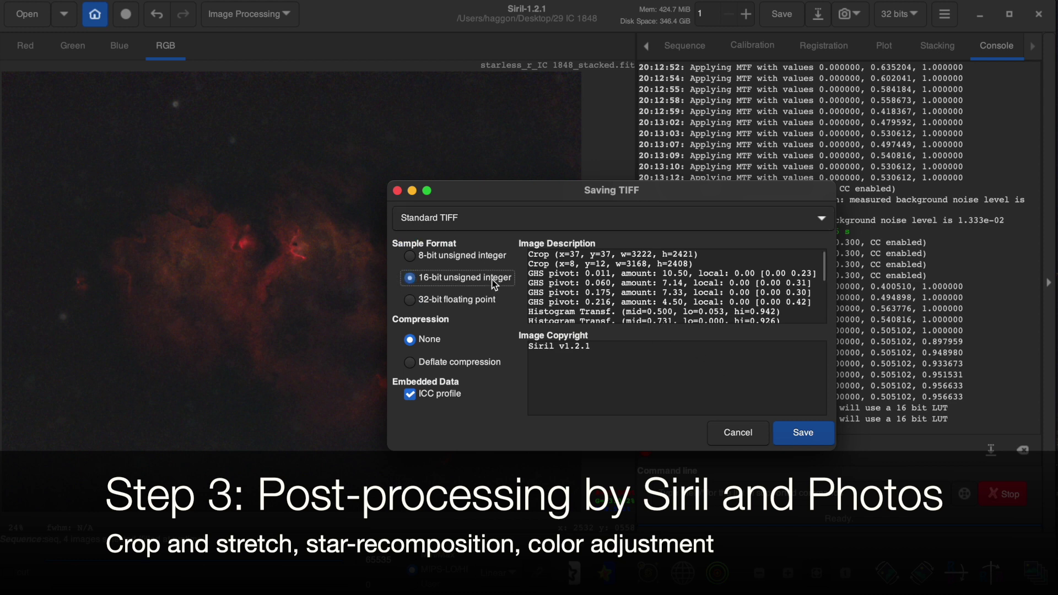
{"action": "left_click", "coordinate": [785, 435]}
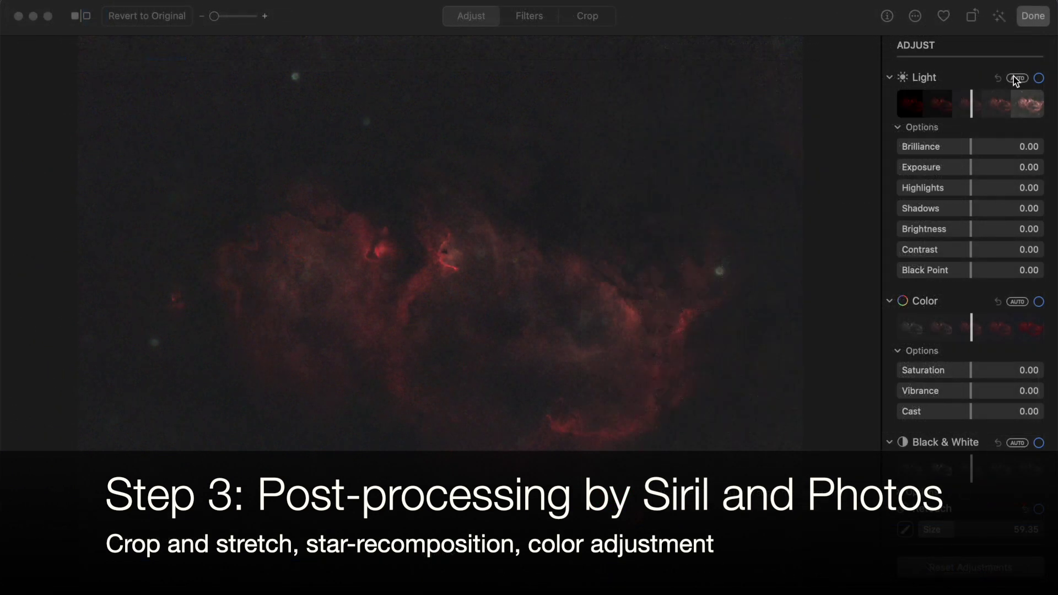
- Apply automatic Light correction, then bring black point, shadows and exposure back to zero
{"action": "left_click", "coordinate": [1015, 79]}
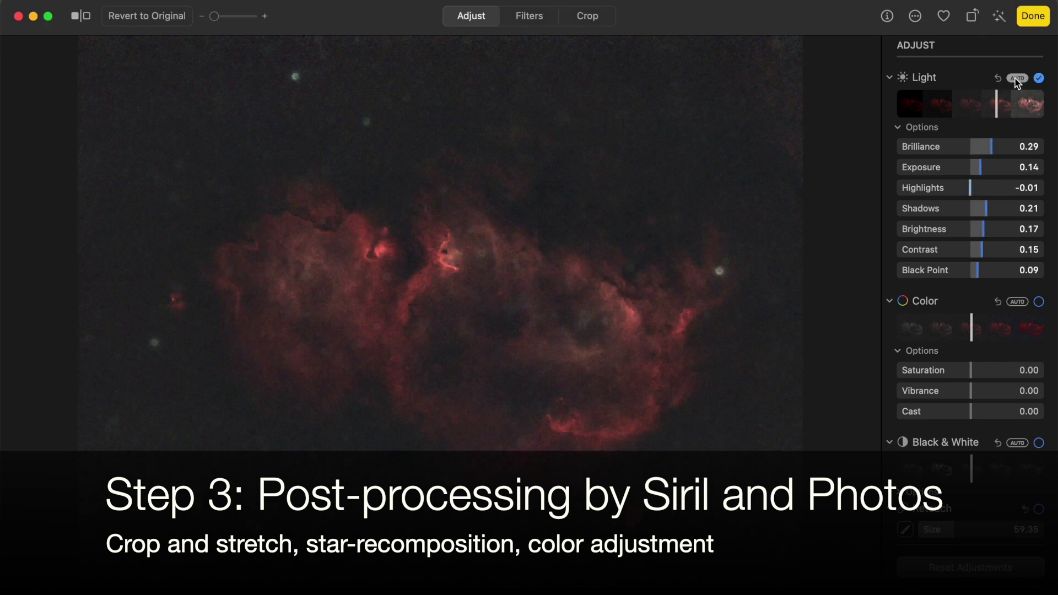
{"action": "left_click", "coordinate": [998, 78]}
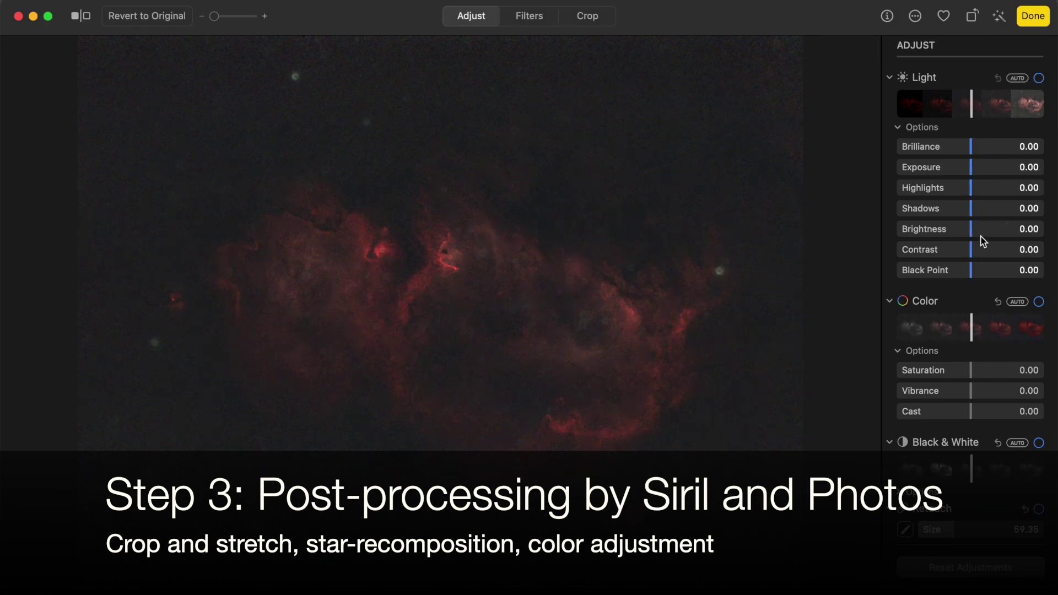
{"action": "scroll", "coordinate": [981, 276], "scroll_direction": "down", "scroll_amount": 5}
{"action": "scroll", "coordinate": [981, 276], "scroll_direction": "up", "scroll_amount": 5}
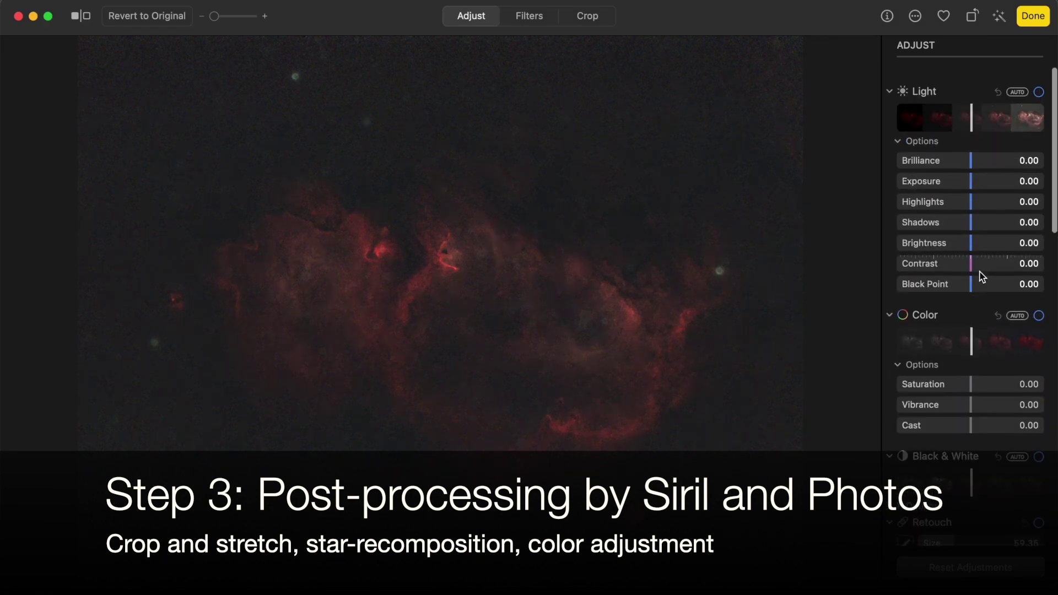
{"action": "left_click", "coordinate": [1019, 78]}
{"action": "mouse_move", "coordinate": [969, 271]}
{"action": "left_mouse_down"}
{"action": "mouse_move", "coordinate": [950, 269]}
{"action": "mouse_move", "coordinate": [1007, 252]}
{"action": "left_mouse_up"}
{"action": "left_click_drag", "start_coordinate": [978, 208], "coordinate": [968, 230]}
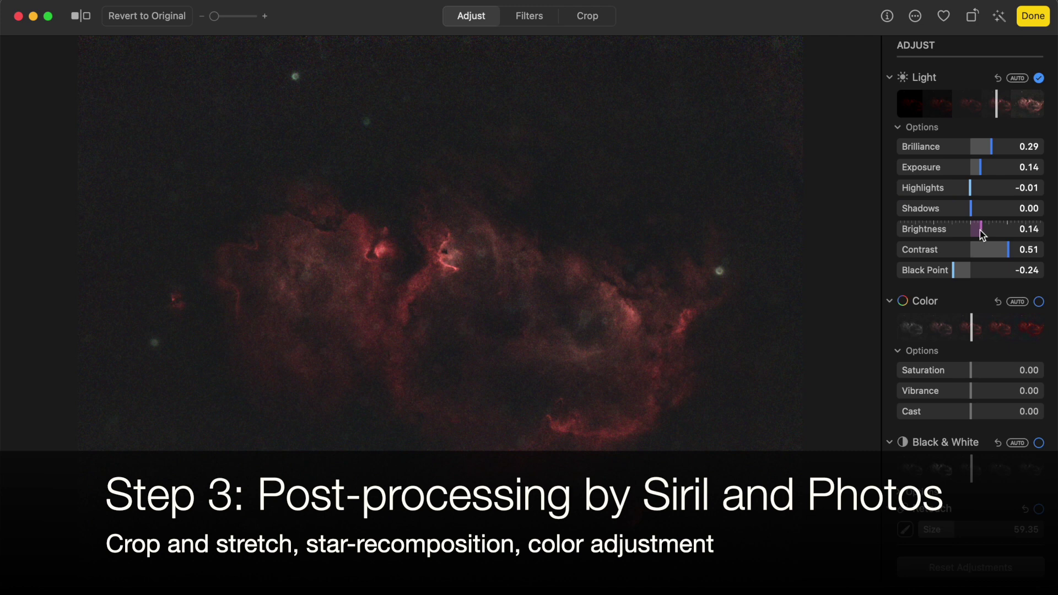
{"action": "left_click_drag", "start_coordinate": [974, 169], "coordinate": [972, 169]}
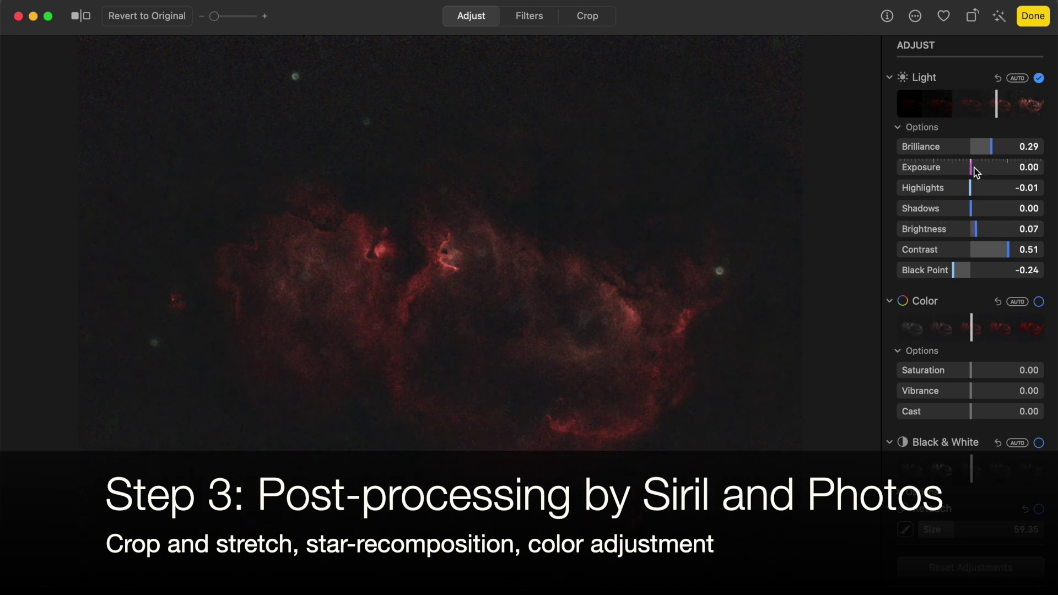
- Raise brilliance to 0.32 and lower contrast to 0.26
{"action": "double_click", "coordinate": [974, 144]}
{"action": "left_click_drag", "start_coordinate": [978, 151], "coordinate": [993, 148]}
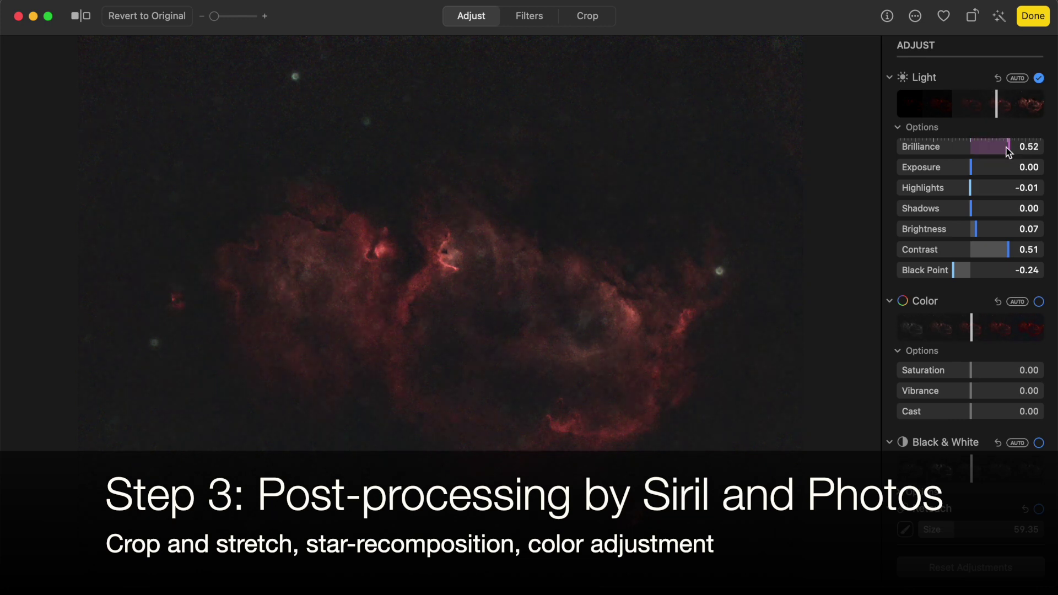
{"action": "left_click", "coordinate": [990, 250]}
{"action": "left_click_drag", "start_coordinate": [1002, 252], "coordinate": [967, 269]}
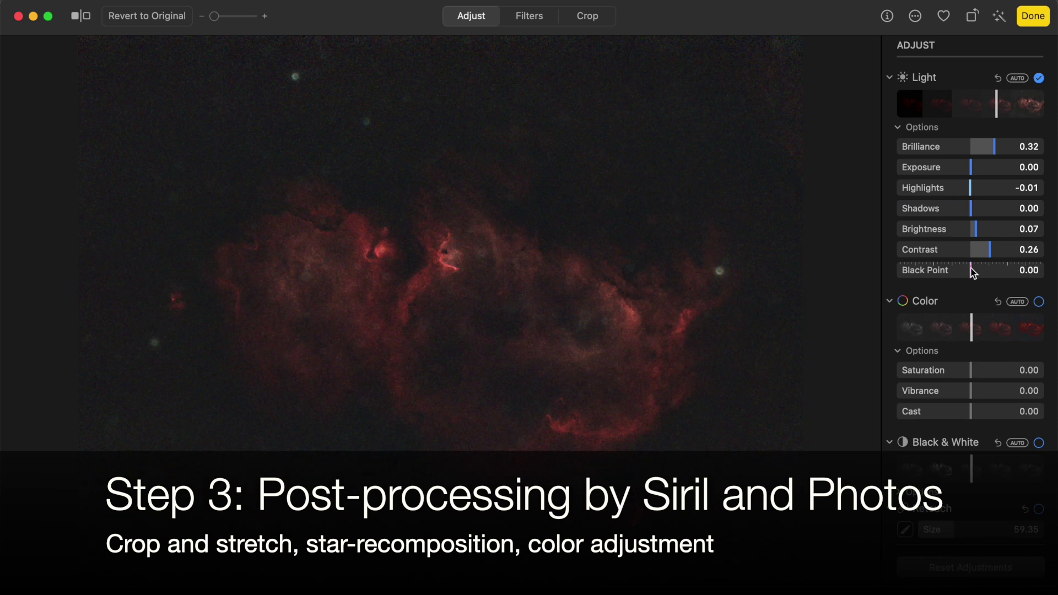
- Raise noise reduction to 1.54 and strengthen edge sharpening to 0.27
{"action": "scroll", "coordinate": [976, 319], "scroll_direction": "down", "scroll_amount": 4}
{"action": "scroll", "coordinate": [977, 321], "scroll_direction": "down", "scroll_amount": 2}
{"action": "scroll", "coordinate": [975, 321], "scroll_direction": "down", "scroll_amount": 5}
{"action": "scroll", "coordinate": [977, 321], "scroll_direction": "down", "scroll_amount": 3}
{"action": "scroll", "coordinate": [976, 320], "scroll_direction": "down", "scroll_amount": 2}
{"action": "scroll", "coordinate": [976, 322], "scroll_direction": "down", "scroll_amount": 5}
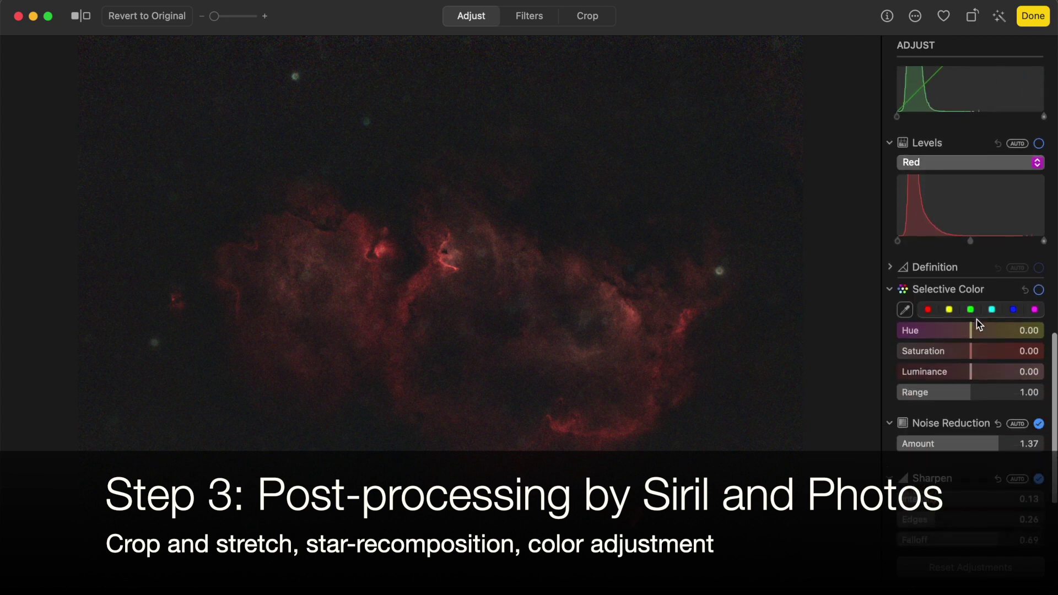
{"action": "scroll", "coordinate": [1031, 337], "scroll_direction": "down", "scroll_amount": 2}
{"action": "mouse_move", "coordinate": [999, 394]}
{"action": "left_mouse_down"}
{"action": "mouse_move", "coordinate": [1020, 396]}
{"action": "mouse_move", "coordinate": [896, 394]}
{"action": "mouse_move", "coordinate": [1024, 394]}
{"action": "mouse_move", "coordinate": [920, 392]}
{"action": "mouse_move", "coordinate": [1010, 386]}
{"action": "left_mouse_up"}
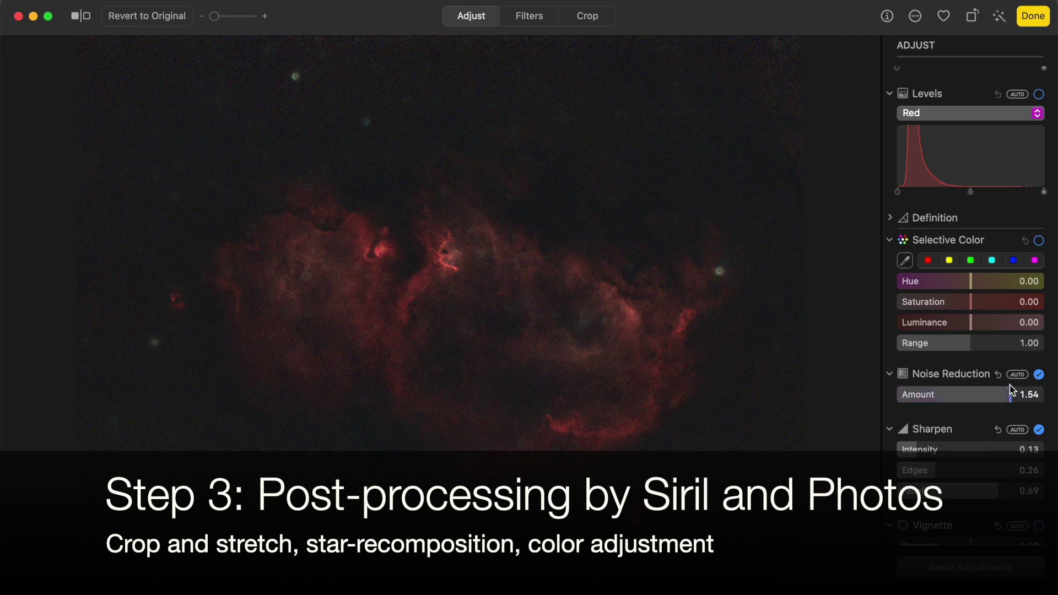
{"action": "mouse_move", "coordinate": [946, 470]}
{"action": "left_mouse_down"}
{"action": "mouse_move", "coordinate": [958, 475]}
{"action": "mouse_move", "coordinate": [939, 468]}
{"action": "left_mouse_up"}
- Enable a faint vignette with reduced strength and softness
{"action": "scroll", "coordinate": [939, 467], "scroll_direction": "down", "scroll_amount": 3}
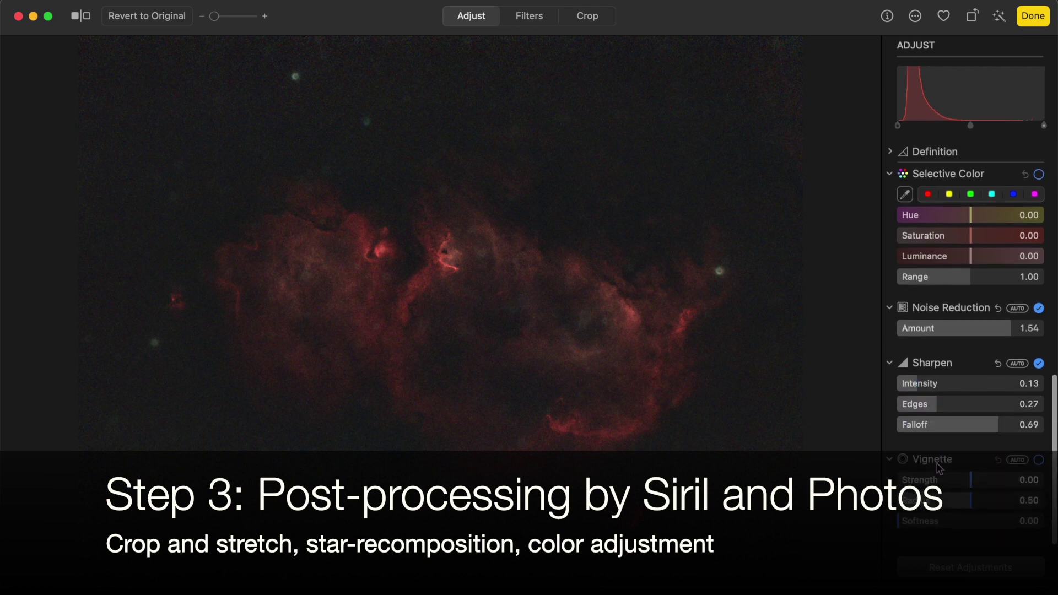
{"action": "left_click", "coordinate": [1017, 462]}
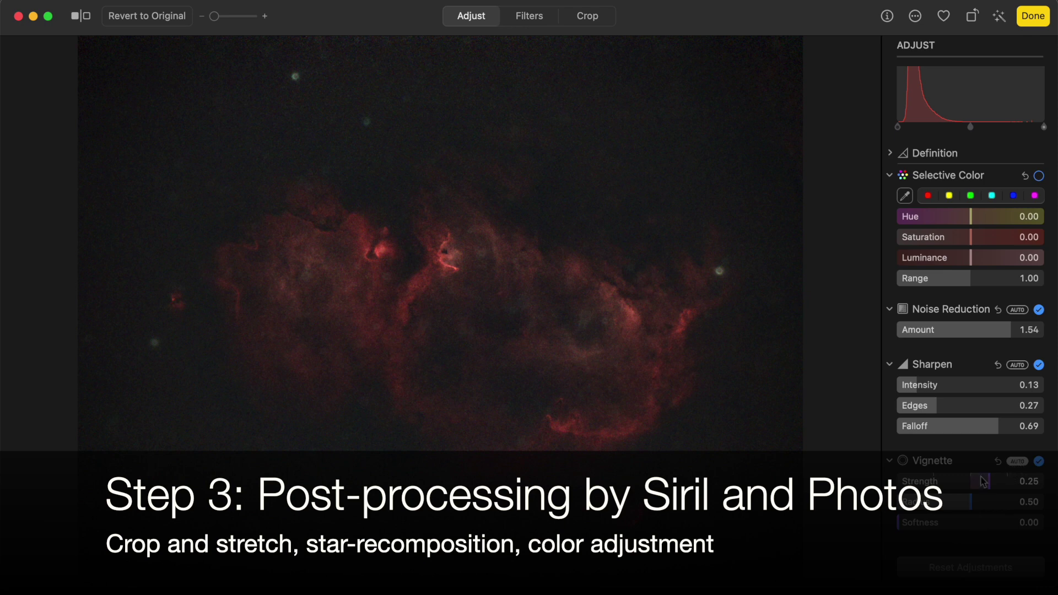
{"action": "left_click_drag", "start_coordinate": [988, 482], "coordinate": [982, 484]}
{"action": "left_click_drag", "start_coordinate": [957, 523], "coordinate": [893, 515]}
{"action": "left_click_drag", "start_coordinate": [976, 482], "coordinate": [979, 483]}
{"action": "scroll", "coordinate": [947, 359], "scroll_direction": "up", "scroll_amount": 4}
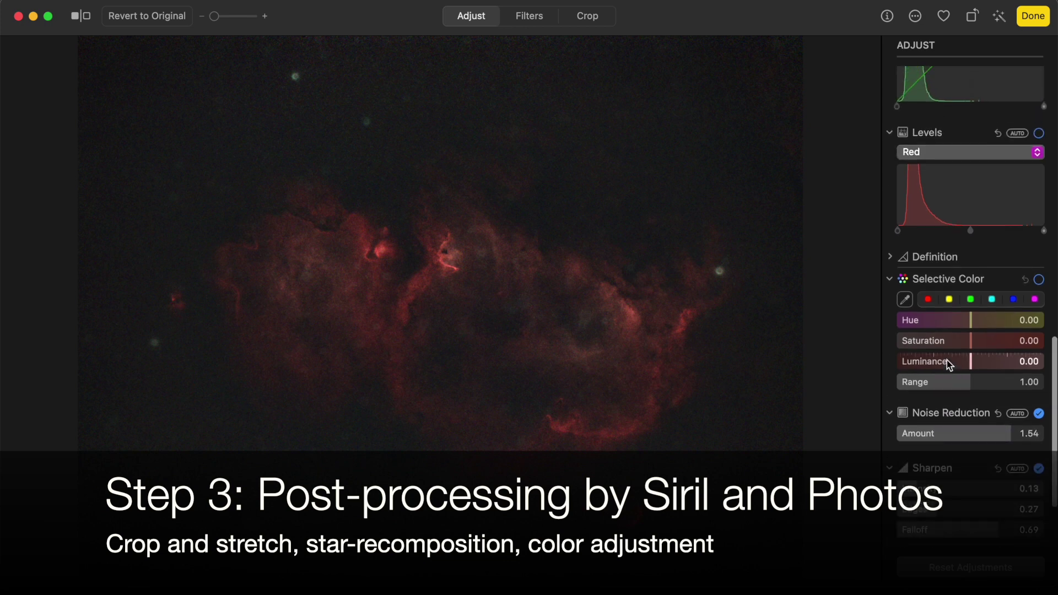
- Set the red swatch's hue to 5.98, saturation -9.91 and luminance 21.90
{"action": "left_click", "coordinate": [928, 299]}
{"action": "mouse_move", "coordinate": [973, 319]}
{"action": "left_mouse_down"}
{"action": "mouse_move", "coordinate": [957, 322]}
{"action": "mouse_move", "coordinate": [994, 323]}
{"action": "left_mouse_up"}
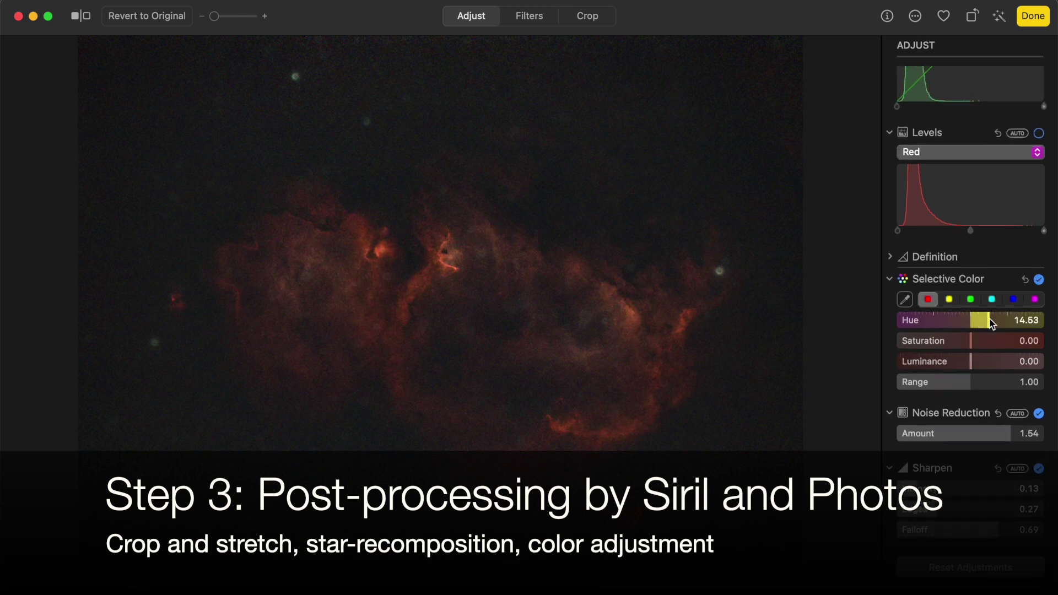
{"action": "left_click_drag", "start_coordinate": [979, 321], "coordinate": [978, 321]}
{"action": "left_click_drag", "start_coordinate": [977, 322], "coordinate": [978, 321]}
{"action": "mouse_move", "coordinate": [976, 324]}
{"action": "left_mouse_down"}
{"action": "mouse_move", "coordinate": [968, 320]}
{"action": "mouse_move", "coordinate": [983, 341]}
{"action": "mouse_move", "coordinate": [948, 339]}
{"action": "mouse_move", "coordinate": [962, 336]}
{"action": "mouse_move", "coordinate": [957, 361]}
{"action": "mouse_move", "coordinate": [944, 361]}
{"action": "mouse_move", "coordinate": [1003, 361]}
{"action": "mouse_move", "coordinate": [994, 361]}
{"action": "left_mouse_up"}
{"action": "left_click_drag", "start_coordinate": [974, 320], "coordinate": [967, 344]}
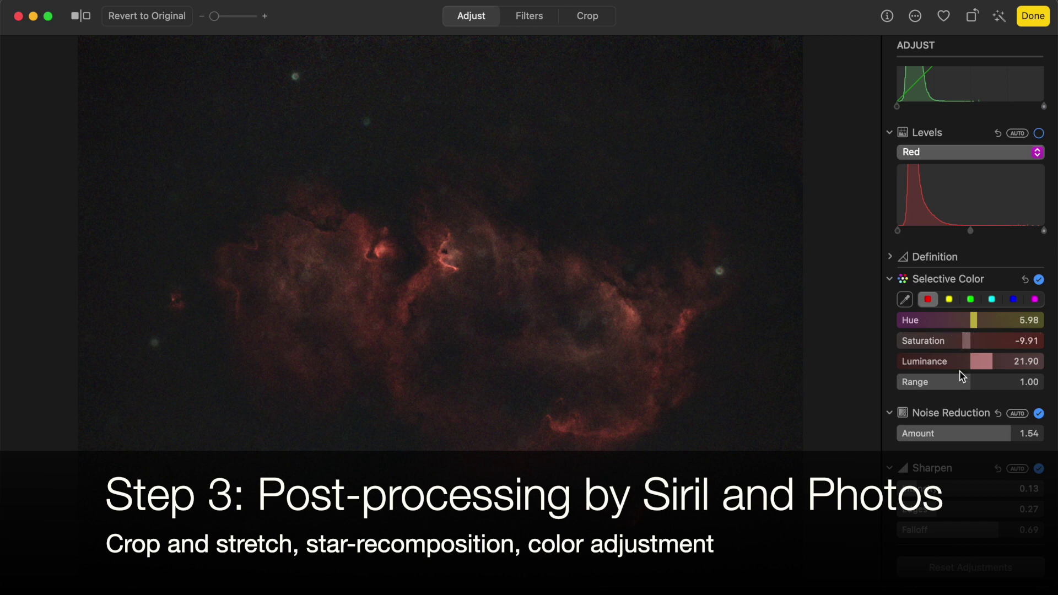
- Narrow the range of affected reds to 0.92
{"action": "scroll", "coordinate": [964, 372], "scroll_direction": "down", "scroll_amount": 1}
{"action": "left_click", "coordinate": [1009, 354]}
{"action": "left_click_drag", "start_coordinate": [1010, 357], "coordinate": [965, 356]}
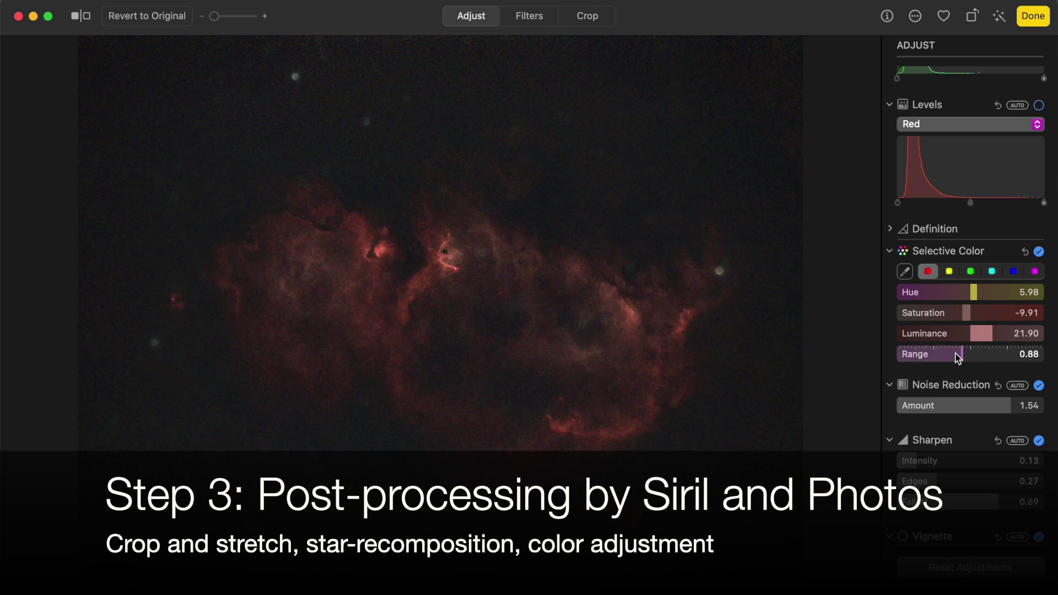
{"action": "left_click_drag", "start_coordinate": [936, 355], "coordinate": [954, 355]}
{"action": "left_click", "coordinate": [949, 271]}
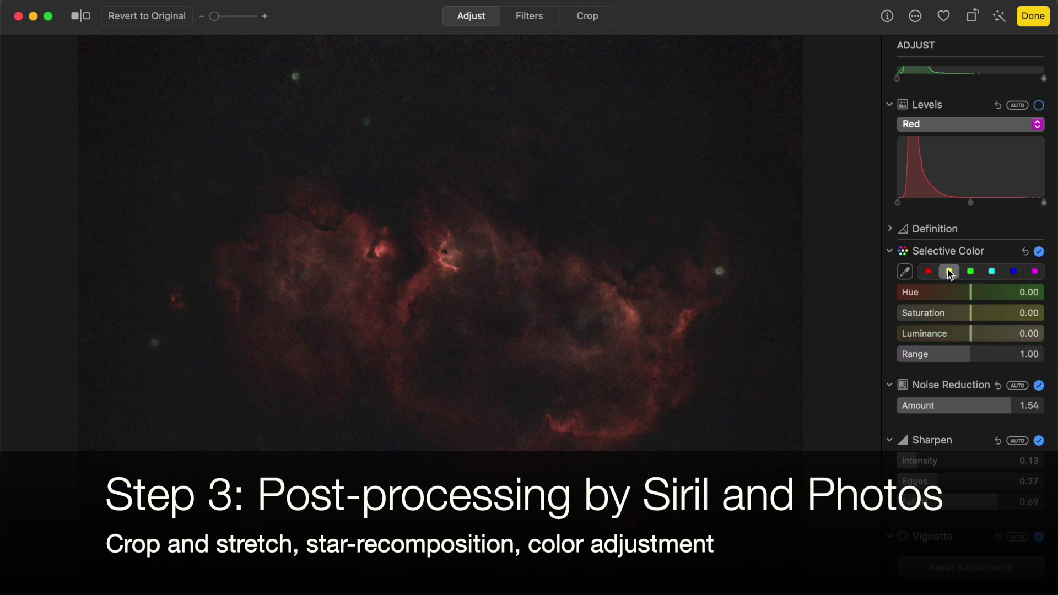
{"action": "left_click_drag", "start_coordinate": [956, 312], "coordinate": [997, 313]}
{"action": "left_click_drag", "start_coordinate": [997, 313], "coordinate": [937, 312]}
{"action": "left_click", "coordinate": [970, 271]}
{"action": "left_click", "coordinate": [992, 271]}
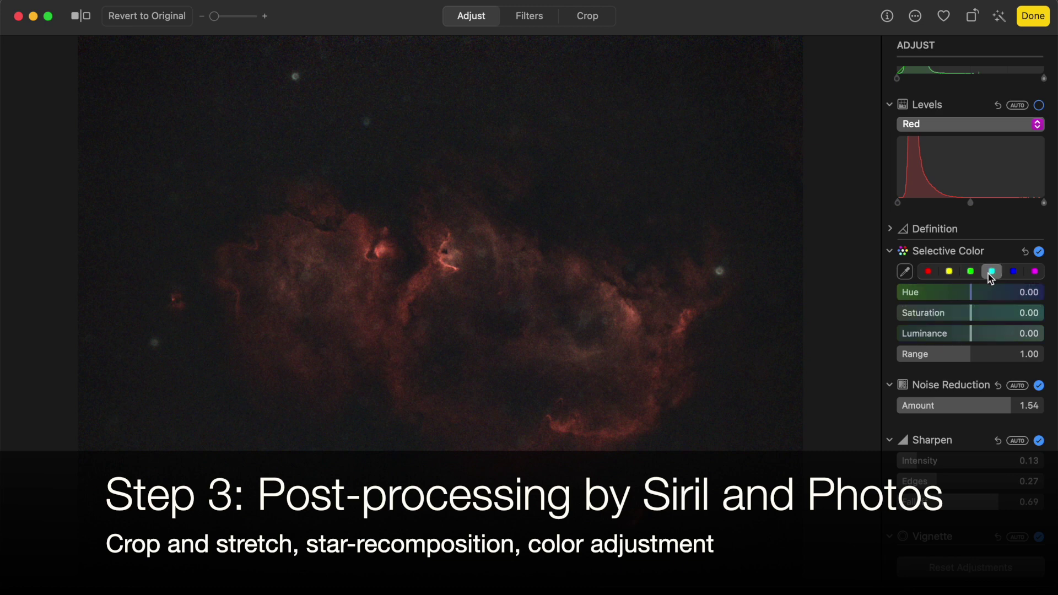
{"action": "mouse_move", "coordinate": [926, 313]}
{"action": "left_mouse_down"}
{"action": "mouse_move", "coordinate": [937, 309]}
{"action": "mouse_move", "coordinate": [930, 336]}
{"action": "mouse_move", "coordinate": [939, 334]}
{"action": "left_mouse_up"}
{"action": "left_click", "coordinate": [1018, 272]}
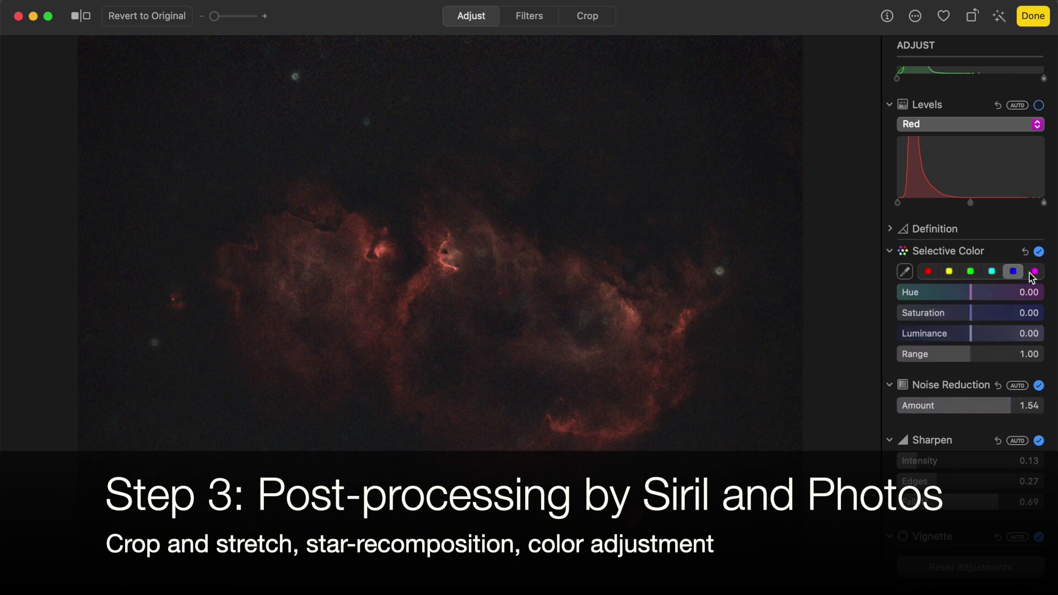
{"action": "mouse_move", "coordinate": [964, 296]}
{"action": "left_mouse_down"}
{"action": "mouse_move", "coordinate": [912, 297]}
{"action": "mouse_move", "coordinate": [1041, 304]}
{"action": "left_mouse_up"}
{"action": "left_click_drag", "start_coordinate": [970, 300], "coordinate": [969, 299]}
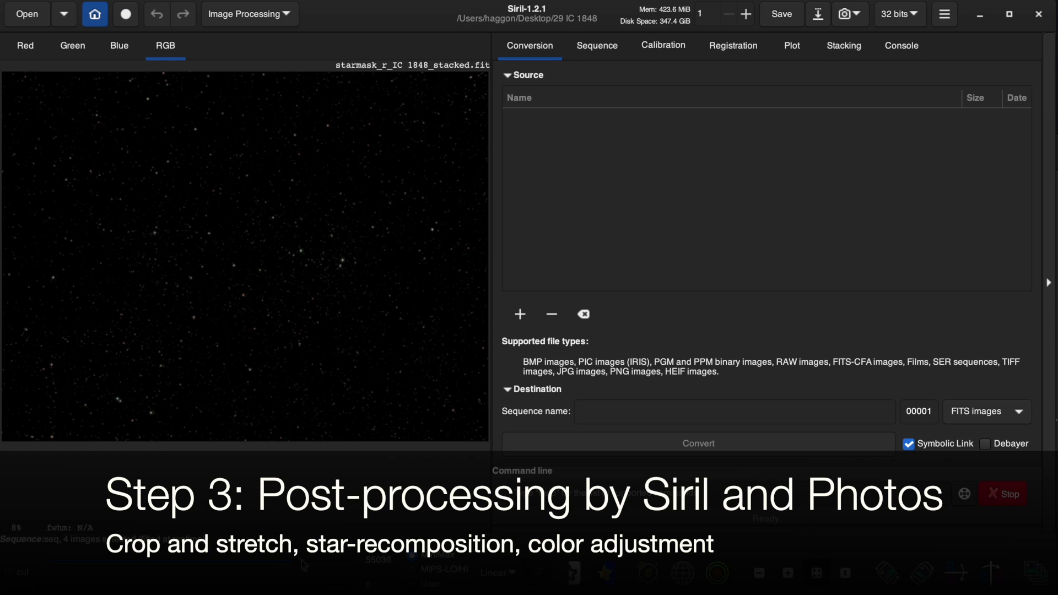
- Stretch the star image's histogram on a log scale, highlights 0.81 and midtones 0.57
{"action": "left_click", "coordinate": [247, 16]}
{"action": "left_click", "coordinate": [244, 95]}
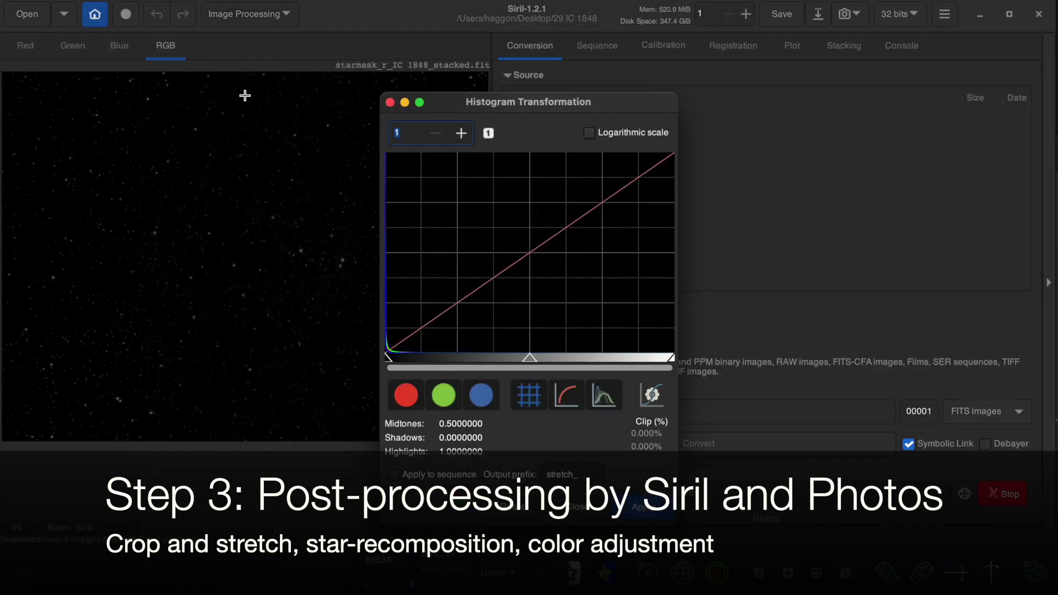
{"action": "left_click", "coordinate": [591, 134]}
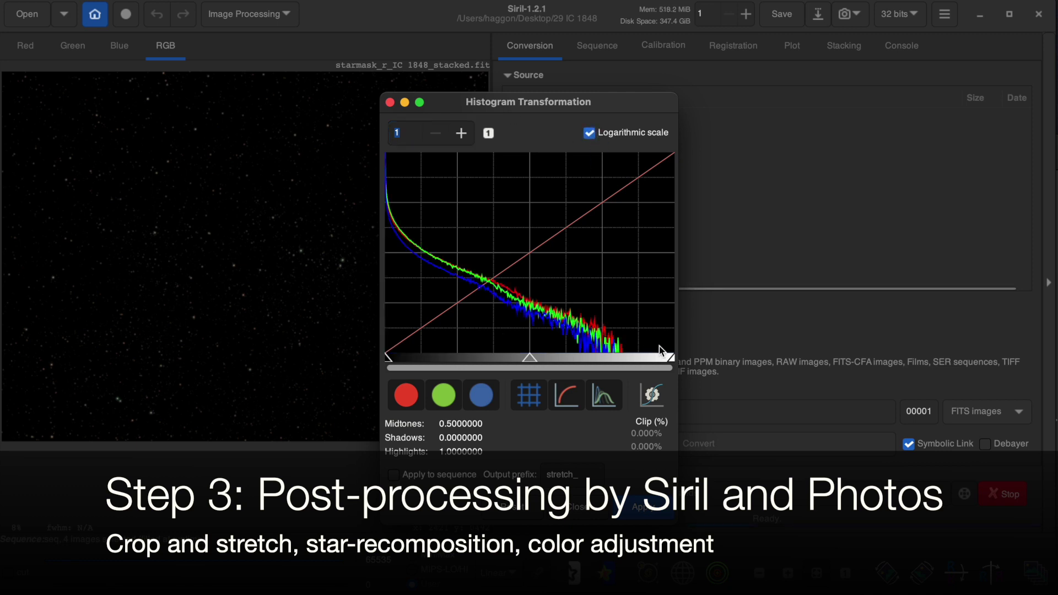
{"action": "left_click_drag", "start_coordinate": [671, 358], "coordinate": [620, 359]}
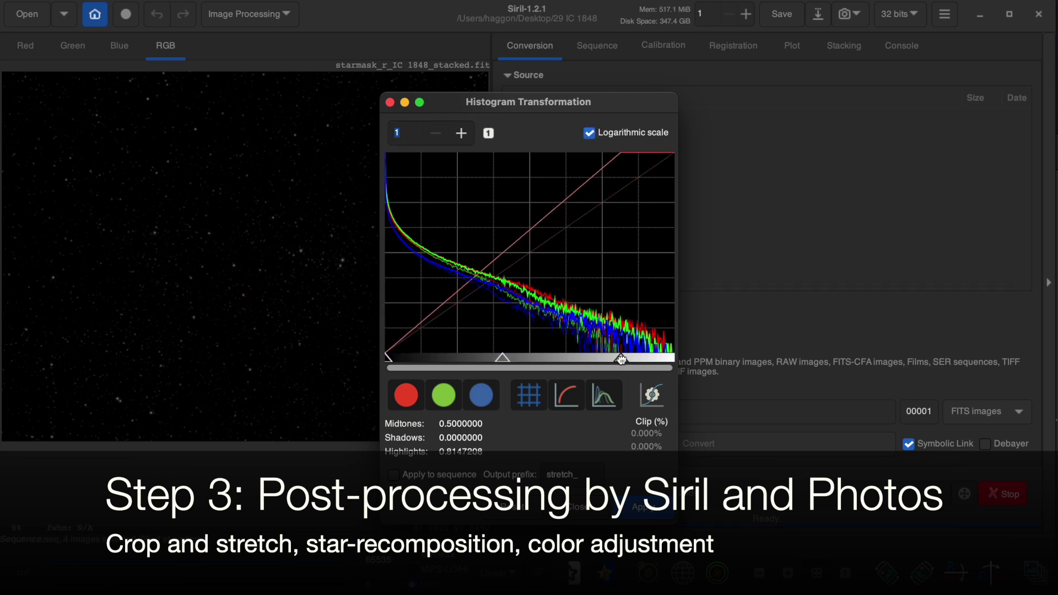
{"action": "mouse_move", "coordinate": [502, 359]}
{"action": "left_mouse_down"}
{"action": "mouse_move", "coordinate": [471, 358]}
{"action": "mouse_move", "coordinate": [529, 359]}
{"action": "mouse_move", "coordinate": [520, 359]}
{"action": "left_mouse_up"}
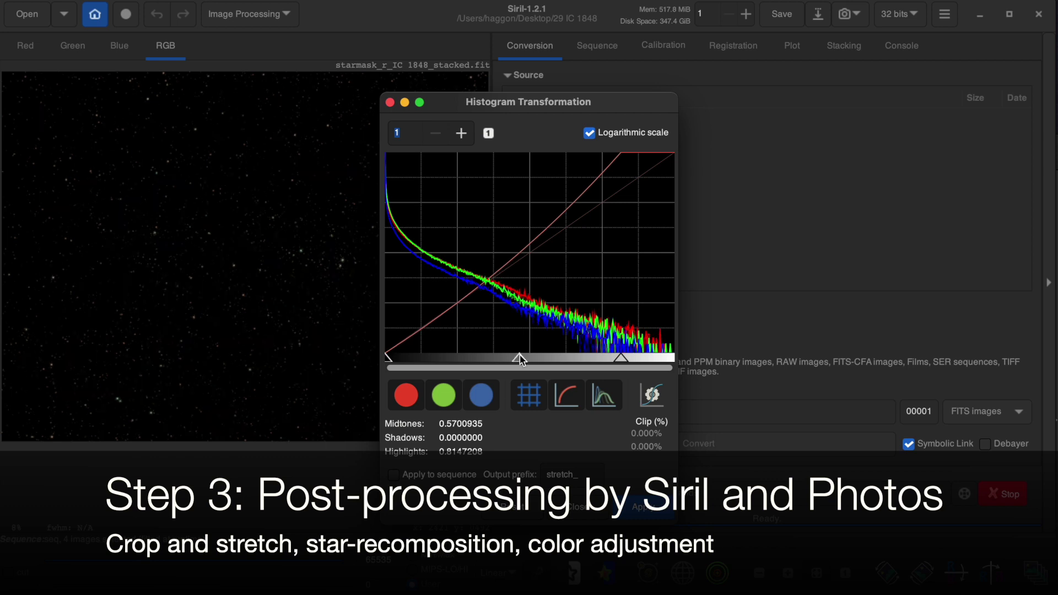
{"action": "left_click", "coordinate": [654, 512]}
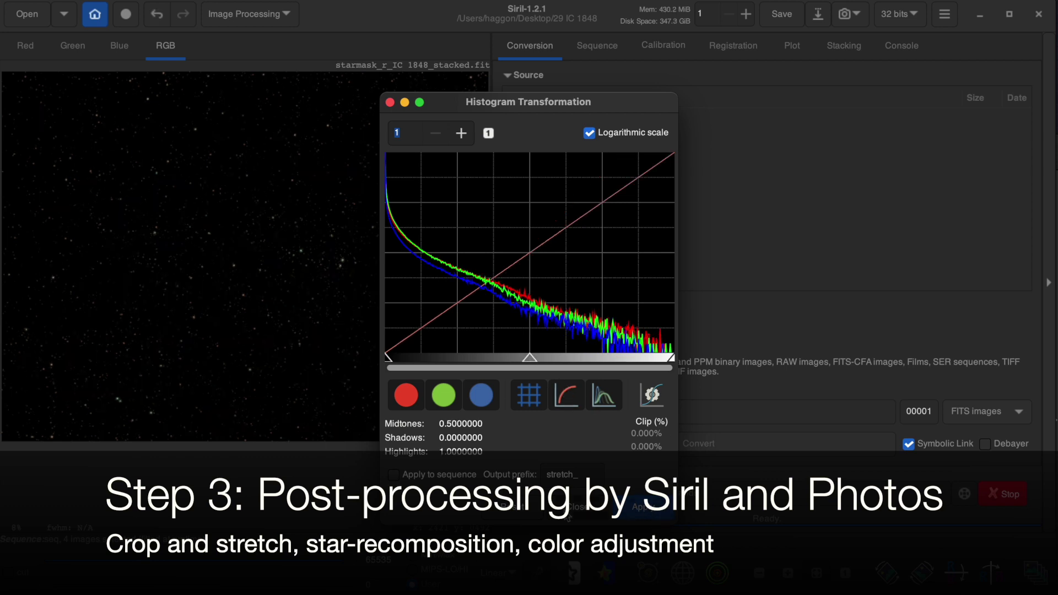
{"action": "left_click", "coordinate": [573, 514]}
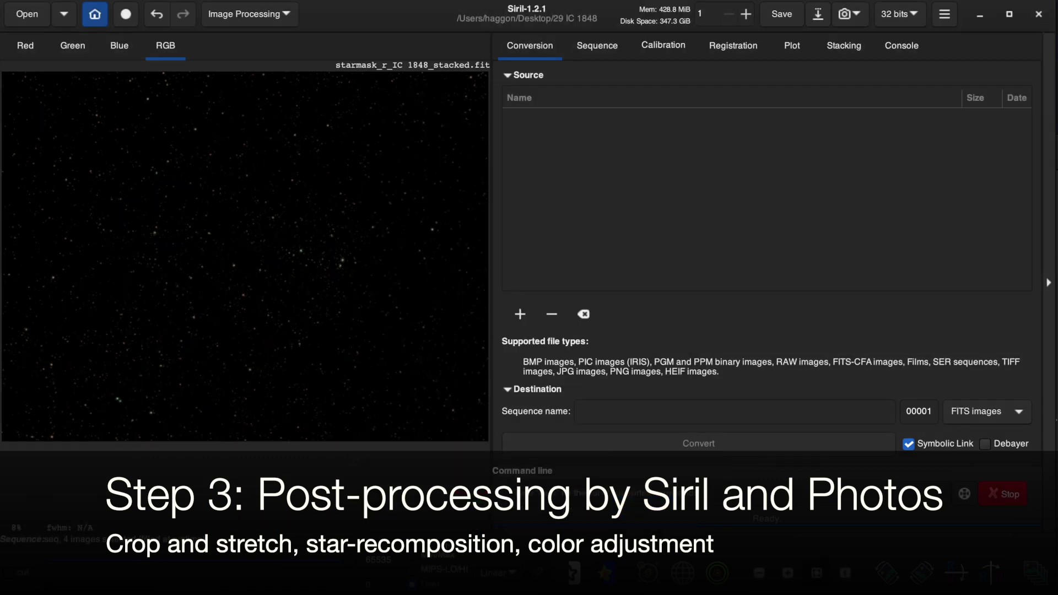
{"action": "left_click", "coordinate": [496, 575]}
- Preview the stars with AutoStretch, then return the display to Linear
{"action": "left_click", "coordinate": [502, 513]}
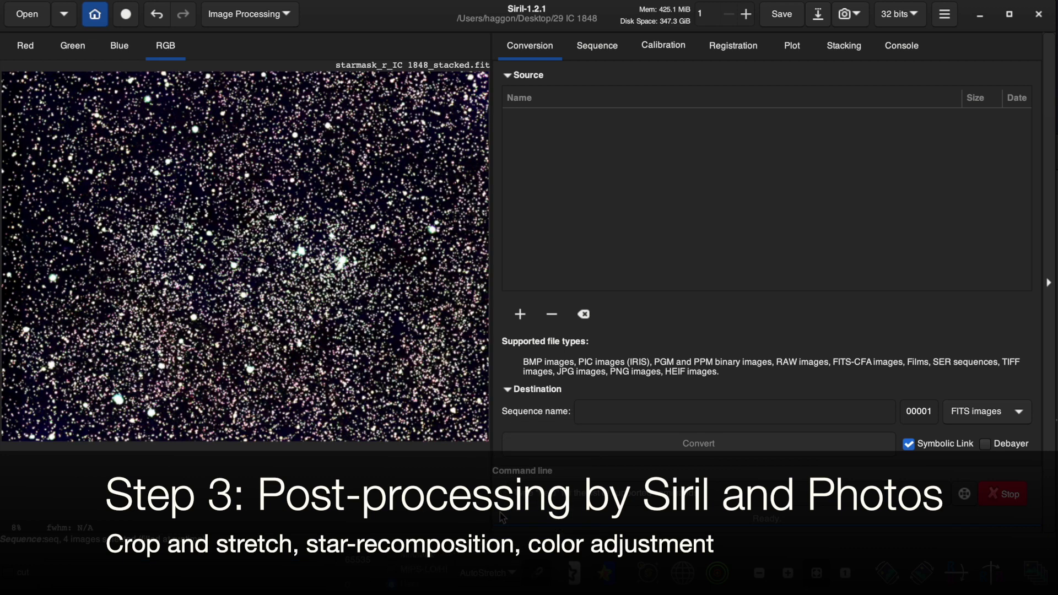
{"action": "left_click", "coordinate": [497, 570]}
{"action": "left_click", "coordinate": [492, 427]}
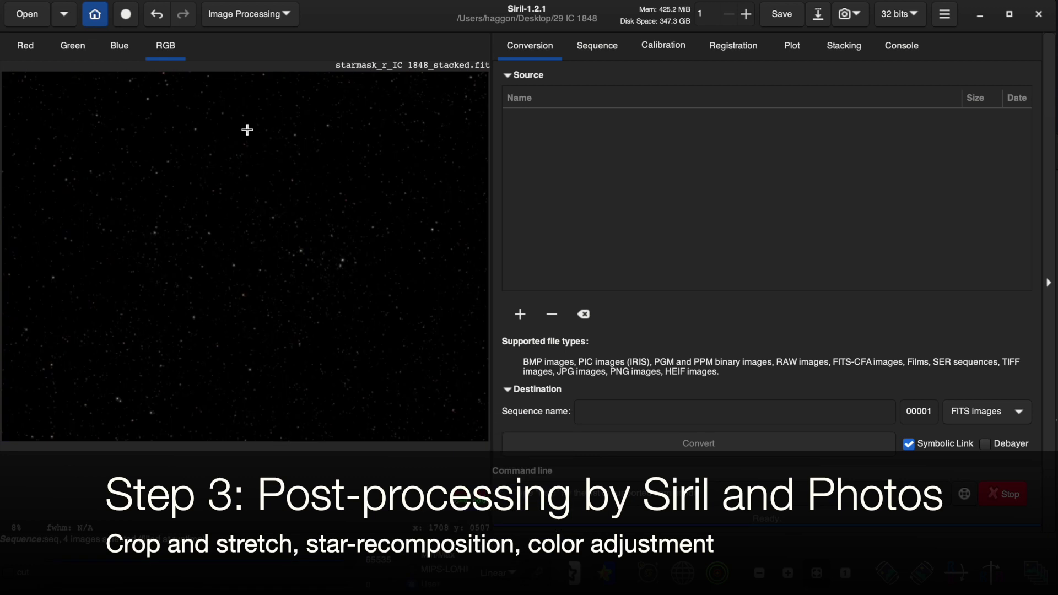
- Boost global star saturation to amount 0.96 with background factor 1.36
{"action": "left_click", "coordinate": [248, 14]}
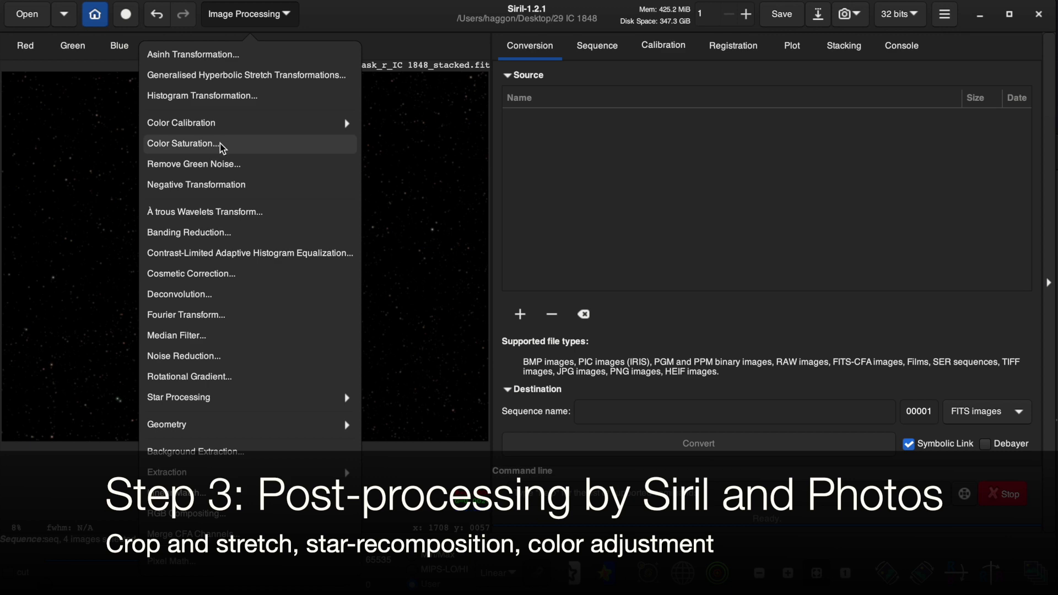
{"action": "left_click", "coordinate": [220, 144]}
{"action": "left_click", "coordinate": [789, 570]}
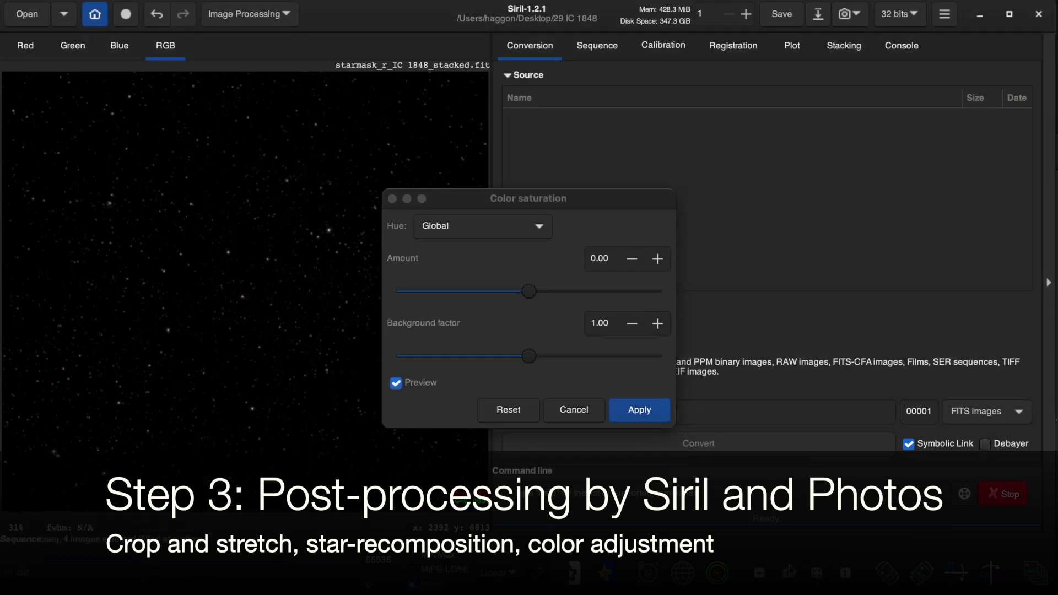
{"action": "left_click_drag", "start_coordinate": [515, 102], "coordinate": [686, 102]}
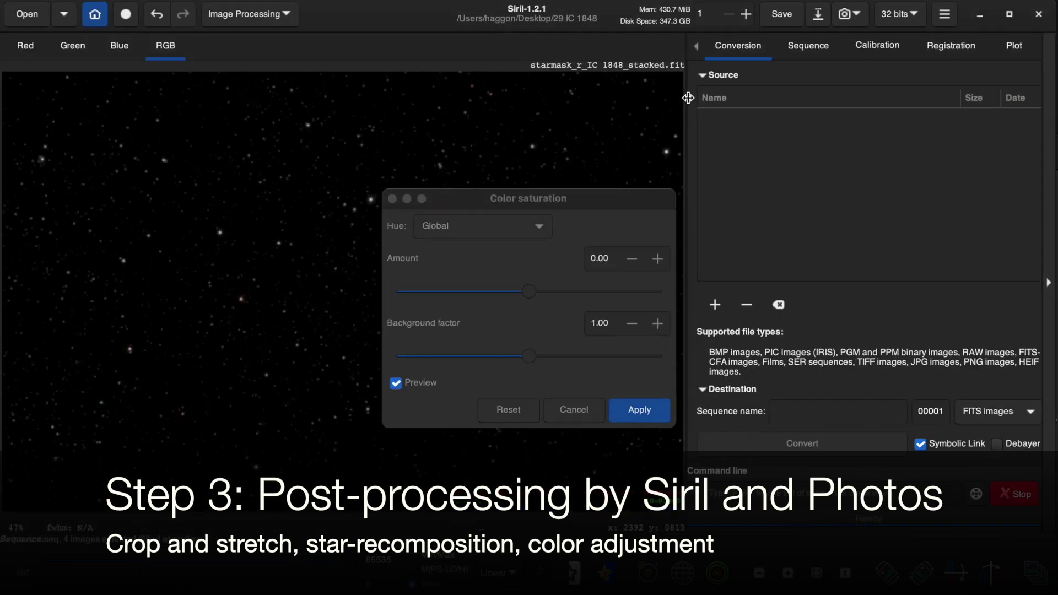
{"action": "left_click_drag", "start_coordinate": [550, 200], "coordinate": [848, 122]}
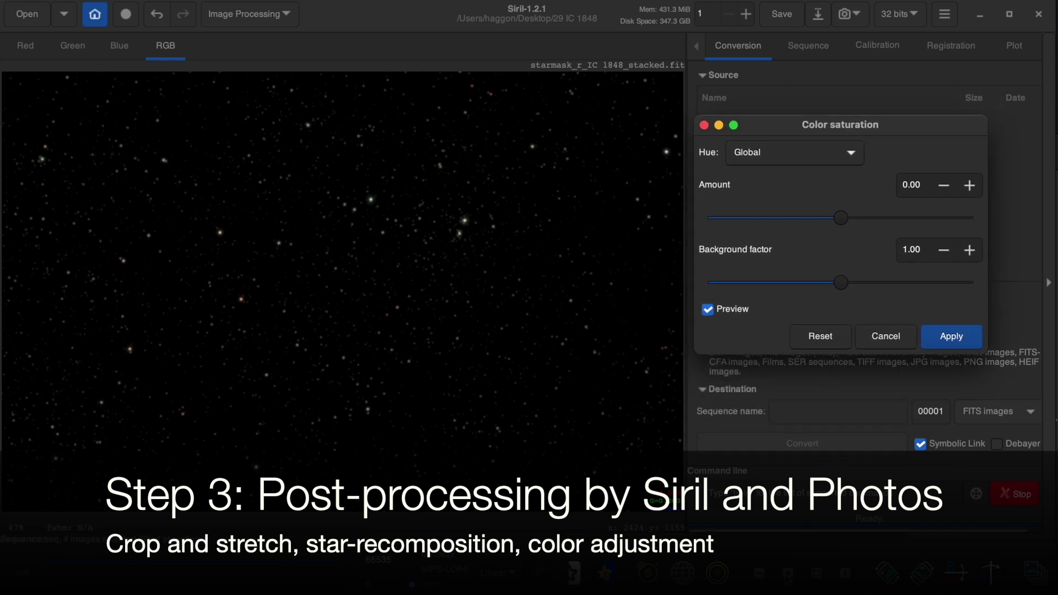
{"action": "scroll", "coordinate": [585, 397], "scroll_direction": "up", "scroll_amount": 5}
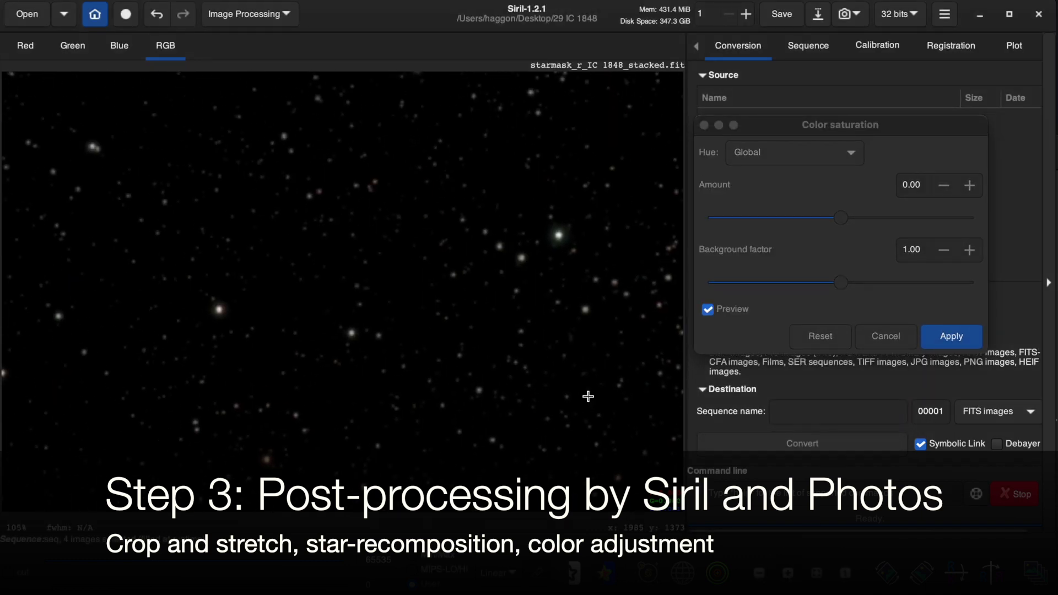
{"action": "left_click", "coordinate": [840, 218]}
{"action": "left_click_drag", "start_coordinate": [839, 219], "coordinate": [965, 231]}
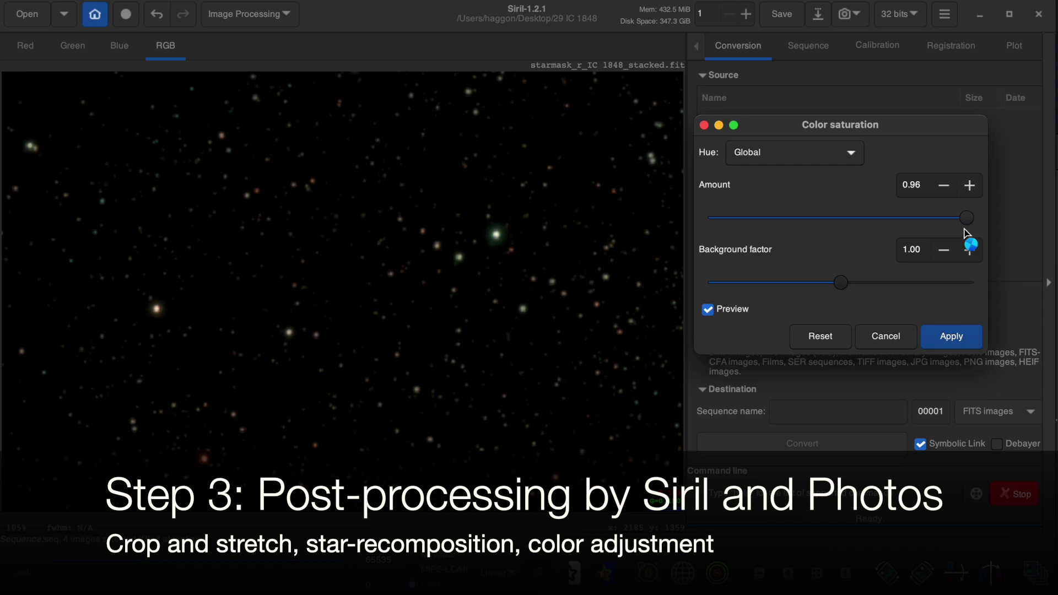
{"action": "left_click_drag", "start_coordinate": [842, 284], "coordinate": [928, 300]}
{"action": "left_click_drag", "start_coordinate": [930, 283], "coordinate": [888, 282]}
{"action": "left_click", "coordinate": [952, 337]}
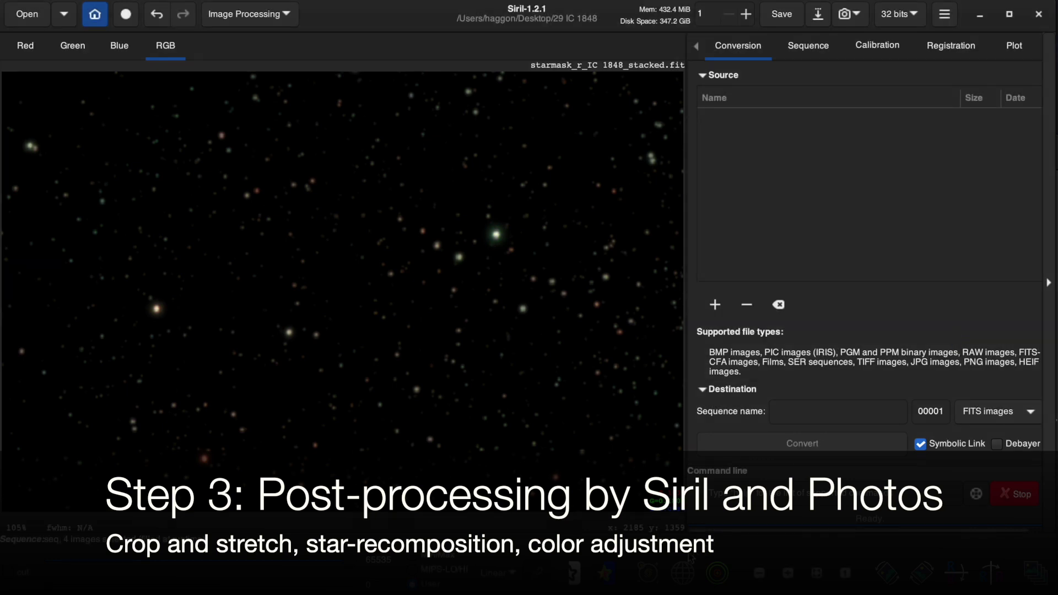
{"action": "left_click", "coordinate": [222, 17]}
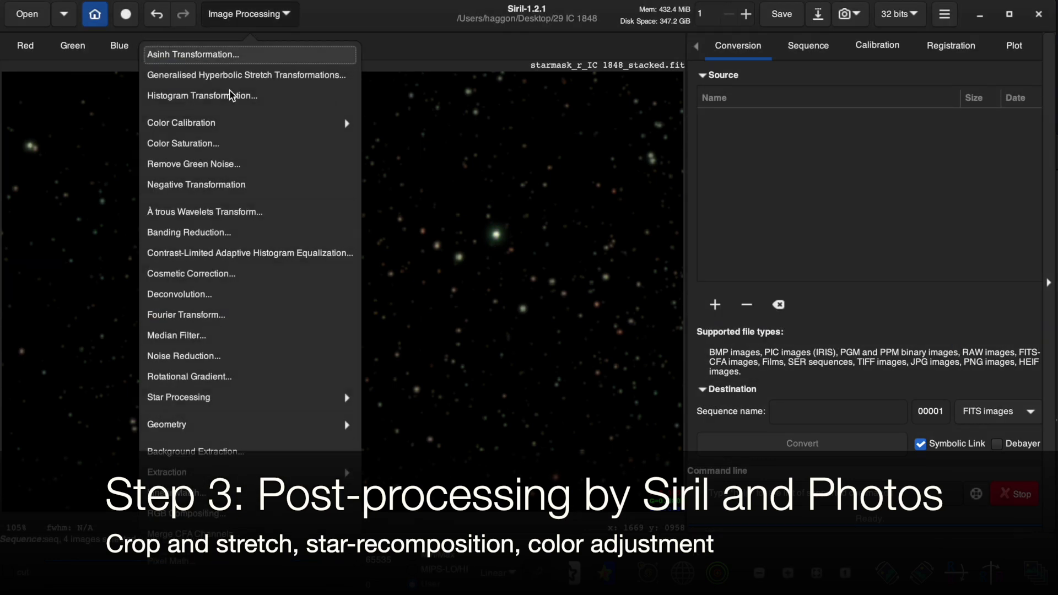
- Remove the green noise cast from the stars
{"action": "left_click", "coordinate": [230, 164]}
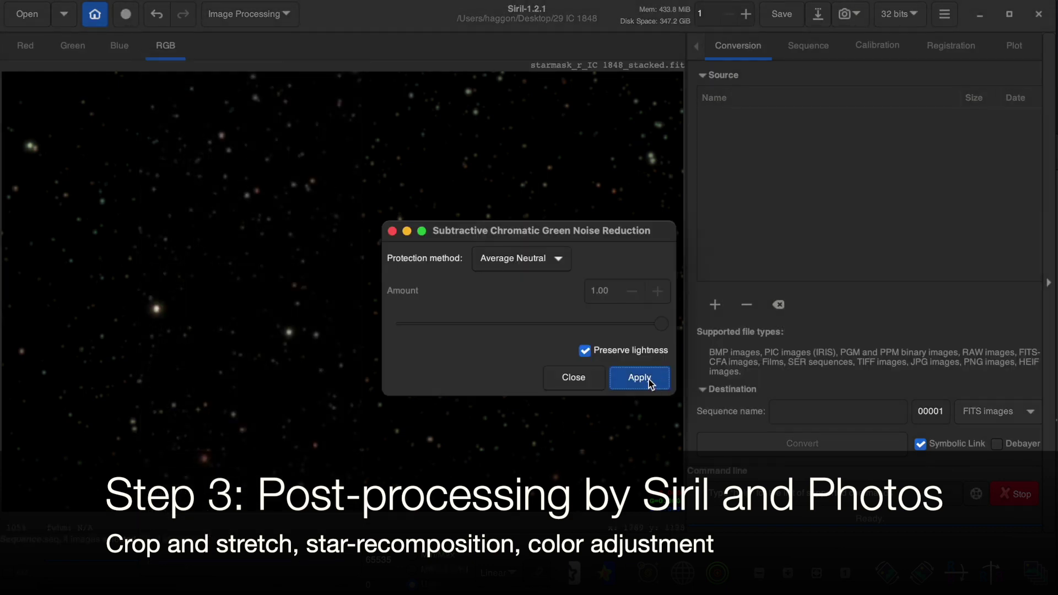
{"action": "left_click", "coordinate": [583, 378]}
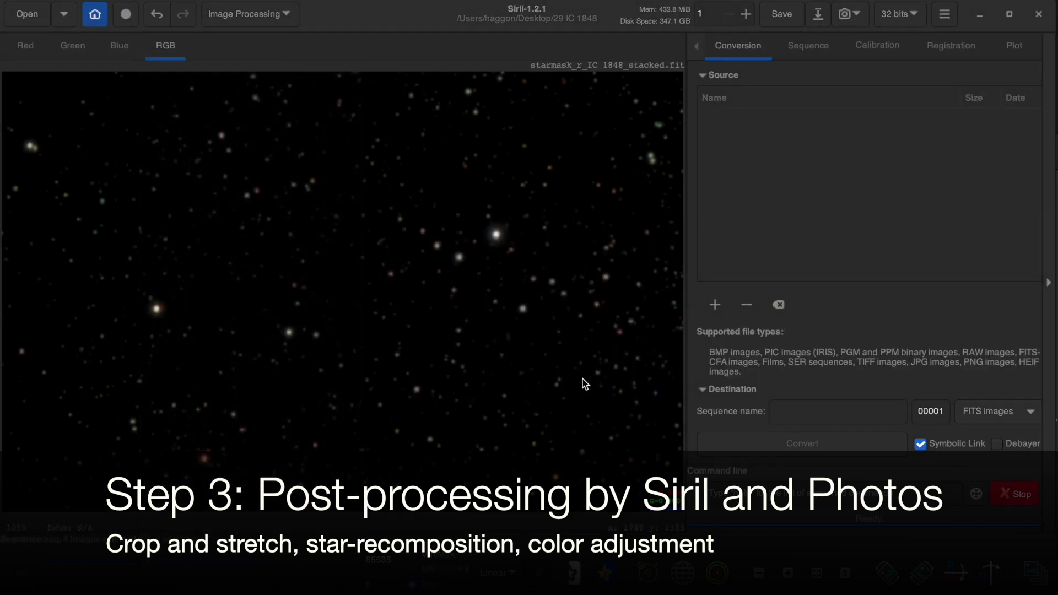
{"action": "left_click", "coordinate": [220, 20]}
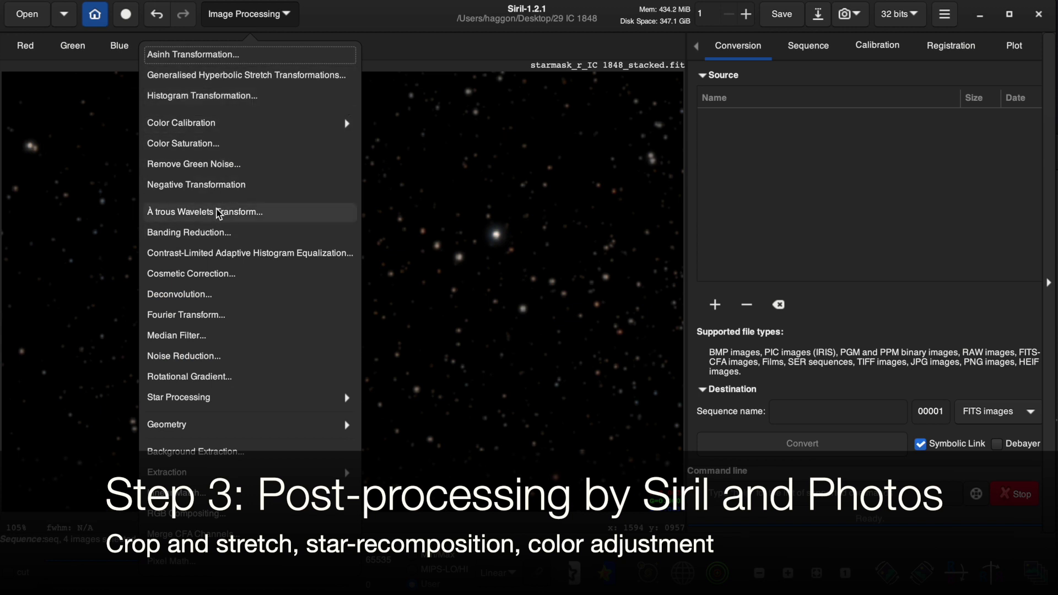
- Apply a second saturation pass, amount 0.93 with background factor 1.31, and fit to window
{"action": "left_click", "coordinate": [218, 144]}
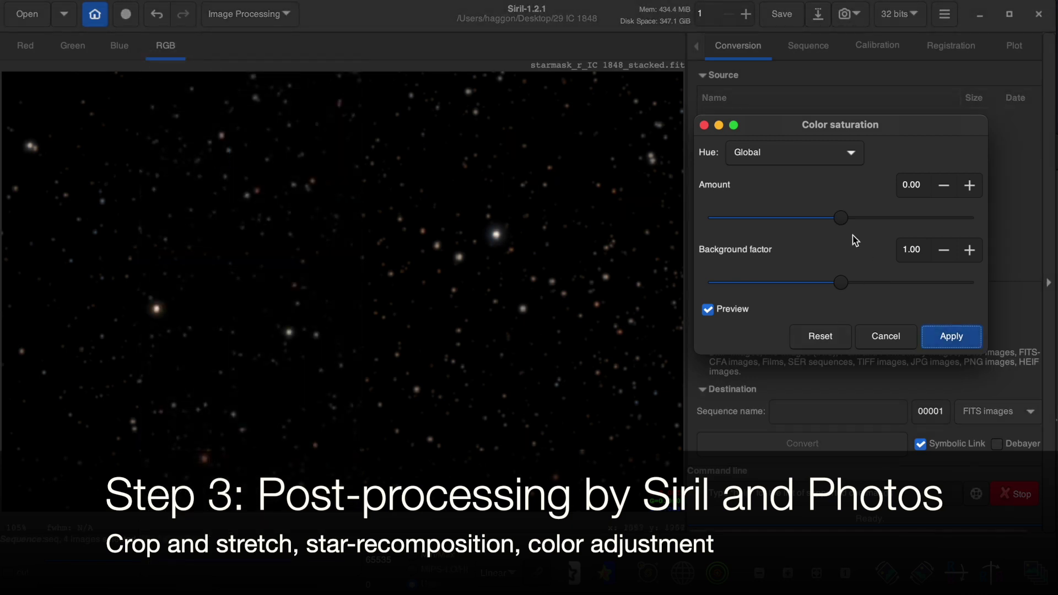
{"action": "mouse_move", "coordinate": [920, 218]}
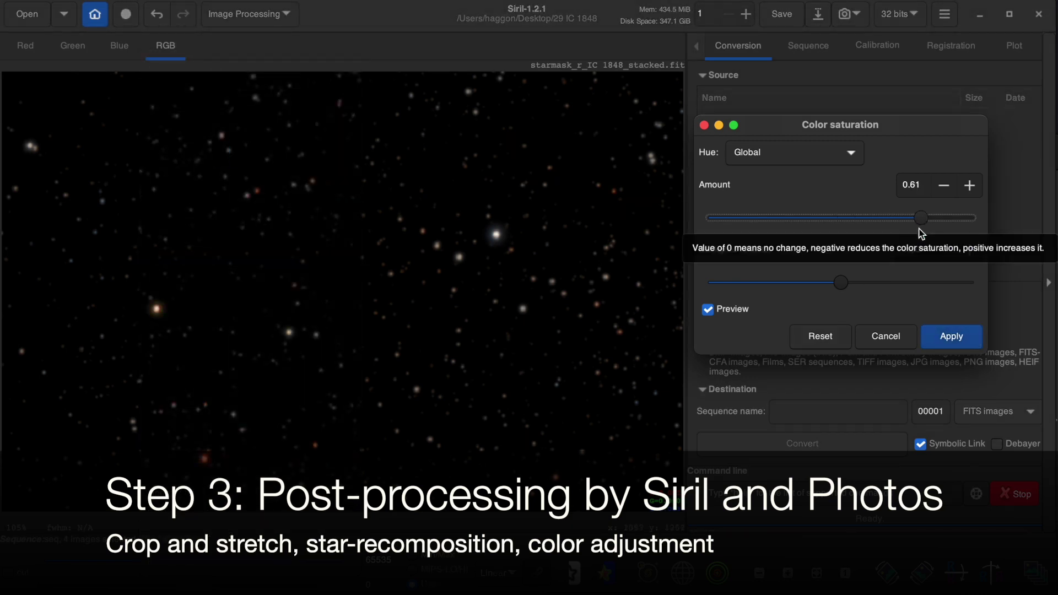
{"action": "left_click_drag", "start_coordinate": [951, 230], "coordinate": [953, 230]}
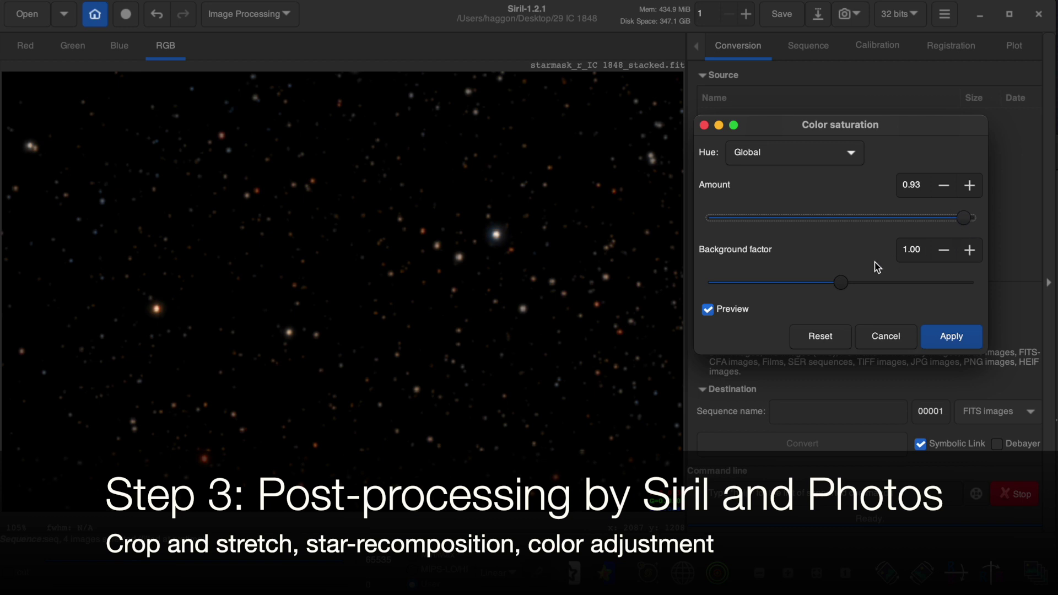
{"action": "left_click_drag", "start_coordinate": [844, 283], "coordinate": [888, 286]}
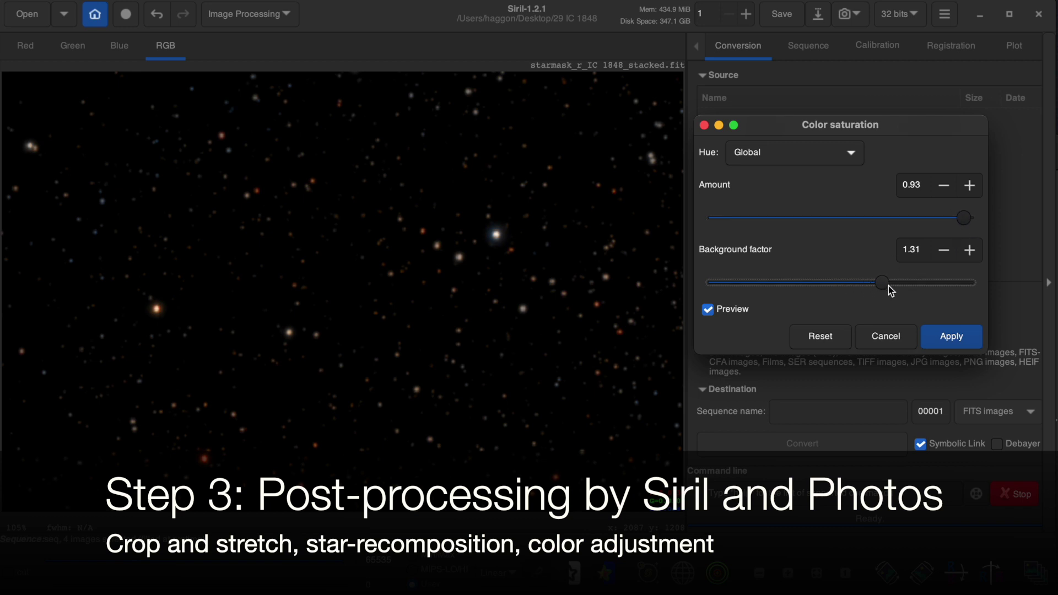
{"action": "left_click", "coordinate": [952, 338]}
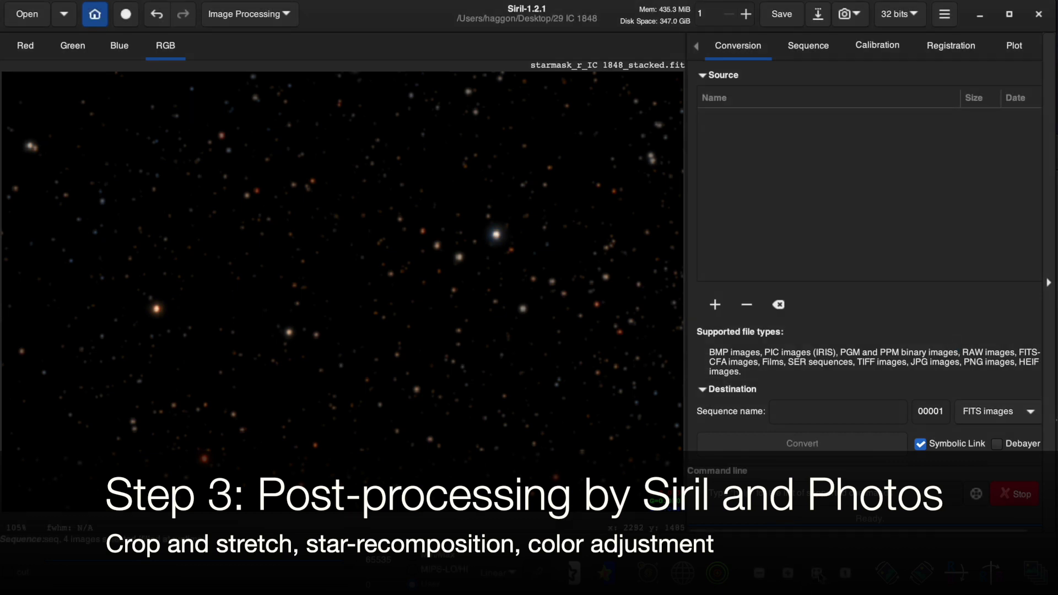
{"action": "key", "text": "ctrl+0"}
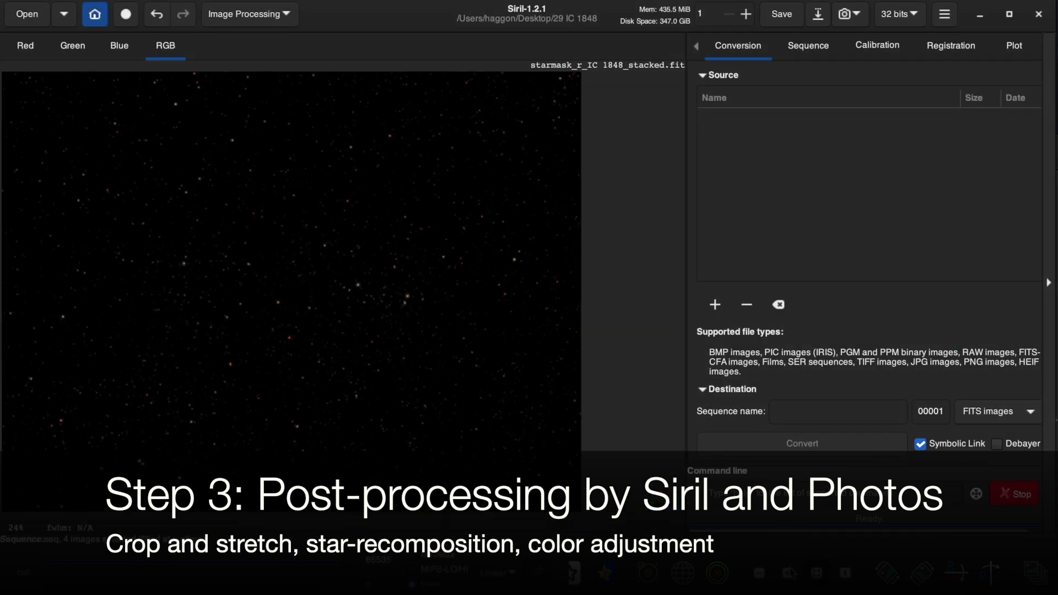
{"action": "scroll", "coordinate": [378, 275], "scroll_direction": "up", "scroll_amount": 5}
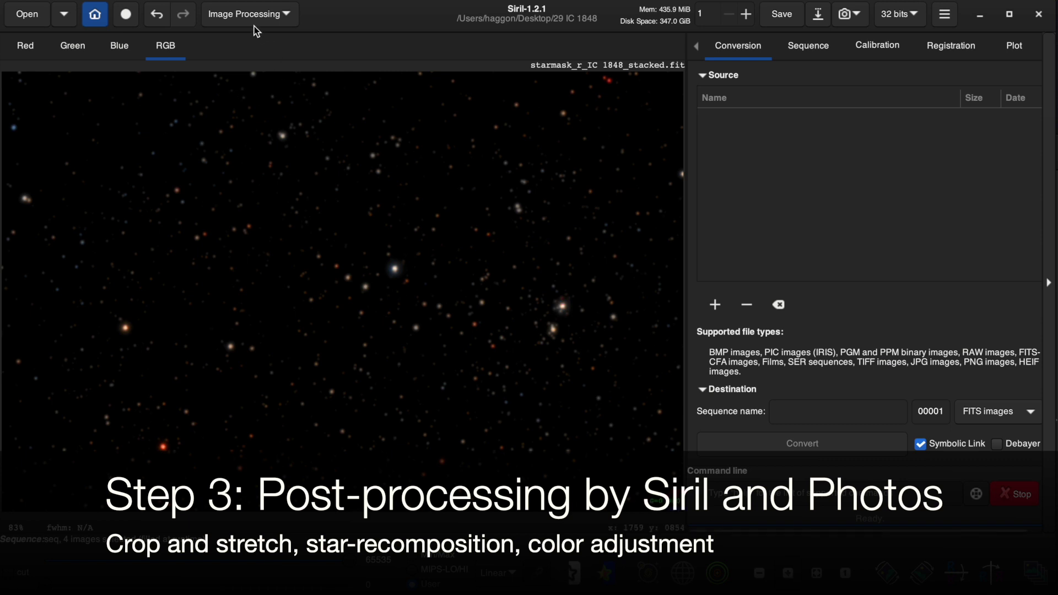
- Boost Cyan-Blue / Blue-Magenta star saturation by about 0.81
{"action": "left_click", "coordinate": [244, 15]}
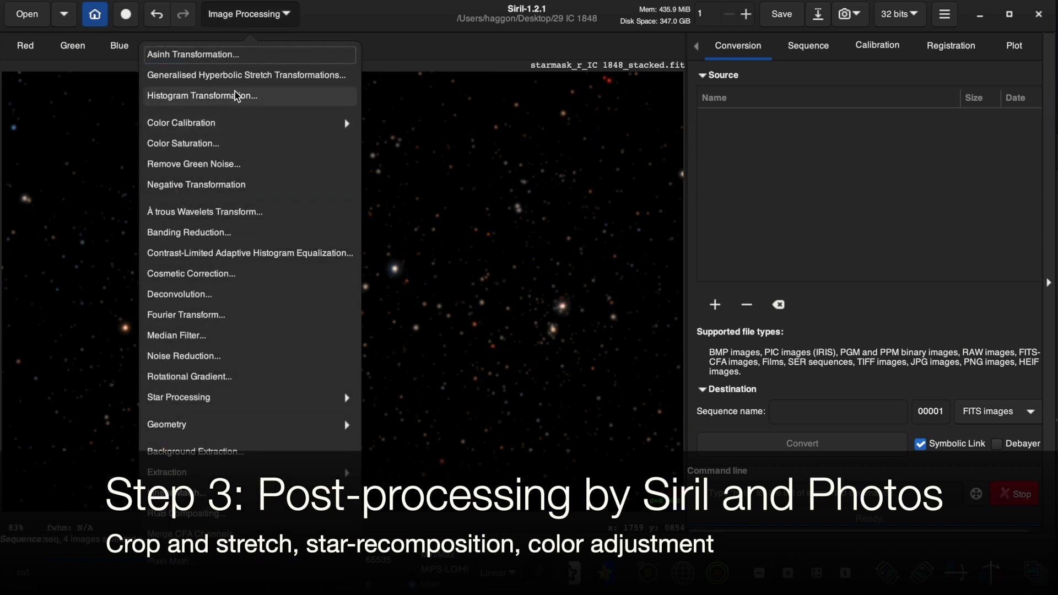
{"action": "left_click", "coordinate": [233, 144]}
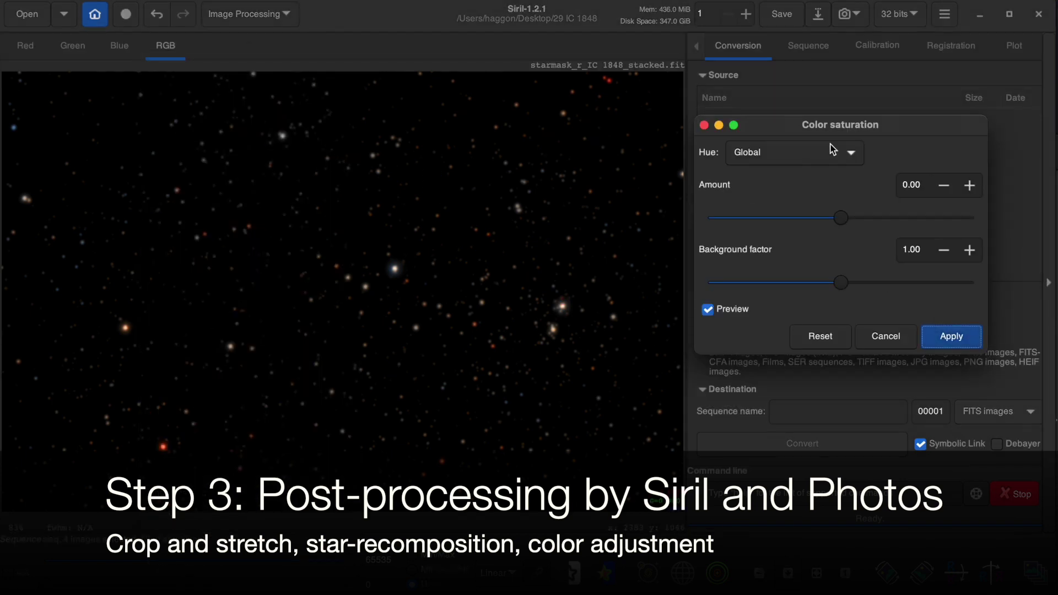
{"action": "left_click", "coordinate": [831, 151]}
{"action": "left_click", "coordinate": [806, 116]}
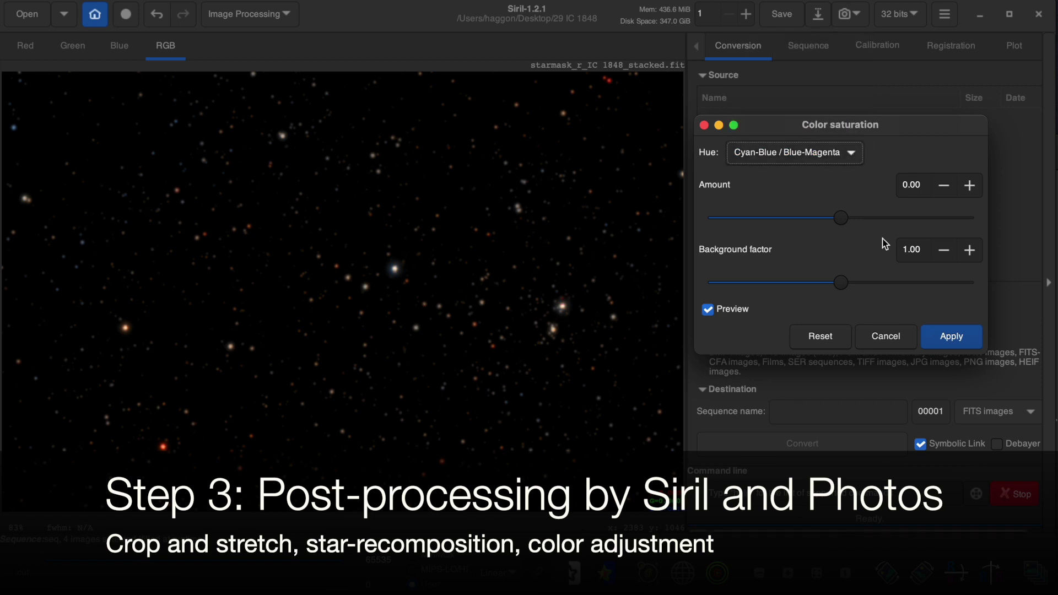
{"action": "mouse_move", "coordinate": [841, 219]}
{"action": "left_mouse_down"}
{"action": "mouse_move", "coordinate": [968, 223]}
{"action": "mouse_move", "coordinate": [952, 230]}
{"action": "left_mouse_up"}
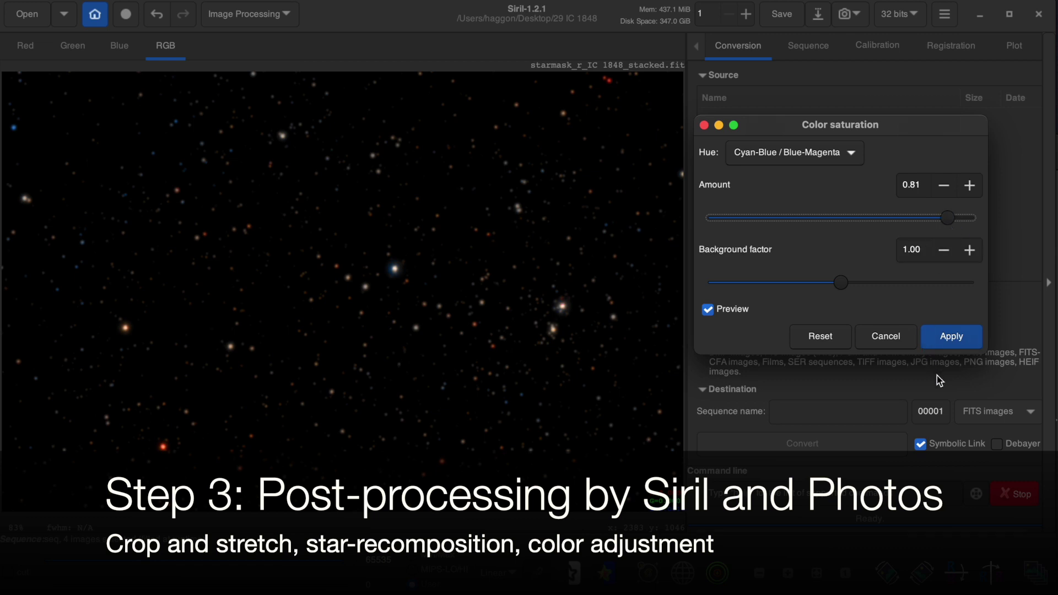
{"action": "left_click", "coordinate": [949, 336]}
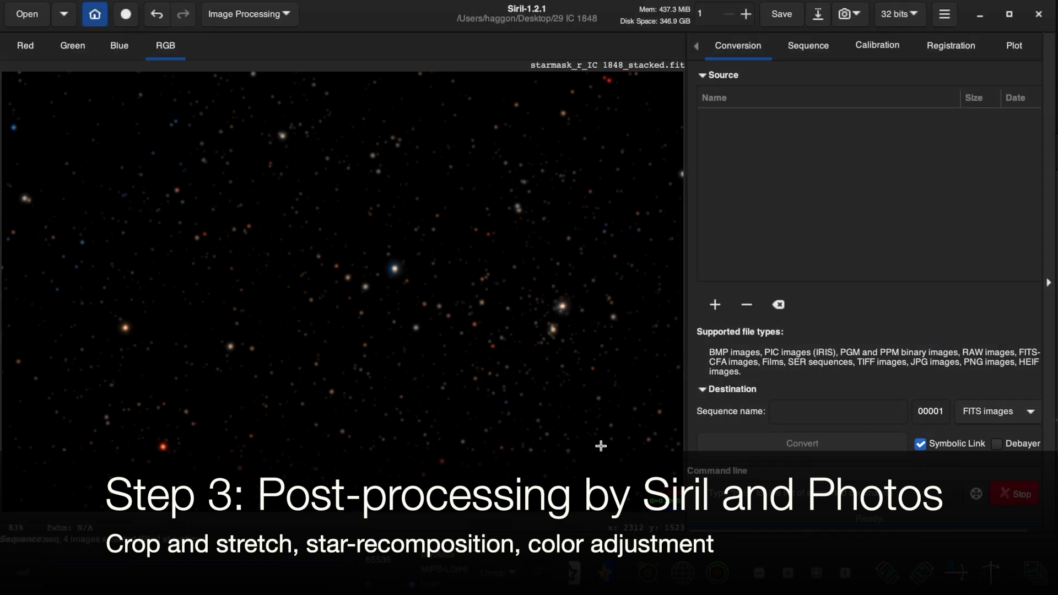
{"action": "left_click", "coordinate": [817, 574]}
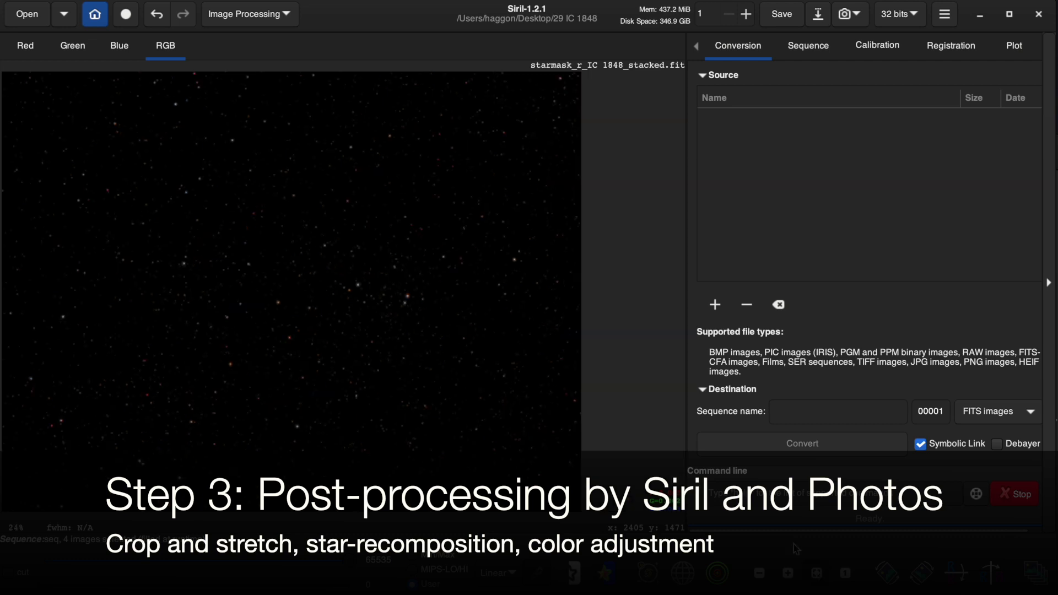
- Reduce Pink-Red / Red-Orange saturation by -0.30
{"action": "left_click", "coordinate": [241, 20]}
{"action": "left_click", "coordinate": [253, 146]}
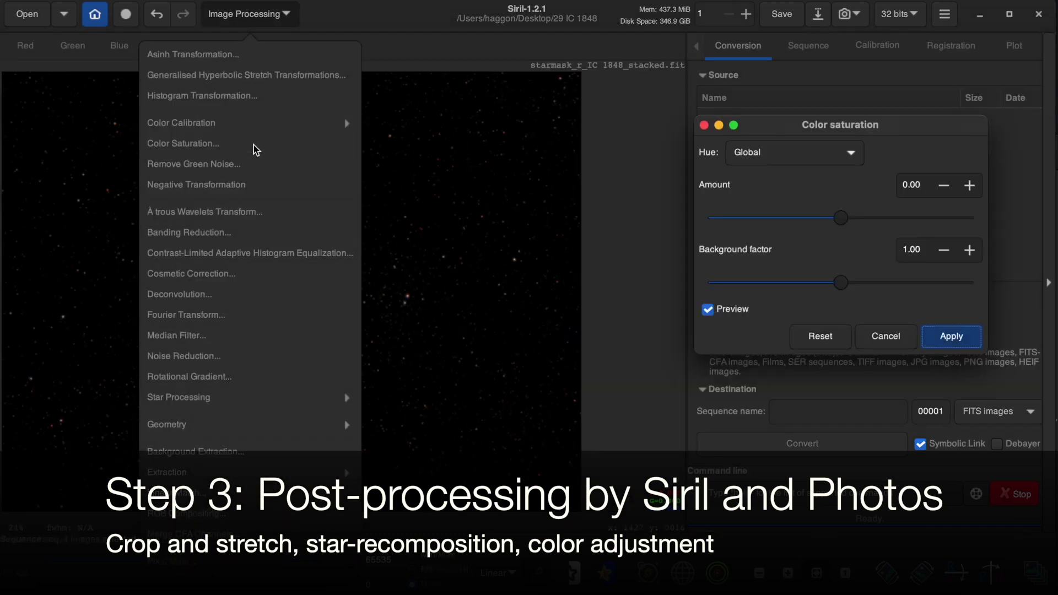
{"action": "left_click", "coordinate": [793, 153]}
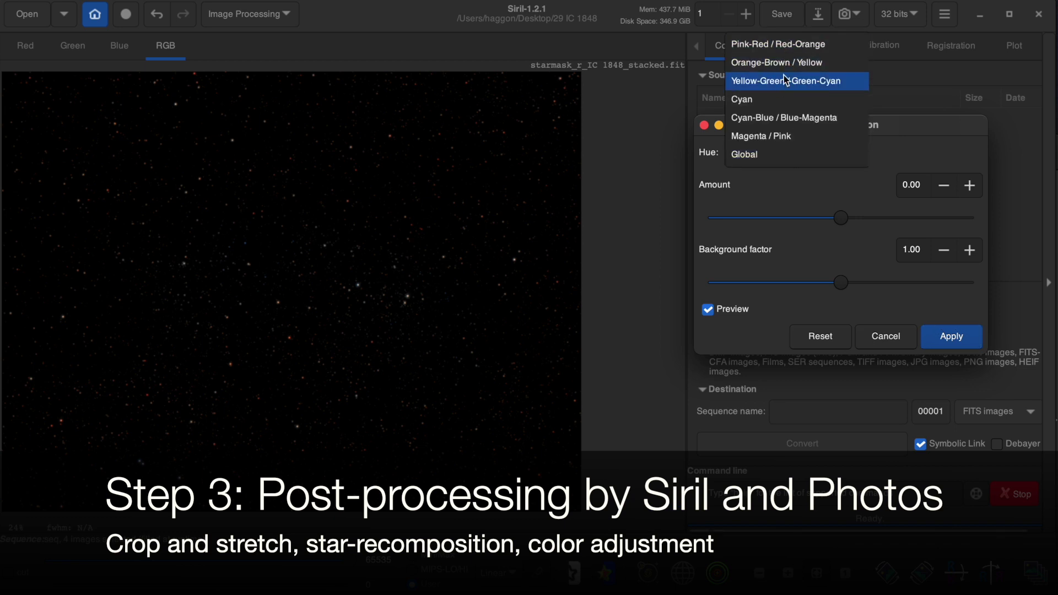
{"action": "left_click", "coordinate": [778, 44]}
{"action": "left_click", "coordinate": [791, 215]}
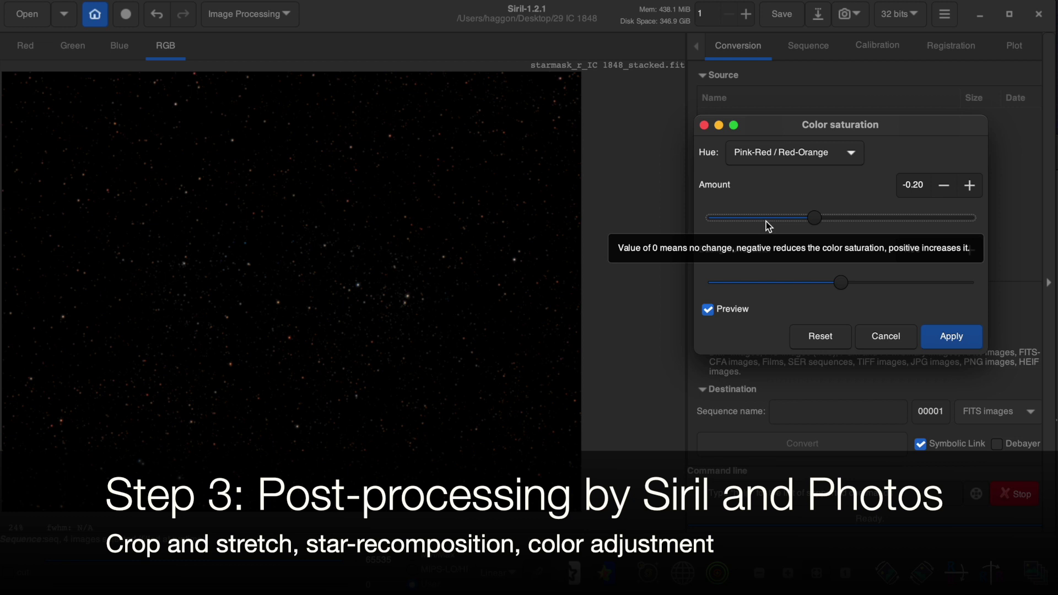
{"action": "left_click", "coordinate": [767, 219]}
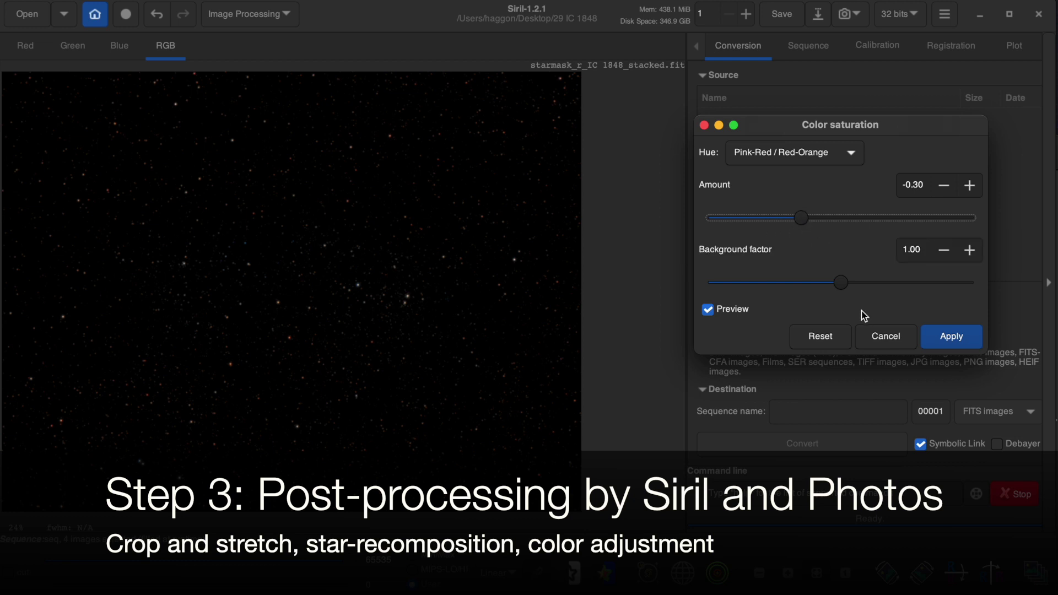
{"action": "left_click", "coordinate": [947, 338]}
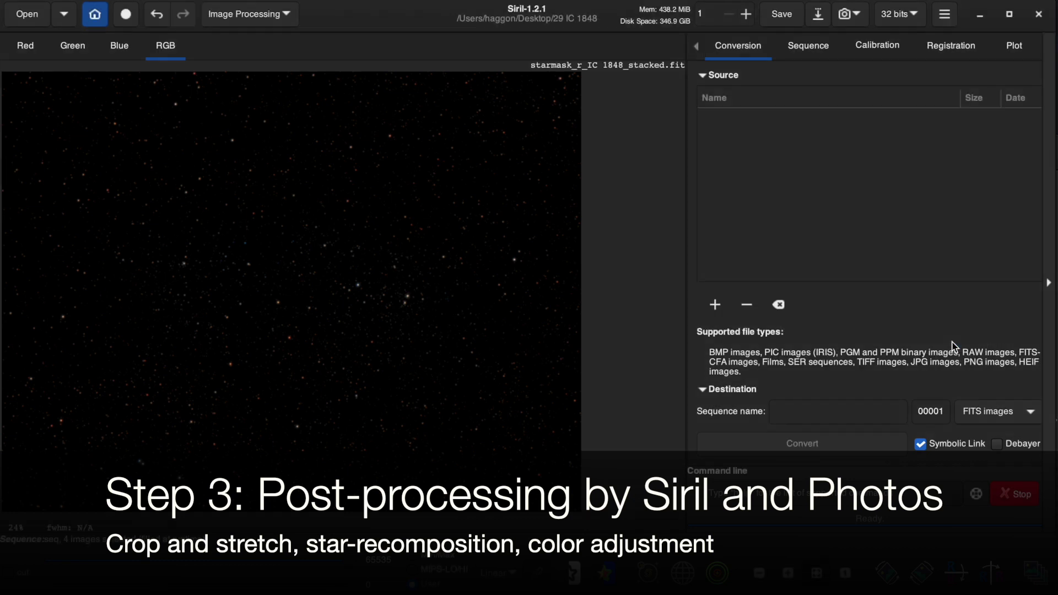
- Add another Cyan-Blue / Blue-Magenta boost, amount 0.85 with background factor 1.29
{"action": "left_click", "coordinate": [274, 16]}
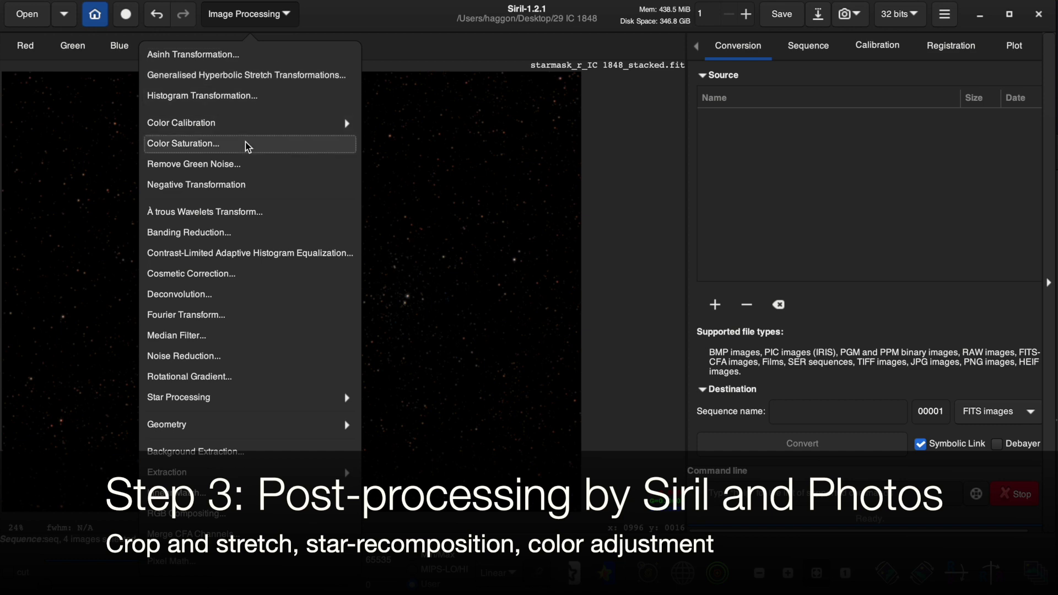
{"action": "left_click", "coordinate": [248, 134]}
{"action": "left_click", "coordinate": [788, 146]}
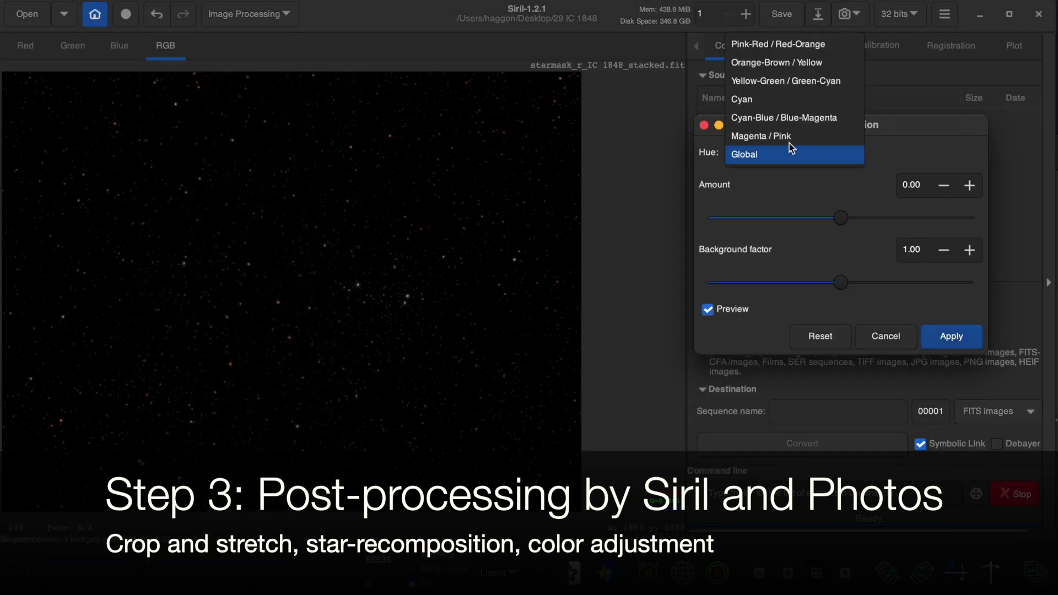
{"action": "left_click", "coordinate": [789, 115]}
{"action": "left_click_drag", "start_coordinate": [841, 218], "coordinate": [950, 235]}
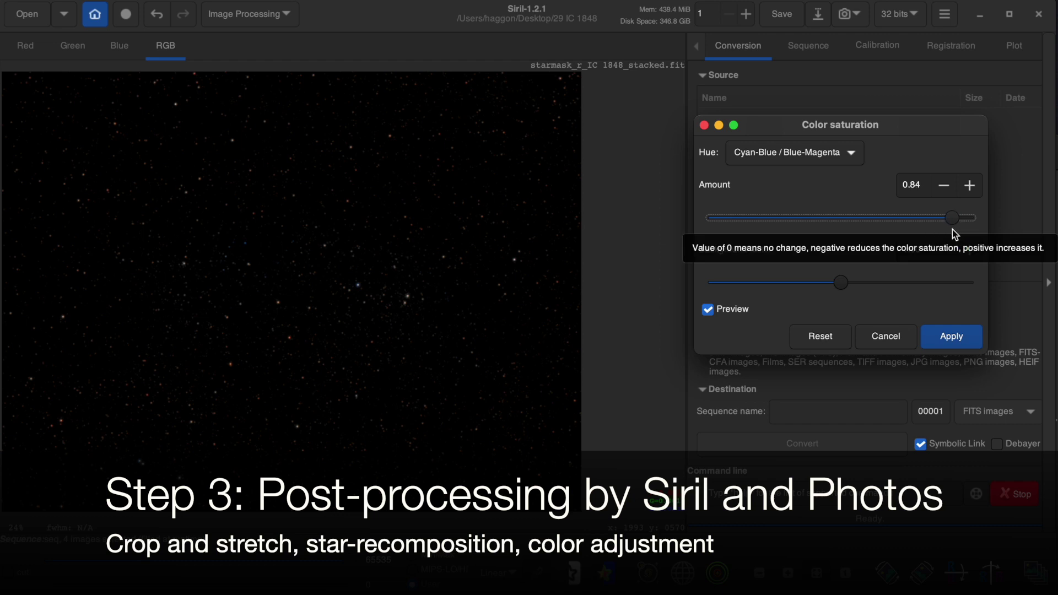
{"action": "left_click", "coordinate": [846, 283]}
{"action": "left_click_drag", "start_coordinate": [847, 282], "coordinate": [876, 287]}
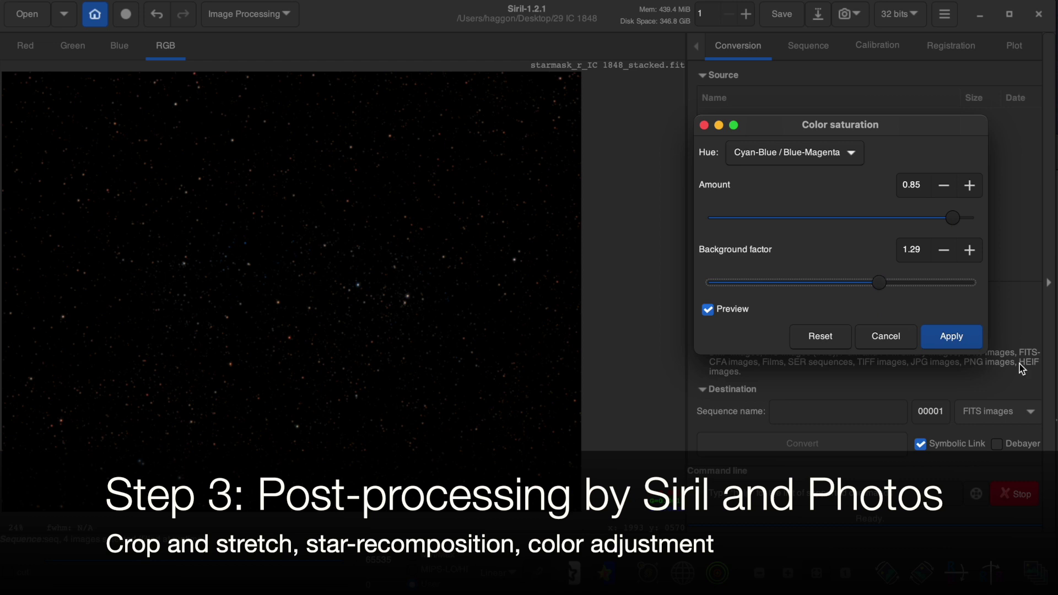
{"action": "left_click", "coordinate": [951, 337]}
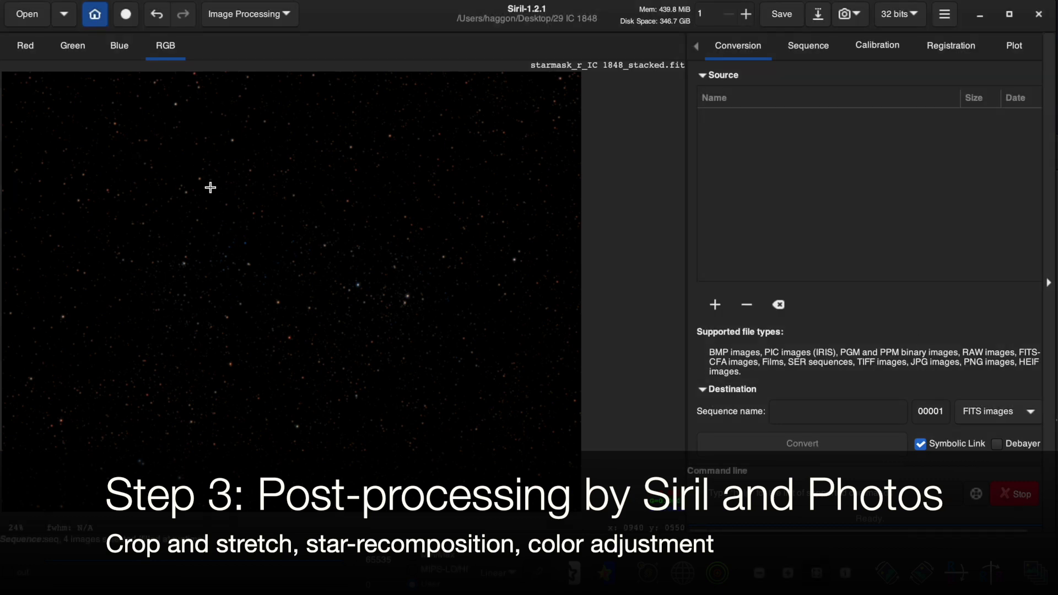
- Apply Cyan-Blue / Blue-Magenta saturation 0.74 with background factor 1.32, then inspect the stars
{"action": "left_click", "coordinate": [246, 15]}
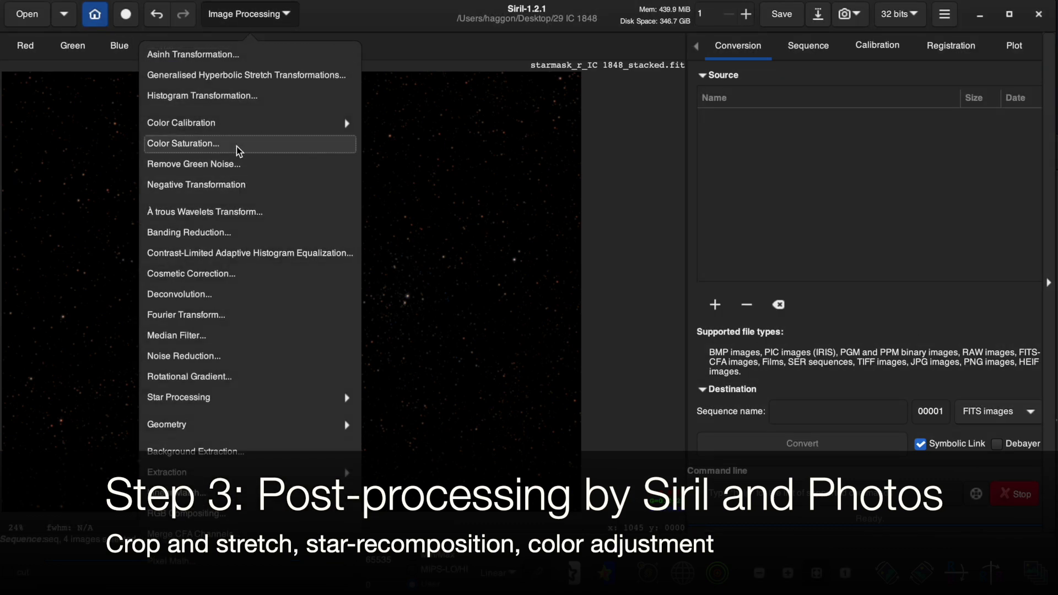
{"action": "left_click", "coordinate": [236, 147]}
{"action": "left_click", "coordinate": [835, 154]}
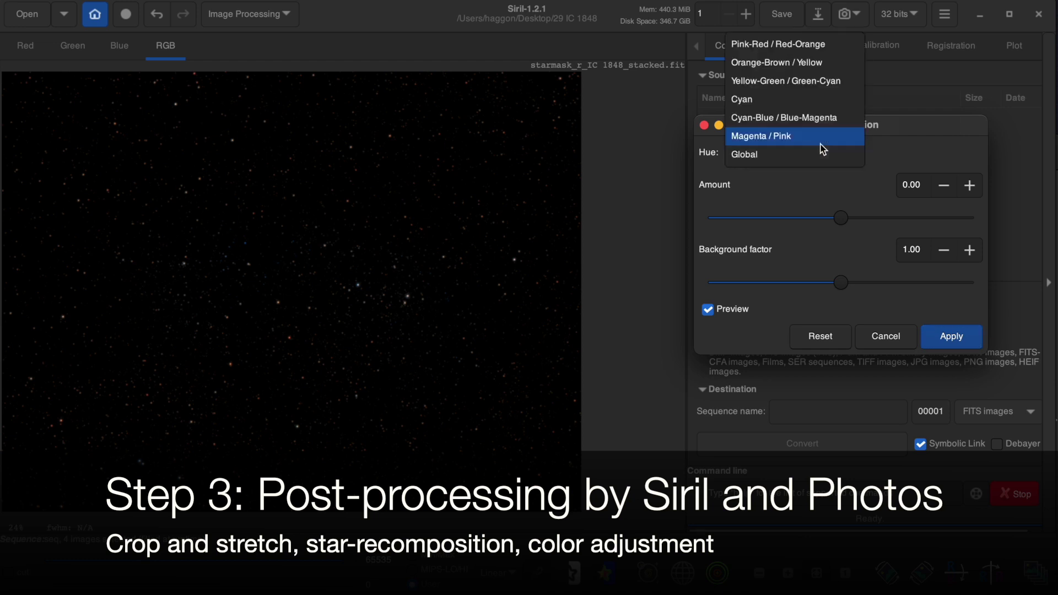
{"action": "left_click", "coordinate": [792, 117]}
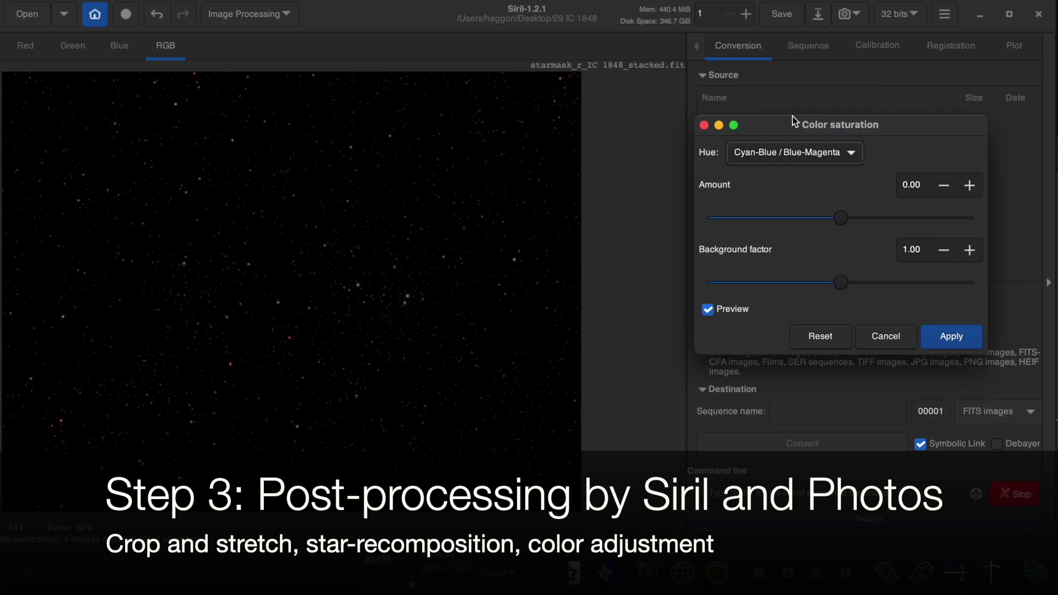
{"action": "left_click_drag", "start_coordinate": [841, 218], "coordinate": [943, 225]}
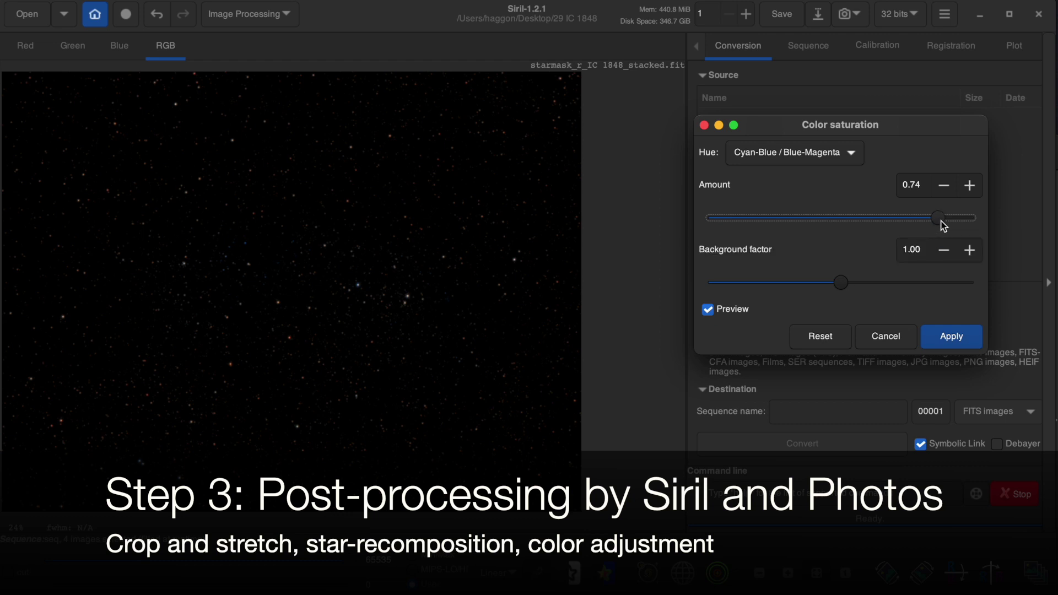
{"action": "left_click_drag", "start_coordinate": [843, 283], "coordinate": [885, 284]}
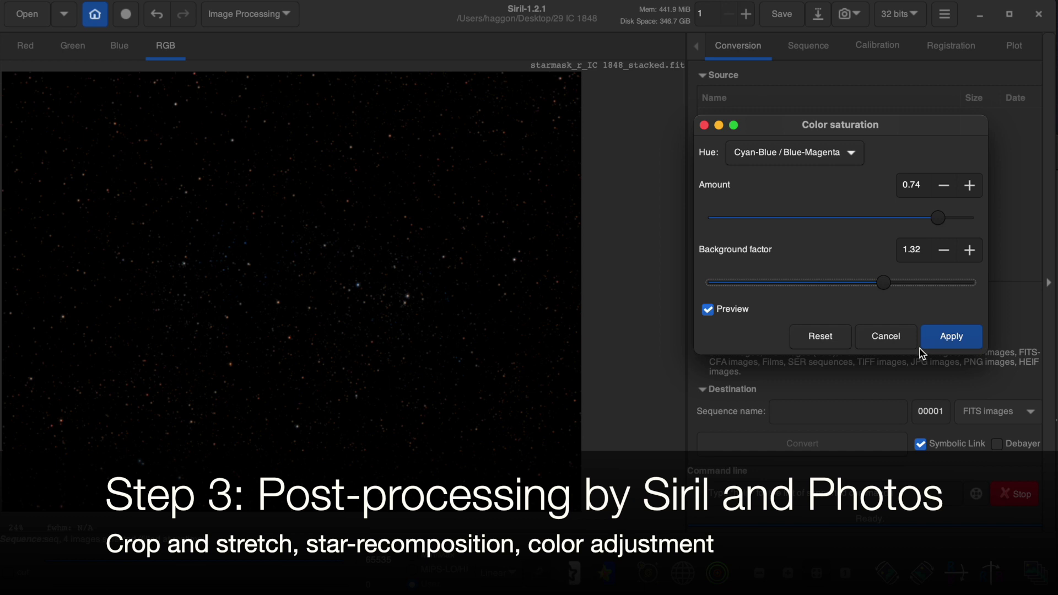
{"action": "left_click", "coordinate": [938, 338]}
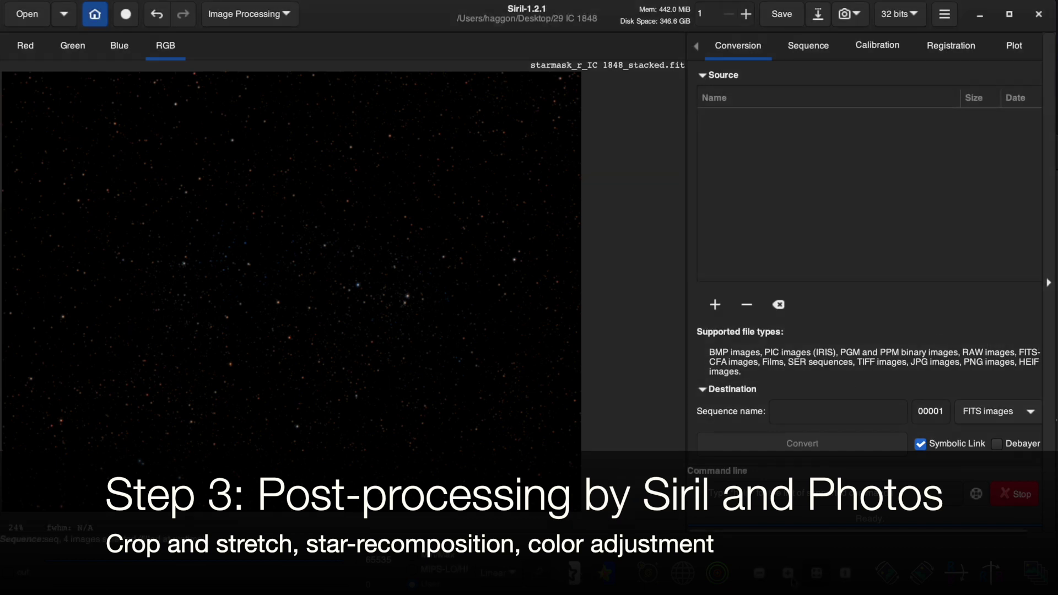
{"action": "key", "text": "ctrl+plus"}
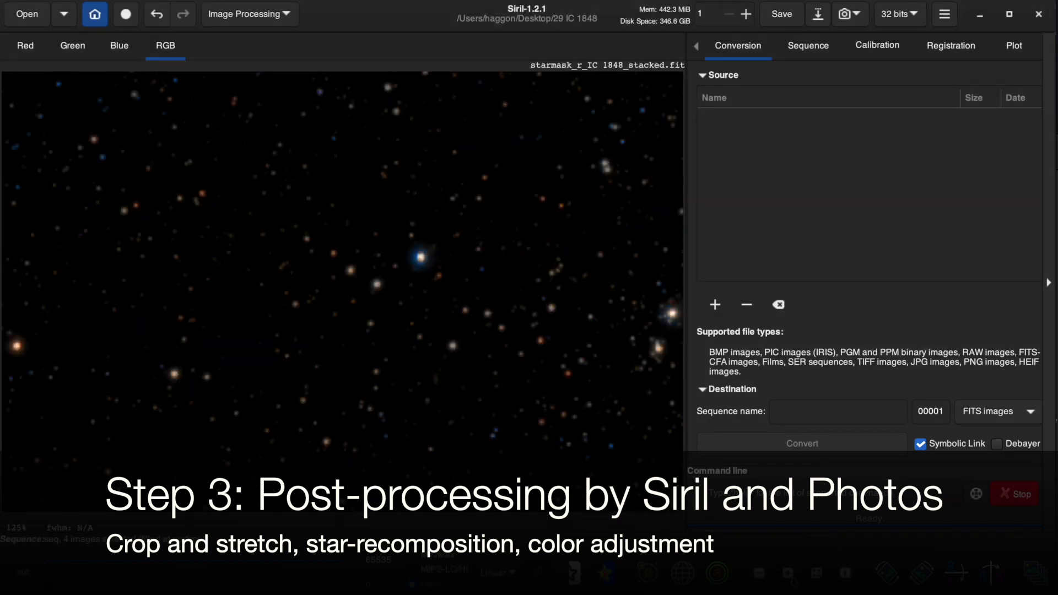
{"action": "key", "text": "ctrl+minus"}
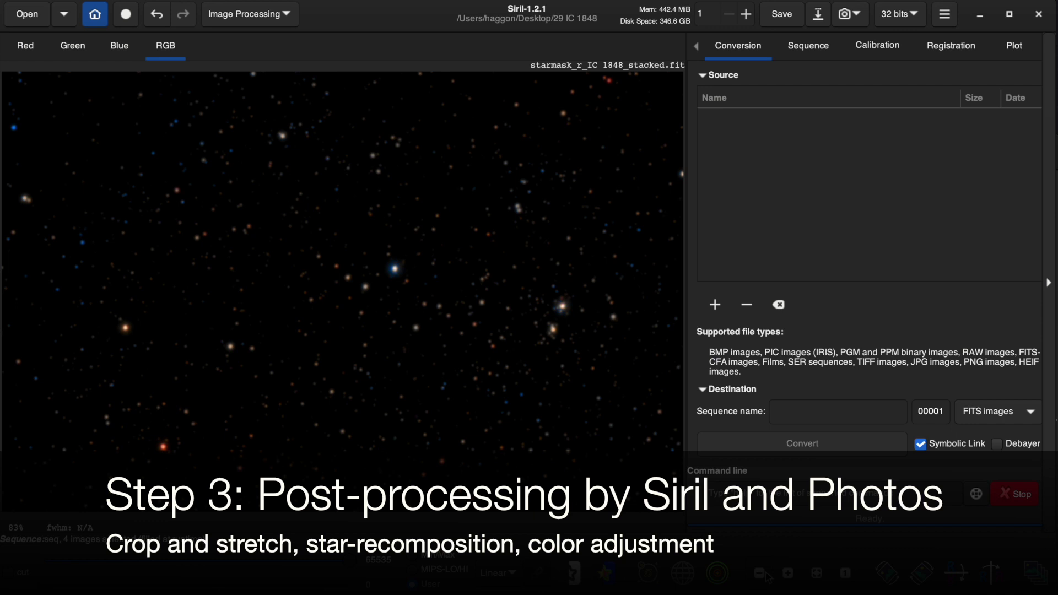
{"action": "key", "text": "ctrl+minus"}
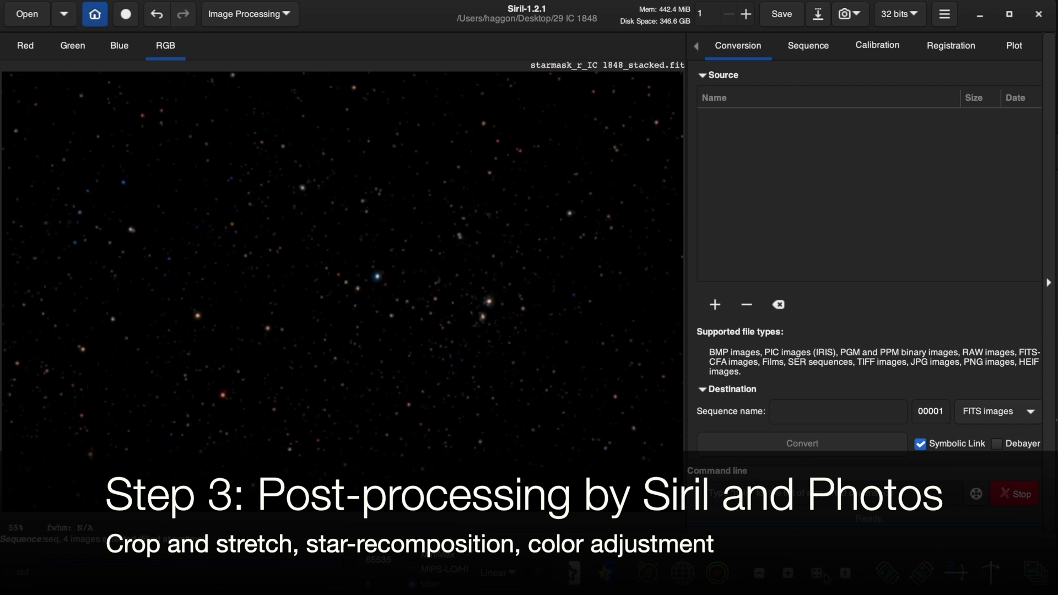
{"action": "key", "text": "ctrl+minus"}
{"action": "key", "text": "ctrl+minus"}
{"action": "left_click", "coordinate": [284, 13]}
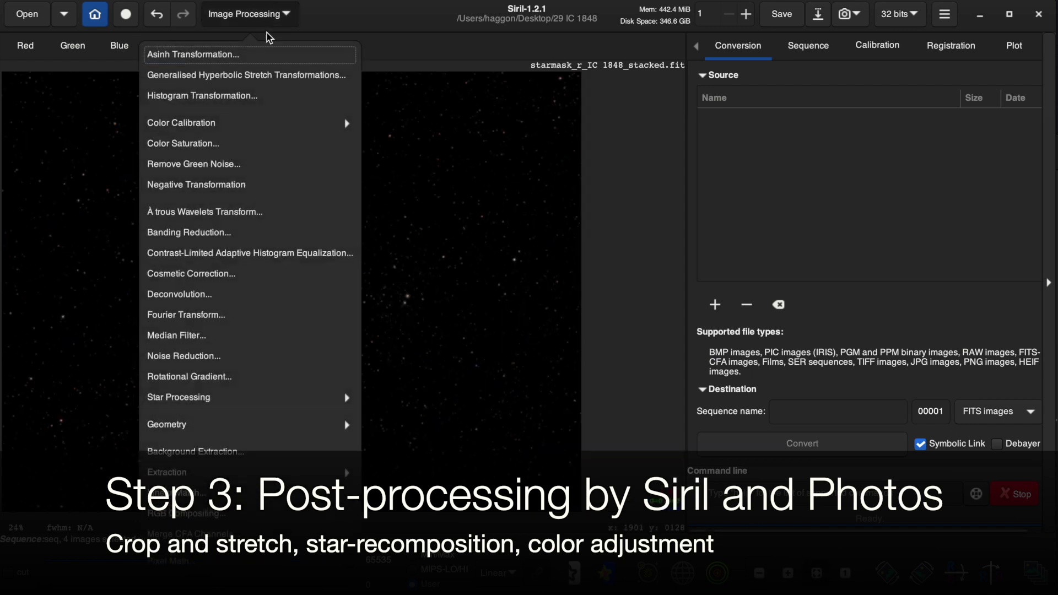
- Apply a global colour saturation boost of amount 0.40 with background factor 1.10
{"action": "left_click", "coordinate": [259, 147]}
{"action": "left_click", "coordinate": [894, 218]}
{"action": "left_click", "coordinate": [917, 219]}
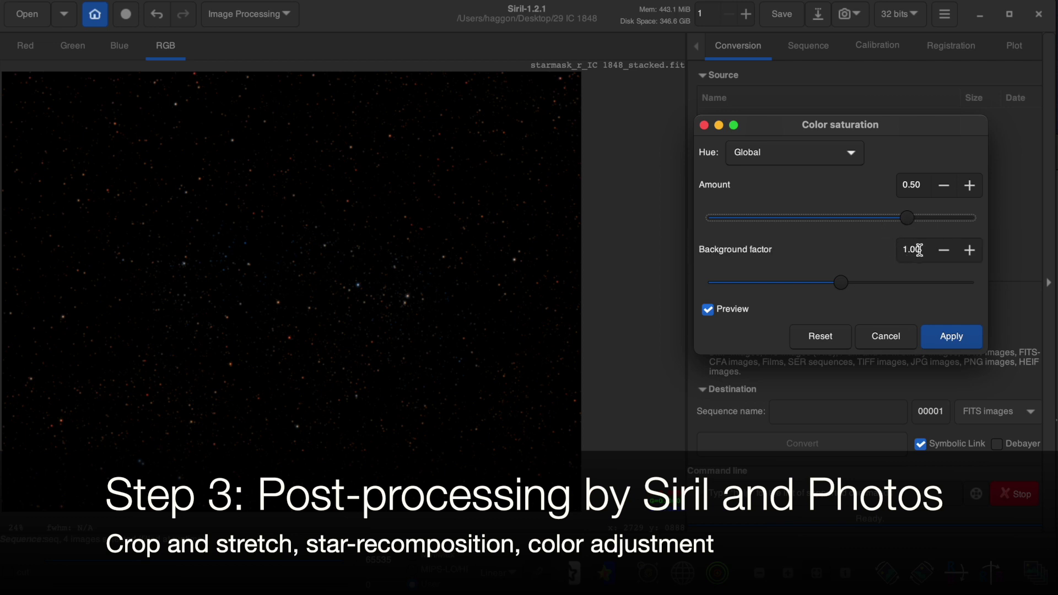
{"action": "left_click", "coordinate": [888, 222]}
{"action": "left_click", "coordinate": [878, 291]}
{"action": "left_click", "coordinate": [952, 337]}
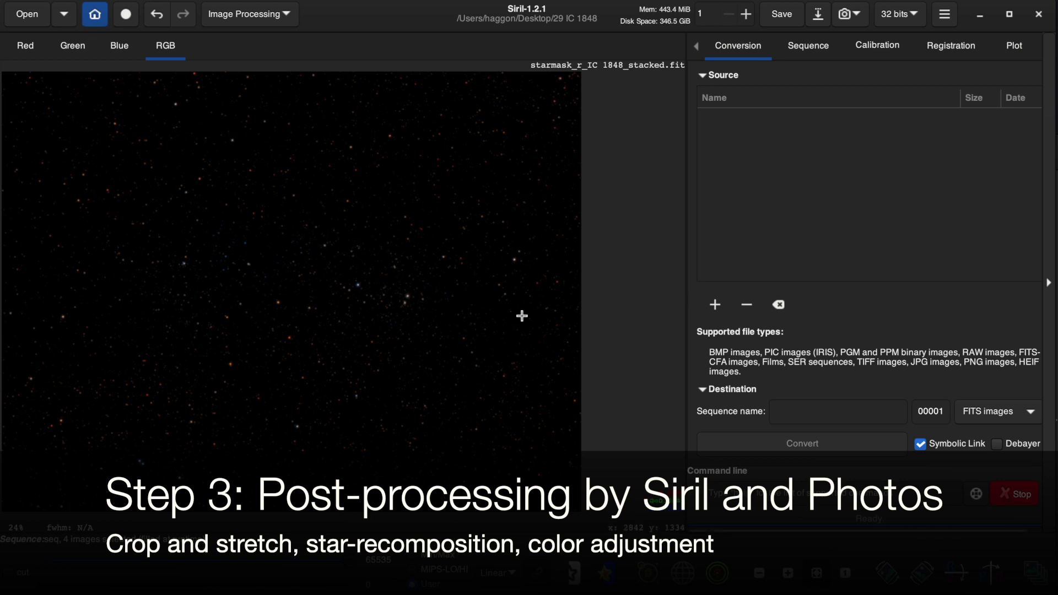
- Save the saturation-boosted star image
{"action": "left_click", "coordinate": [274, 20]}
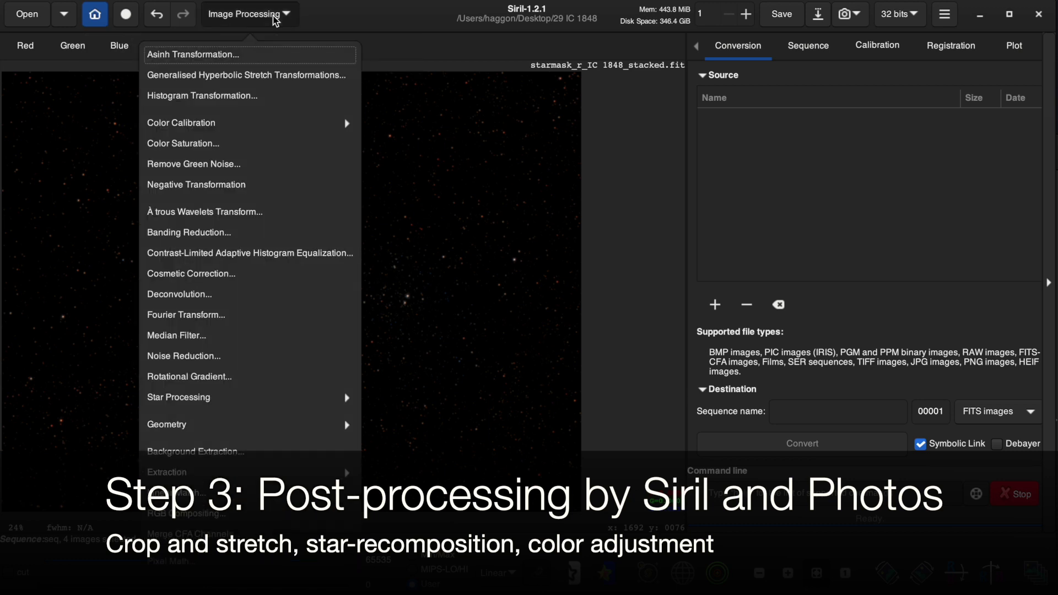
{"action": "left_click", "coordinate": [423, 237]}
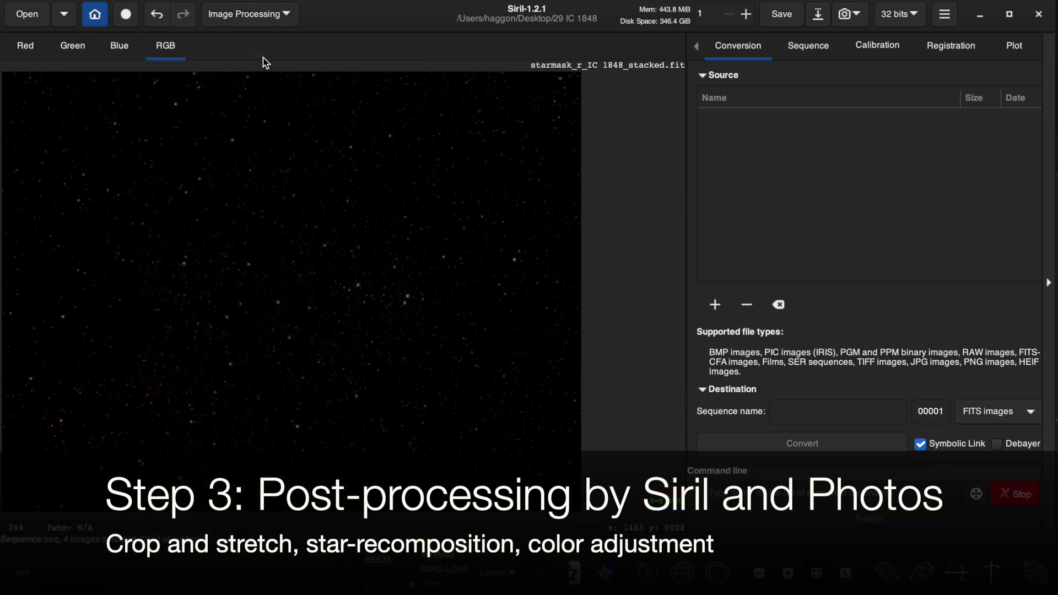
{"action": "left_click", "coordinate": [787, 17]}
{"action": "left_click", "coordinate": [787, 17]}
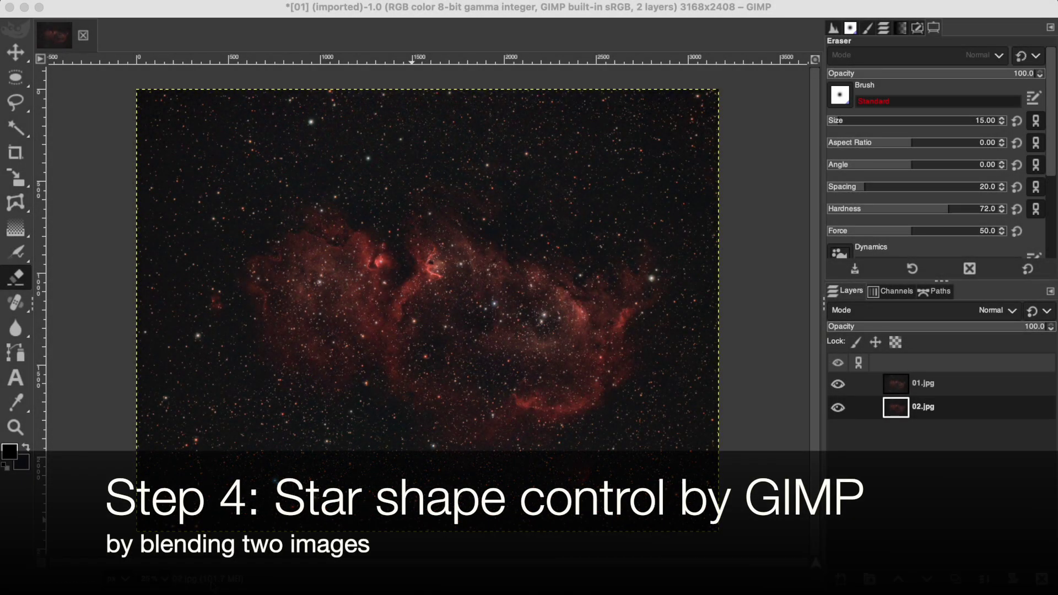
- In GIMP, zoom to 100%, hide 01.jpg to compare stars, and drag 02.jpg above it
{"action": "left_click", "coordinate": [165, 579]}
{"action": "left_click", "coordinate": [158, 528]}
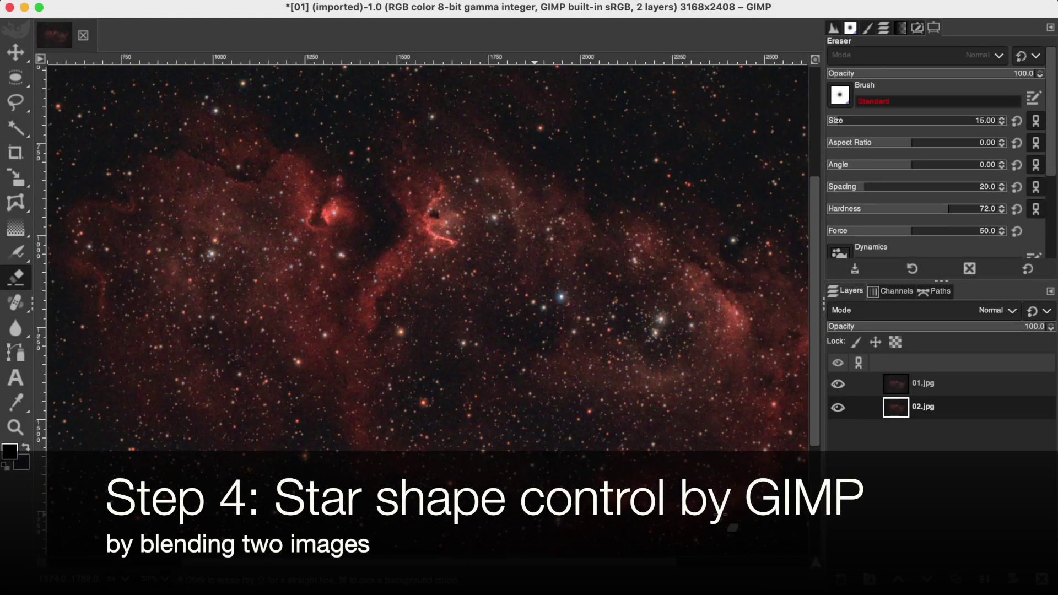
{"action": "left_click", "coordinate": [152, 580]}
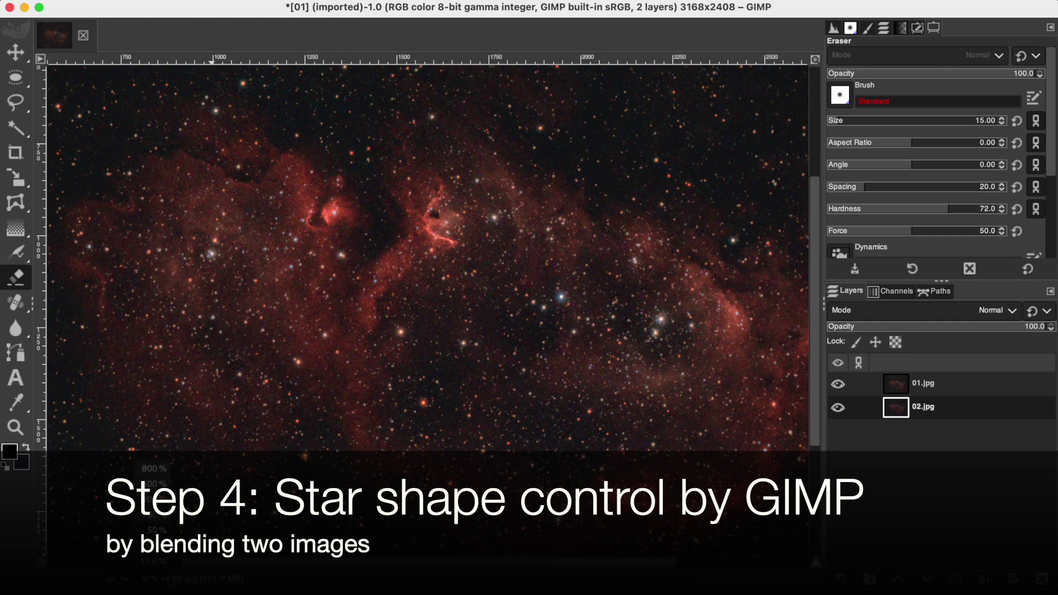
{"action": "left_click", "coordinate": [156, 515]}
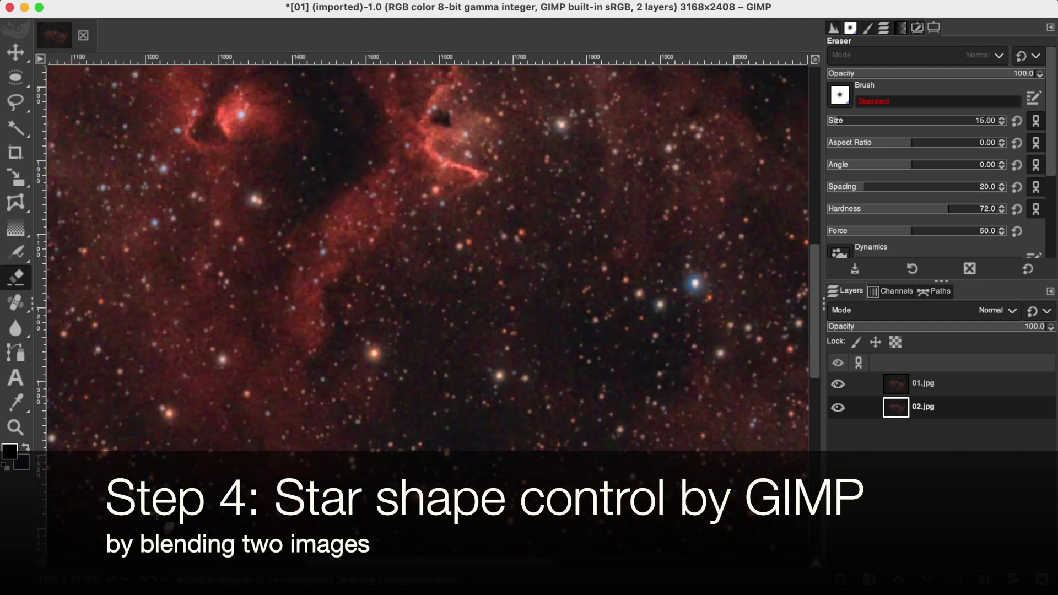
{"action": "left_click", "coordinate": [838, 384]}
{"action": "left_click_drag", "start_coordinate": [903, 405], "coordinate": [903, 386]}
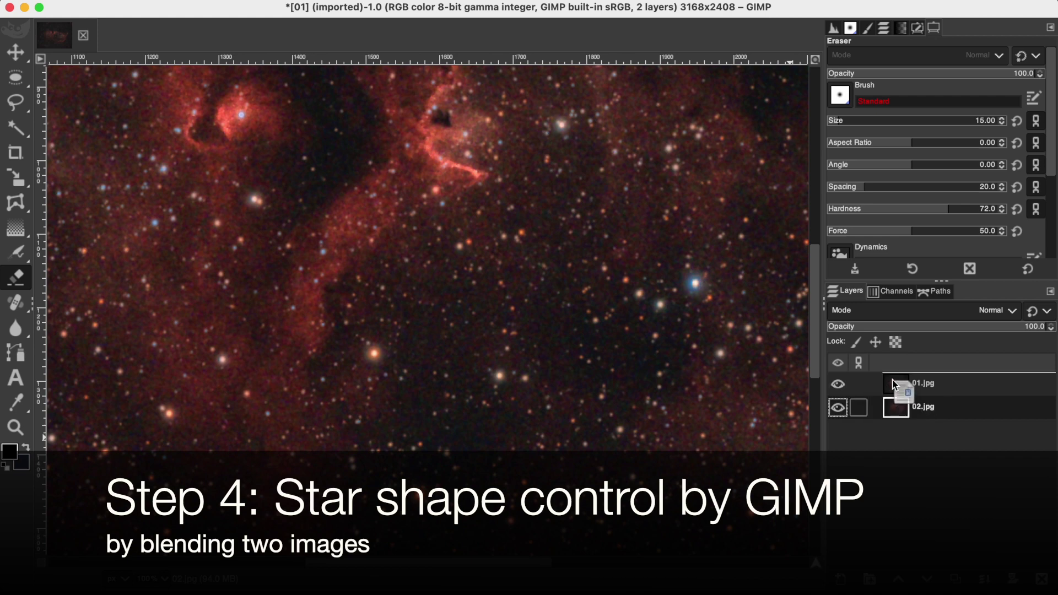
- Give 02.jpg a layer mask initialised to White (full opacity)
{"action": "right_click", "coordinate": [903, 389]}
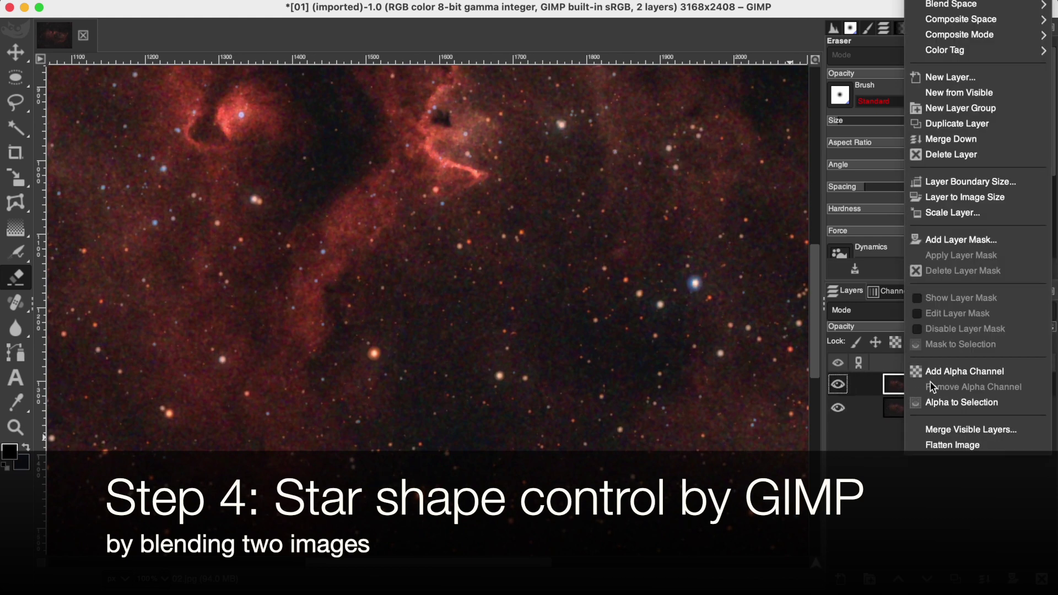
{"action": "left_click", "coordinate": [940, 245]}
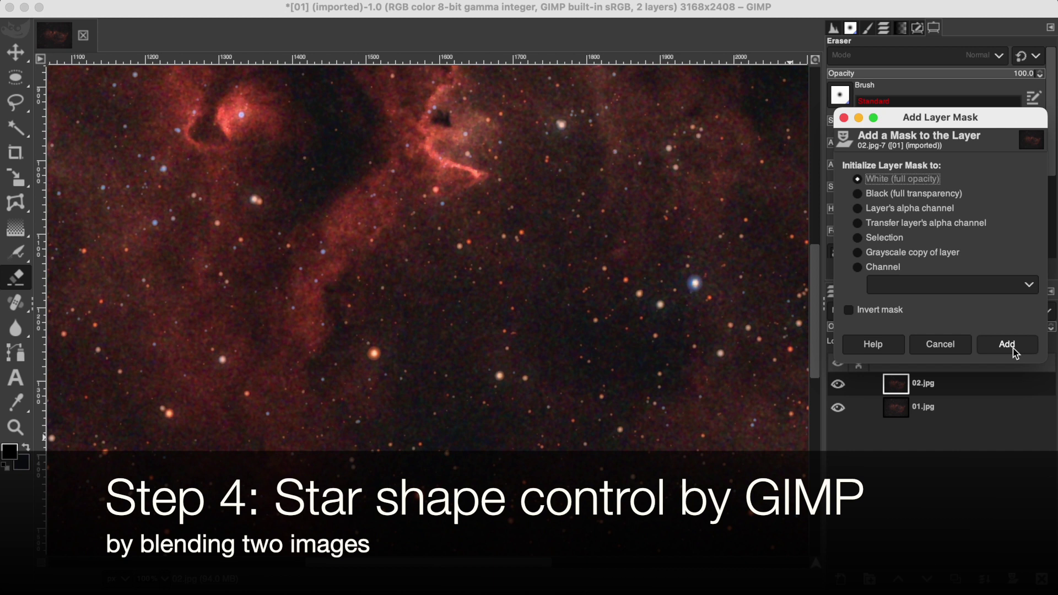
{"action": "left_click", "coordinate": [1006, 344]}
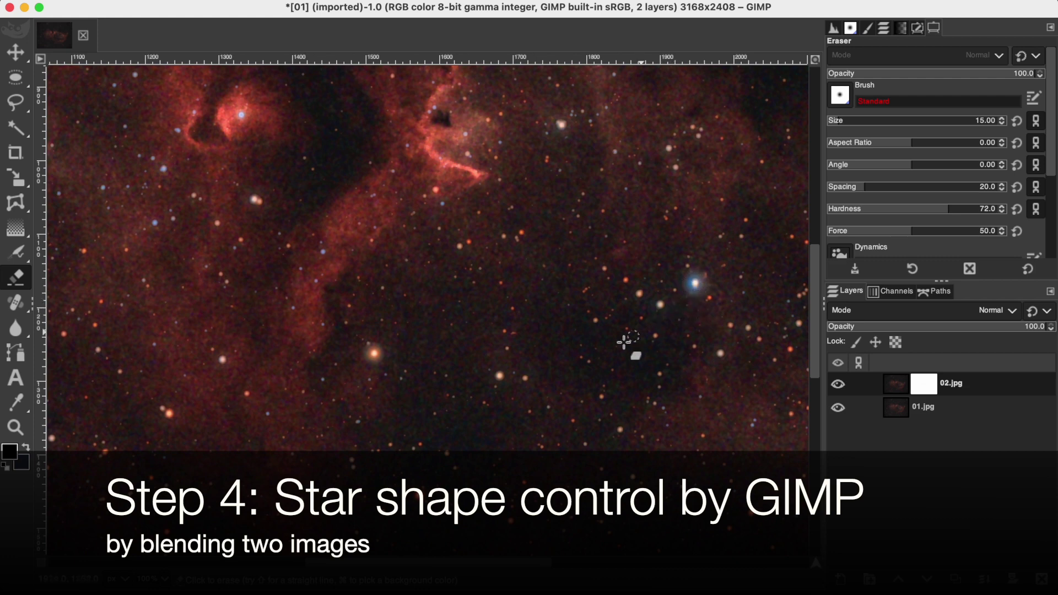
- Erase the top layer over the orange star, the red star and two other bright stars
{"action": "scroll", "coordinate": [479, 439], "scroll_direction": "down", "scroll_amount": 5}
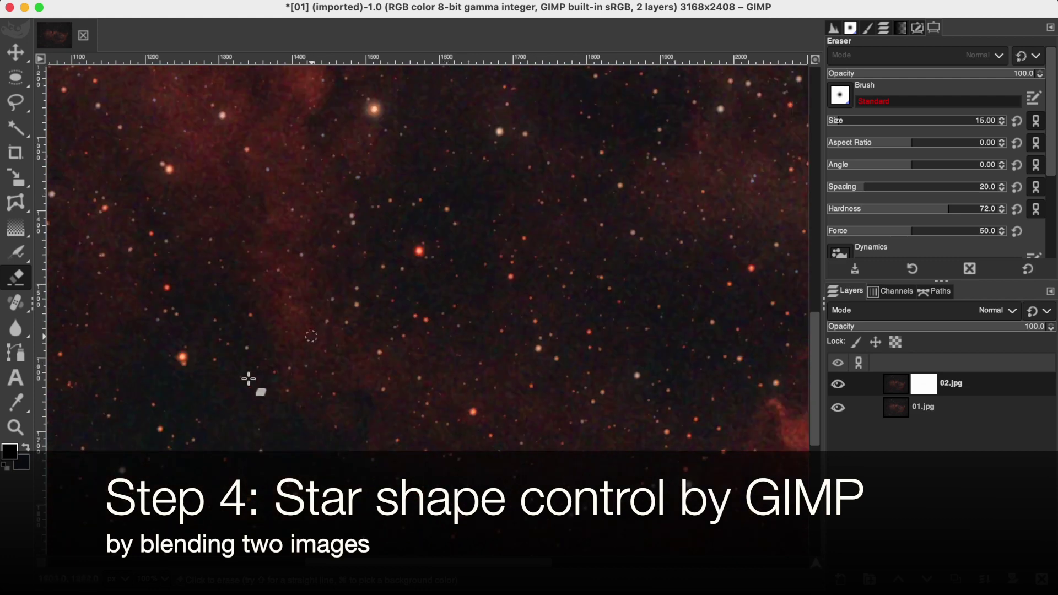
{"action": "left_click", "coordinate": [179, 359]}
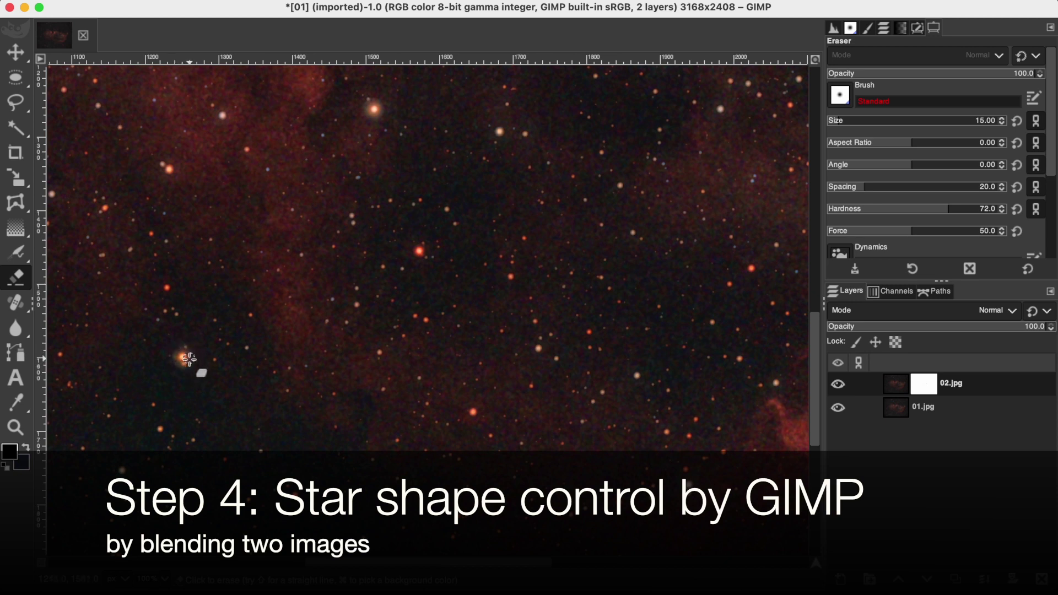
{"action": "left_click", "coordinate": [418, 250]}
{"action": "left_click", "coordinate": [535, 347]}
{"action": "scroll", "coordinate": [427, 253], "scroll_direction": "down", "scroll_amount": 5}
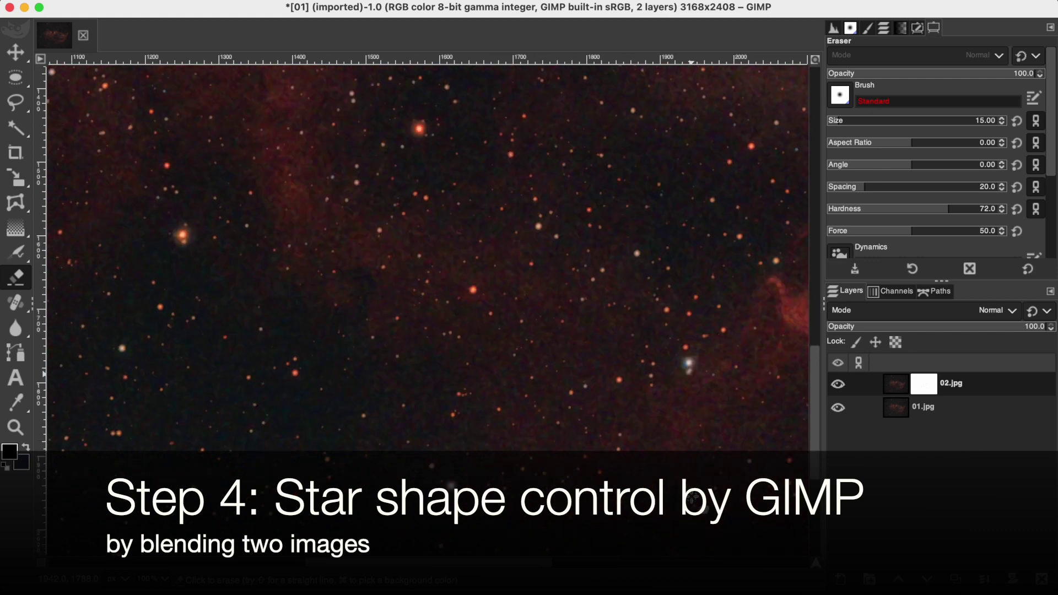
{"action": "scroll", "coordinate": [427, 253], "scroll_direction": "left", "scroll_amount": 6}
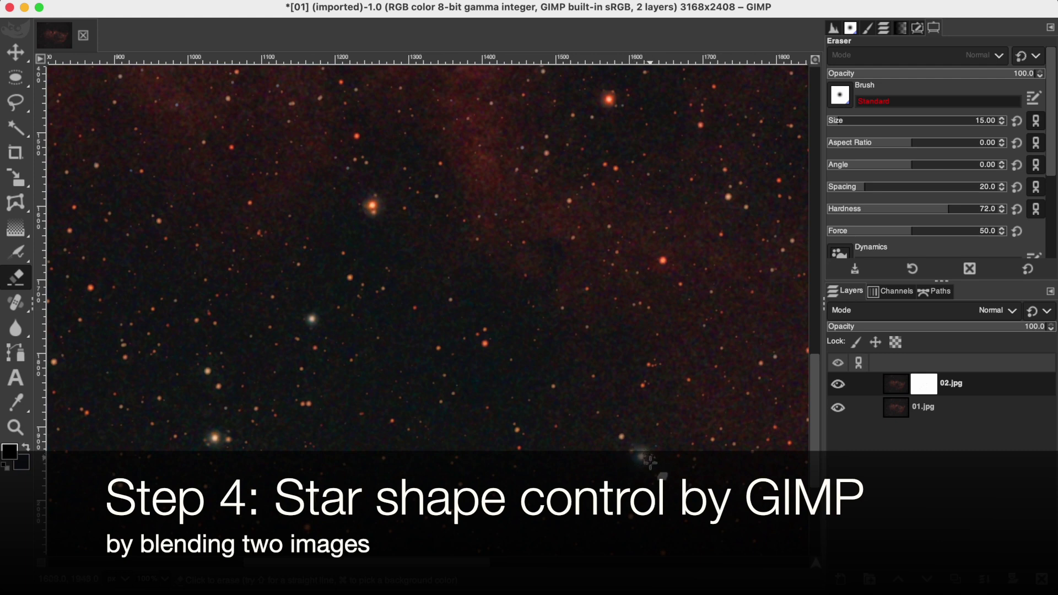
{"action": "scroll", "coordinate": [492, 482], "scroll_direction": "down", "scroll_amount": 5}
{"action": "scroll", "coordinate": [492, 482], "scroll_direction": "down", "scroll_amount": 5}
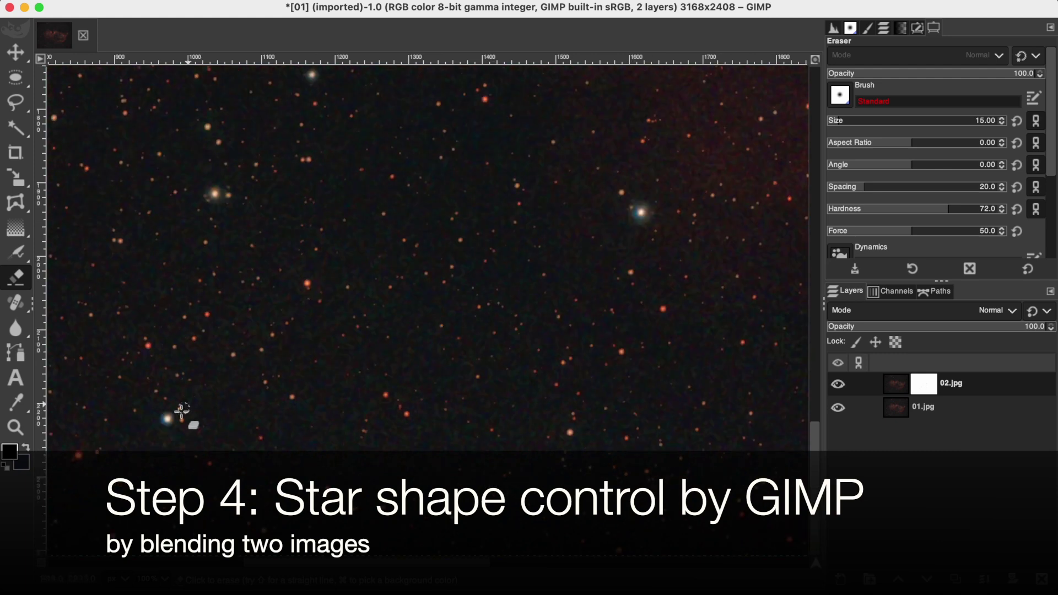
{"action": "left_click_drag", "start_coordinate": [162, 422], "coordinate": [180, 408]}
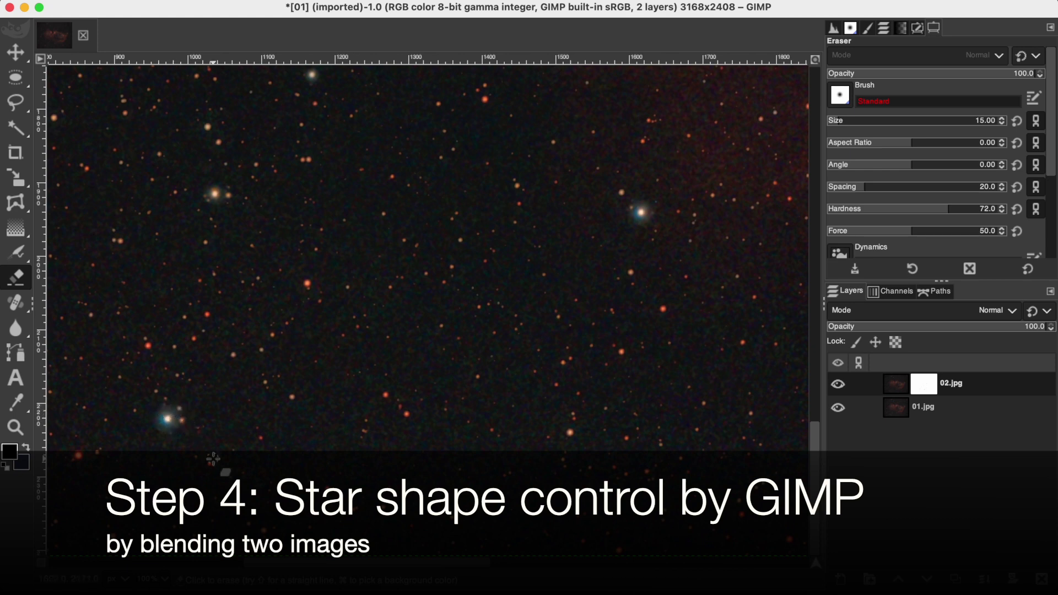
- Erase 02.jpg over the blue double star, a bright red star and a star below the nebula
{"action": "scroll", "coordinate": [214, 458], "scroll_direction": "left", "scroll_amount": 5}
{"action": "mouse_move", "coordinate": [400, 353]}
{"action": "left_mouse_down"}
{"action": "mouse_move", "coordinate": [386, 347]}
{"action": "mouse_move", "coordinate": [412, 368]}
{"action": "mouse_move", "coordinate": [398, 346]}
{"action": "mouse_move", "coordinate": [381, 351]}
{"action": "mouse_move", "coordinate": [388, 368]}
{"action": "mouse_move", "coordinate": [374, 349]}
{"action": "mouse_move", "coordinate": [388, 345]}
{"action": "mouse_move", "coordinate": [378, 343]}
{"action": "mouse_move", "coordinate": [392, 373]}
{"action": "mouse_move", "coordinate": [412, 364]}
{"action": "mouse_move", "coordinate": [381, 340]}
{"action": "left_mouse_up"}
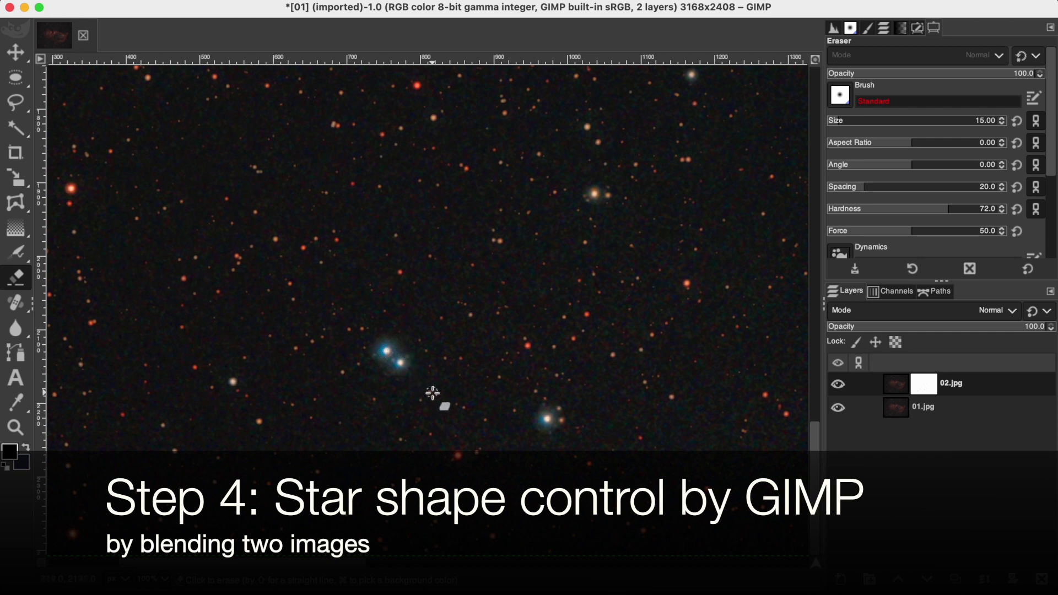
{"action": "scroll", "coordinate": [433, 393], "scroll_direction": "left", "scroll_amount": 5}
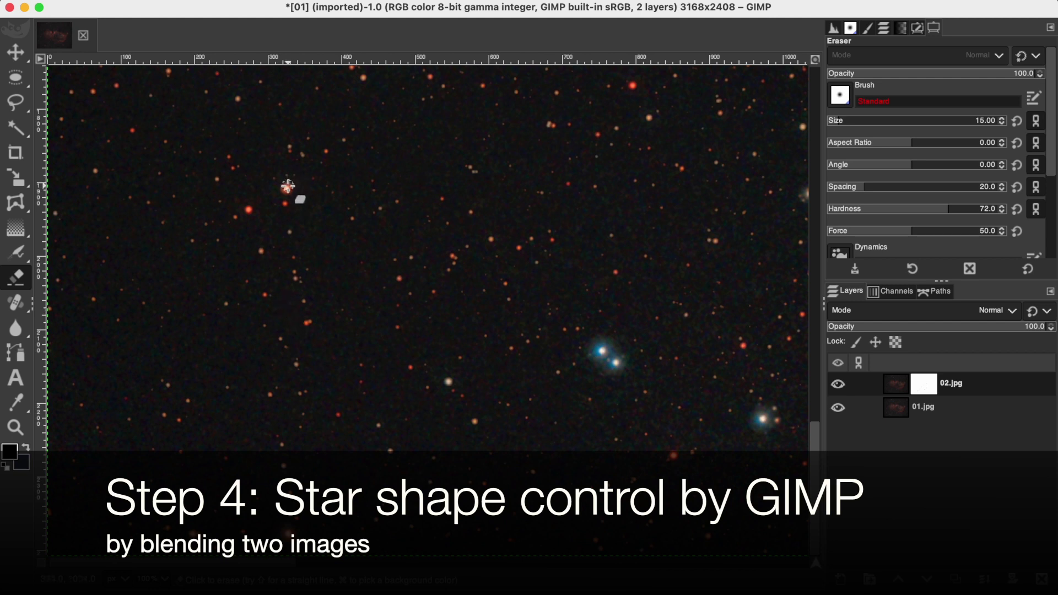
{"action": "mouse_move", "coordinate": [281, 190]}
{"action": "left_mouse_down"}
{"action": "mouse_move", "coordinate": [297, 191]}
{"action": "mouse_move", "coordinate": [290, 175]}
{"action": "left_mouse_up"}
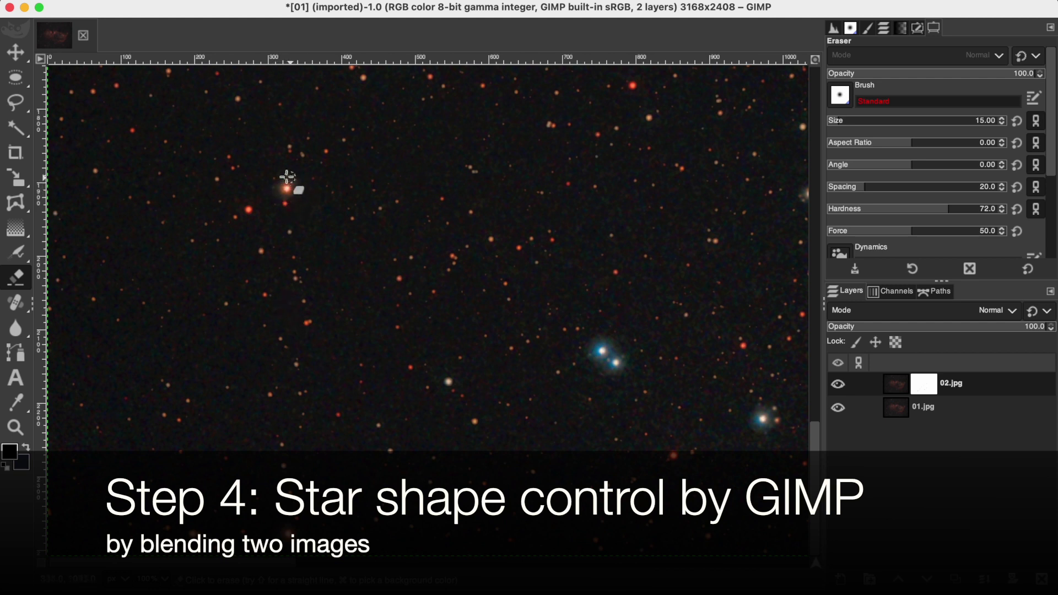
{"action": "scroll", "coordinate": [416, 293], "scroll_direction": "up", "scroll_amount": 3}
{"action": "scroll", "coordinate": [416, 293], "scroll_direction": "up", "scroll_amount": 5}
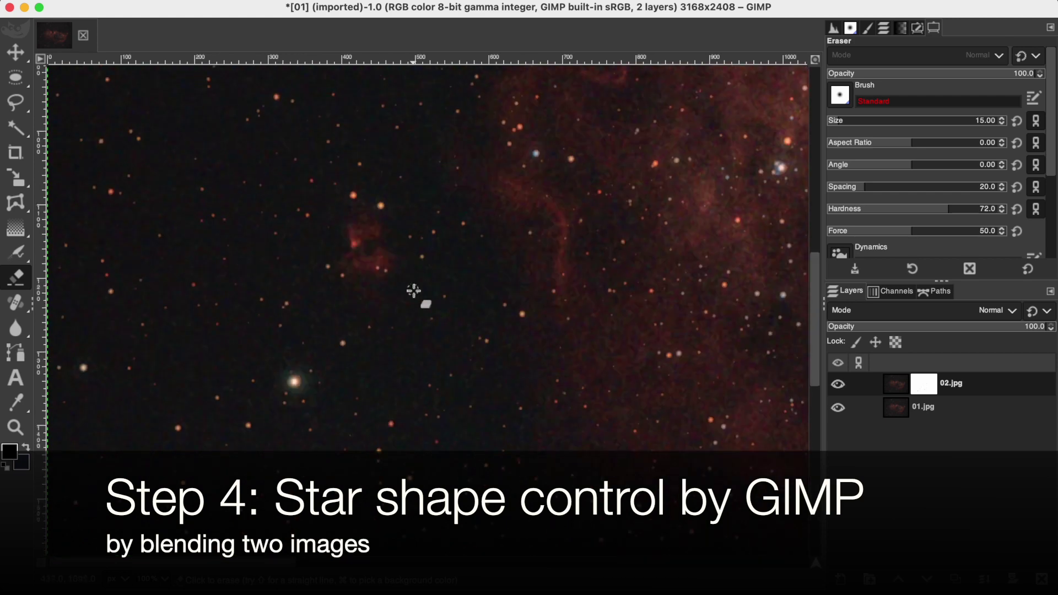
{"action": "mouse_move", "coordinate": [325, 365]}
{"action": "left_mouse_down"}
{"action": "mouse_move", "coordinate": [282, 393]}
{"action": "mouse_move", "coordinate": [309, 371]}
{"action": "mouse_move", "coordinate": [285, 368]}
{"action": "left_mouse_up"}
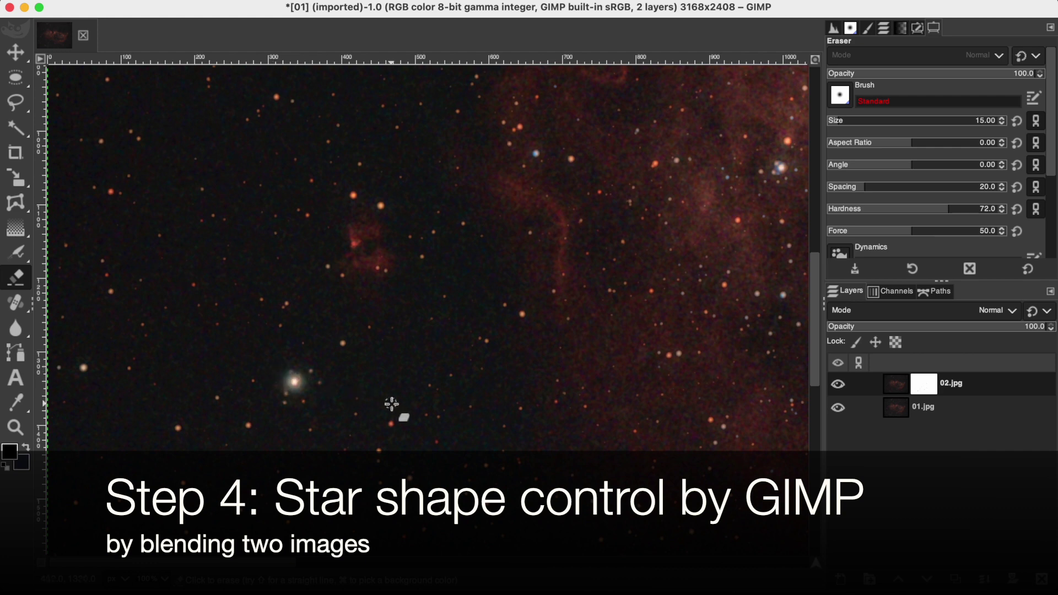
- Erase around the bright teal star, the small orange star and two other stars
{"action": "scroll", "coordinate": [393, 405], "scroll_direction": "right", "scroll_amount": 5}
{"action": "scroll", "coordinate": [393, 405], "scroll_direction": "up", "scroll_amount": 5}
{"action": "scroll", "coordinate": [391, 404], "scroll_direction": "right", "scroll_amount": 5}
{"action": "scroll", "coordinate": [391, 403], "scroll_direction": "up", "scroll_amount": 3}
{"action": "scroll", "coordinate": [391, 404], "scroll_direction": "up", "scroll_amount": 2}
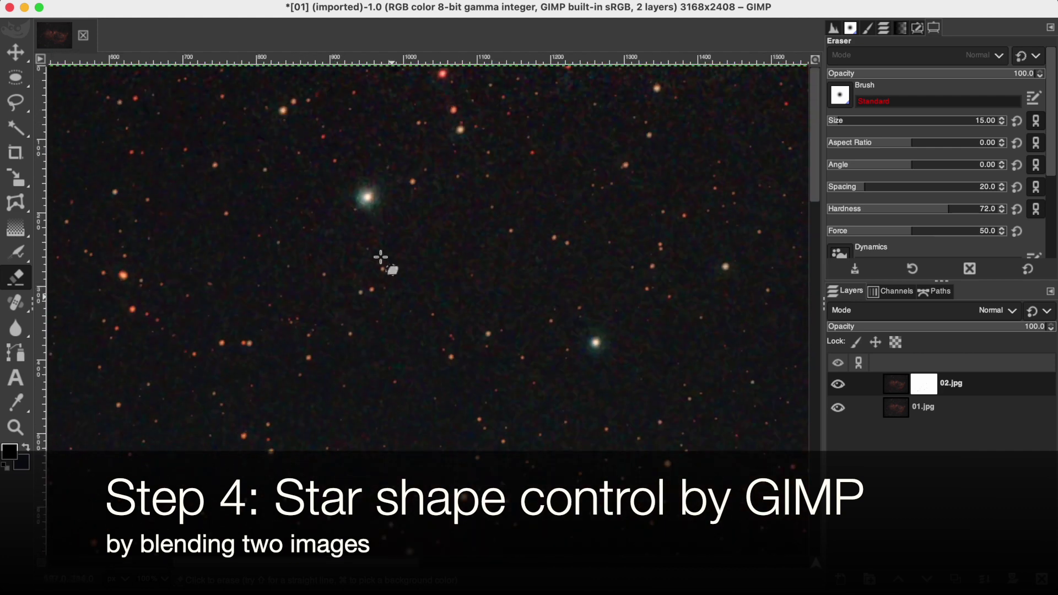
{"action": "left_click_drag", "start_coordinate": [591, 342], "coordinate": [587, 339]}
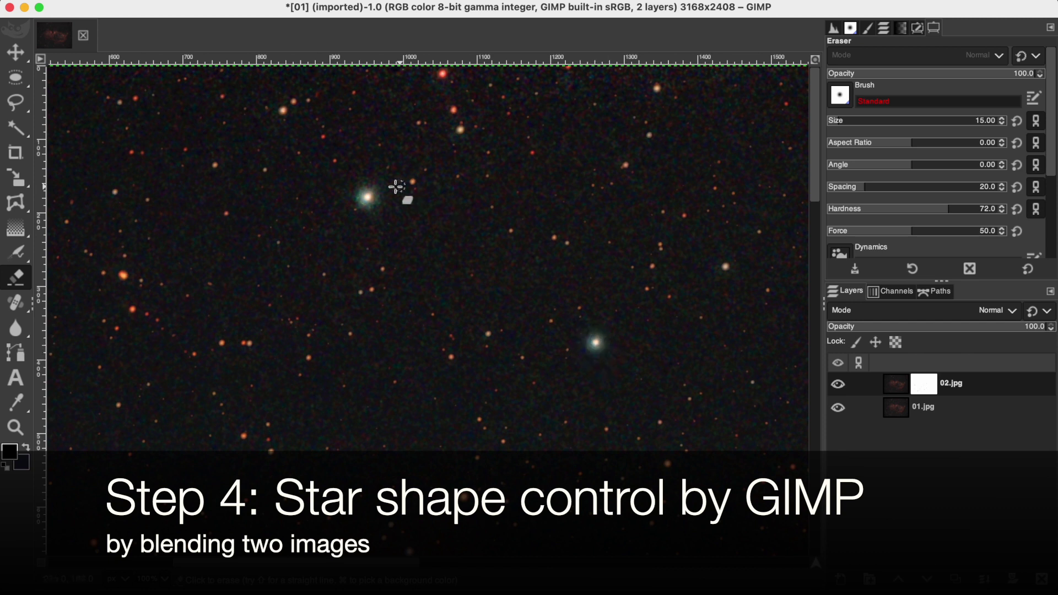
{"action": "left_click_drag", "start_coordinate": [355, 204], "coordinate": [373, 211]}
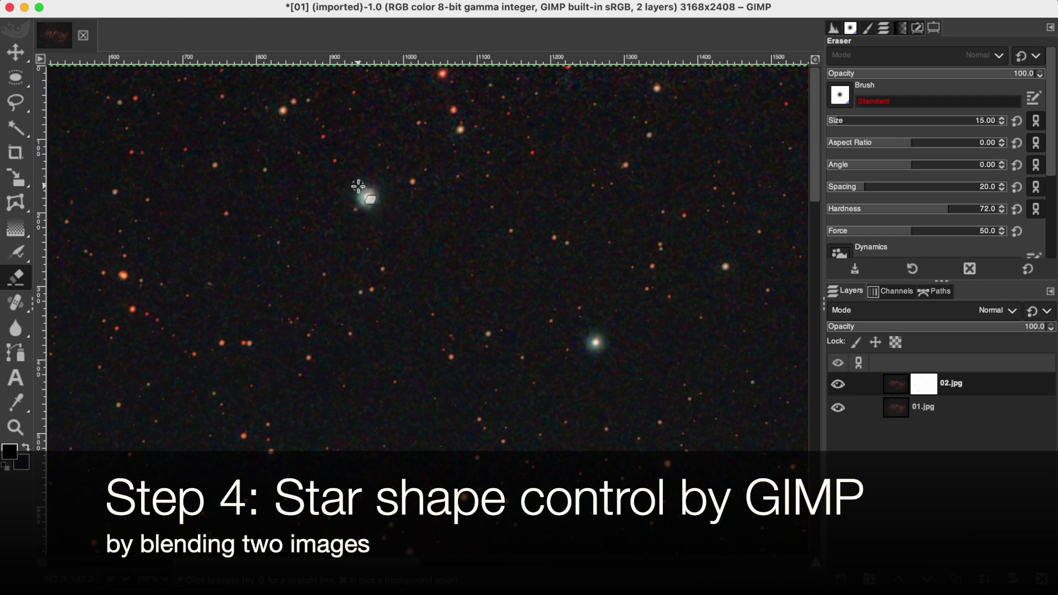
{"action": "scroll", "coordinate": [484, 189], "scroll_direction": "left", "scroll_amount": 10}
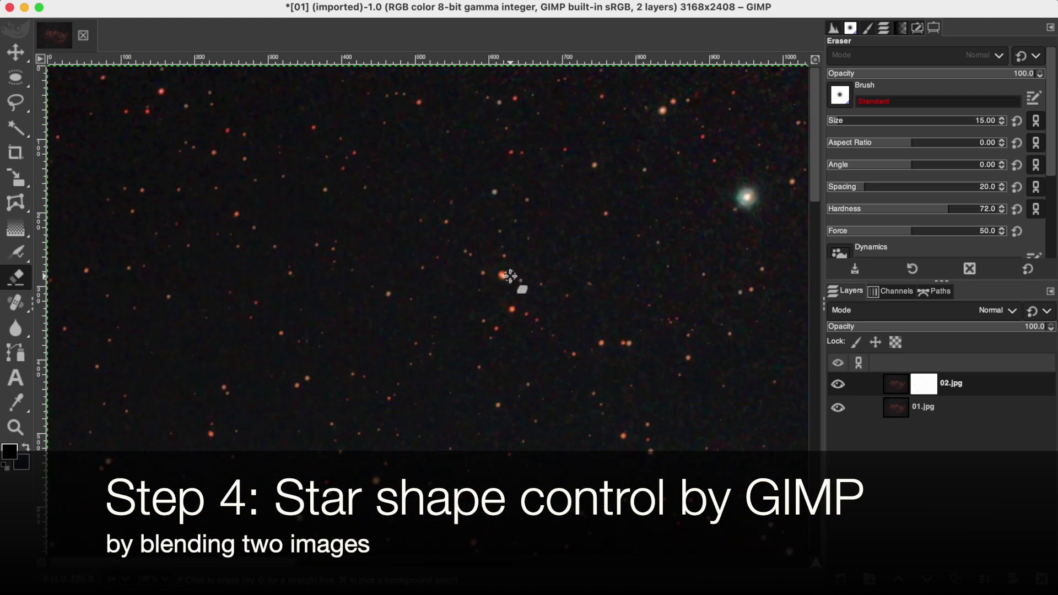
{"action": "left_click_drag", "start_coordinate": [500, 274], "coordinate": [503, 277]}
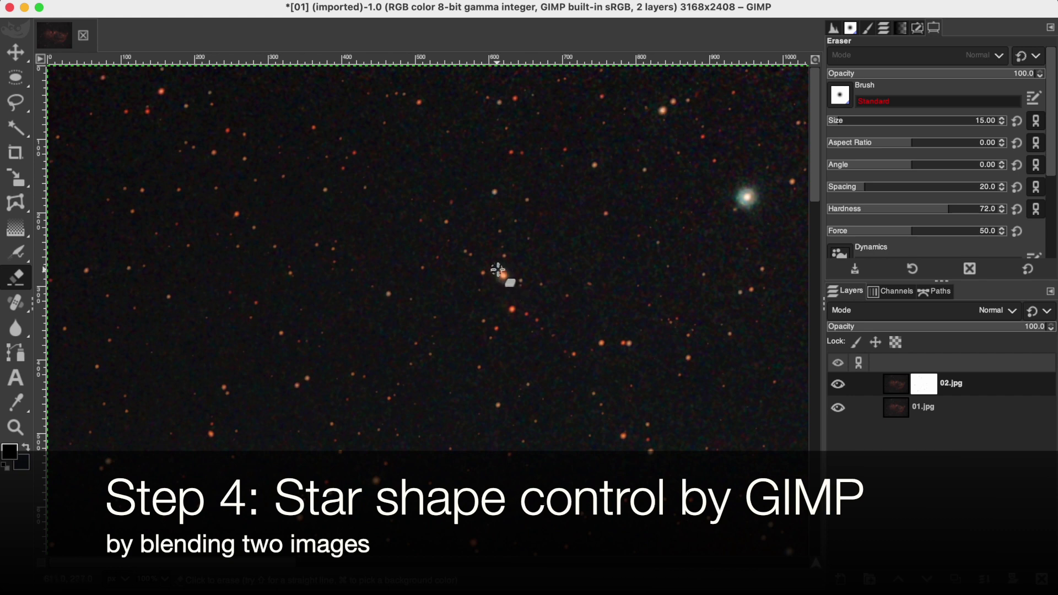
{"action": "scroll", "coordinate": [499, 389], "scroll_direction": "down", "scroll_amount": 5}
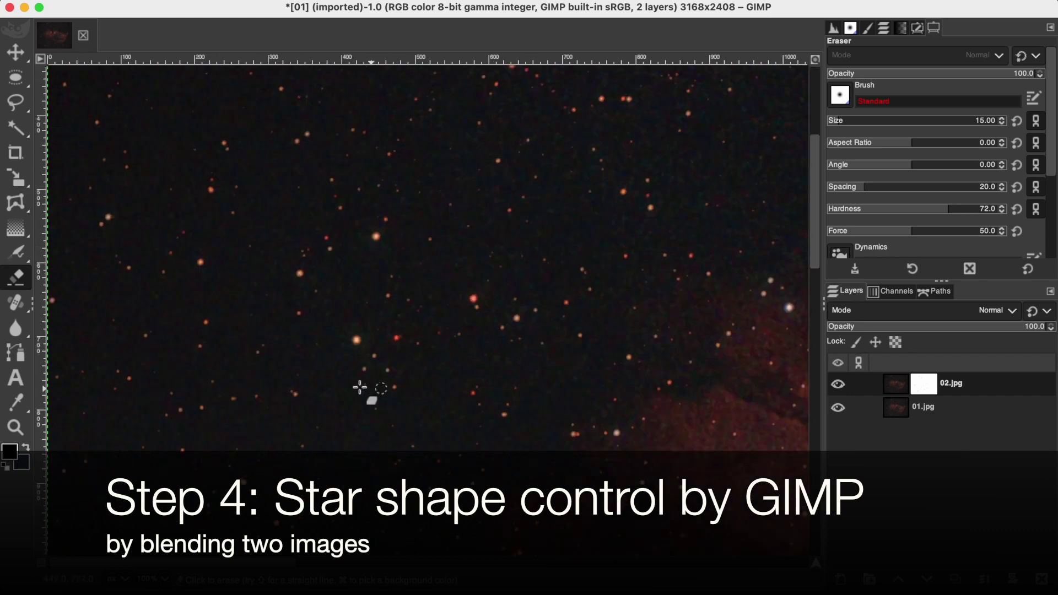
{"action": "left_click_drag", "start_coordinate": [357, 335], "coordinate": [359, 346]}
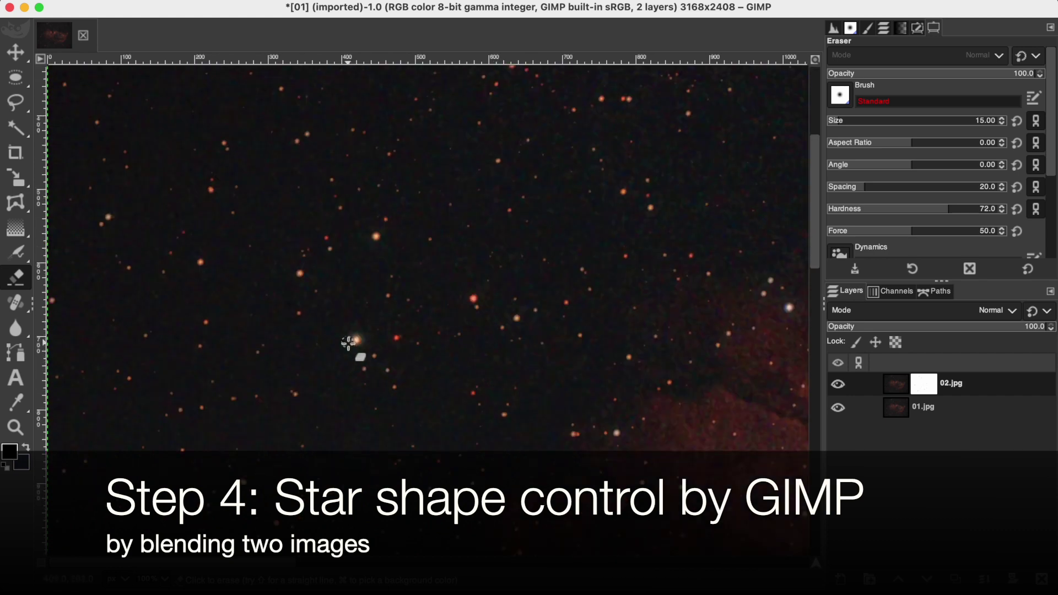
- Erase around a softly glowing star and a star near the top edge
{"action": "scroll", "coordinate": [573, 281], "scroll_direction": "right", "scroll_amount": 5}
{"action": "scroll", "coordinate": [574, 281], "scroll_direction": "right", "scroll_amount": 5}
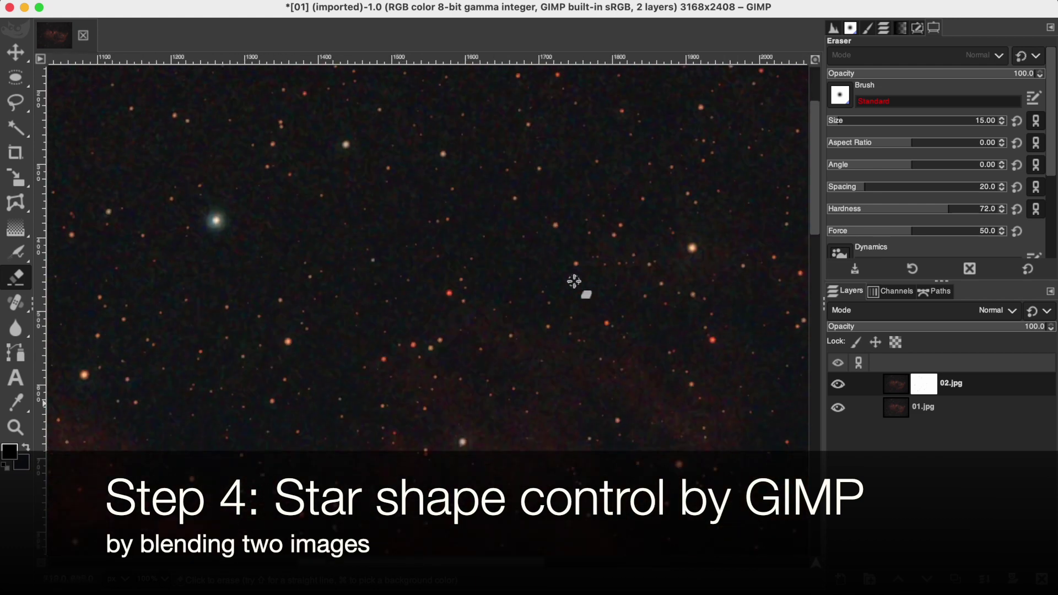
{"action": "scroll", "coordinate": [573, 281], "scroll_direction": "up", "scroll_amount": 3}
{"action": "scroll", "coordinate": [573, 281], "scroll_direction": "right", "scroll_amount": 2}
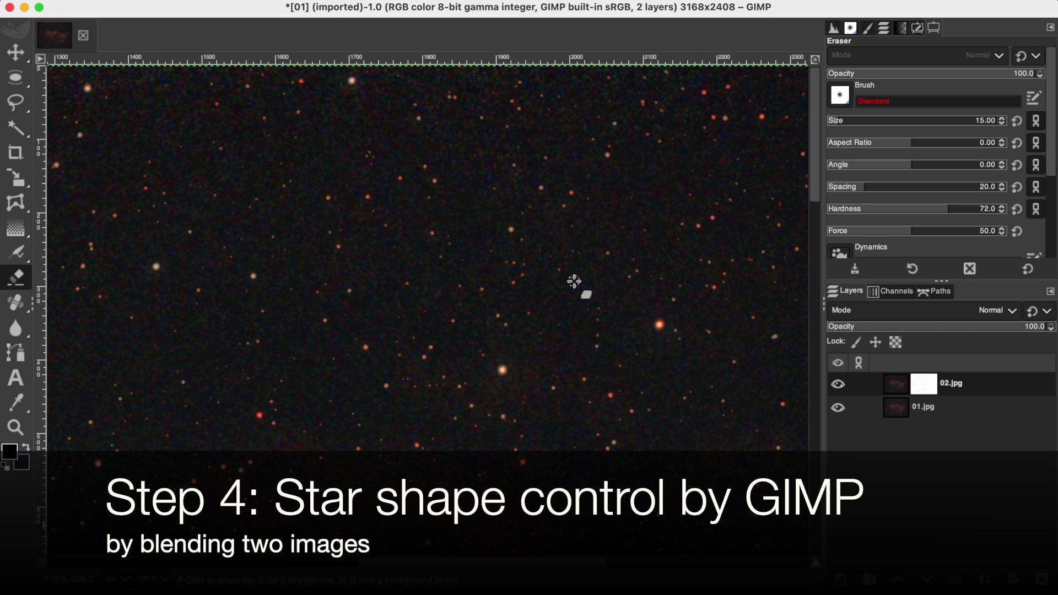
{"action": "left_click_drag", "start_coordinate": [501, 368], "coordinate": [508, 368]}
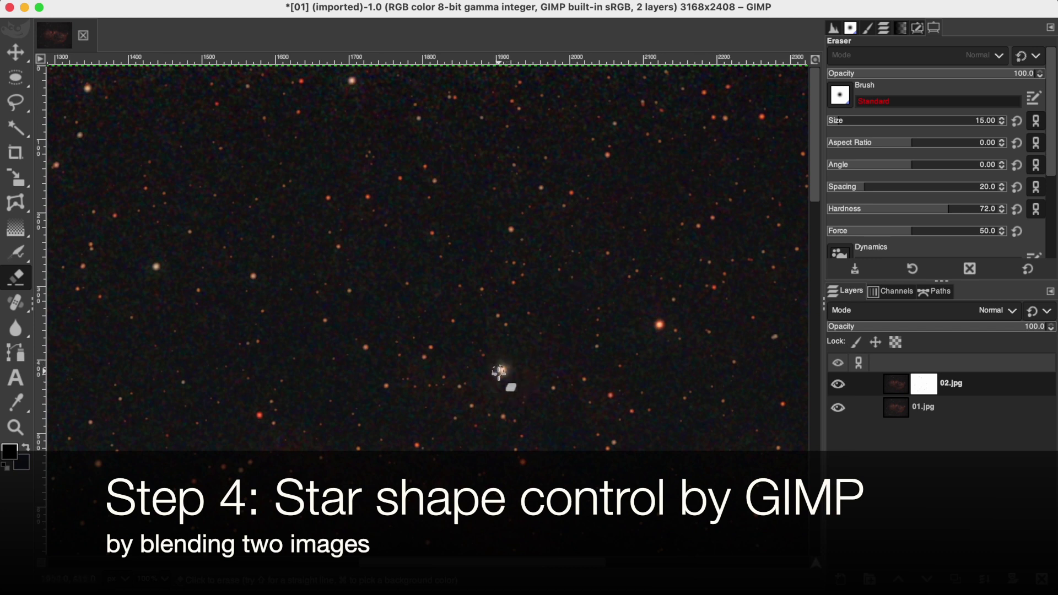
{"action": "scroll", "coordinate": [676, 354], "scroll_direction": "right", "scroll_amount": 10}
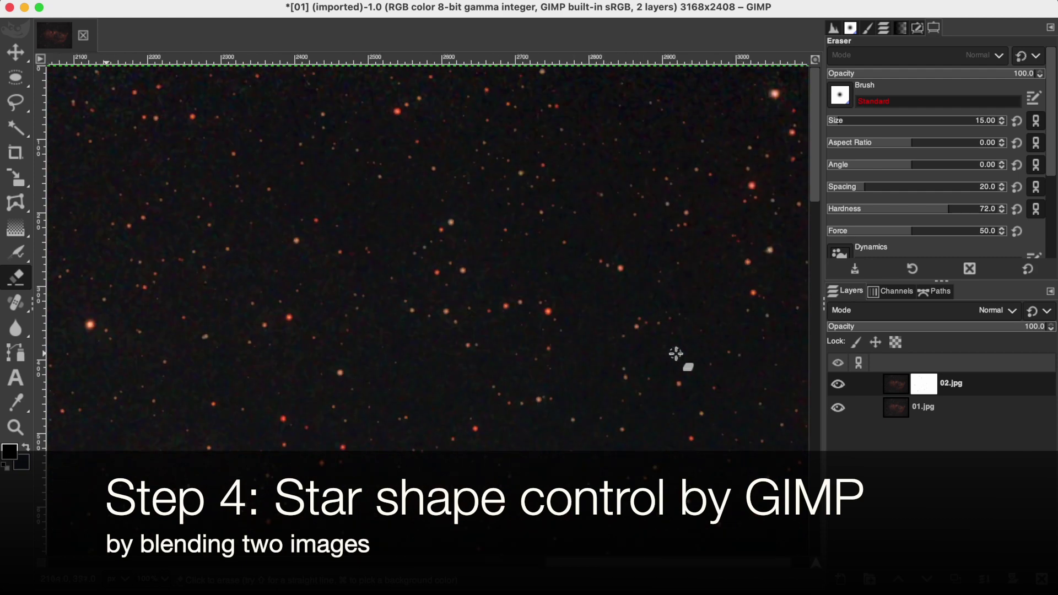
{"action": "scroll", "coordinate": [676, 354], "scroll_direction": "right", "scroll_amount": 1}
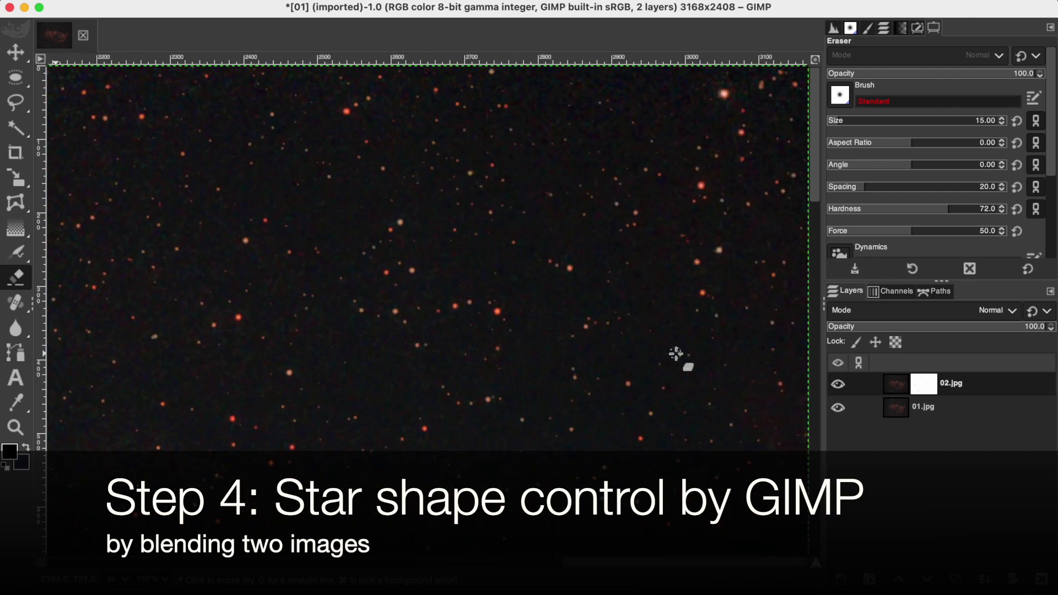
{"action": "left_click", "coordinate": [727, 92]}
- Round off the bright star above the nebula plus another bright star and its neighbour
{"action": "scroll", "coordinate": [678, 347], "scroll_direction": "down", "scroll_amount": 5}
{"action": "scroll", "coordinate": [678, 347], "scroll_direction": "down", "scroll_amount": 5}
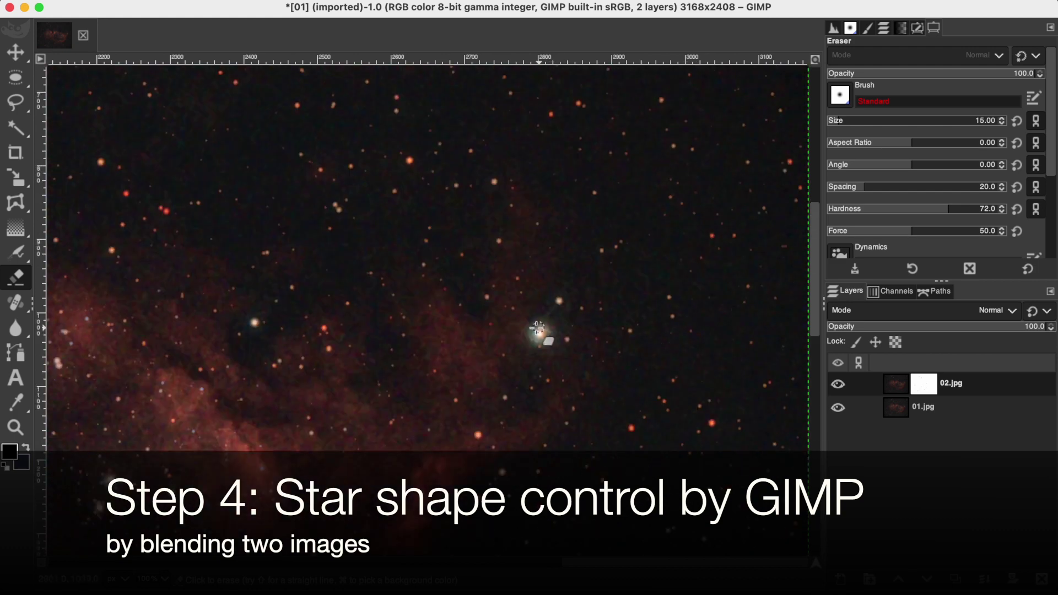
{"action": "mouse_move", "coordinate": [552, 330]}
{"action": "left_mouse_down"}
{"action": "mouse_move", "coordinate": [524, 333]}
{"action": "mouse_move", "coordinate": [553, 328]}
{"action": "mouse_move", "coordinate": [557, 353]}
{"action": "left_mouse_up"}
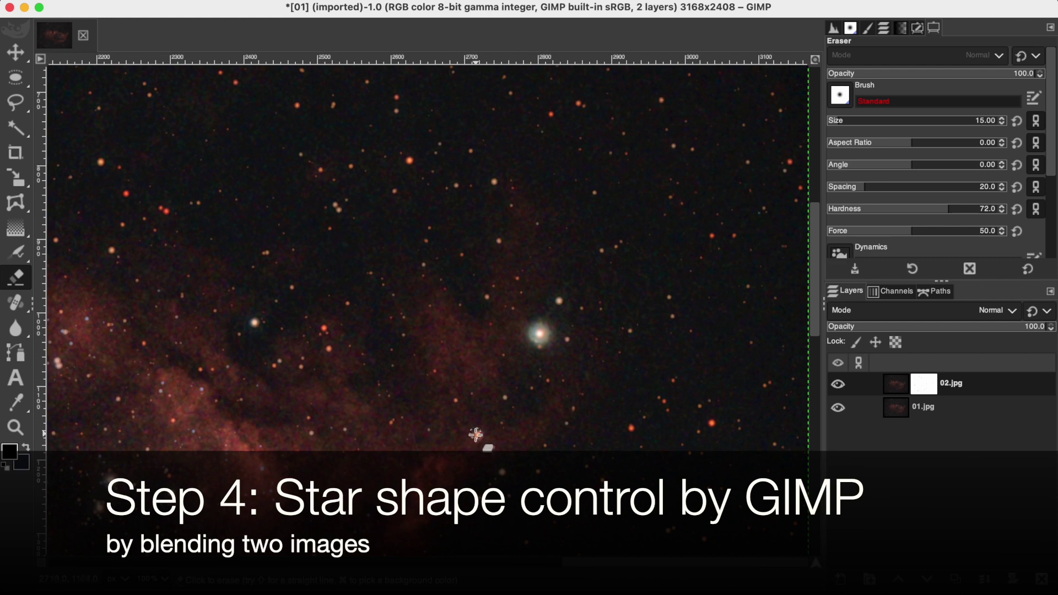
{"action": "scroll", "coordinate": [550, 449], "scroll_direction": "down", "scroll_amount": 5}
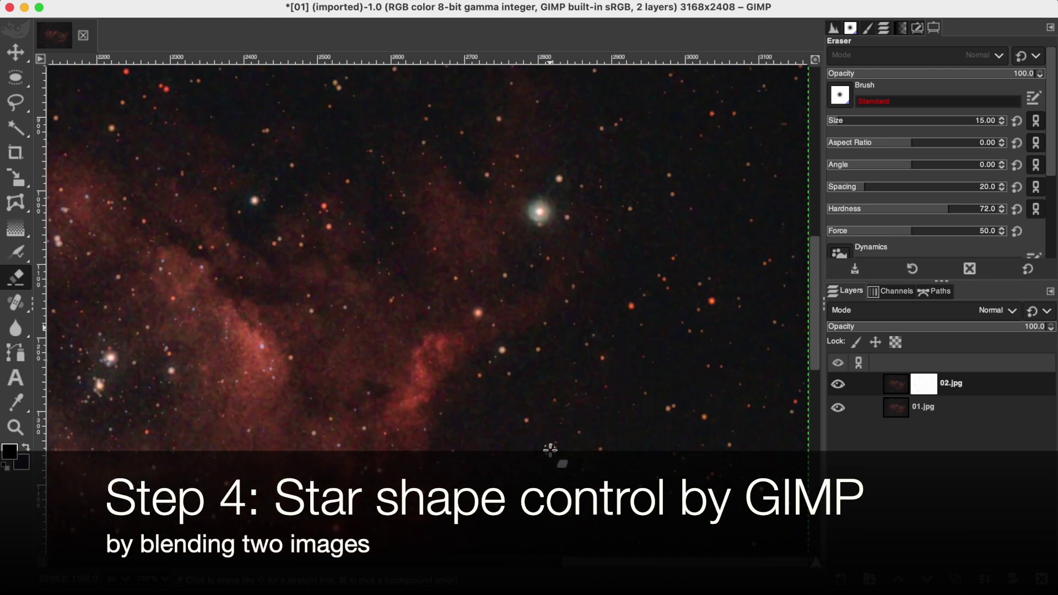
{"action": "scroll", "coordinate": [336, 430], "scroll_direction": "left", "scroll_amount": 5}
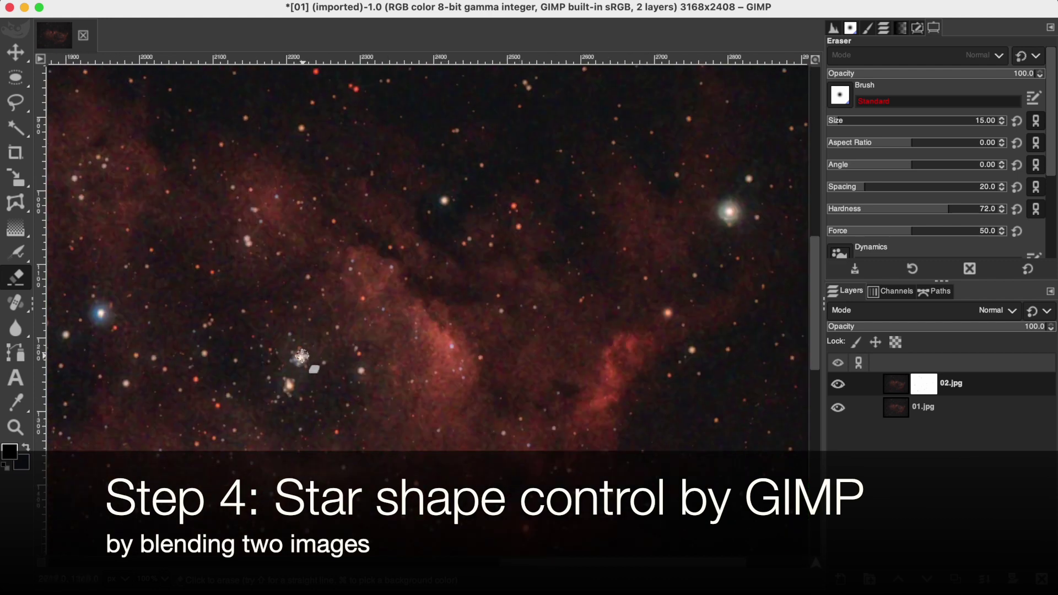
{"action": "left_click_drag", "start_coordinate": [300, 350], "coordinate": [302, 343]}
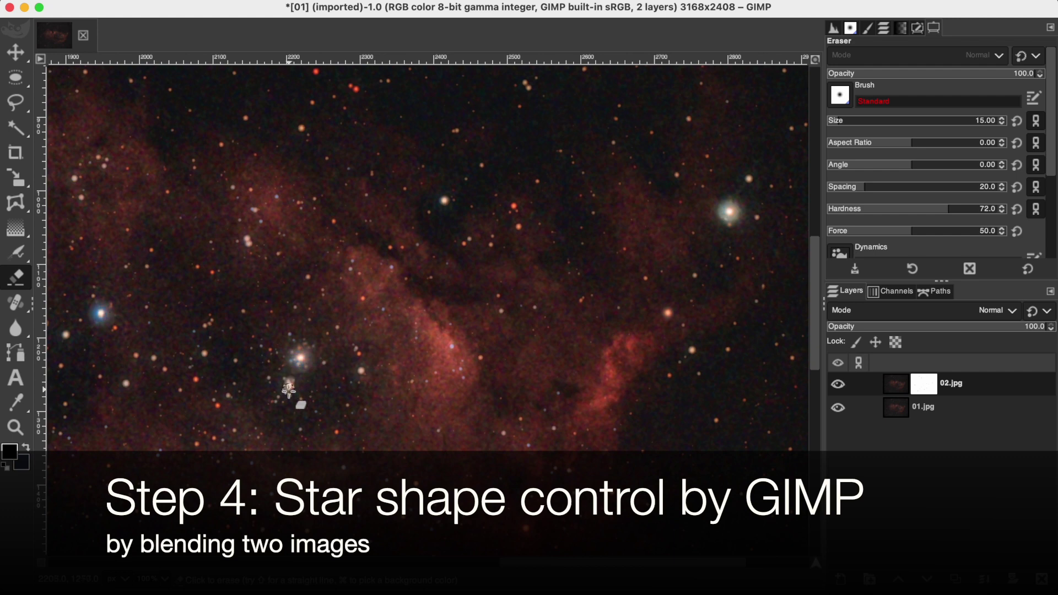
{"action": "left_click_drag", "start_coordinate": [288, 384], "coordinate": [288, 385]}
{"action": "scroll", "coordinate": [287, 420], "scroll_direction": "down", "scroll_amount": 5}
{"action": "scroll", "coordinate": [293, 420], "scroll_direction": "down", "scroll_amount": 5}
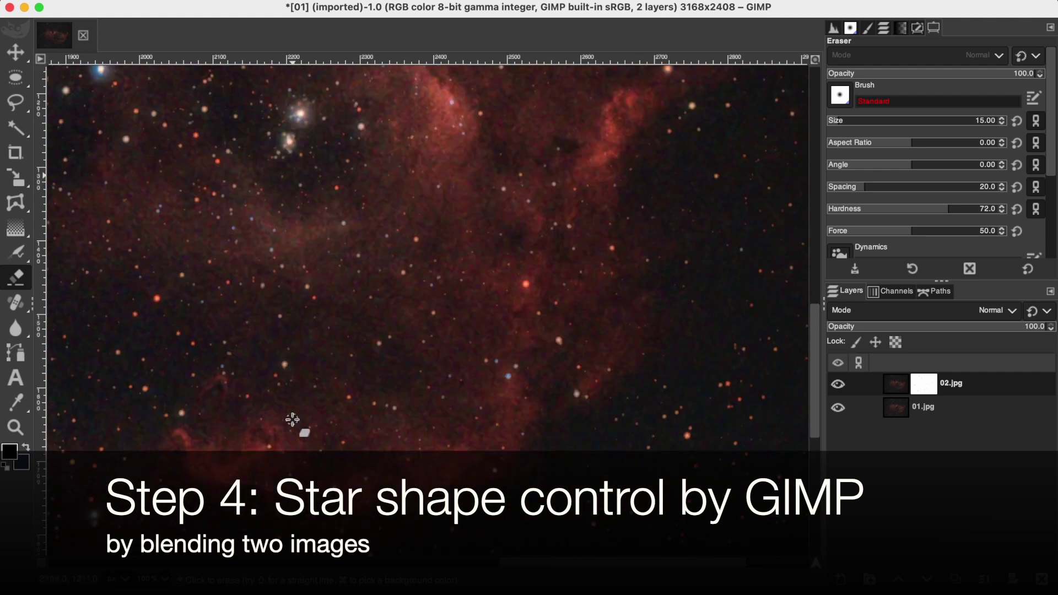
- Pan across the star field and soften the double star by erasing 02.jpg over it
{"action": "scroll", "coordinate": [292, 419], "scroll_direction": "down", "scroll_amount": 5}
{"action": "scroll", "coordinate": [292, 420], "scroll_direction": "down", "scroll_amount": 5}
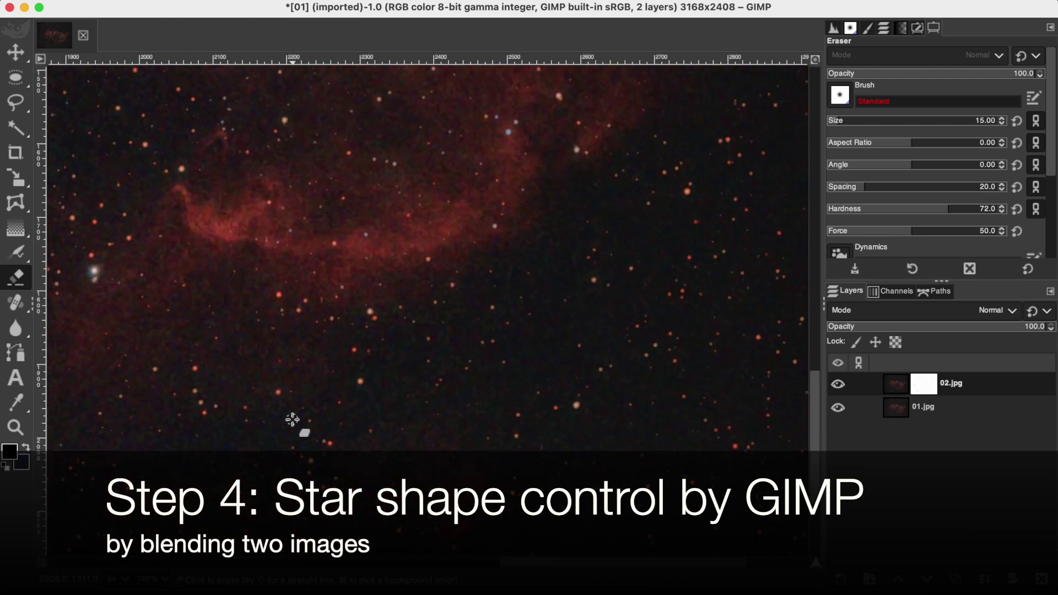
{"action": "scroll", "coordinate": [292, 420], "scroll_direction": "down", "scroll_amount": 3}
{"action": "scroll", "coordinate": [293, 420], "scroll_direction": "right", "scroll_amount": 8}
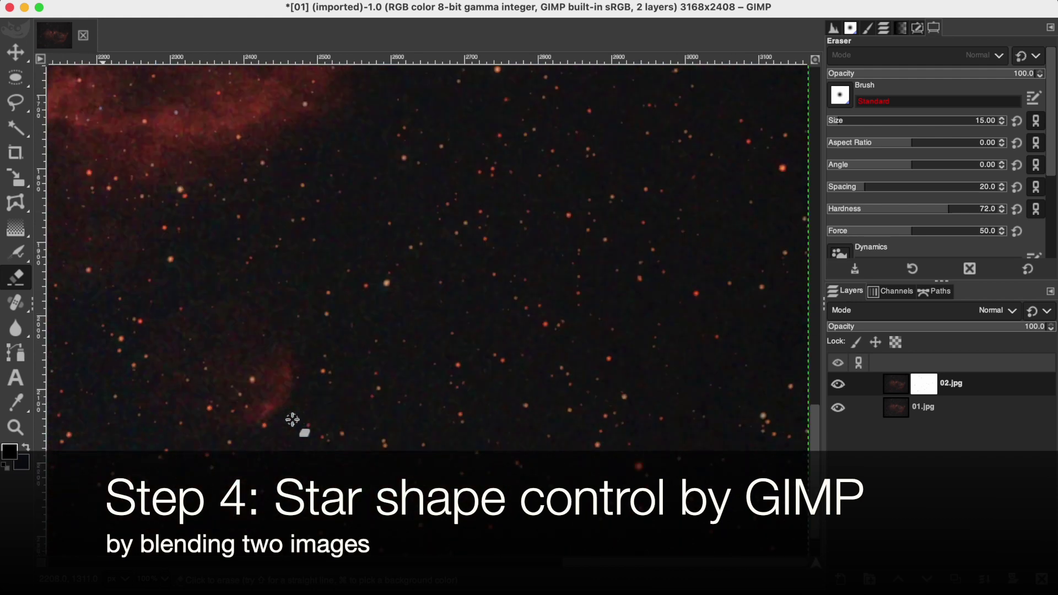
{"action": "scroll", "coordinate": [292, 420], "scroll_direction": "down", "scroll_amount": 1}
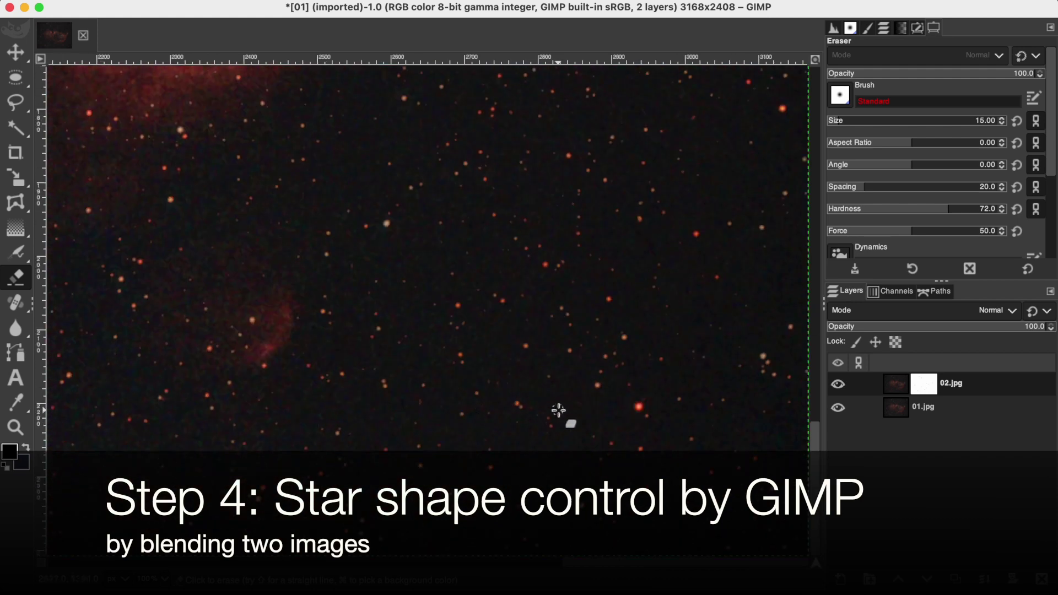
{"action": "scroll", "coordinate": [558, 411], "scroll_direction": "up", "scroll_amount": 5}
{"action": "scroll", "coordinate": [558, 411], "scroll_direction": "up", "scroll_amount": 5}
{"action": "scroll", "coordinate": [558, 410], "scroll_direction": "up", "scroll_amount": 5}
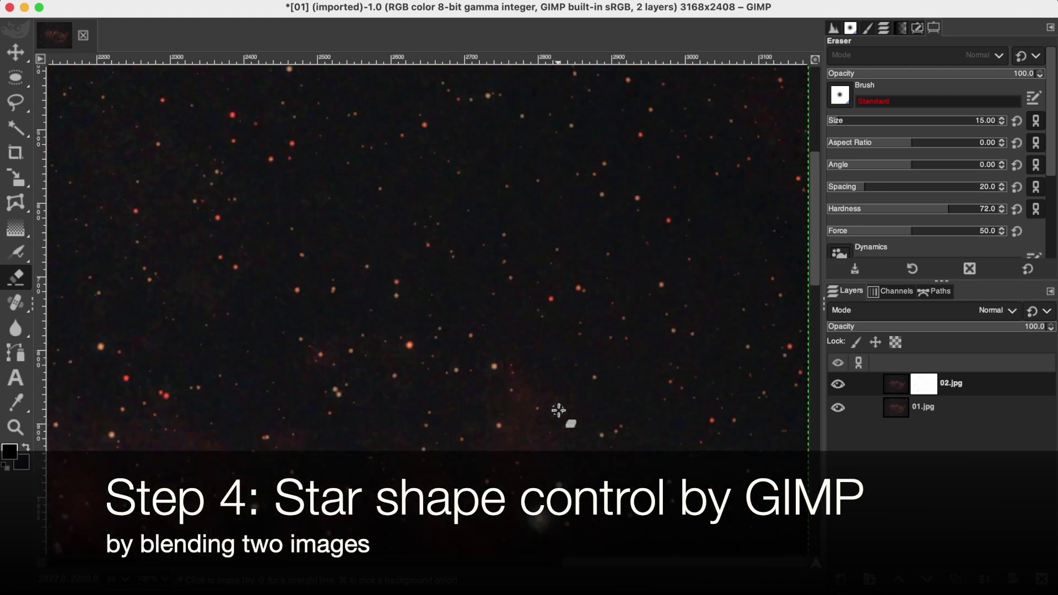
{"action": "scroll", "coordinate": [558, 410], "scroll_direction": "left", "scroll_amount": 15}
{"action": "scroll", "coordinate": [559, 410], "scroll_direction": "right", "scroll_amount": 5}
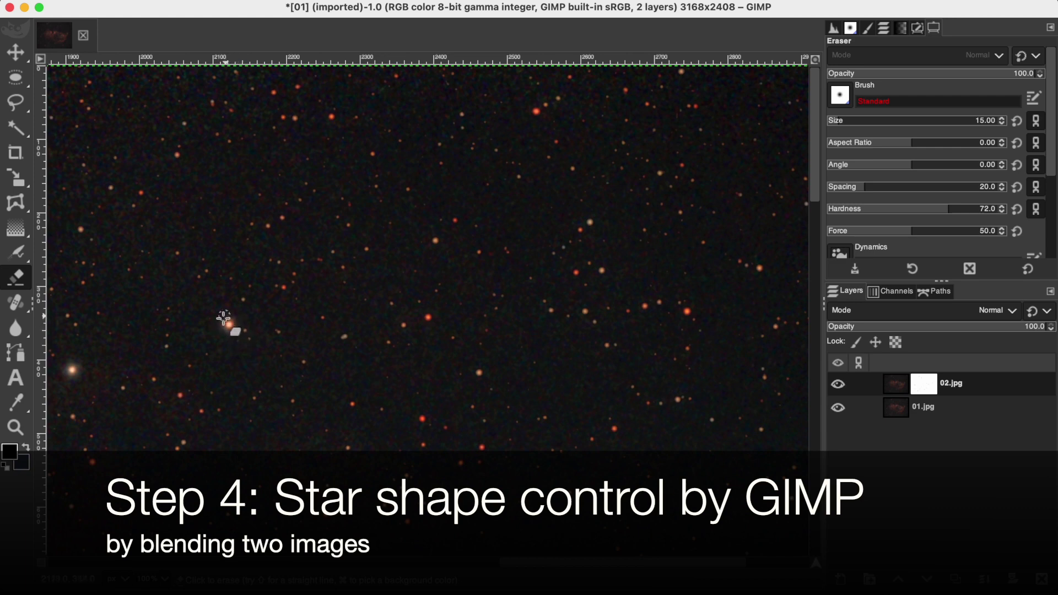
{"action": "scroll", "coordinate": [401, 308], "scroll_direction": "down", "scroll_amount": 10}
{"action": "scroll", "coordinate": [400, 309], "scroll_direction": "down", "scroll_amount": 5}
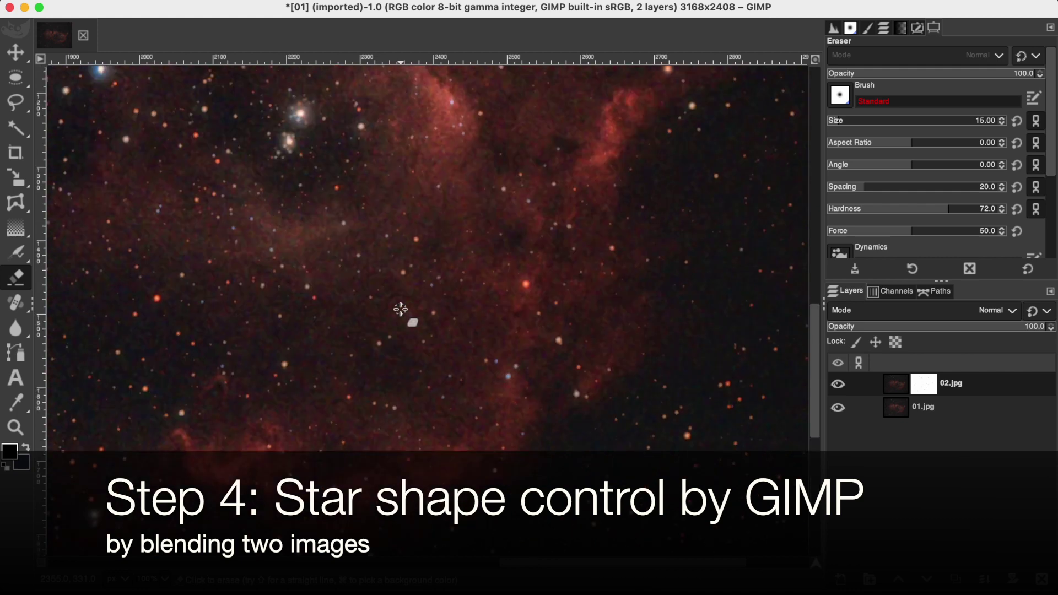
{"action": "scroll", "coordinate": [401, 309], "scroll_direction": "up", "scroll_amount": 5}
{"action": "scroll", "coordinate": [401, 309], "scroll_direction": "left", "scroll_amount": 8}
{"action": "scroll", "coordinate": [400, 309], "scroll_direction": "left", "scroll_amount": 10}
{"action": "scroll", "coordinate": [401, 309], "scroll_direction": "left", "scroll_amount": 10}
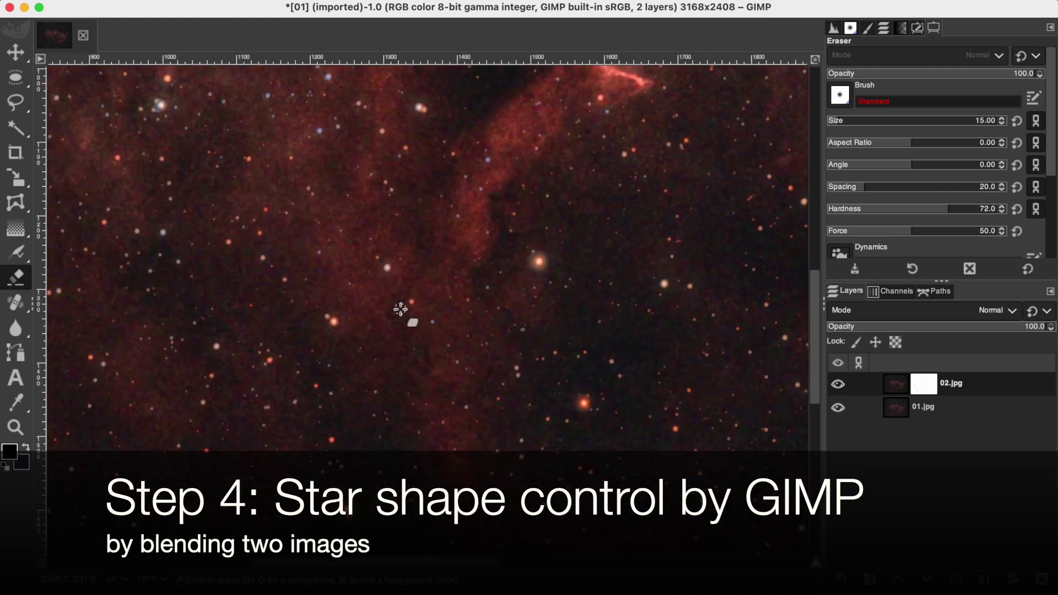
{"action": "scroll", "coordinate": [401, 309], "scroll_direction": "left", "scroll_amount": 10}
{"action": "scroll", "coordinate": [400, 309], "scroll_direction": "up", "scroll_amount": 5}
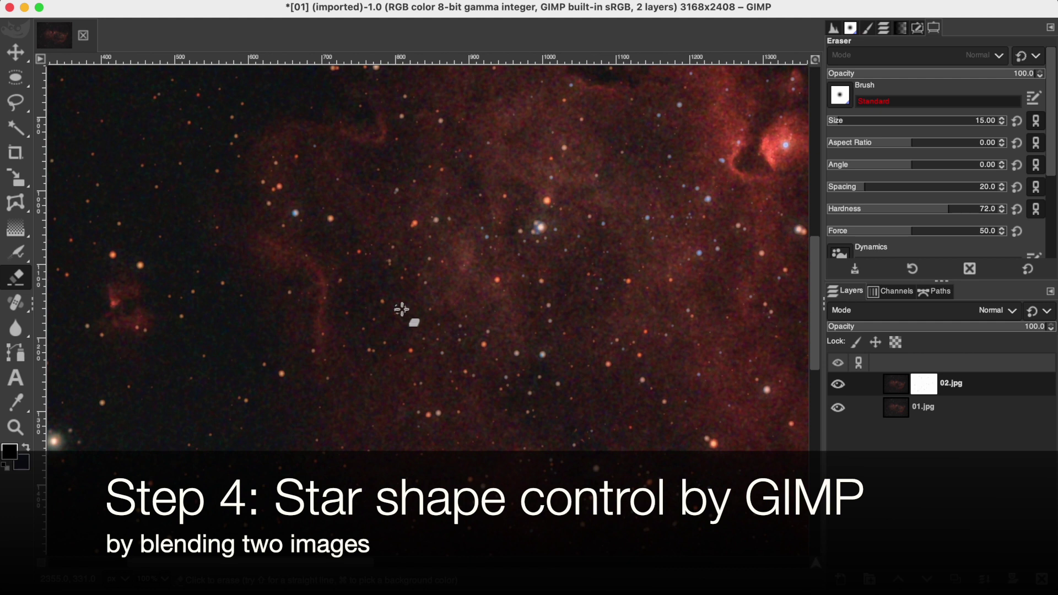
{"action": "left_click_drag", "start_coordinate": [534, 227], "coordinate": [548, 201]}
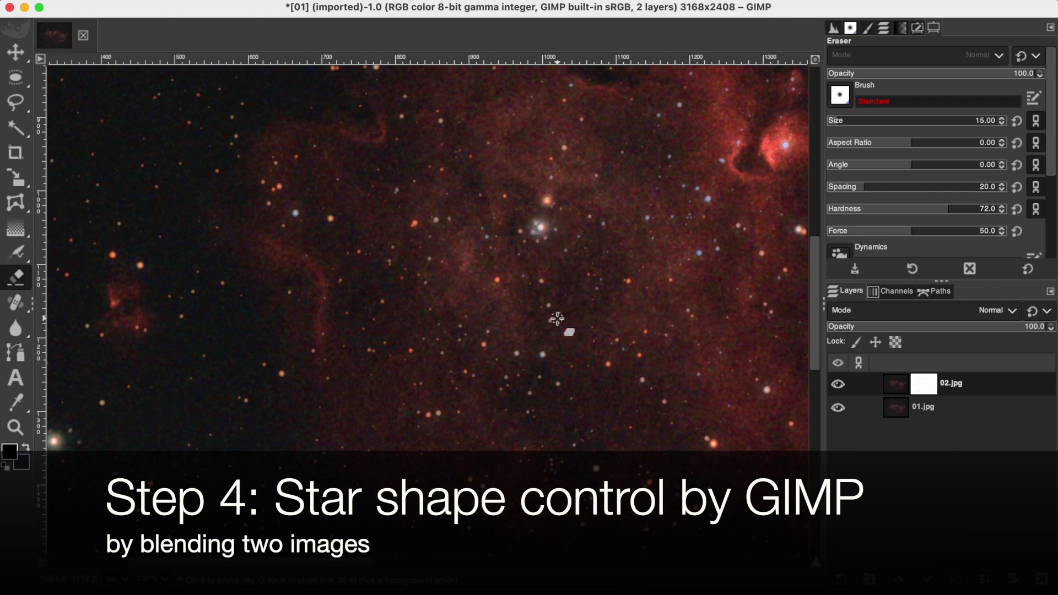
- Crisp up a bright star and touch up two nearby bright stars with the Eraser
{"action": "scroll", "coordinate": [557, 319], "scroll_direction": "down", "scroll_amount": 10}
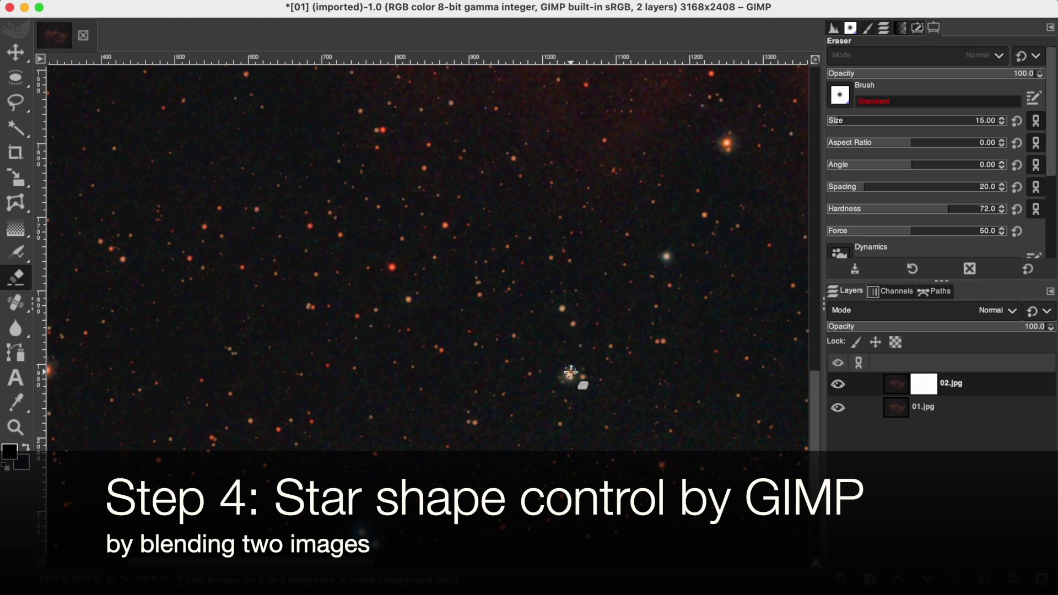
{"action": "left_click_drag", "start_coordinate": [567, 373], "coordinate": [574, 377]}
{"action": "left_click_drag", "start_coordinate": [669, 257], "coordinate": [664, 256]}
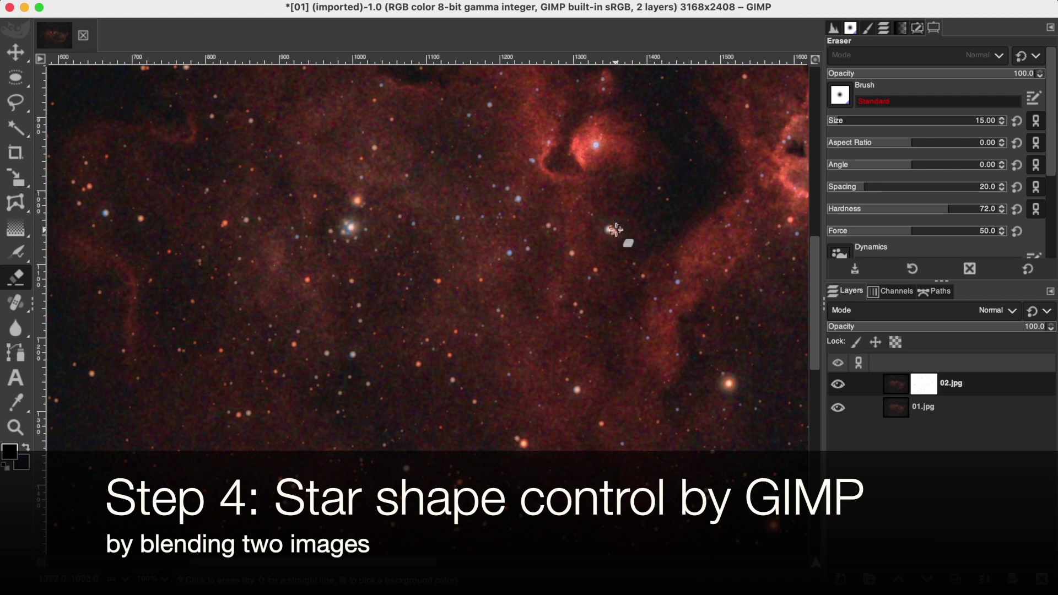
{"action": "left_click_drag", "start_coordinate": [621, 237], "coordinate": [617, 235]}
- Reveal the lower layer's red star, then zoom out to view the whole nebula
{"action": "scroll", "coordinate": [727, 312], "scroll_direction": "down", "scroll_amount": 5}
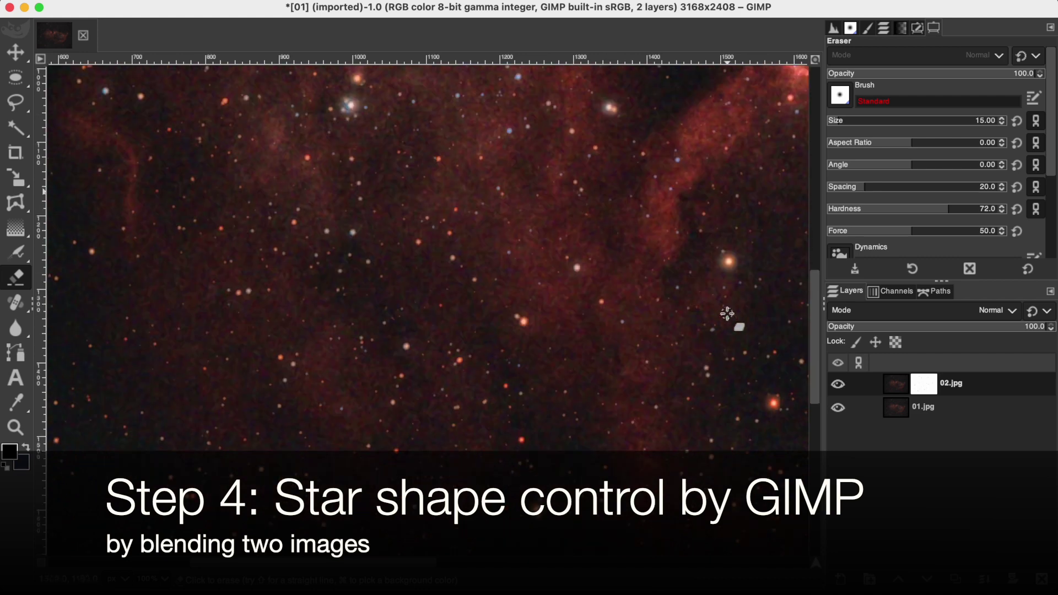
{"action": "scroll", "coordinate": [727, 313], "scroll_direction": "right", "scroll_amount": 8}
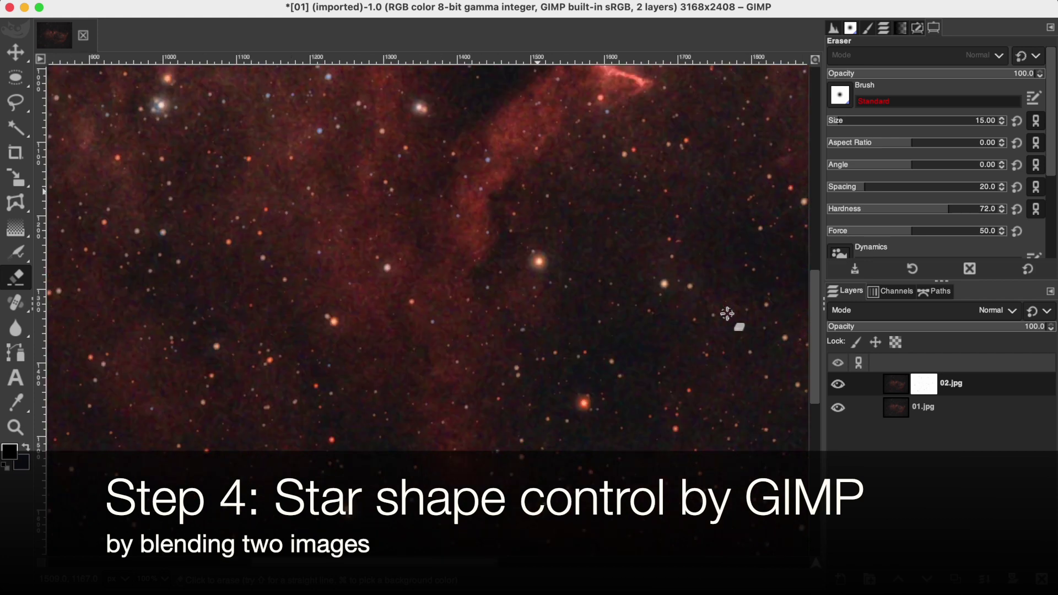
{"action": "scroll", "coordinate": [727, 313], "scroll_direction": "right", "scroll_amount": 8}
{"action": "scroll", "coordinate": [727, 313], "scroll_direction": "right", "scroll_amount": 8}
{"action": "scroll", "coordinate": [727, 313], "scroll_direction": "up", "scroll_amount": 5}
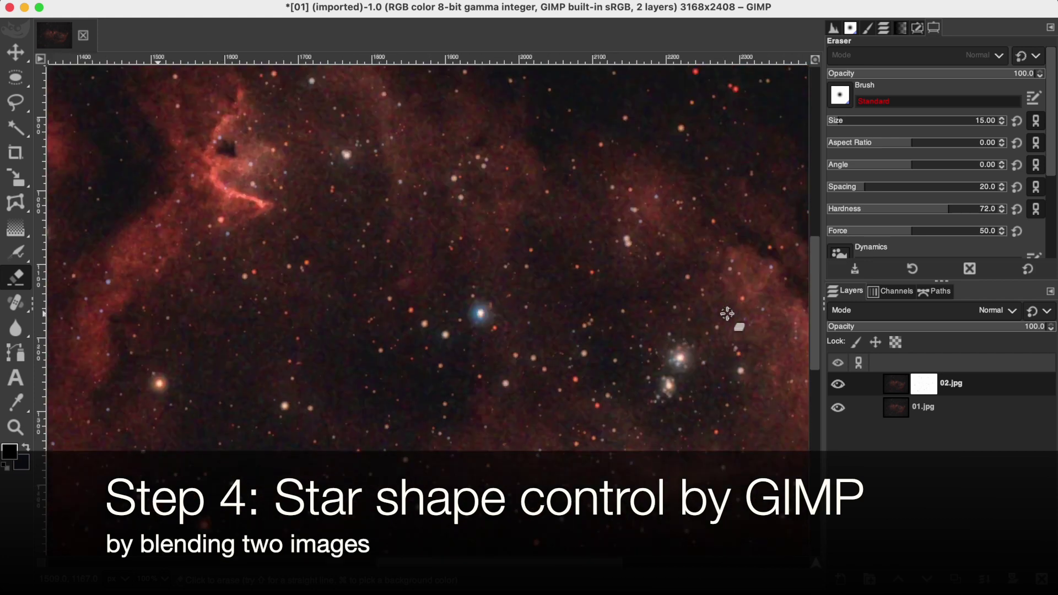
{"action": "scroll", "coordinate": [727, 312], "scroll_direction": "down", "scroll_amount": 5}
{"action": "scroll", "coordinate": [727, 313], "scroll_direction": "down", "scroll_amount": 5}
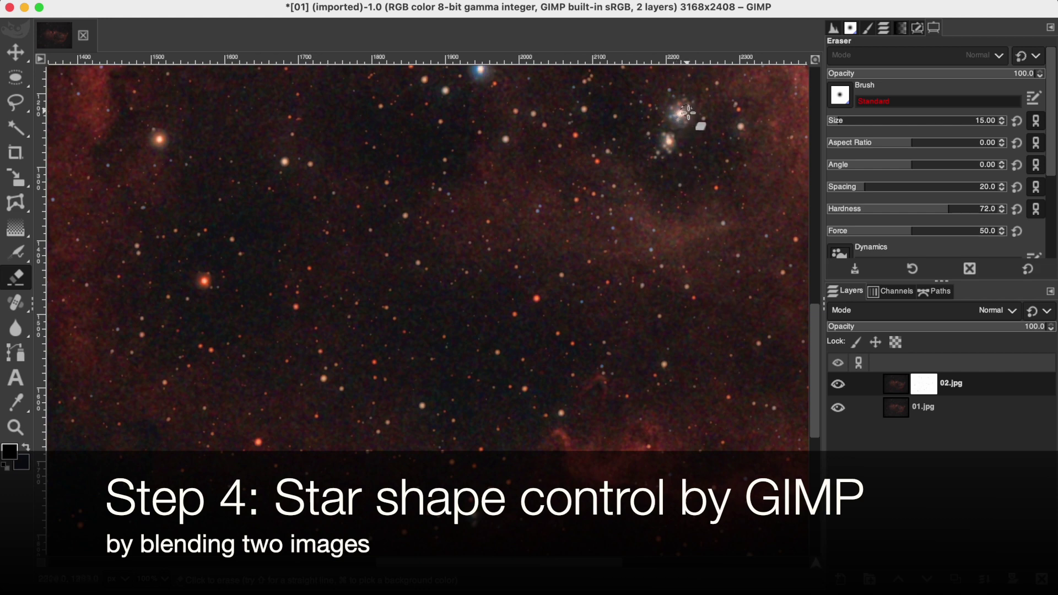
{"action": "scroll", "coordinate": [742, 248], "scroll_direction": "right", "scroll_amount": 8}
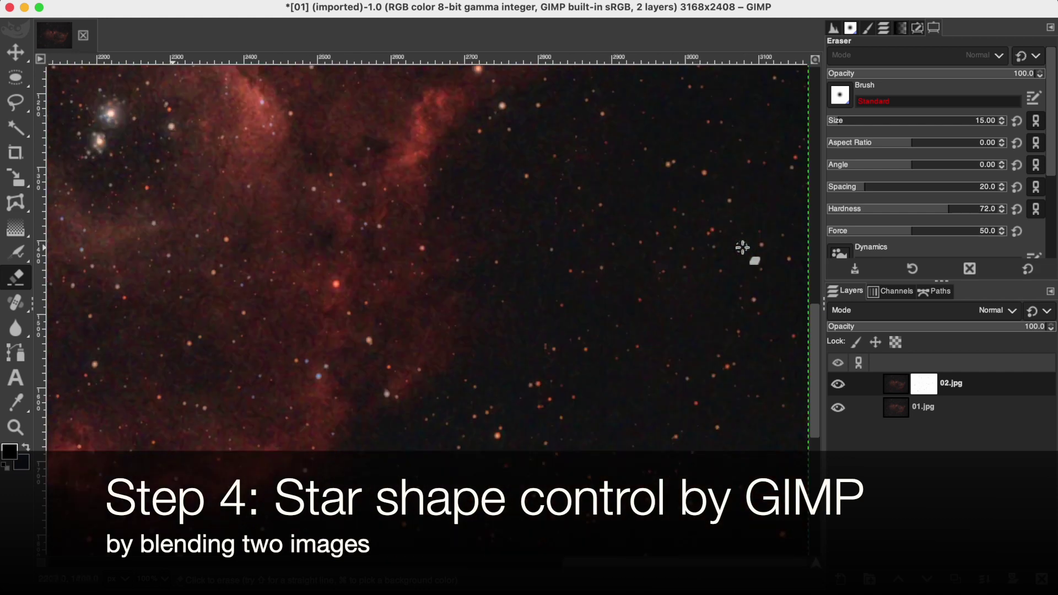
{"action": "left_click", "coordinate": [334, 284]}
{"action": "scroll", "coordinate": [626, 333], "scroll_direction": "down", "scroll_amount": 5}
{"action": "scroll", "coordinate": [626, 332], "scroll_direction": "down", "scroll_amount": 5}
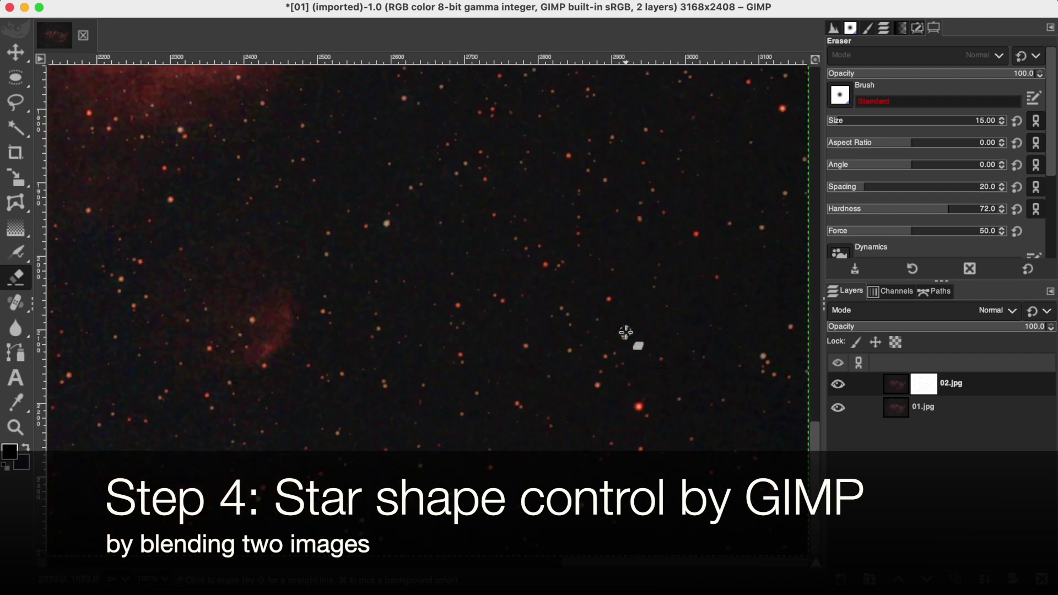
{"action": "scroll", "coordinate": [626, 332], "scroll_direction": "up", "scroll_amount": 5}
{"action": "scroll", "coordinate": [626, 332], "scroll_direction": "up", "scroll_amount": 5}
{"action": "left_click", "coordinate": [125, 579]}
{"action": "left_click", "coordinate": [164, 557]}
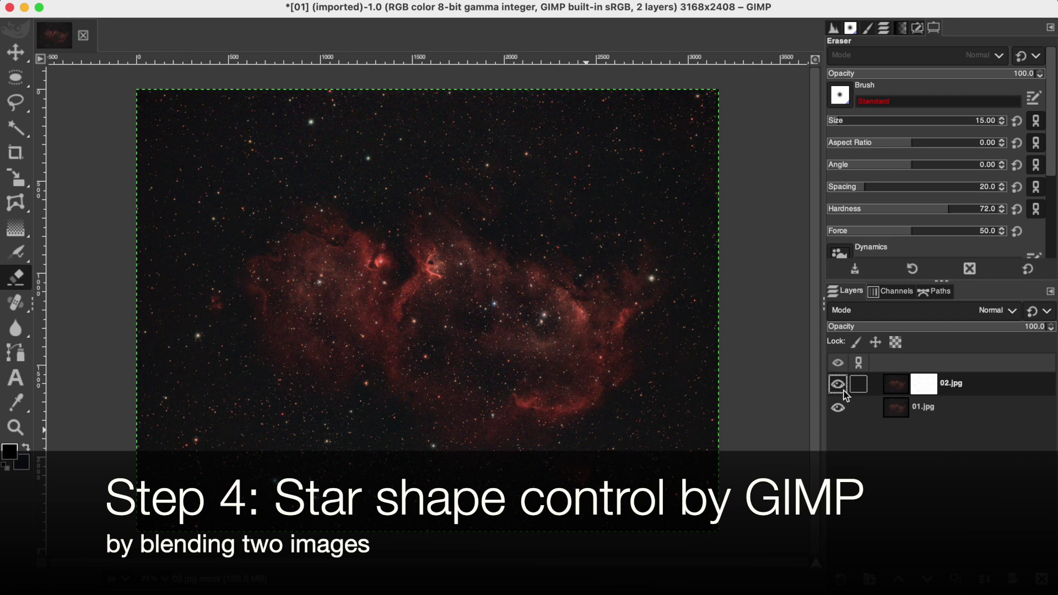
- Briefly delete 02.jpg's layer mask to compare, restore it with Ctrl+Z, then bring up the File menu
{"action": "right_click", "coordinate": [929, 387]}
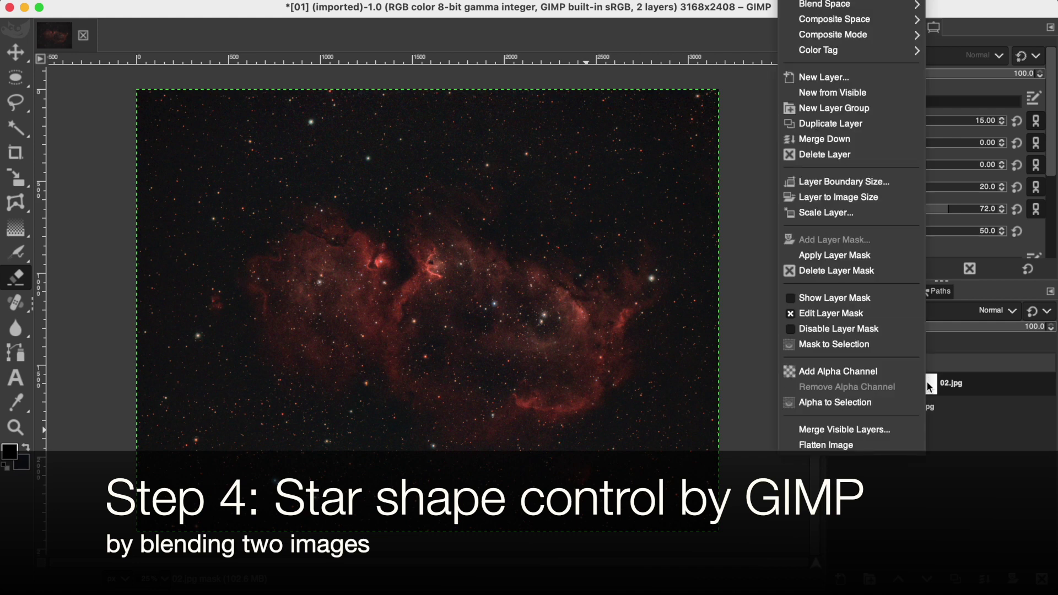
{"action": "left_click", "coordinate": [851, 337]}
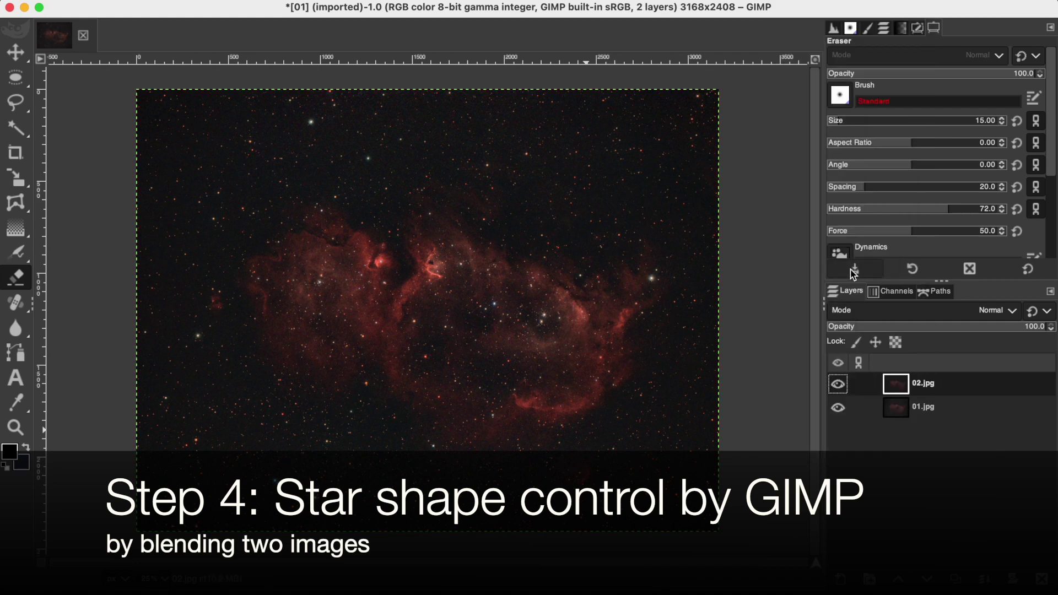
{"action": "key", "text": "ctrl+z"}
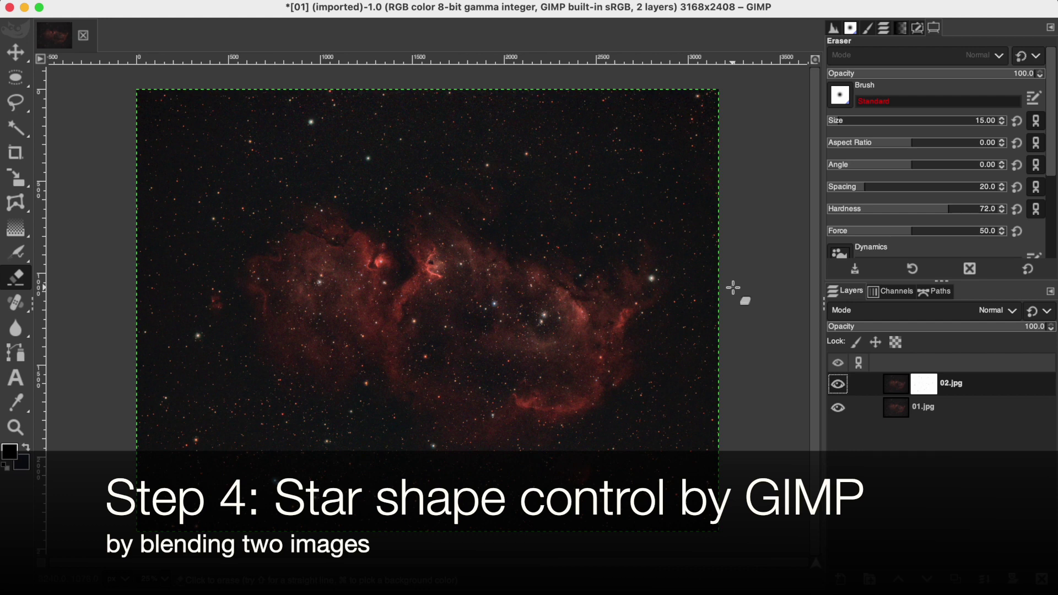
{"action": "left_click", "coordinate": [90, 12]}
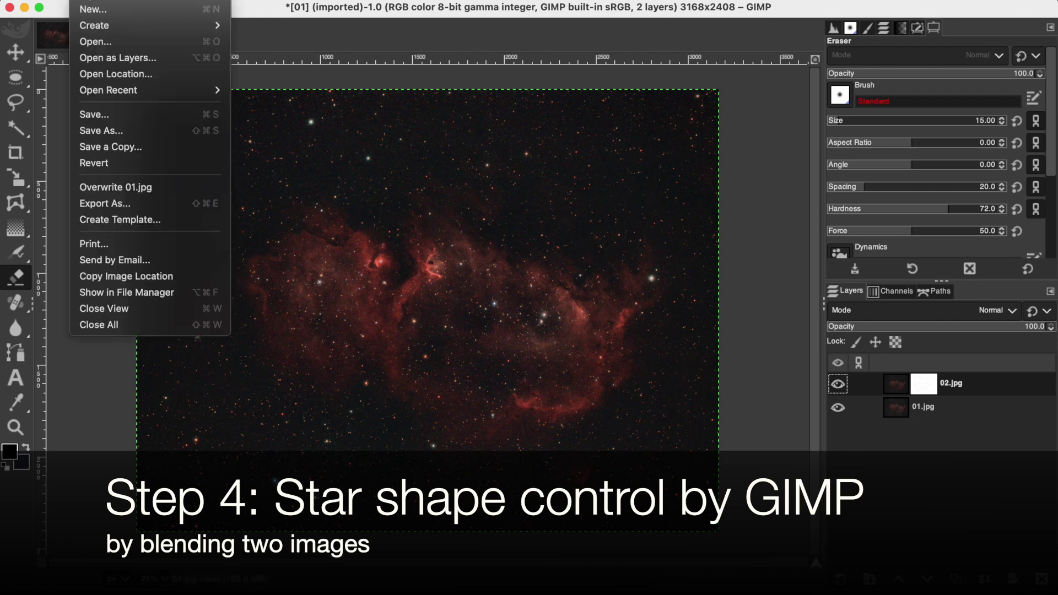